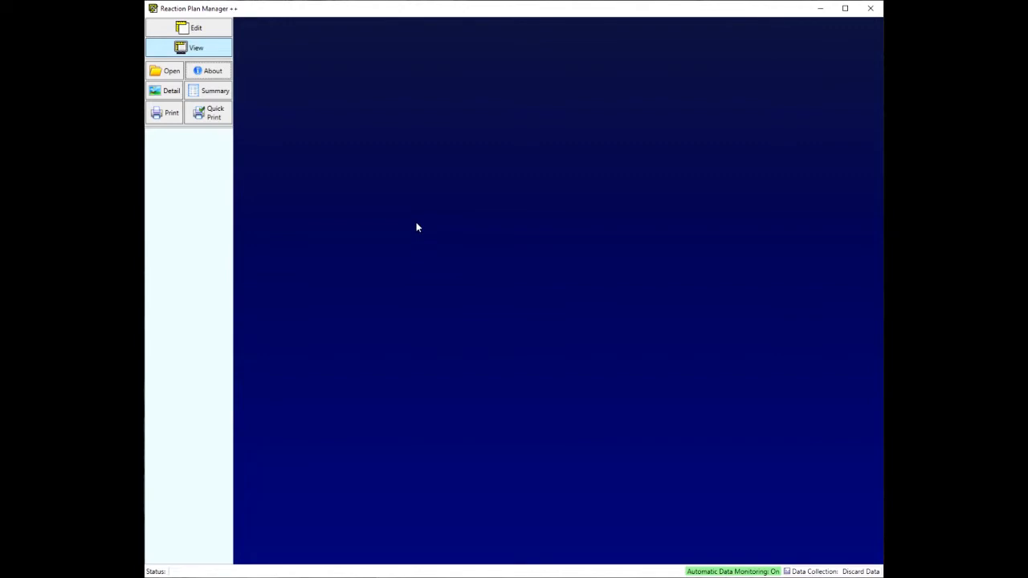
# Set the default data source to Convert Utility - Becker Quality Solutions Standard XML and save the settings.
pyautogui.click(211, 71)
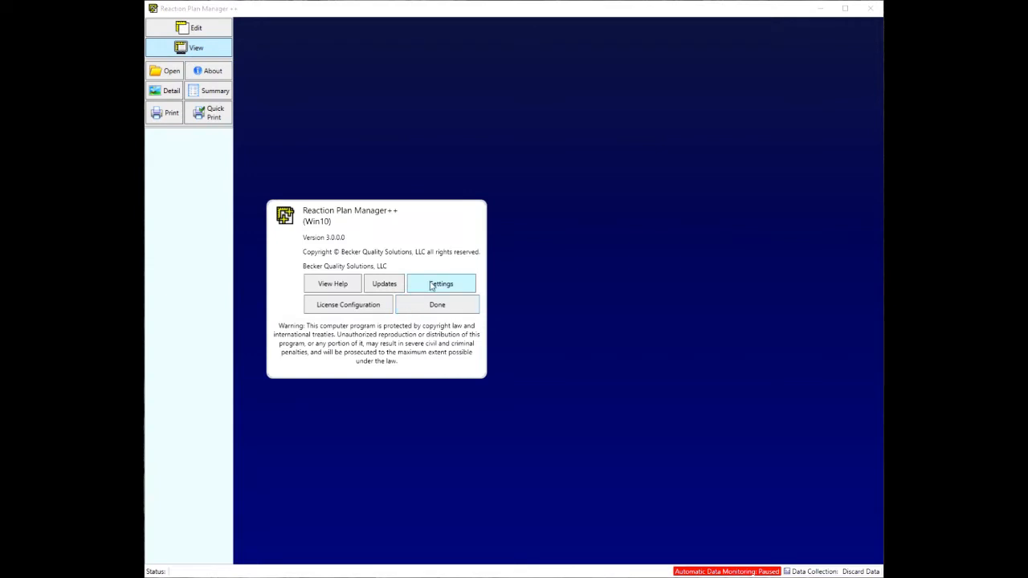
pyautogui.click(433, 285)
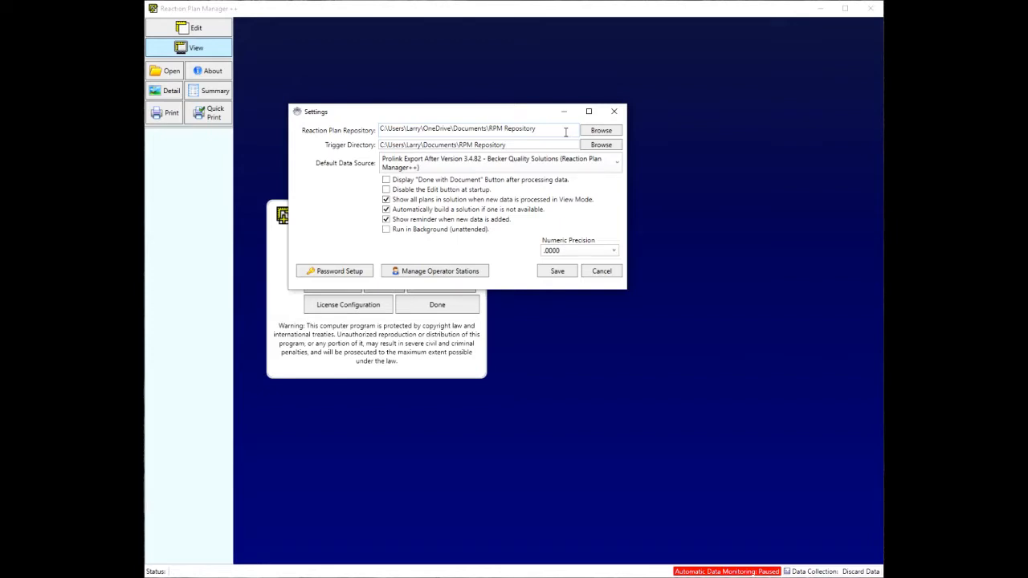
pyautogui.click(529, 143)
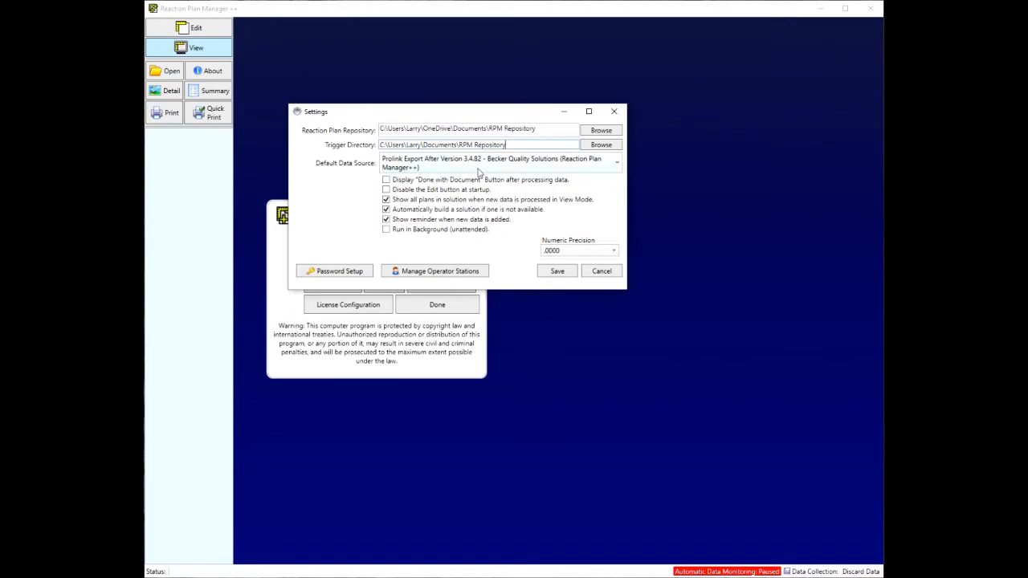
pyautogui.click(529, 164)
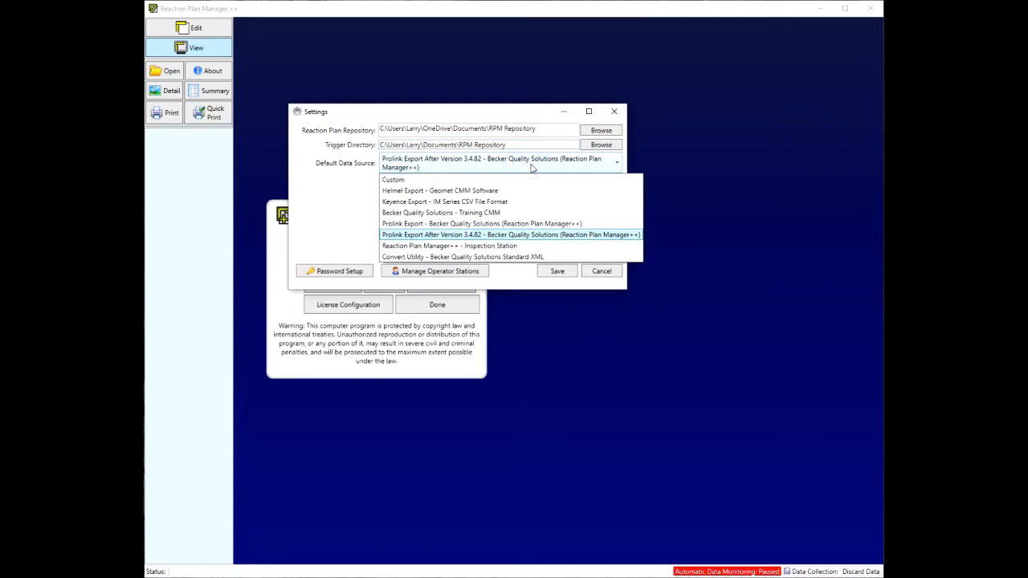
pyautogui.click(470, 257)
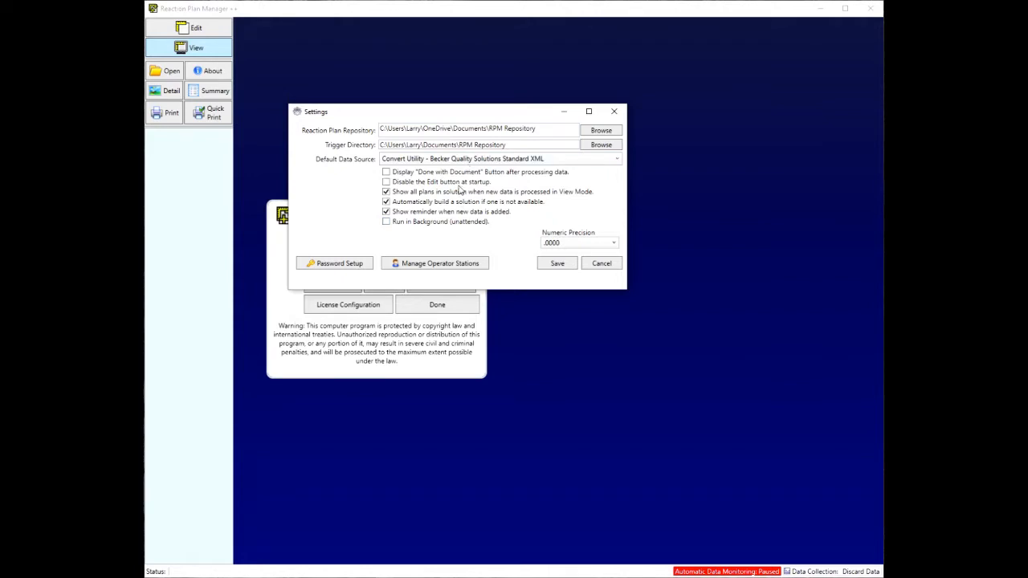
pyautogui.click(552, 266)
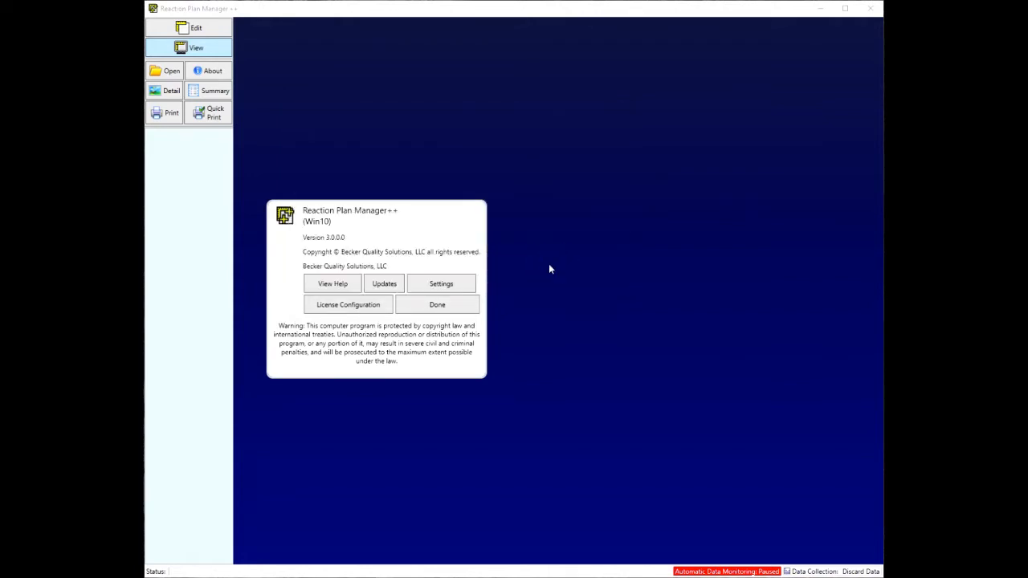
pyautogui.click(460, 306)
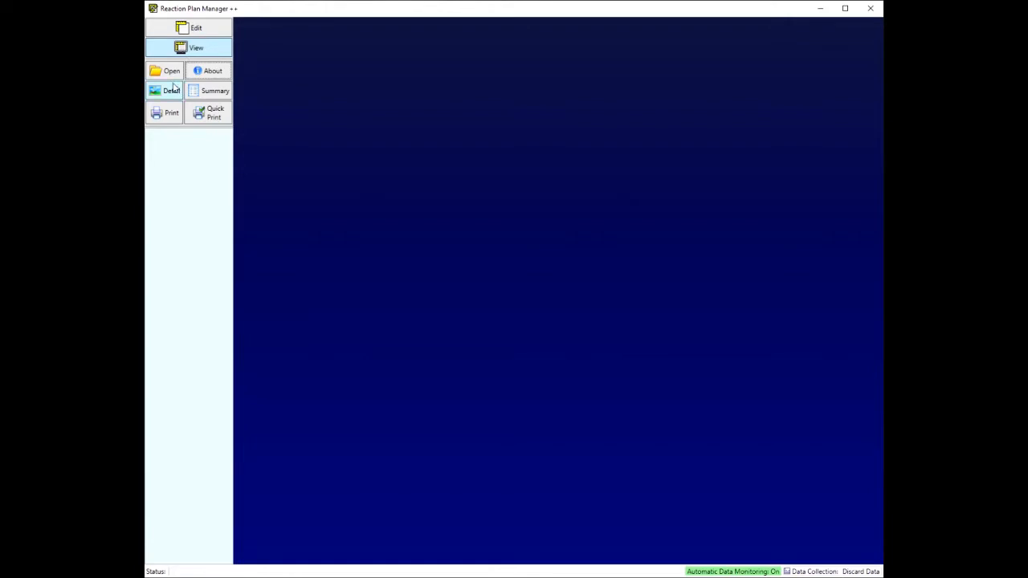
# Open the RPM++ Turning Process solution in View mode.
pyautogui.click(213, 32)
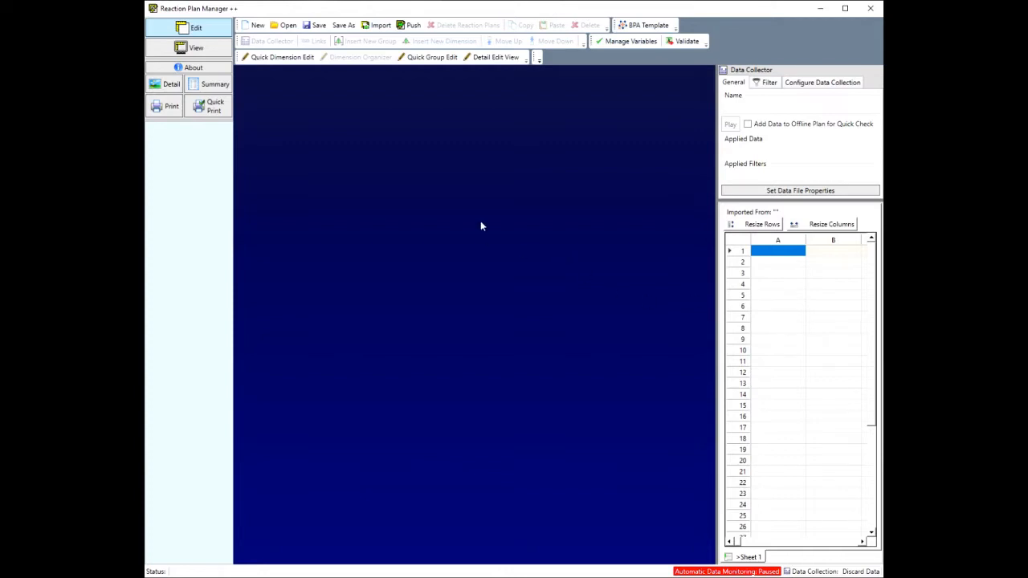
pyautogui.click(196, 47)
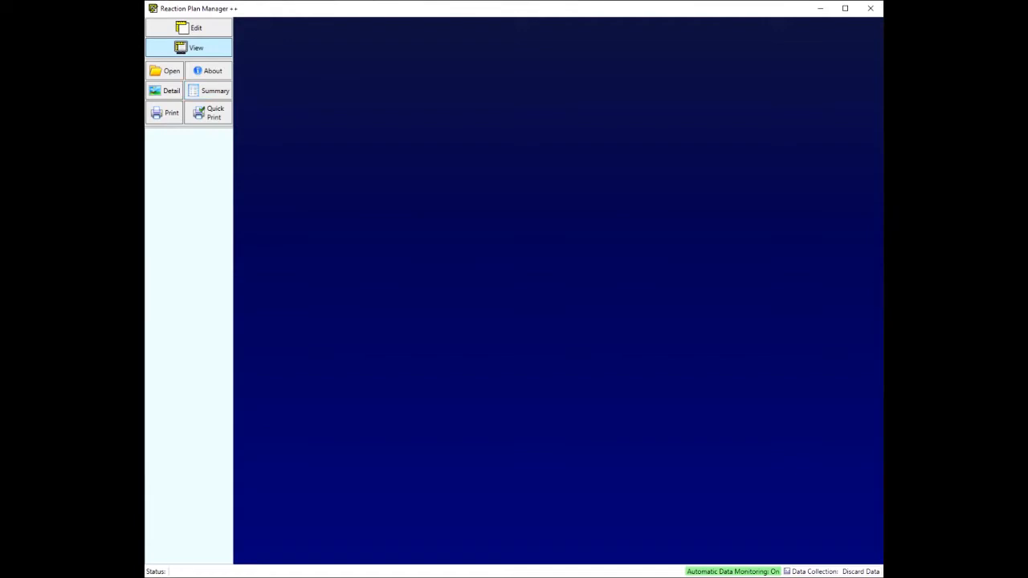
pyautogui.click(172, 76)
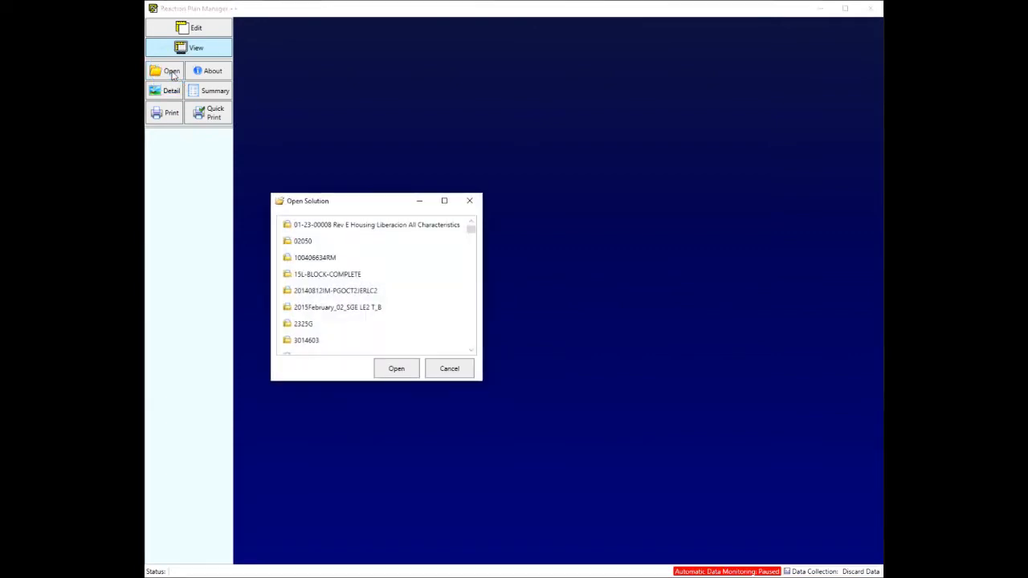
pyautogui.scroll(-5, 434, 281)
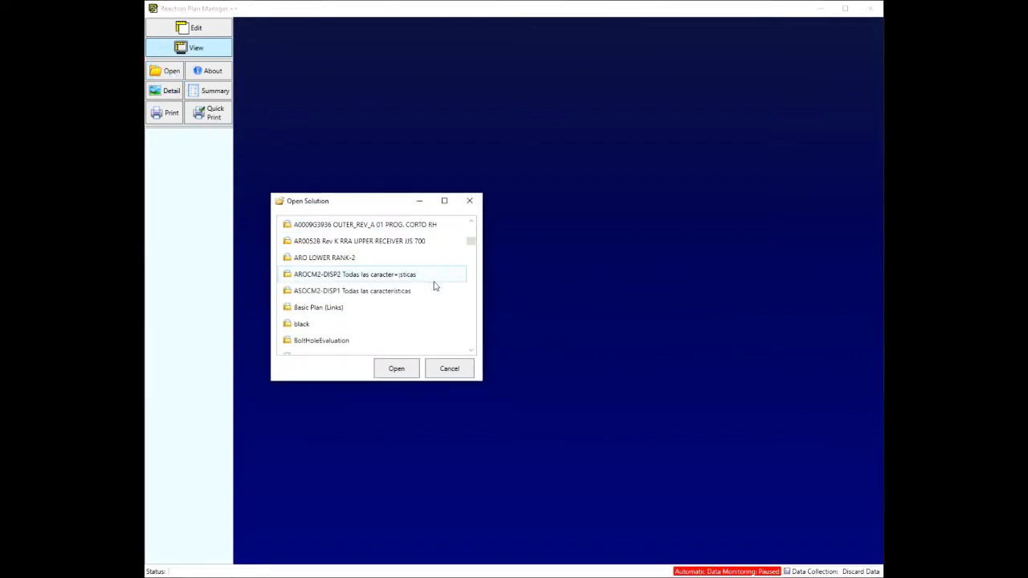
pyautogui.scroll(-15, 434, 286)
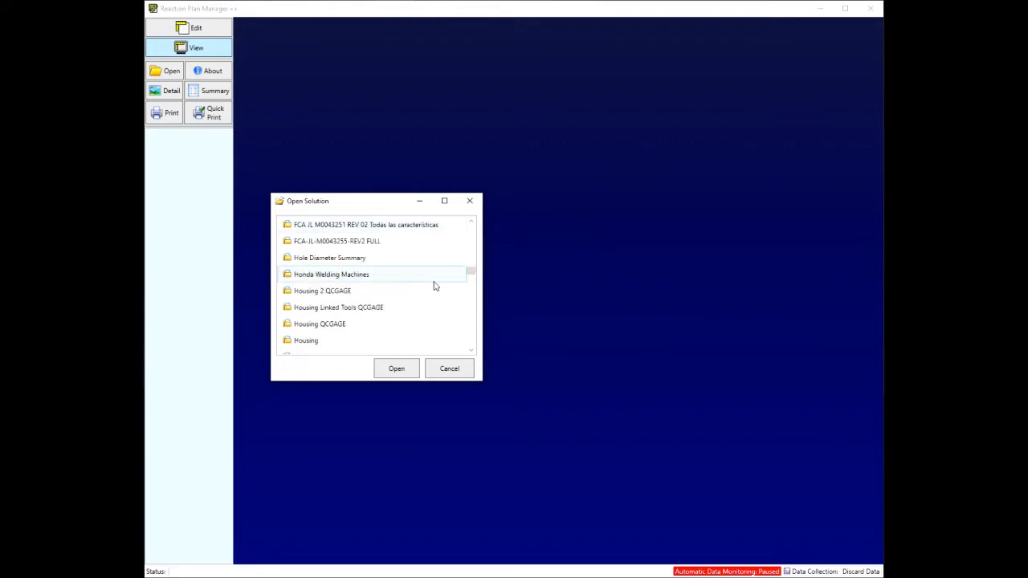
pyautogui.scroll(-15, 434, 285)
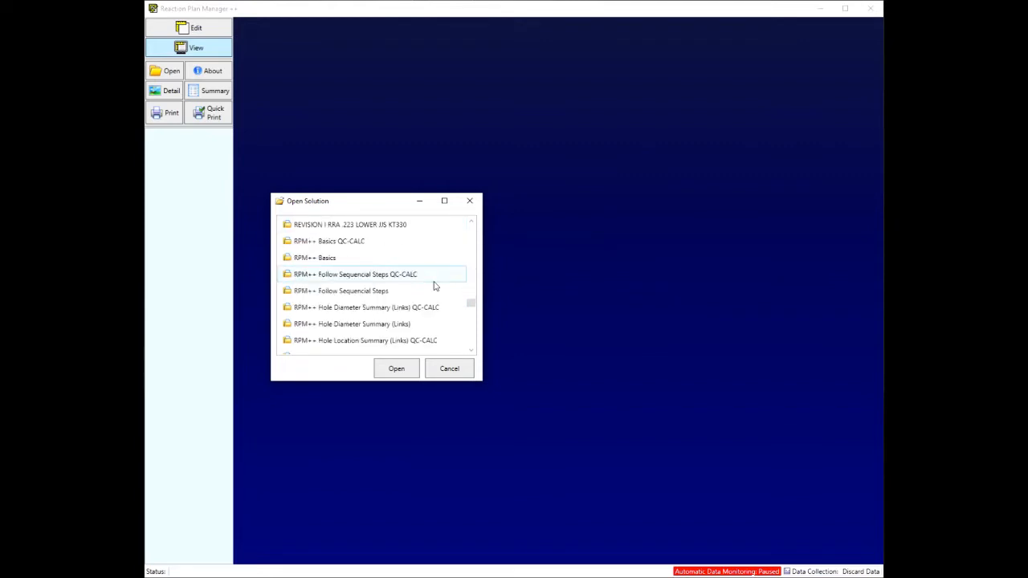
pyautogui.scroll(-6, 434, 286)
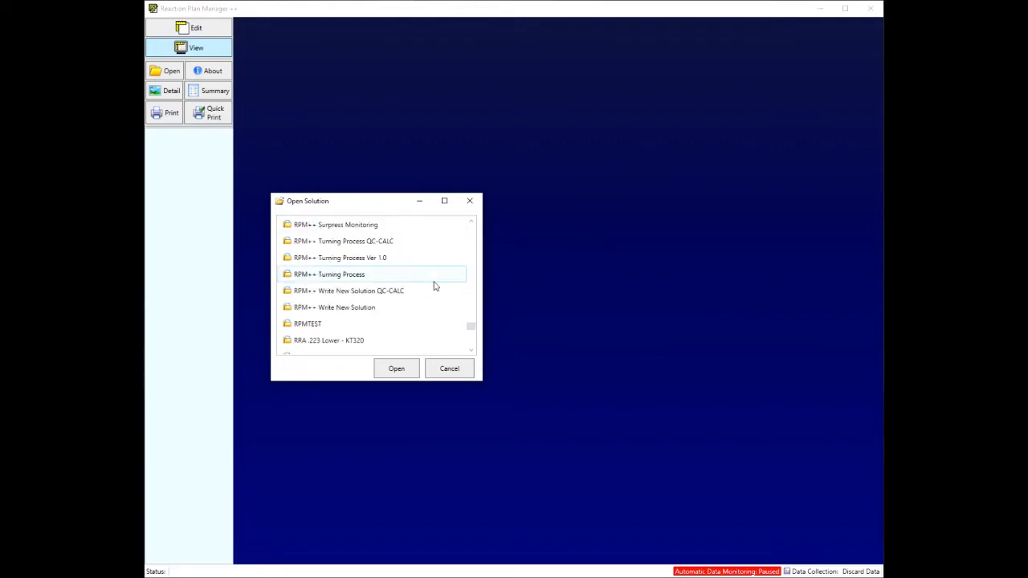
pyautogui.click(373, 275)
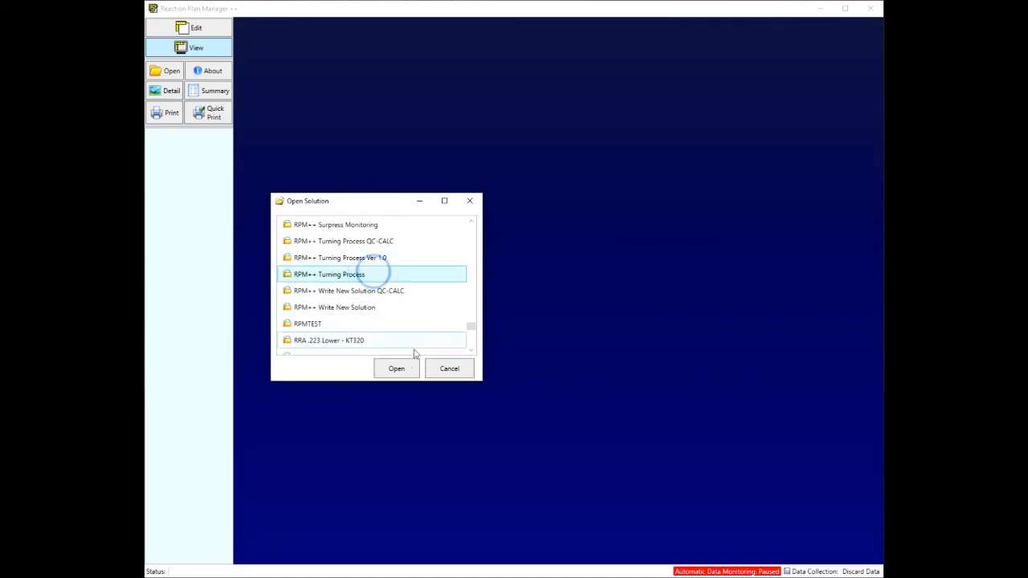
pyautogui.click(398, 371)
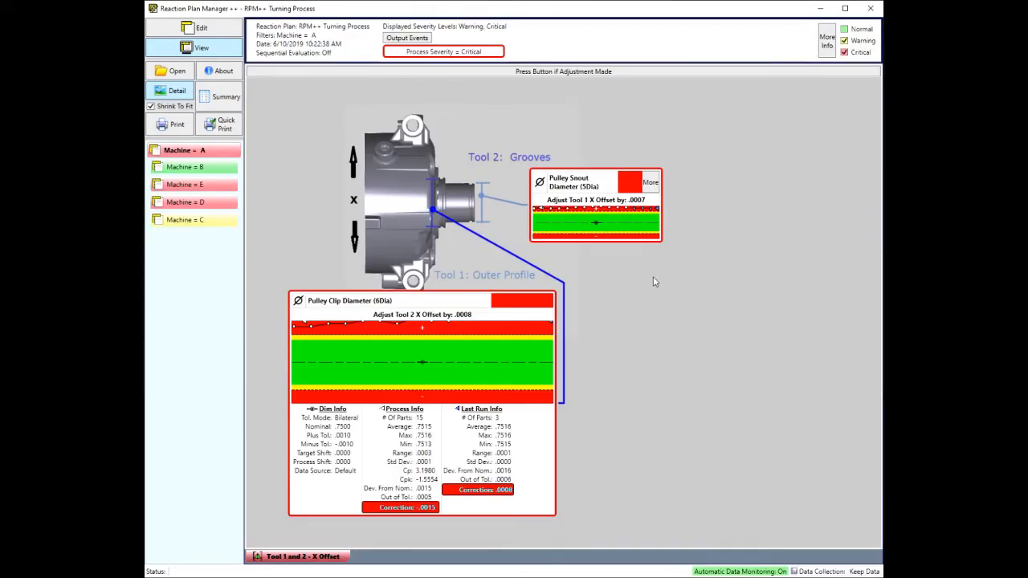
# Include Normal severity in Machine A's detail view and display the Tool 1 and 2 - Z Offset group.
pyautogui.click(164, 94)
pyautogui.click(844, 29)
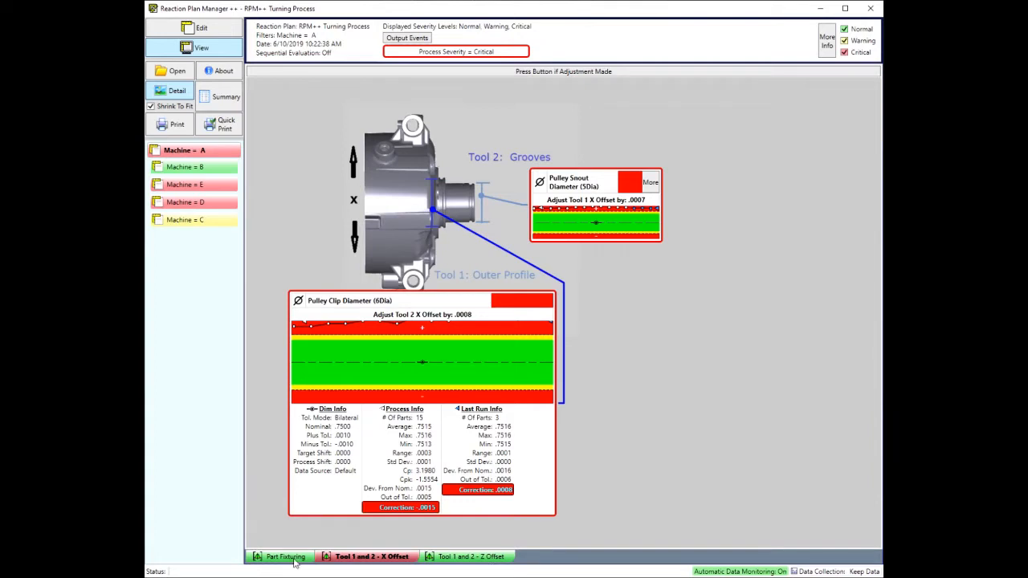
pyautogui.click(472, 560)
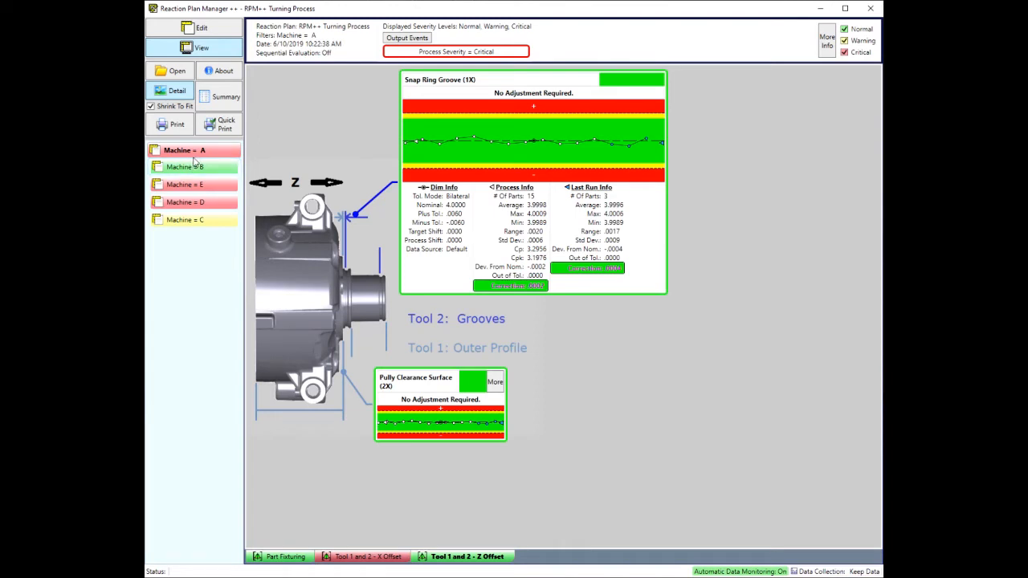
# View the reaction plans for Machine B and Machine E.
pyautogui.click(206, 169)
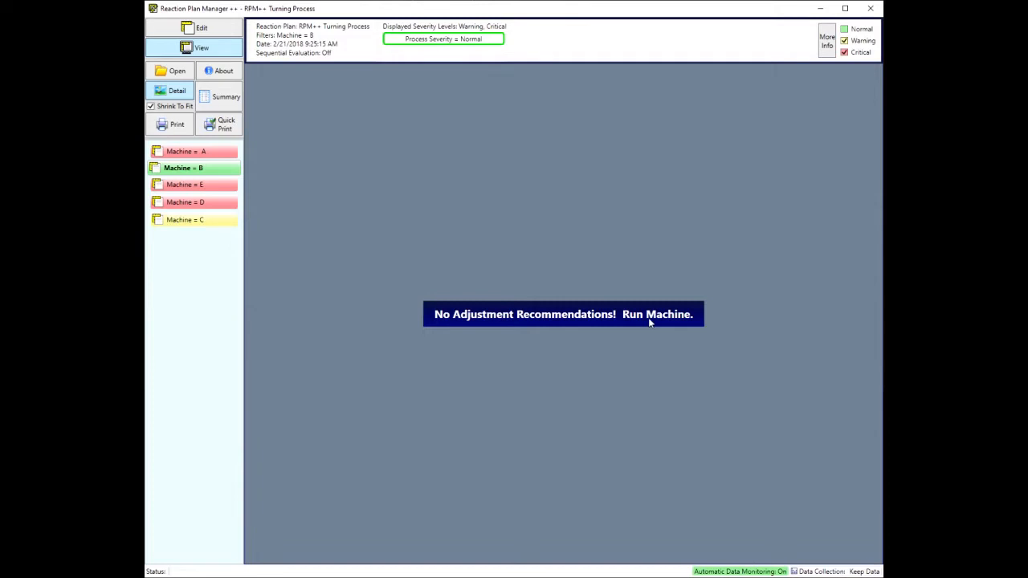
pyautogui.click(209, 190)
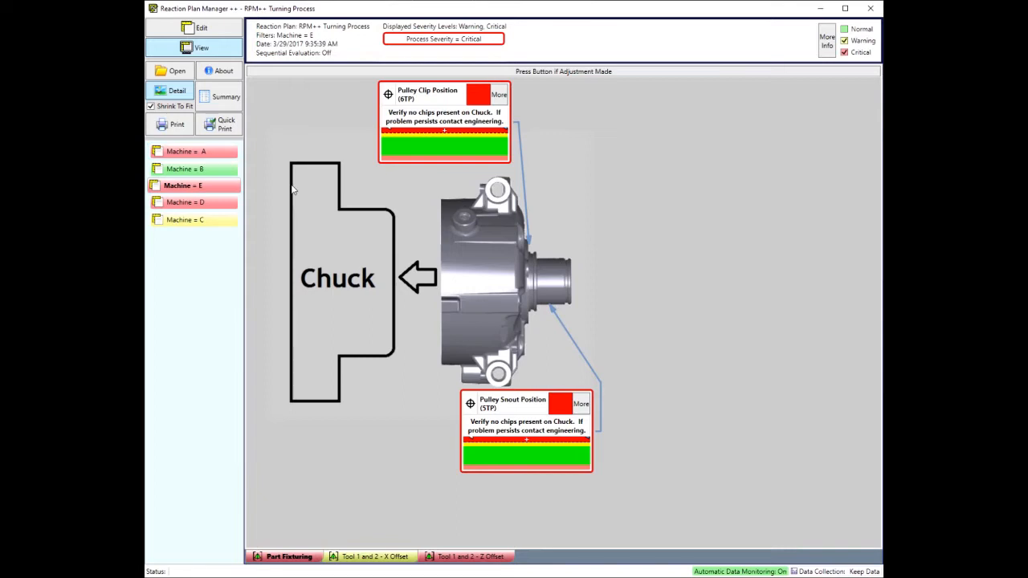
# Try shifting the Pulley Clip Position (6TP) callout slightly in Machine A's Part Fixturing group in Edit mode, and return to View mode without saving.
pyautogui.click(216, 32)
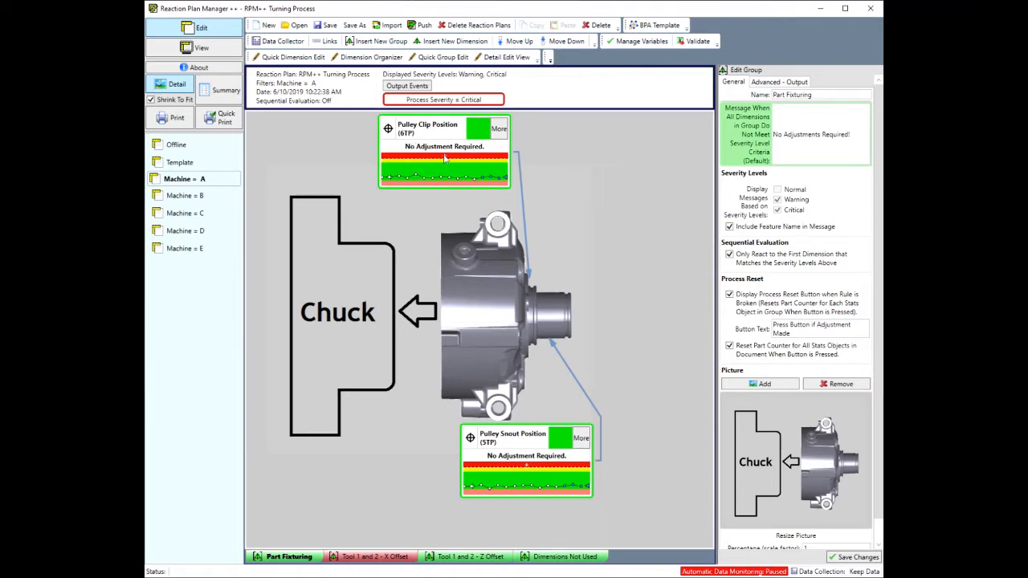
pyautogui.click(444, 158)
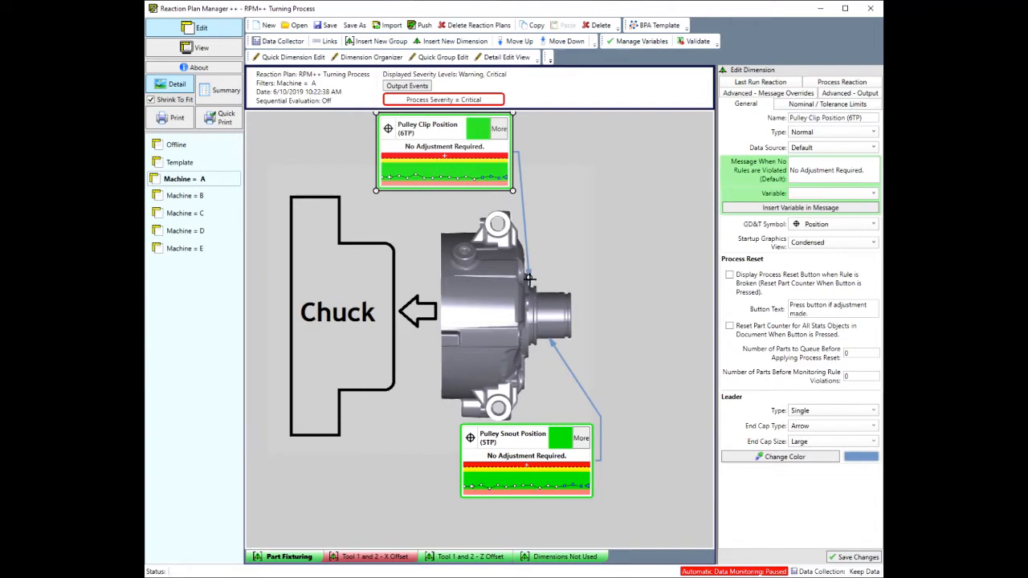
pyautogui.click(447, 144)
pyautogui.moveTo(448, 145); pyautogui.dragTo(450, 148)
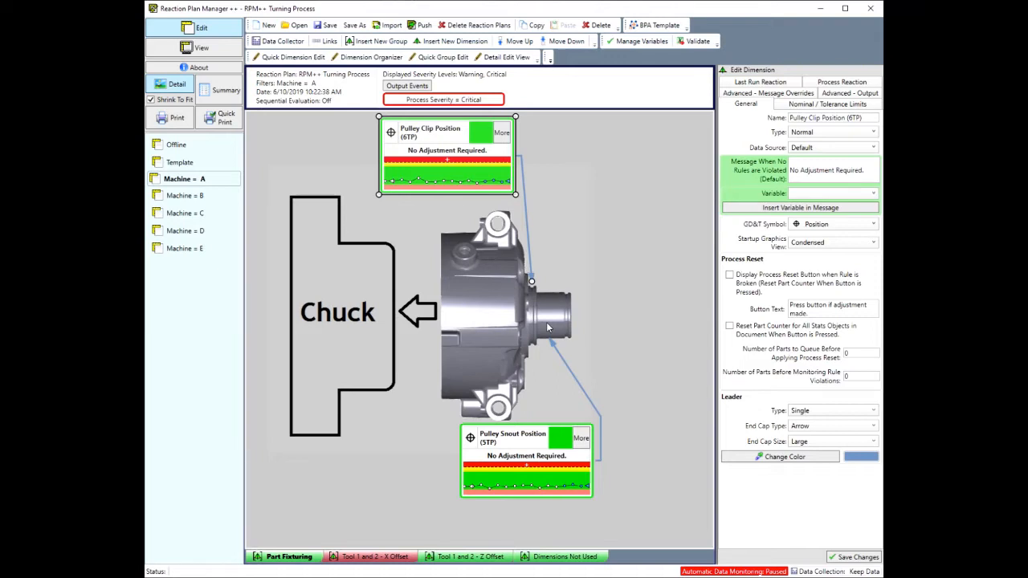
pyautogui.click(185, 49)
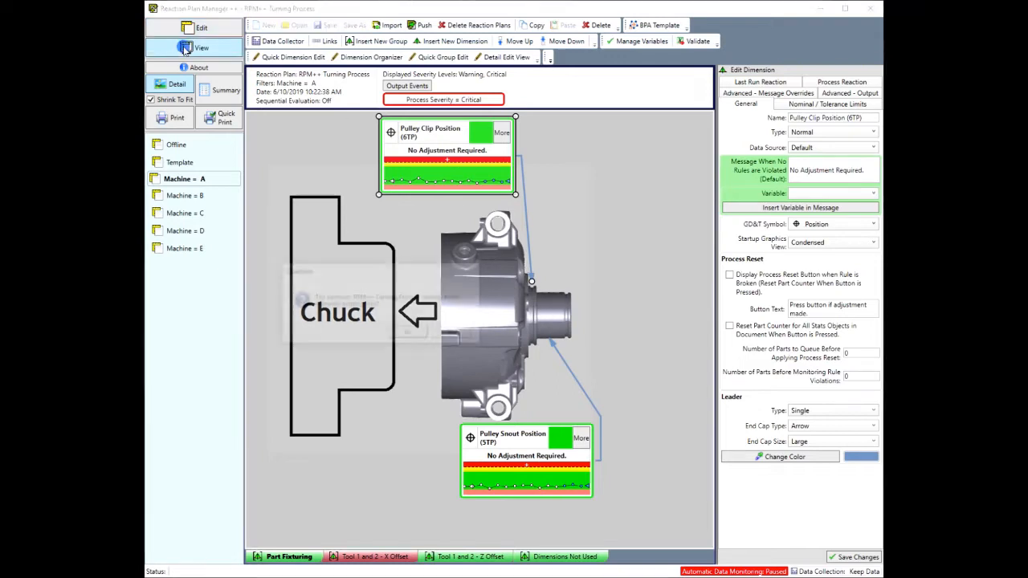
pyautogui.click(465, 334)
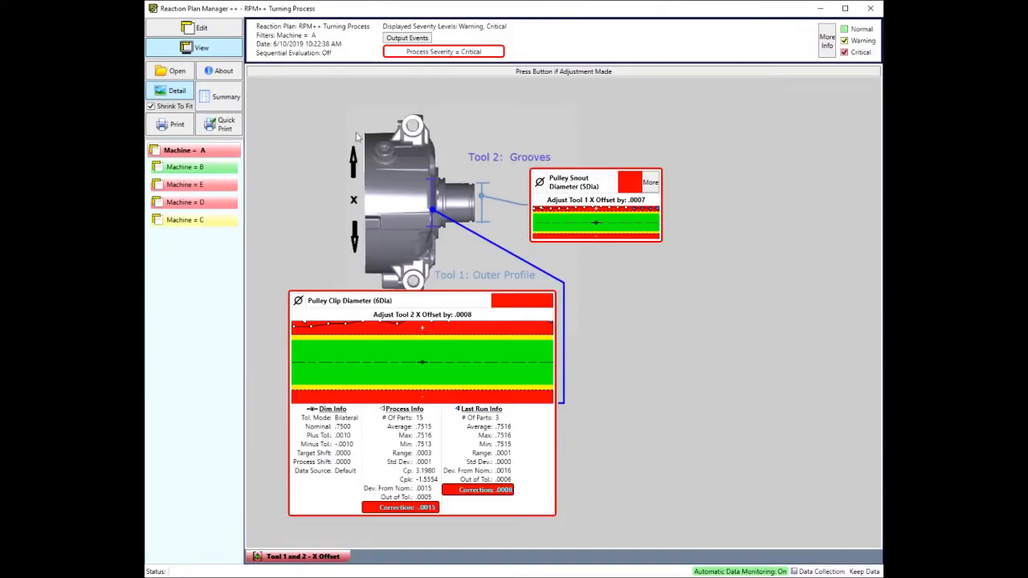
# Show Machine A's summary view with Normal severity included and review all of its groups.
pyautogui.click(225, 98)
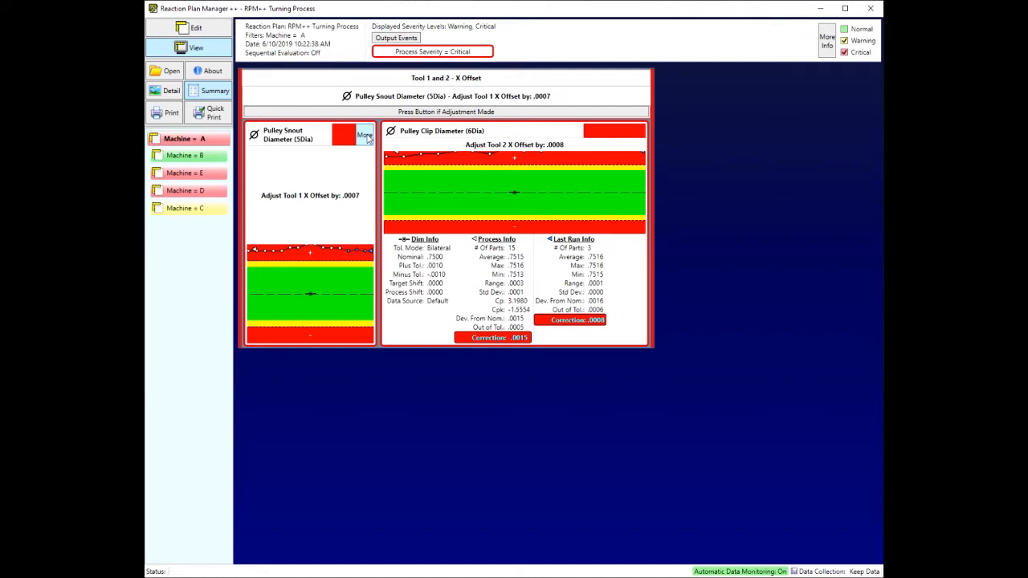
pyautogui.click(844, 30)
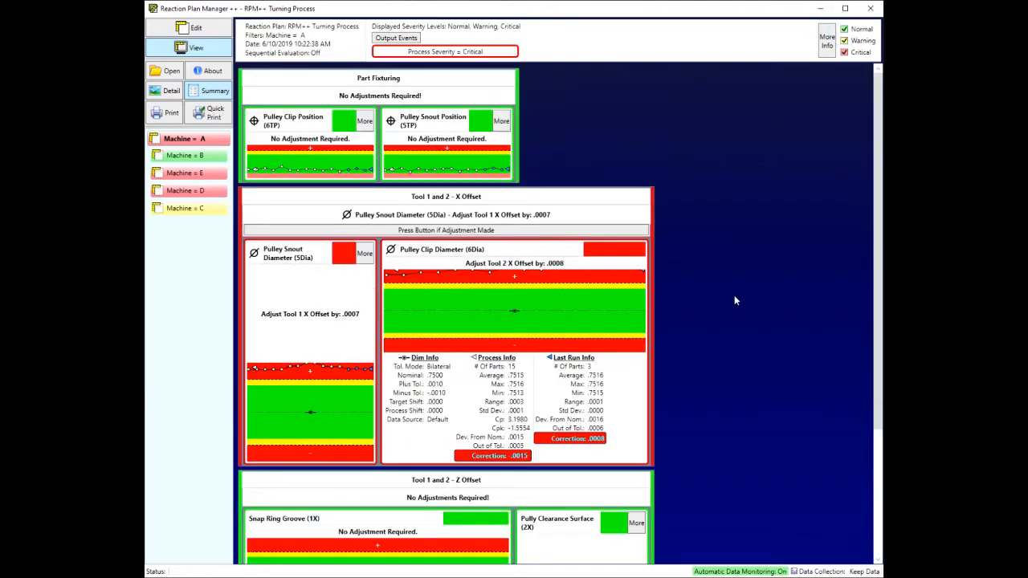
pyautogui.scroll(-7, 735, 296)
pyautogui.scroll(5, 736, 296)
pyautogui.scroll(1, 736, 301)
pyautogui.scroll(-4, 736, 300)
pyautogui.scroll(3, 736, 300)
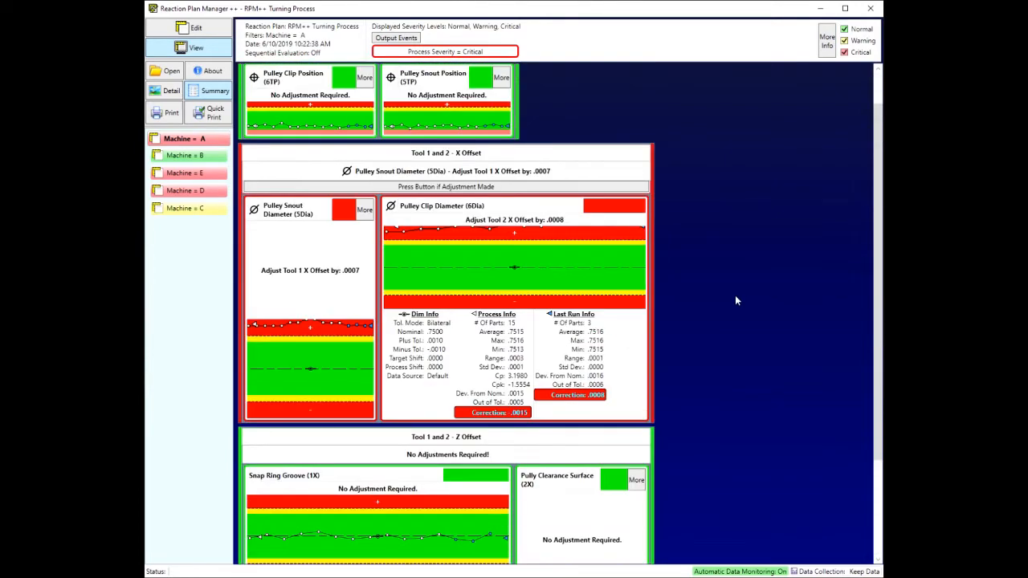
pyautogui.scroll(1, 735, 300)
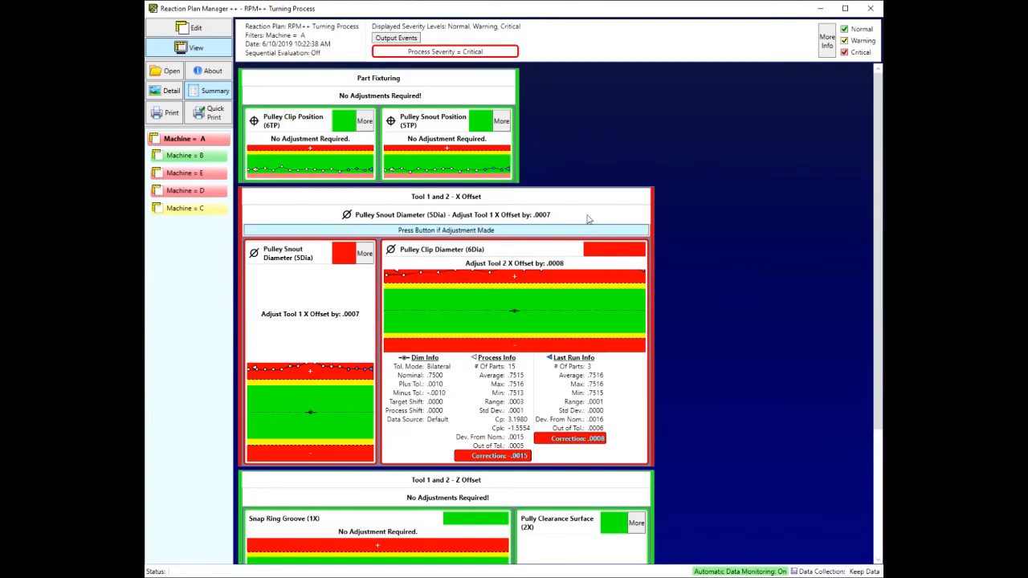
# Compare Machine A's detail view with its summary view, examining the X and Z offset groups.
pyautogui.click(167, 91)
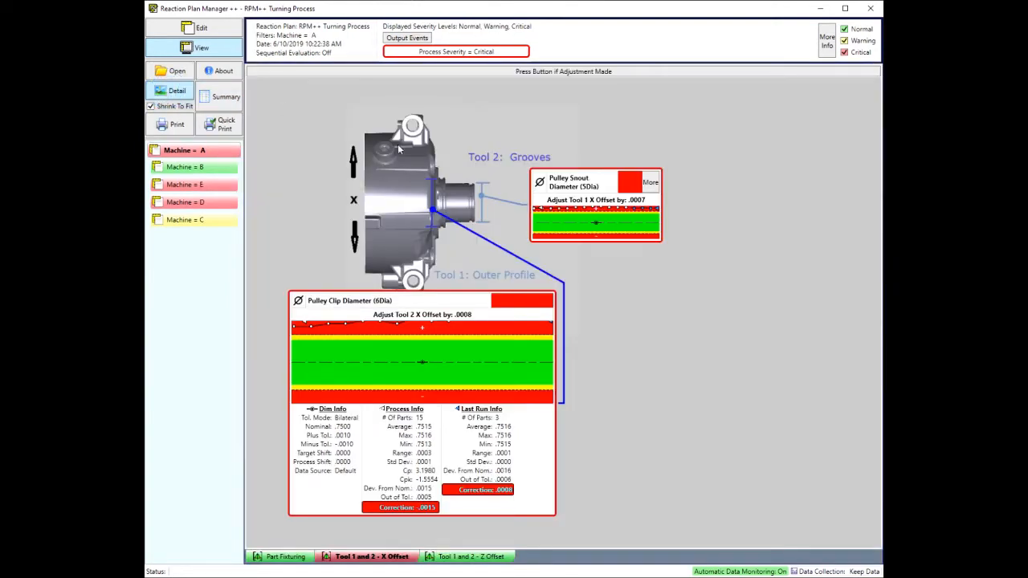
pyautogui.click(217, 98)
pyautogui.scroll(-3, 477, 254)
pyautogui.scroll(3, 477, 256)
pyautogui.scroll(-3, 477, 254)
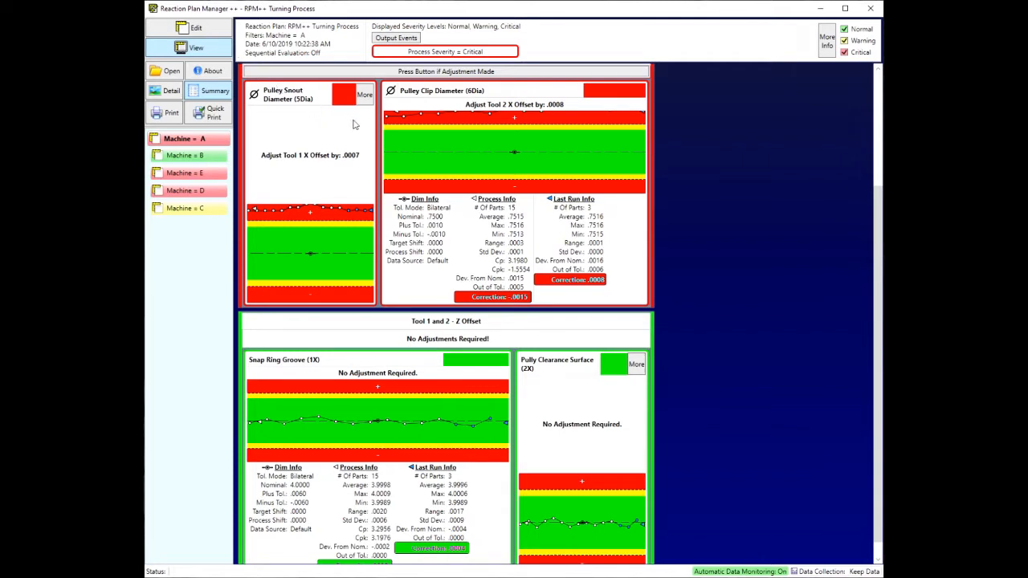
# Check the Reaction Plan Repository and Trigger Directory paths in the Reaction Plan Manager++ settings, and cancel without changes.
pyautogui.click(211, 72)
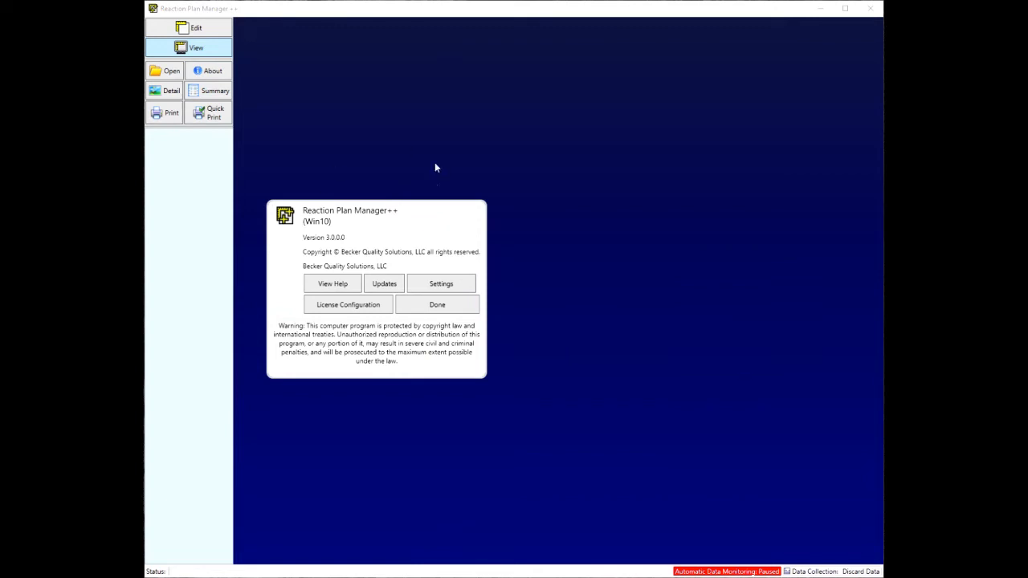
pyautogui.click(438, 312)
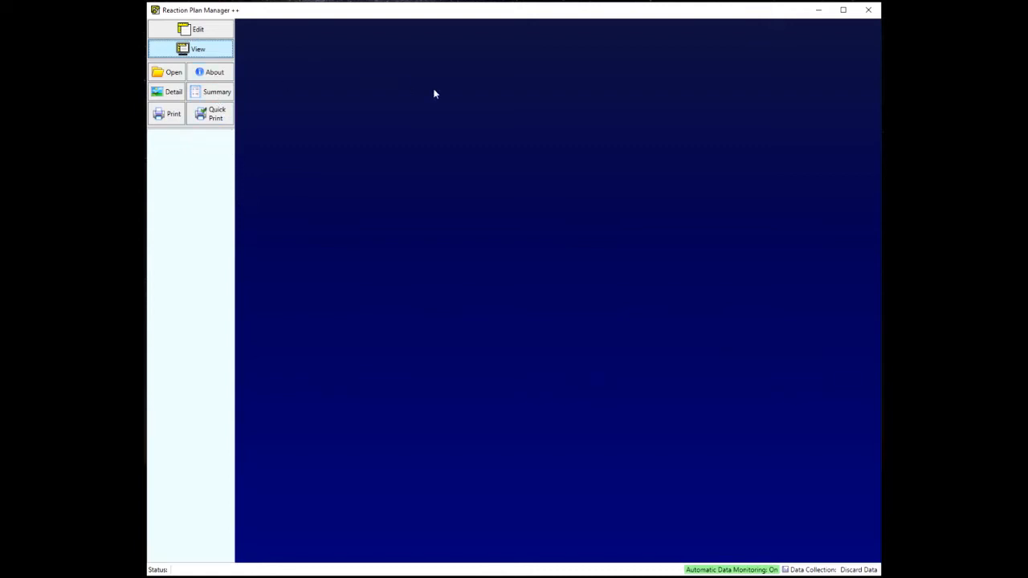
pyautogui.click(215, 74)
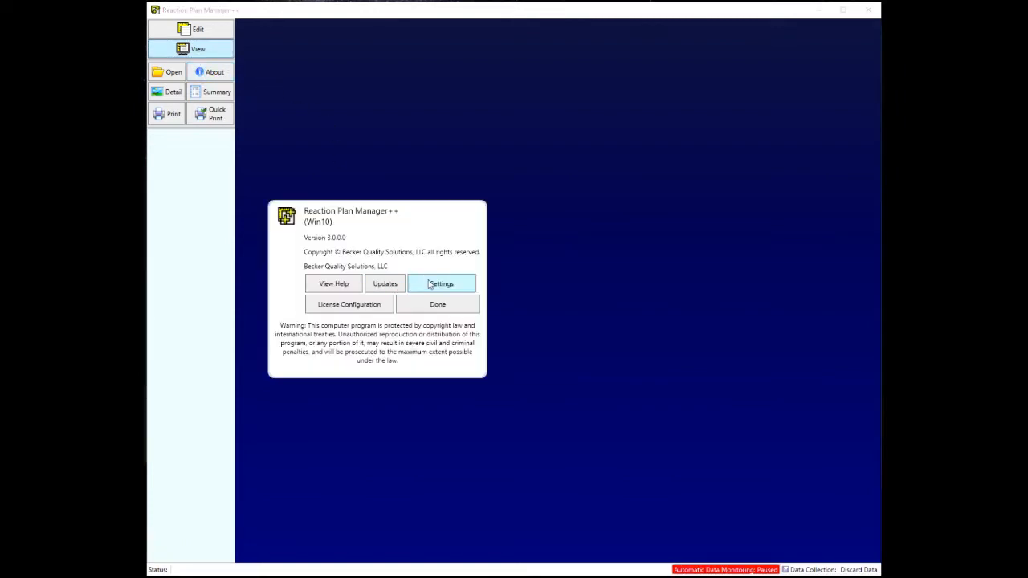
pyautogui.click(430, 284)
pyautogui.moveTo(81, 14); pyautogui.dragTo(564, 131)
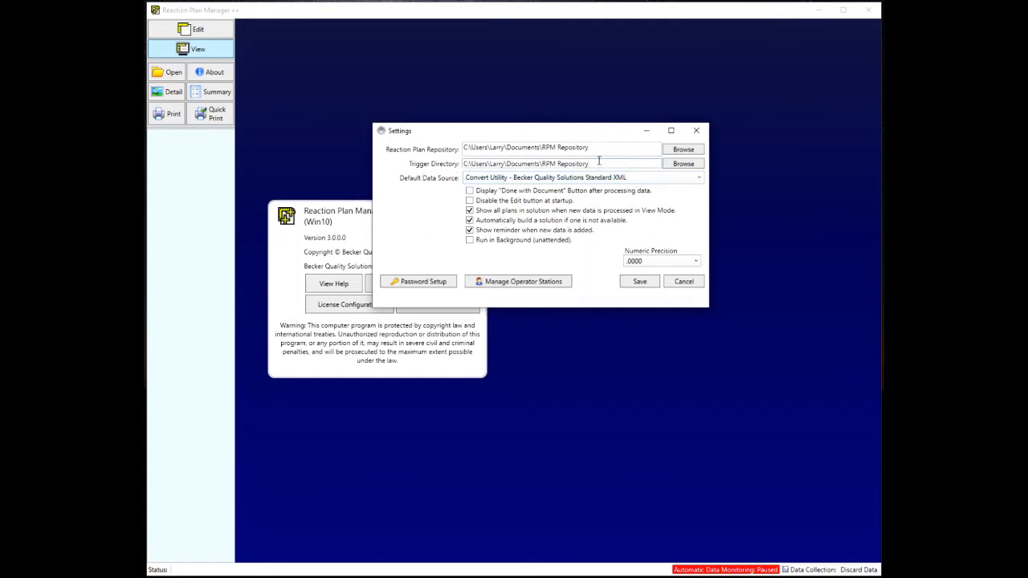
pyautogui.moveTo(600, 163)
pyautogui.click(682, 282)
pyautogui.click(457, 305)
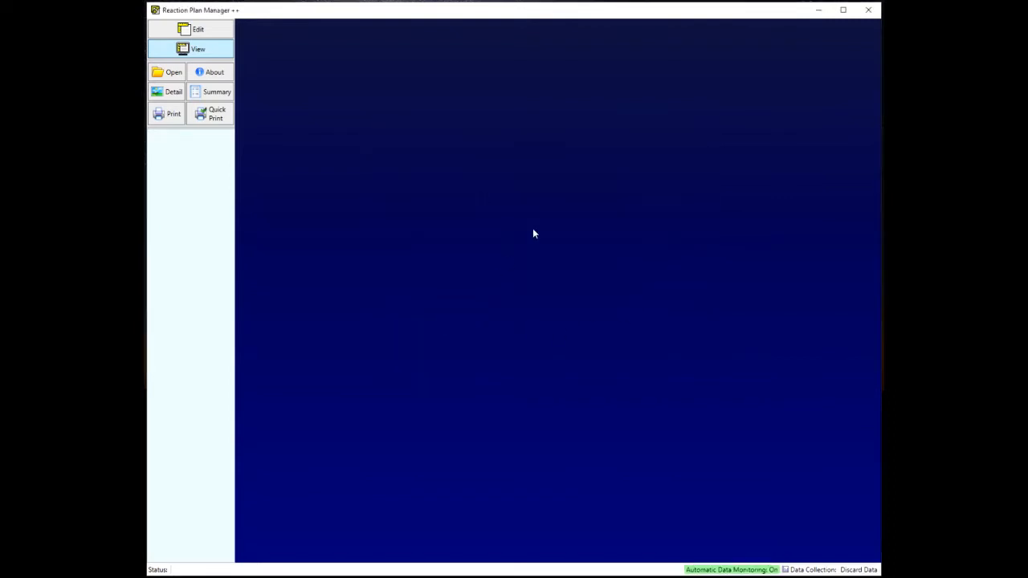
# Minimize Reaction Plan Manager++ and launch Convert Utility from the desktop, continuing its evaluation and dismissing the version information.
pyautogui.click(817, 11)
pyautogui.click(452, 301)
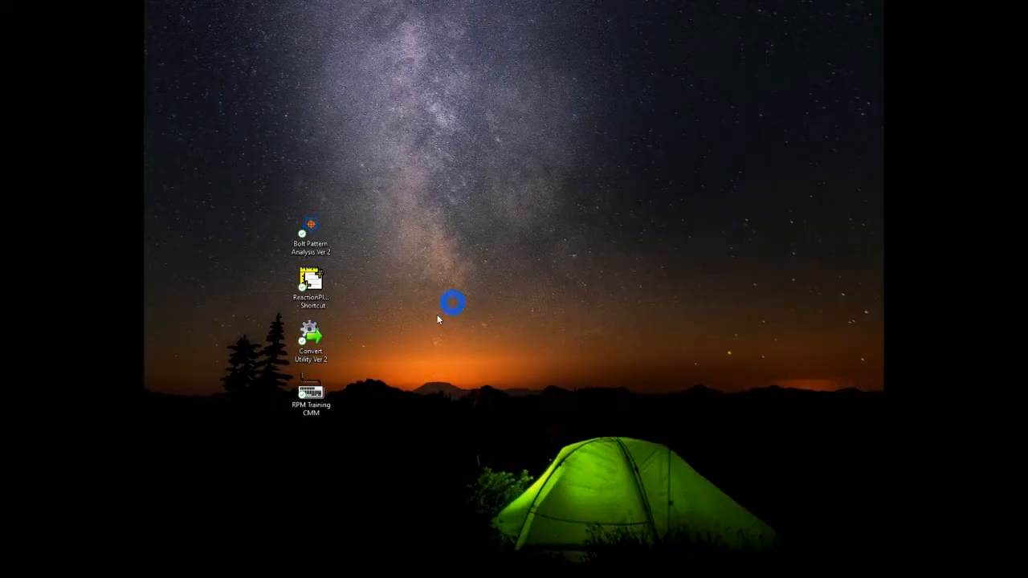
pyautogui.doubleClick(324, 347)
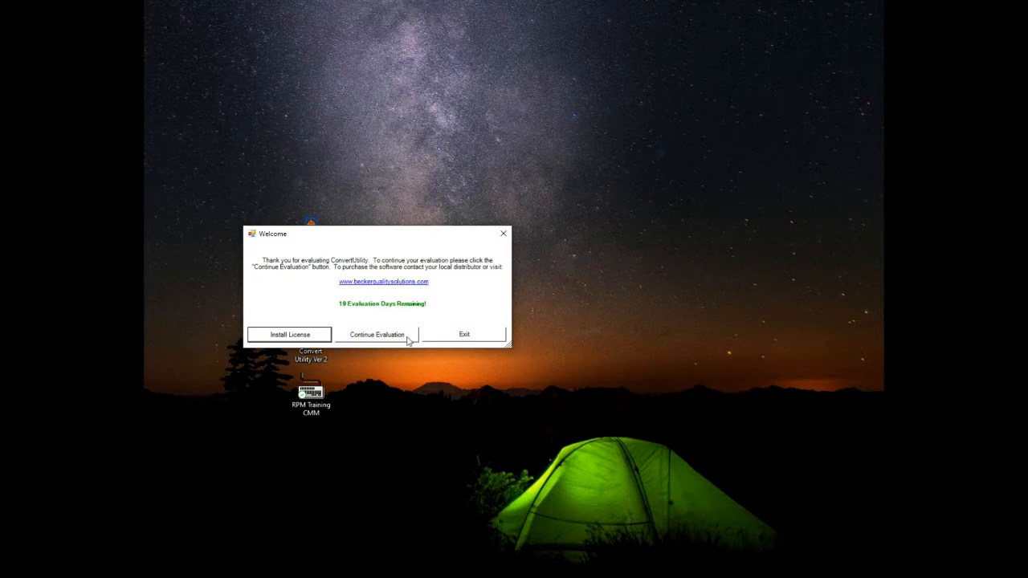
pyautogui.click(398, 334)
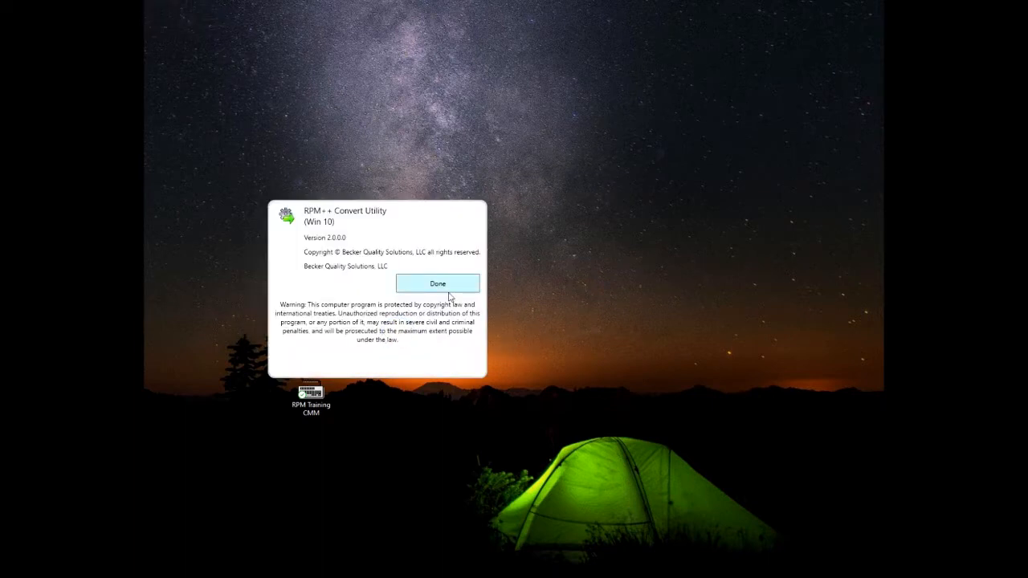
pyautogui.click(448, 287)
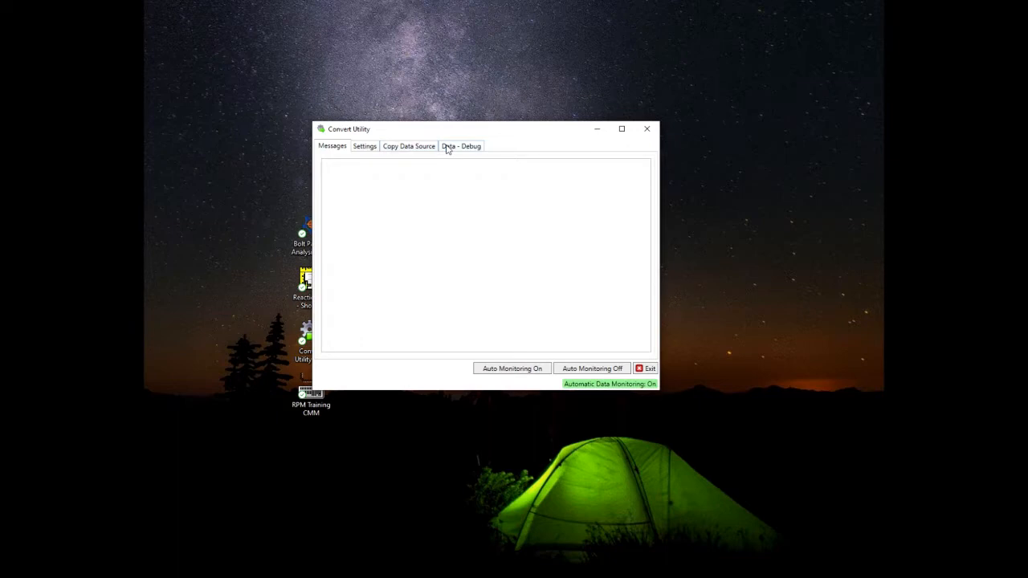
# Turn off Convert Utility's automatic monitoring and set its data source to Becker Quality Solutions - Training CMM.
pyautogui.click(363, 147)
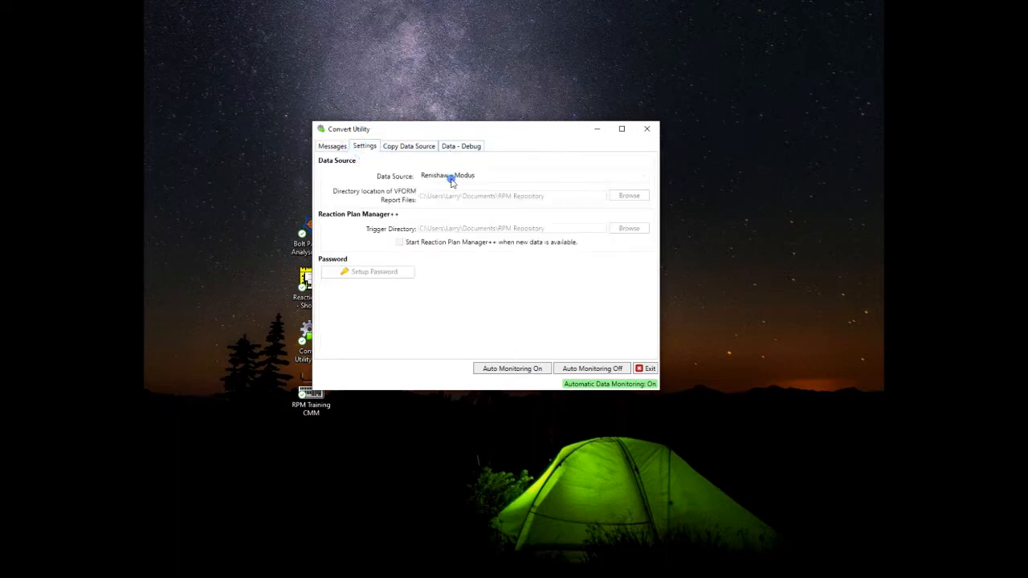
pyautogui.click(392, 273)
pyautogui.click(429, 233)
pyautogui.click(451, 190)
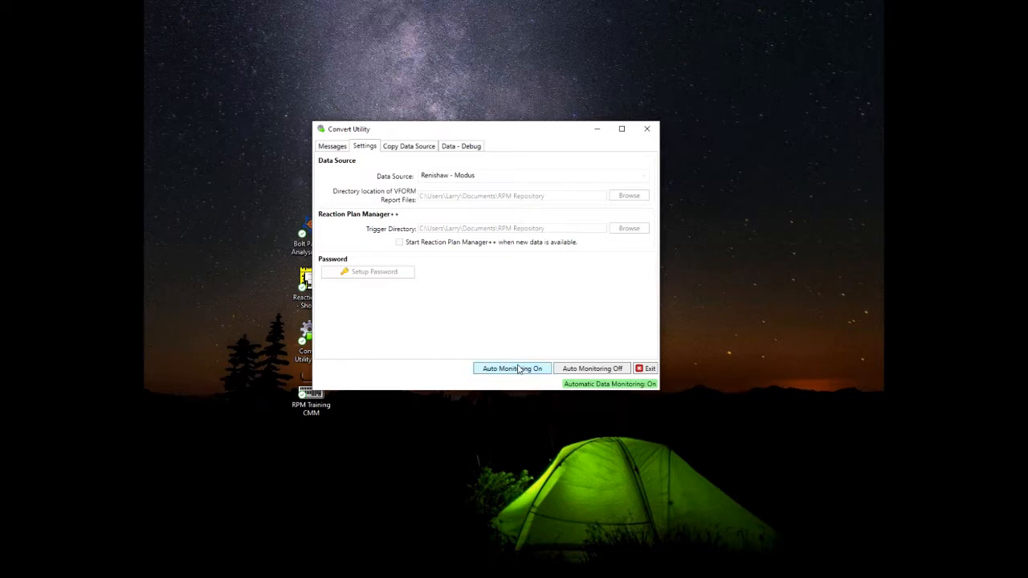
pyautogui.click(592, 369)
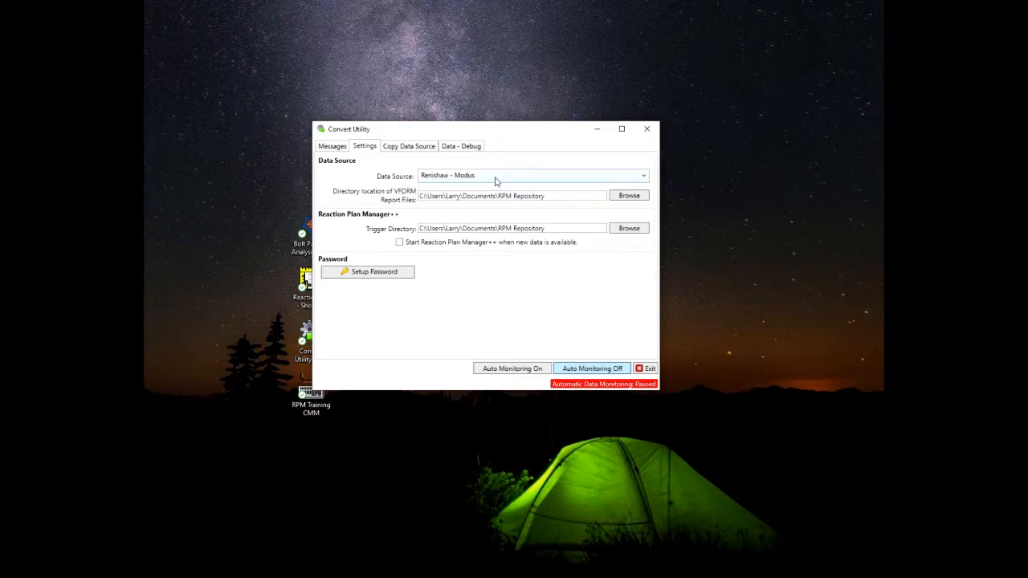
pyautogui.click(643, 177)
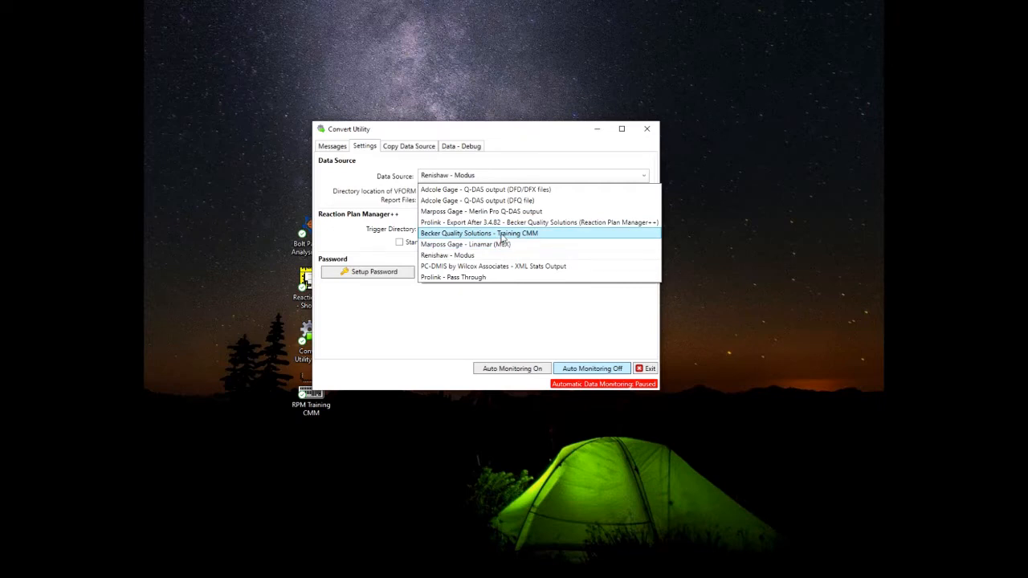
pyautogui.click(502, 235)
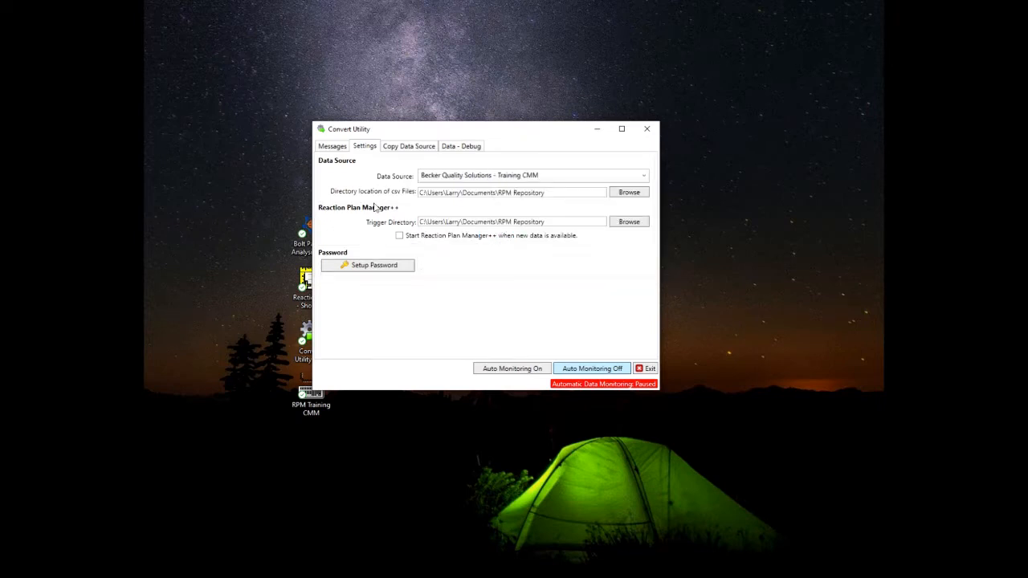
# Examine Convert Utility's directory path for the csv files and its trigger directory path for Reaction Plan Manager++.
pyautogui.click(553, 192)
pyautogui.moveTo(553, 192); pyautogui.dragTo(419, 191)
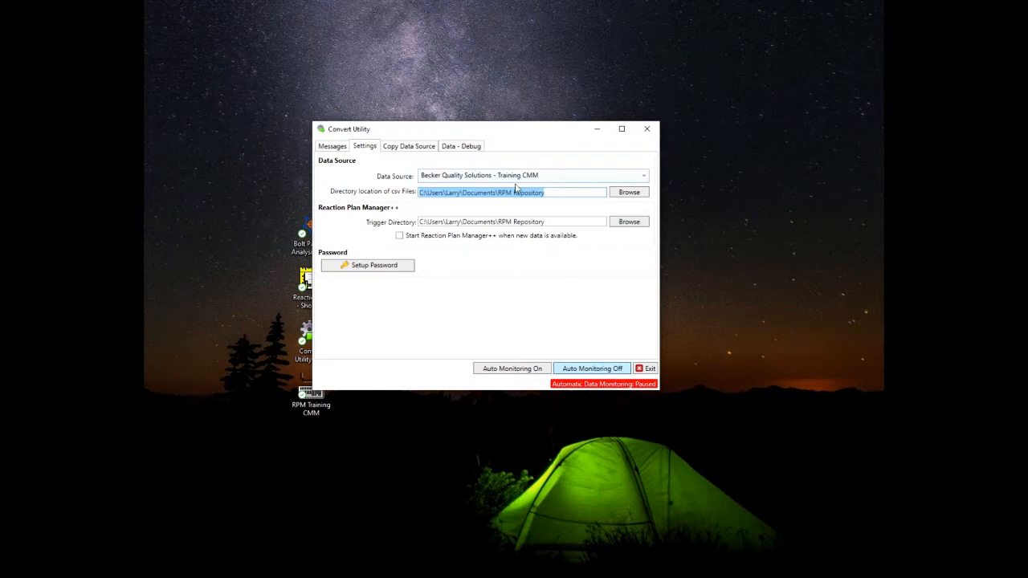
pyautogui.click(554, 192)
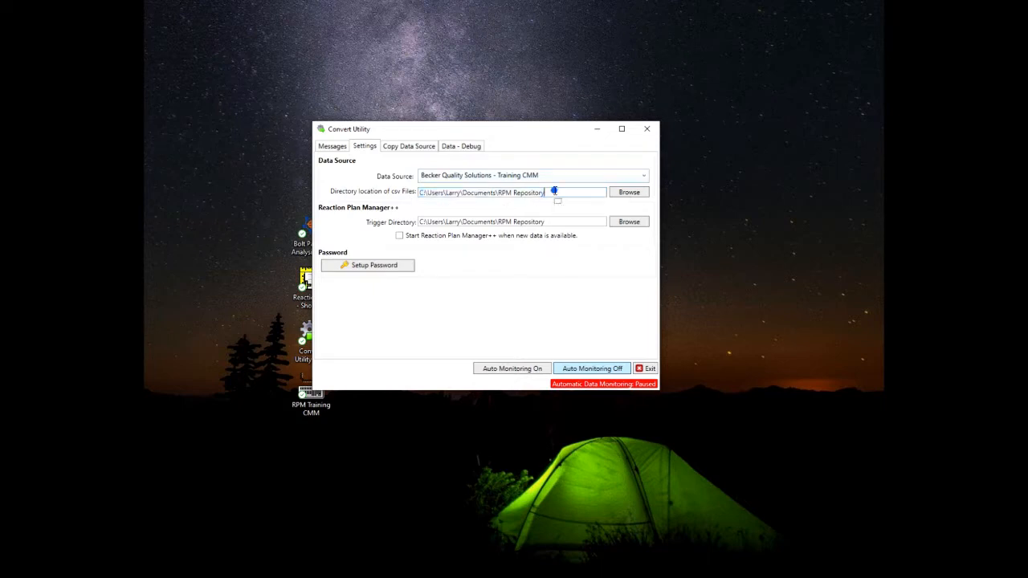
pyautogui.moveTo(554, 192); pyautogui.dragTo(414, 195)
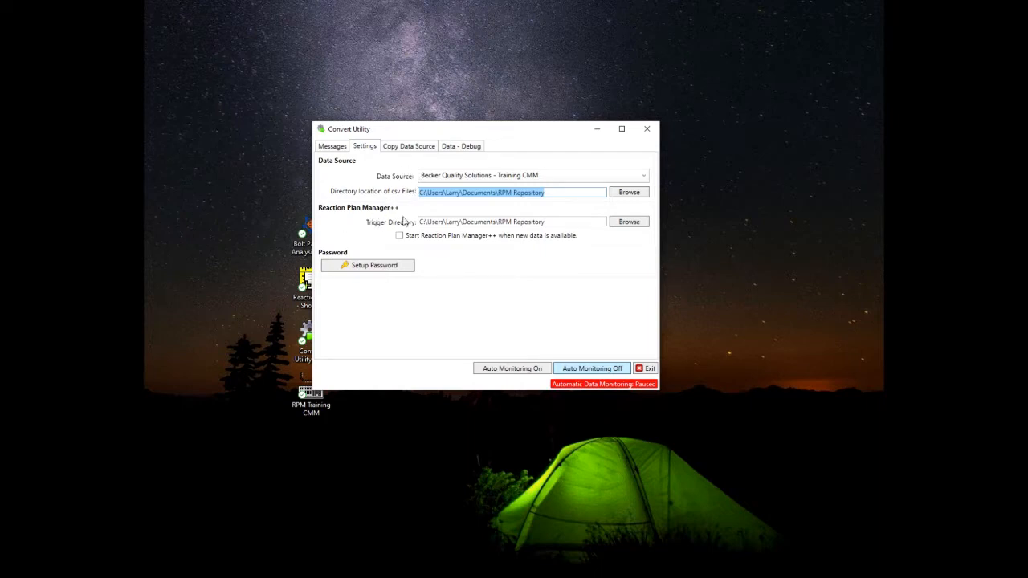
pyautogui.click(557, 221)
pyautogui.moveTo(555, 221); pyautogui.dragTo(419, 224)
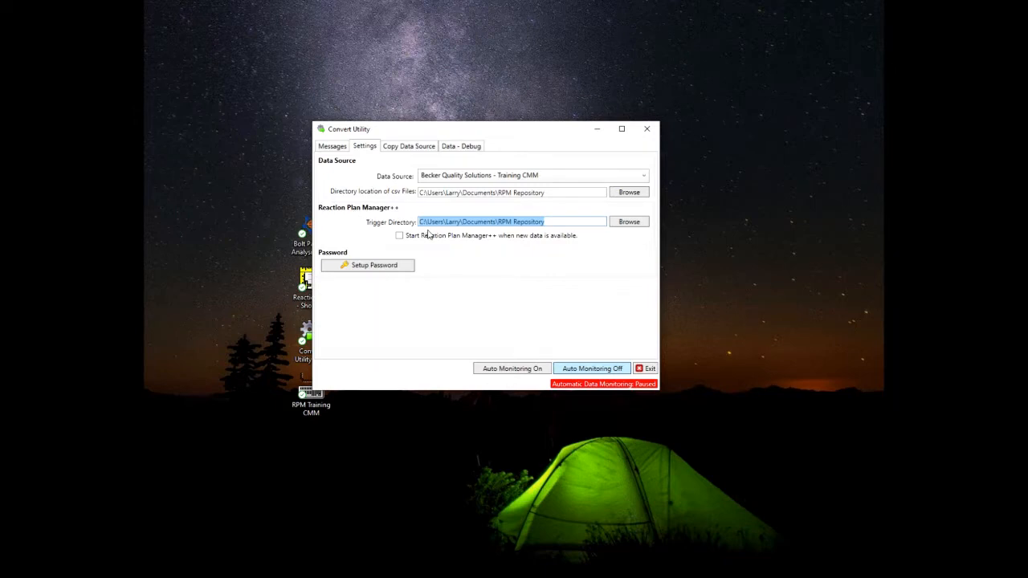
pyautogui.doubleClick(550, 222)
pyautogui.moveTo(504, 224); pyautogui.dragTo(418, 221)
# Try the Copy Data Source option that starts an application when new data is available, and turn it back off.
pyautogui.click(403, 148)
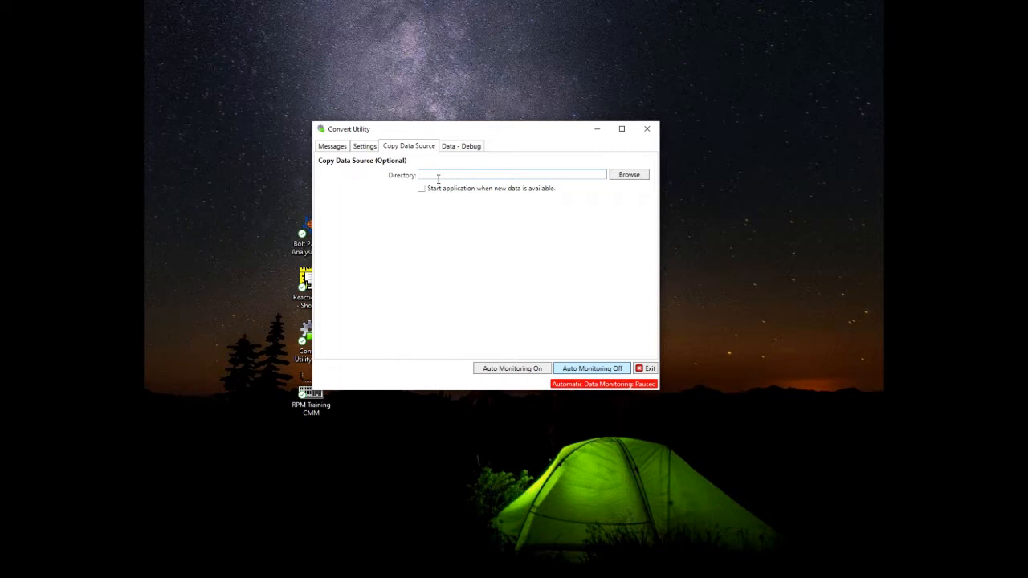
pyautogui.click(423, 189)
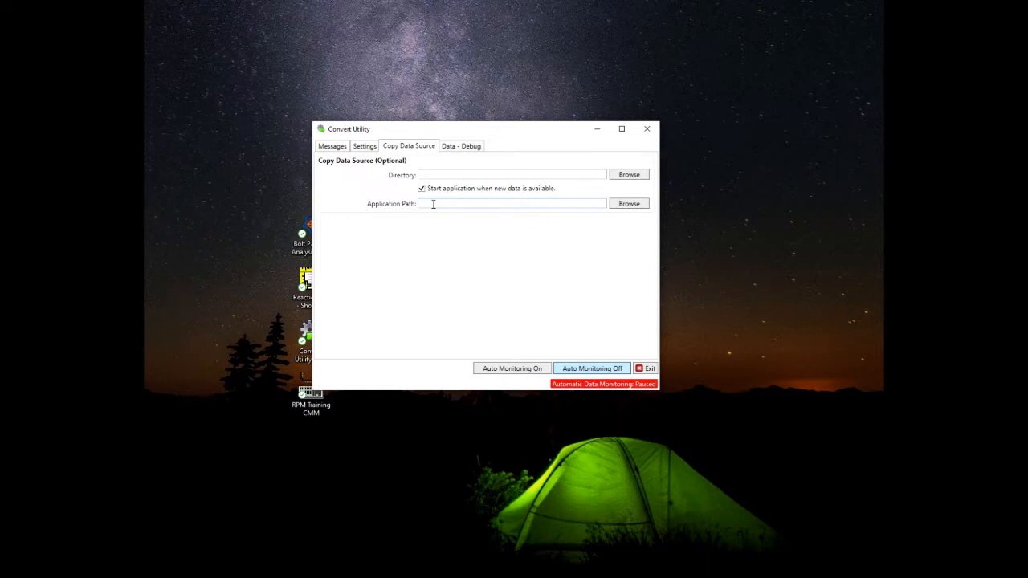
pyautogui.click(430, 204)
pyautogui.click(421, 188)
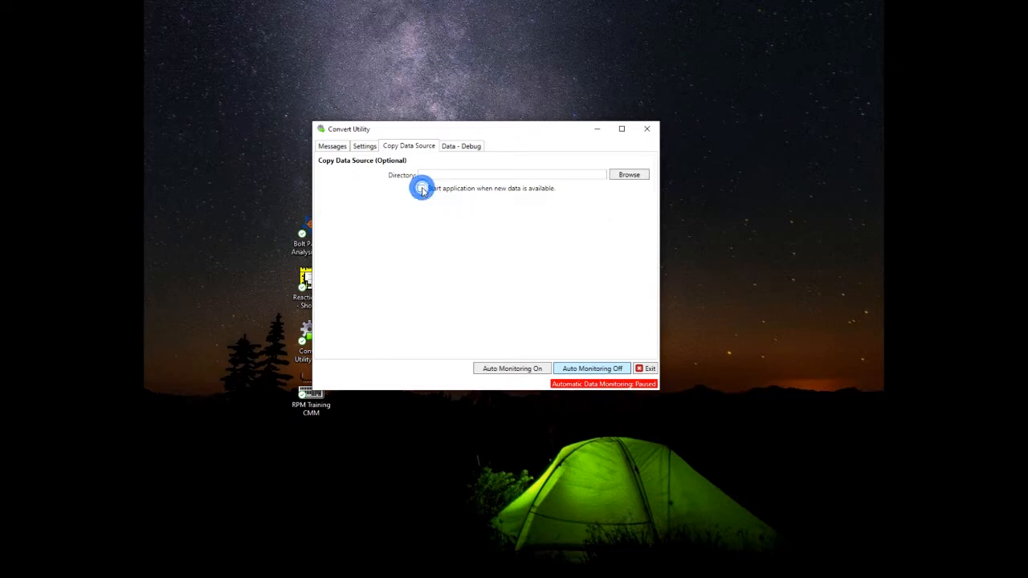
# Look at Convert Utility's debug data sheet and message log, turn automatic monitoring back on, and close the window.
pyautogui.click(462, 150)
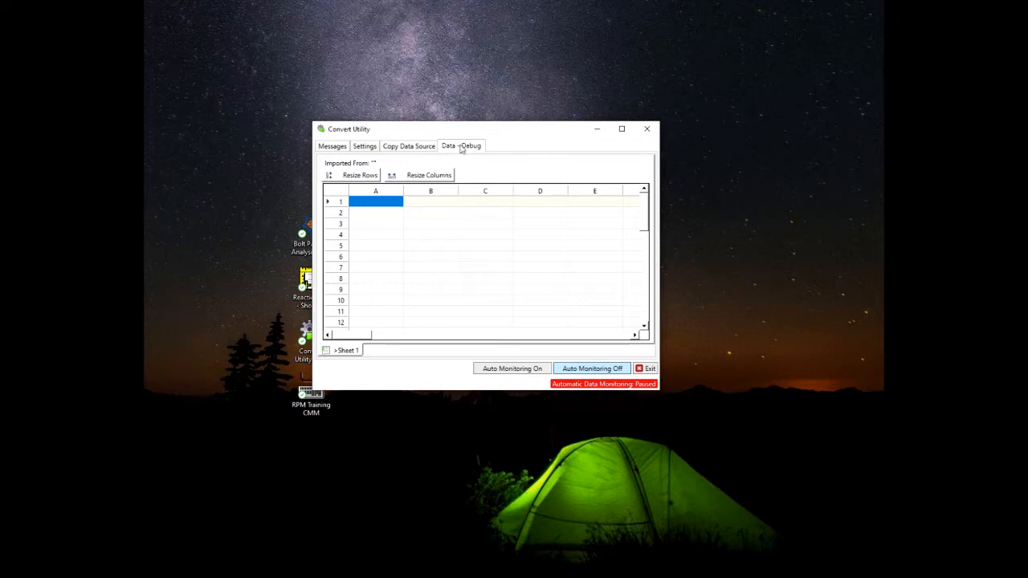
pyautogui.click(334, 147)
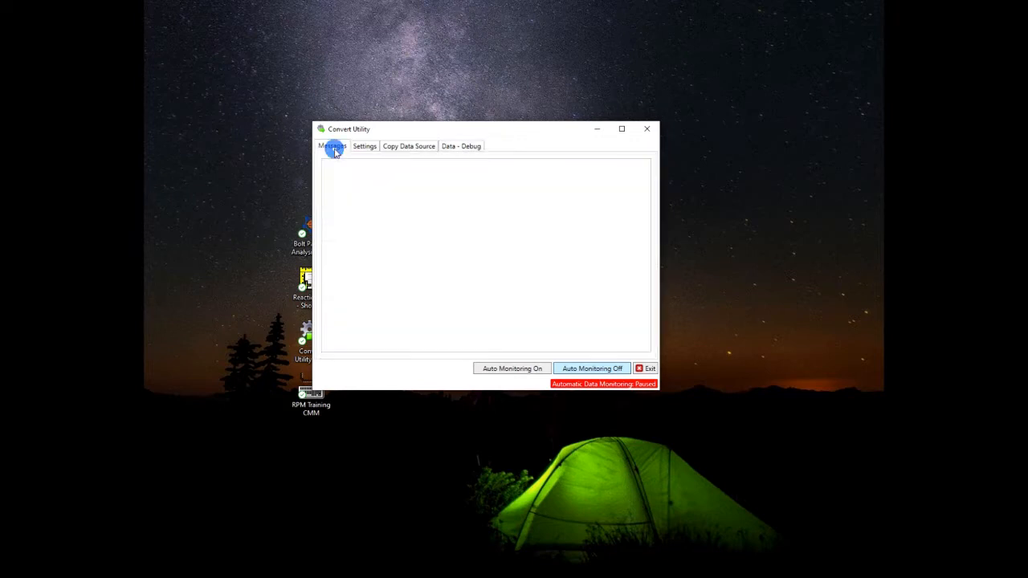
pyautogui.click(516, 372)
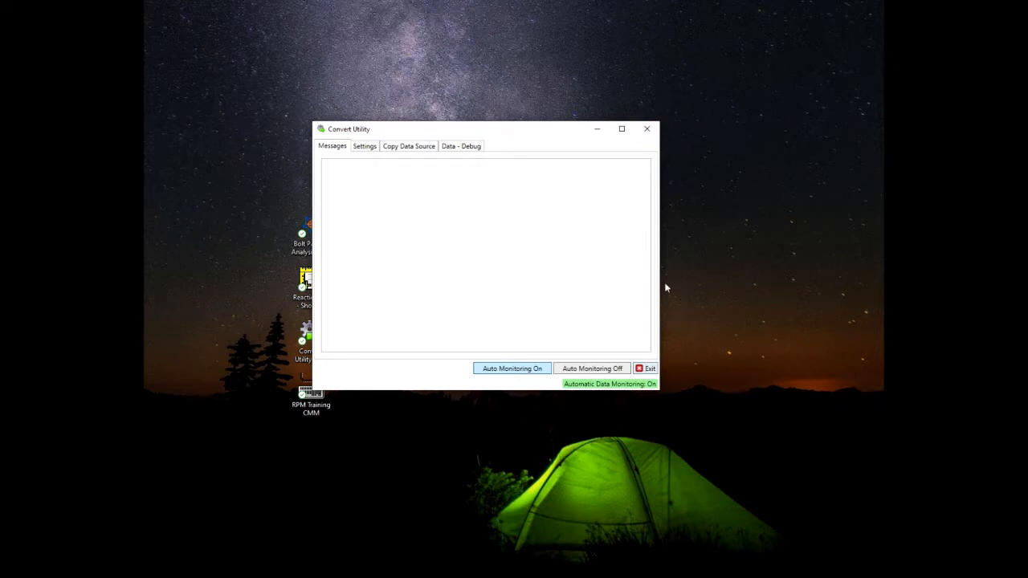
pyautogui.click(647, 128)
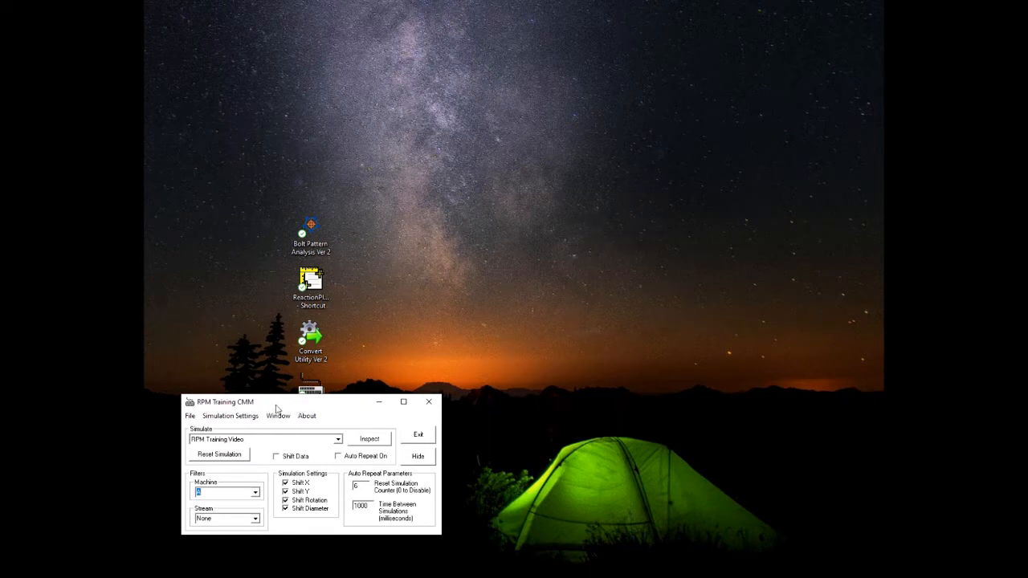
# Run repeated simulated inspections of RPM Training Video on machine A in RPM Training CMM, checking the resulting plan in Reaction Plan Manager++.
pyautogui.click(368, 439)
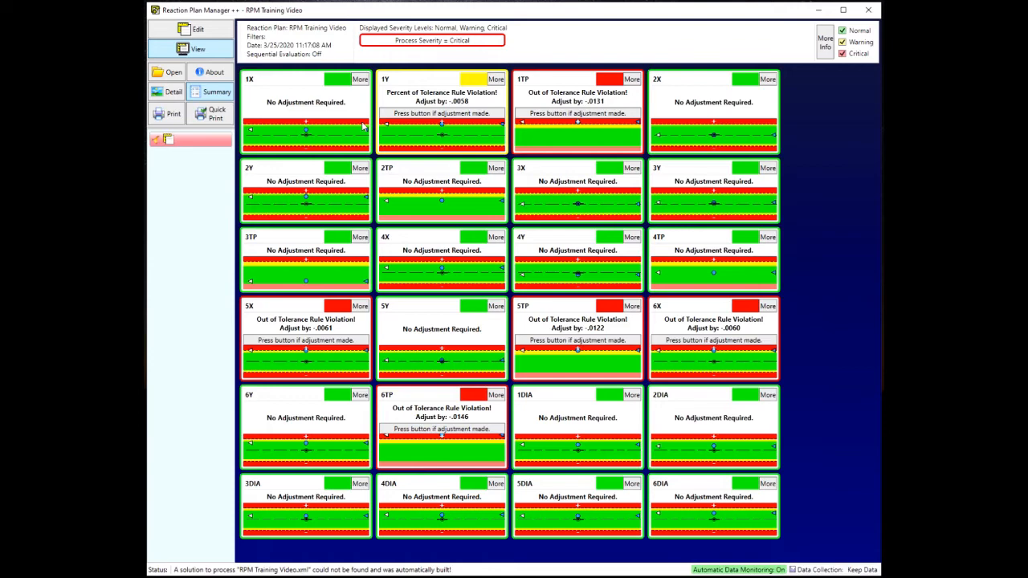
pyautogui.click(819, 11)
pyautogui.click(361, 446)
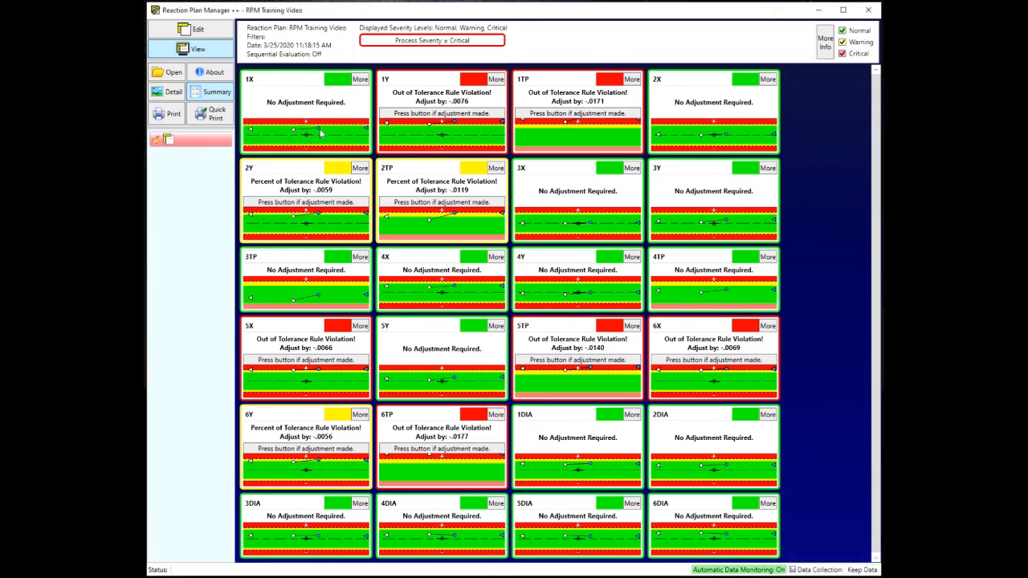
pyautogui.moveTo(296, 134)
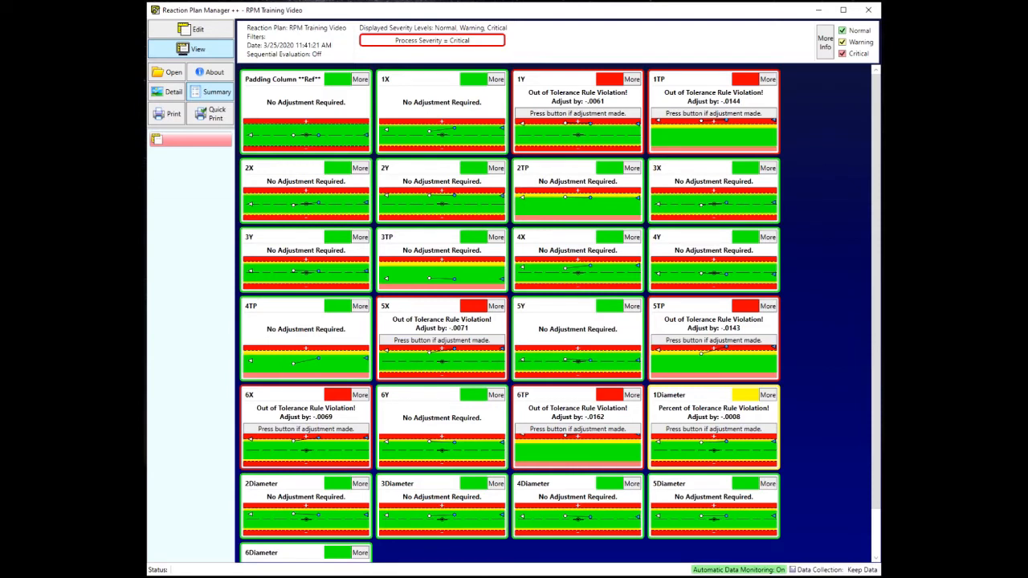
# Open the Data Collector's general settings in Edit mode and resize the imported data sheet's rows and columns to fit.
pyautogui.click(206, 35)
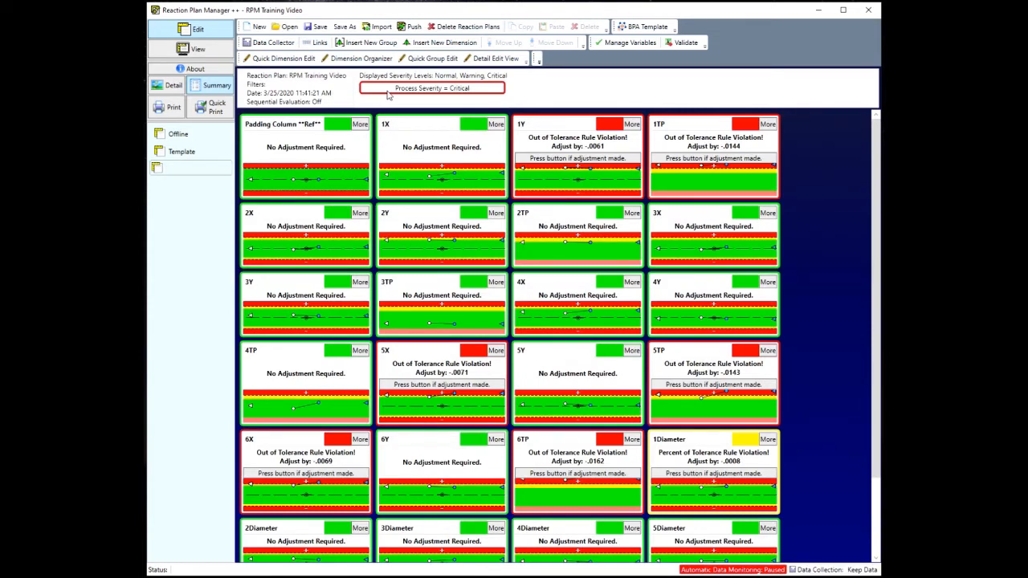
pyautogui.click(273, 44)
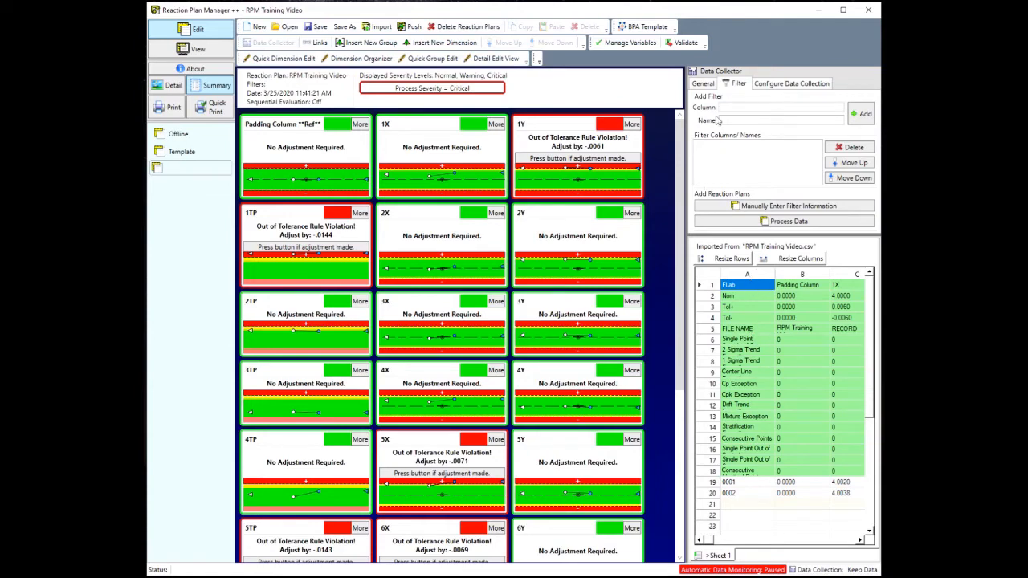
pyautogui.click(704, 83)
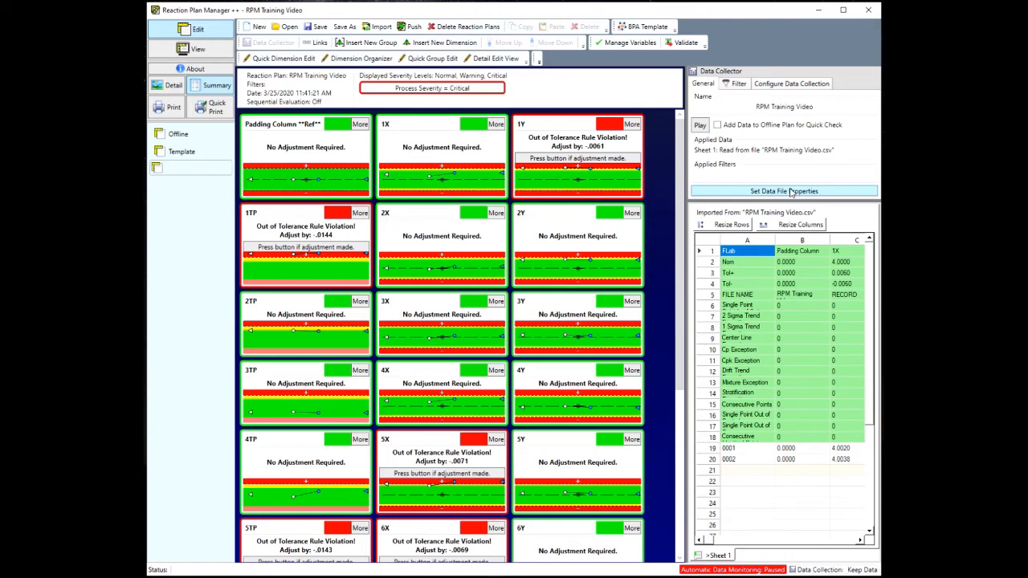
pyautogui.click(735, 227)
pyautogui.click(798, 225)
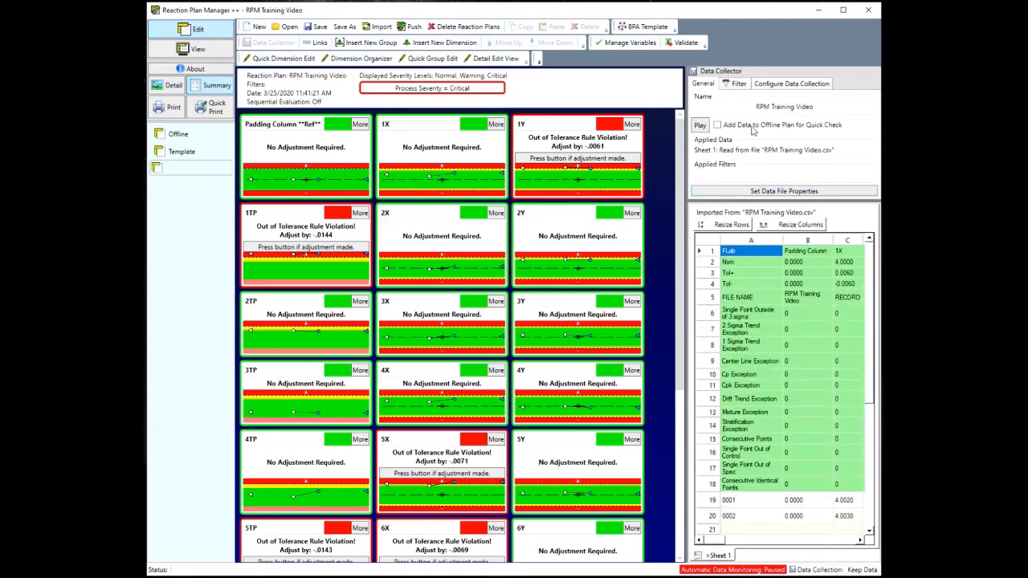
# Review the Data Collector's filter and data collection settings, and examine the rows imported from RPM Training Video.csv.
pyautogui.click(734, 85)
pyautogui.click(783, 85)
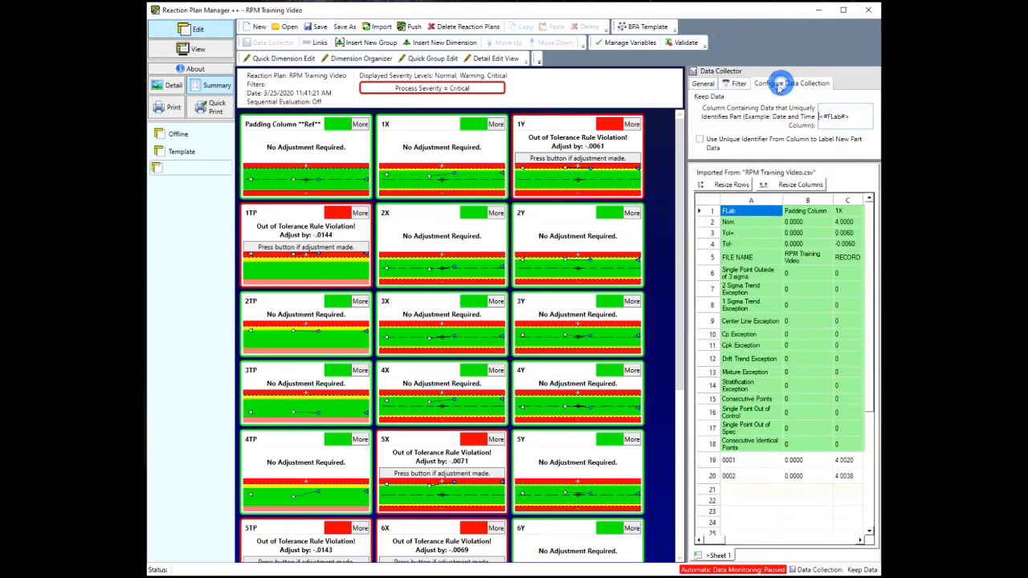
pyautogui.click(710, 87)
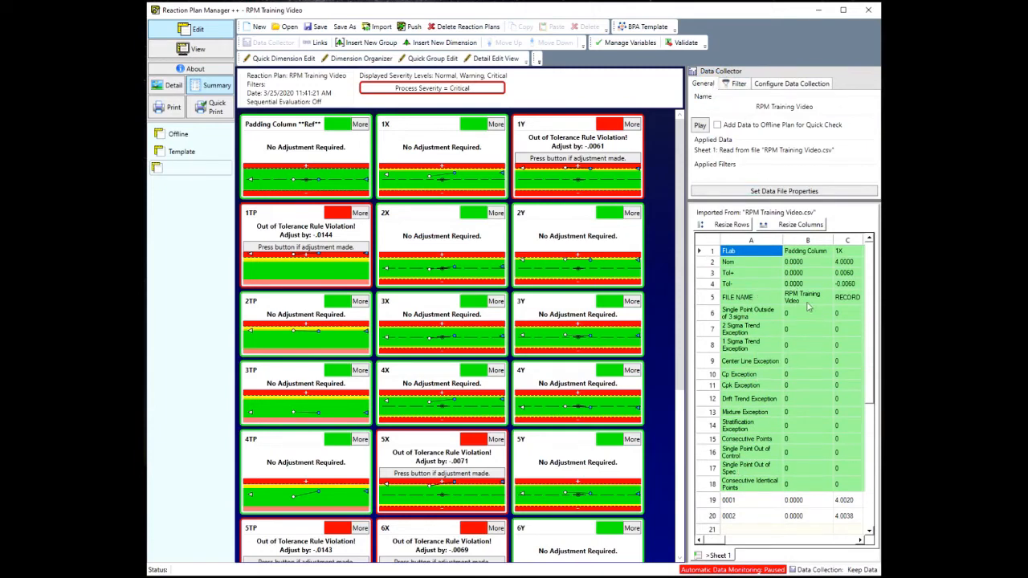
pyautogui.moveTo(867, 327)
pyautogui.mouseDown()
pyautogui.moveTo(868, 345)
pyautogui.moveTo(870, 311)
pyautogui.mouseUp()
pyautogui.click(719, 540)
pyautogui.moveTo(719, 539); pyautogui.dragTo(693, 547)
pyautogui.scroll(-1, 867, 387)
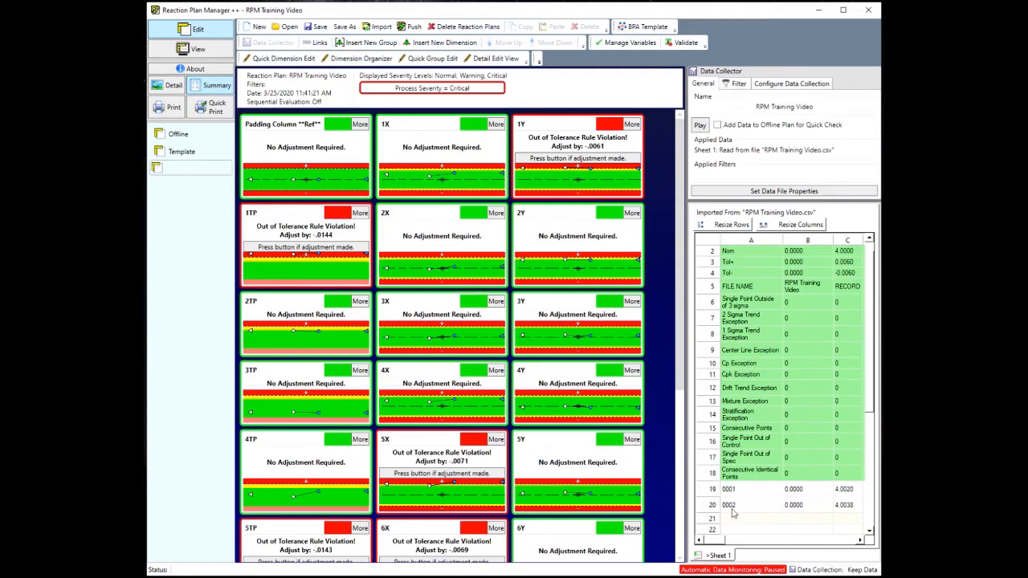
# Examine the imported sheet's columns across to Machine and add a Data Collector filter on <#Machine#> named Machine.
pyautogui.moveTo(725, 544); pyautogui.dragTo(722, 543)
pyautogui.scroll(1, 867, 404)
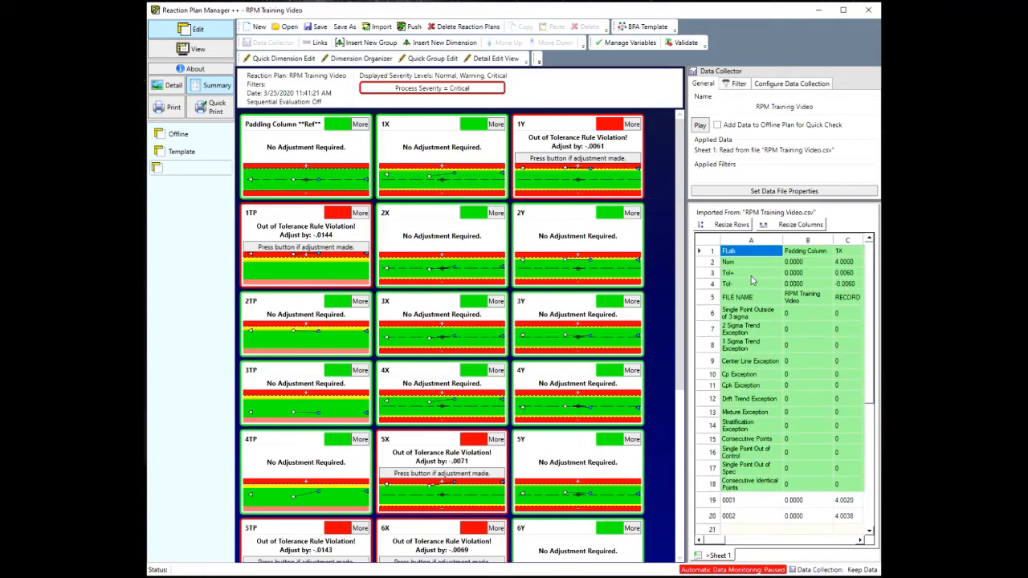
pyautogui.moveTo(726, 544); pyautogui.dragTo(733, 548)
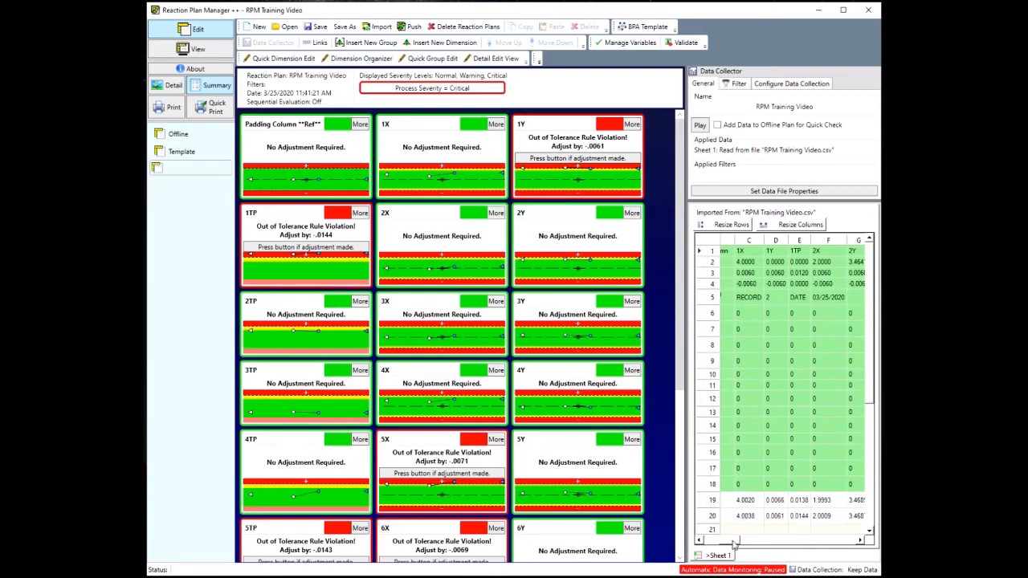
pyautogui.moveTo(732, 545); pyautogui.dragTo(825, 544)
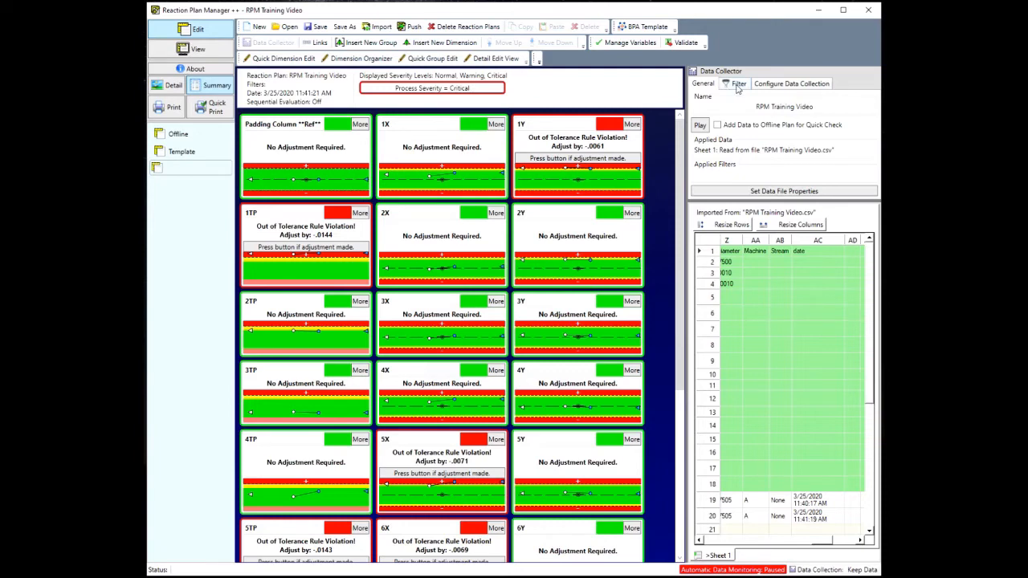
pyautogui.click(737, 84)
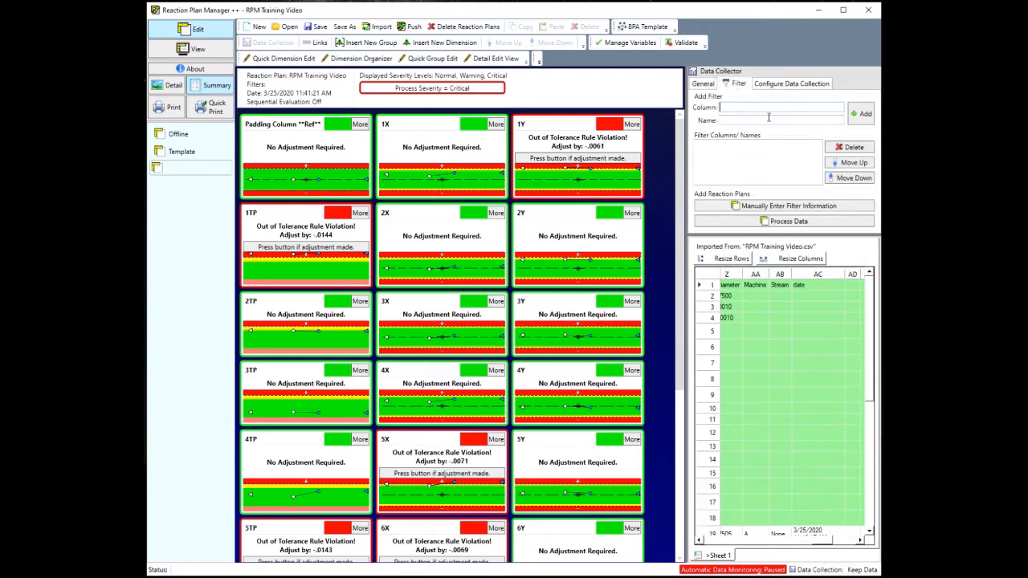
pyautogui.click(736, 108)
pyautogui.click(763, 353)
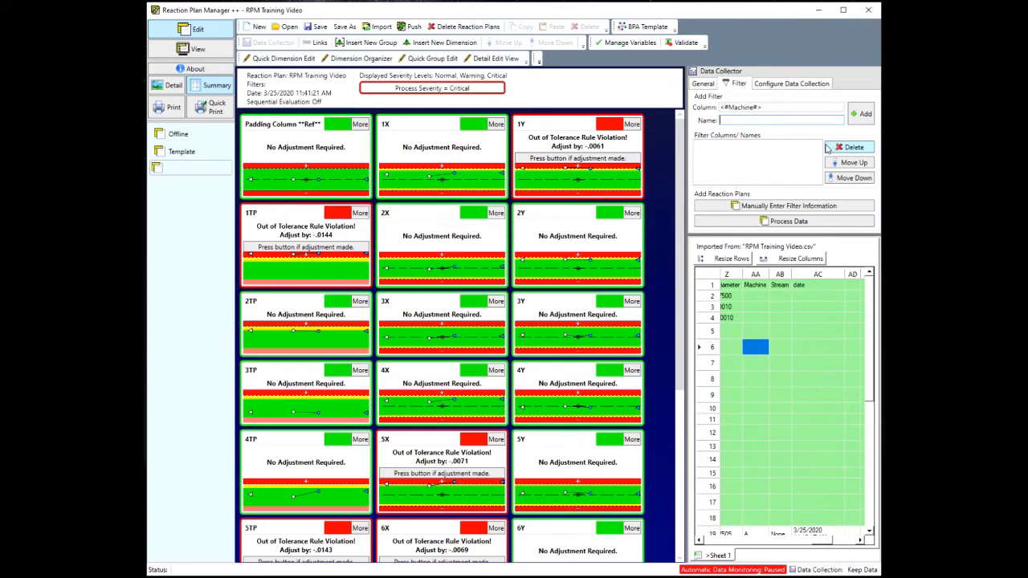
pyautogui.write('Machine')
pyautogui.click(857, 114)
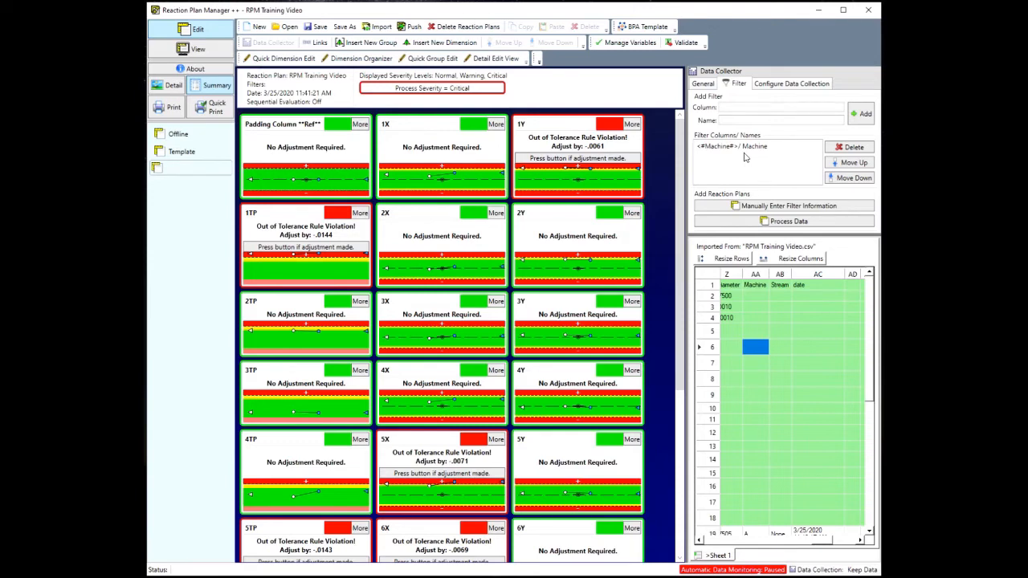
pyautogui.click(712, 150)
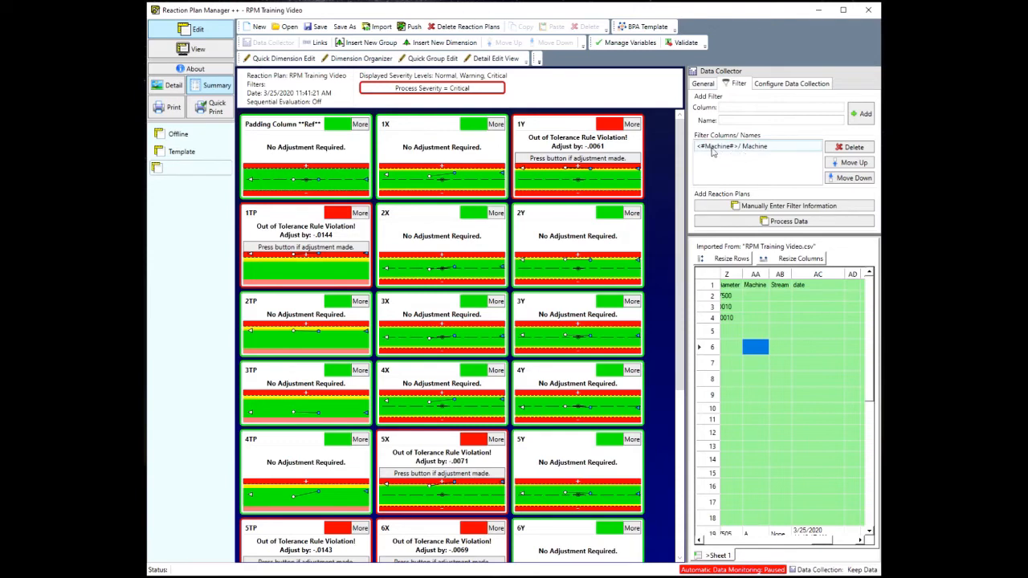
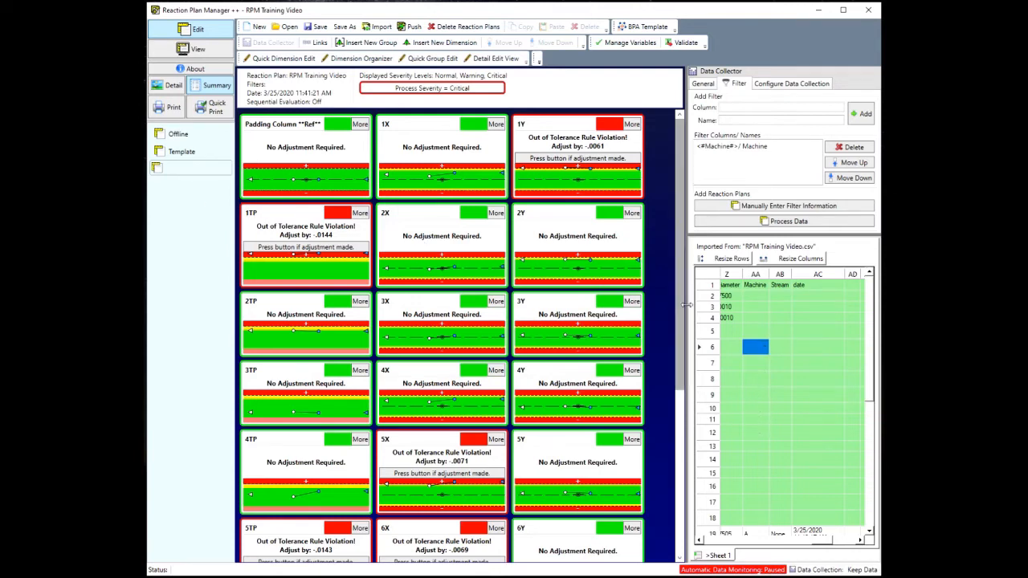
# Process the data with the Machine filter, then save the solution and delete the RPM Training Video reaction plan that has no filter.
pyautogui.click(760, 223)
pyautogui.click(415, 333)
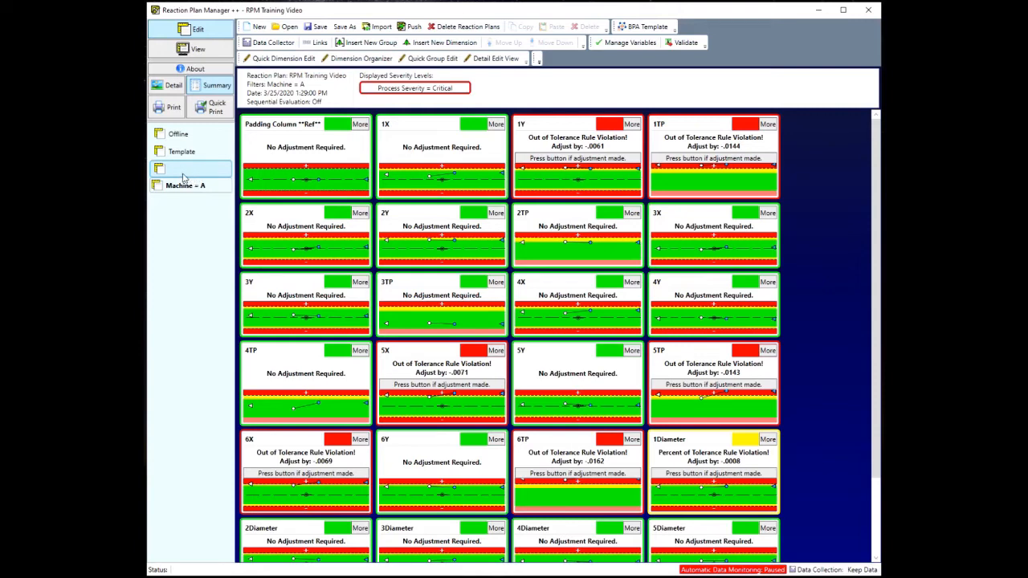
pyautogui.click(454, 29)
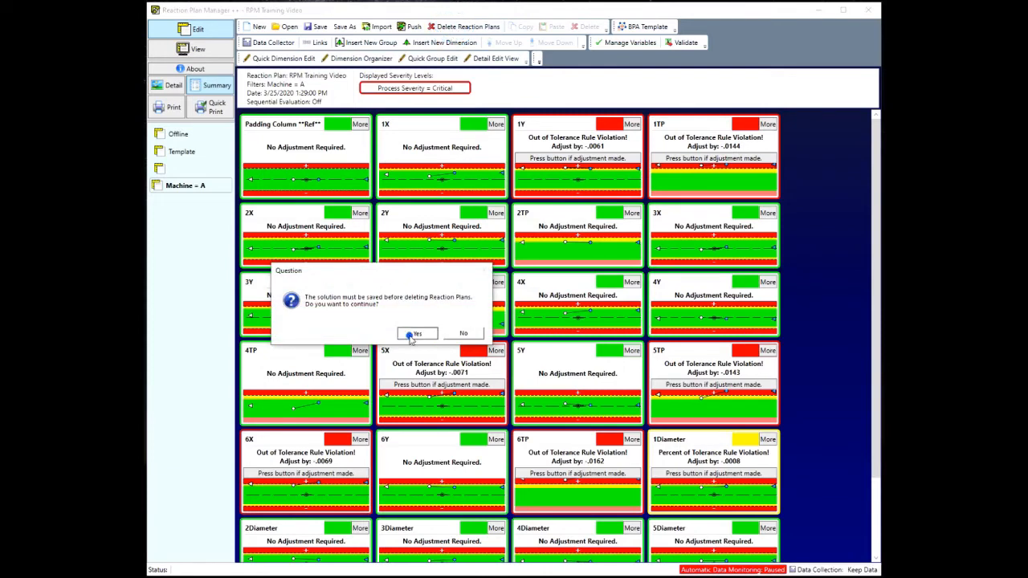
pyautogui.click(417, 333)
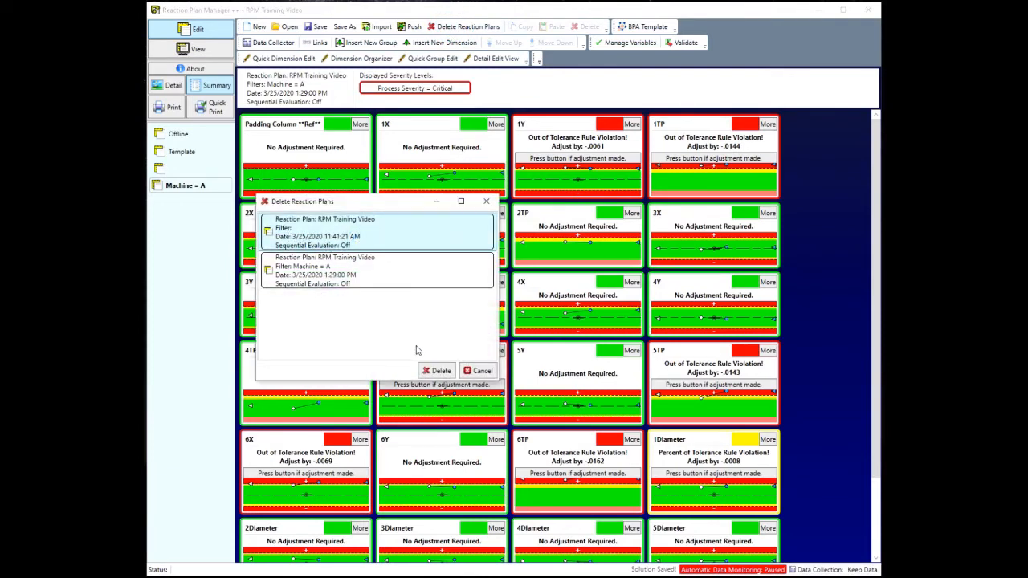
pyautogui.click(438, 371)
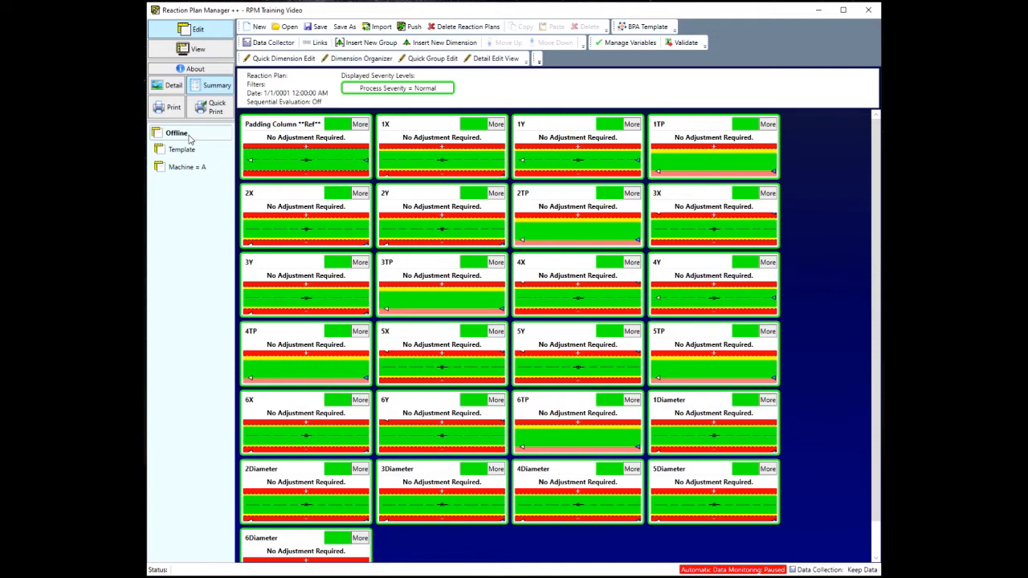
# Turn on Add Data to Offline Plan for Quick Check in the Data Collector and play the data into the Offline plan with 2 parts.
pyautogui.click(269, 43)
pyautogui.click(705, 85)
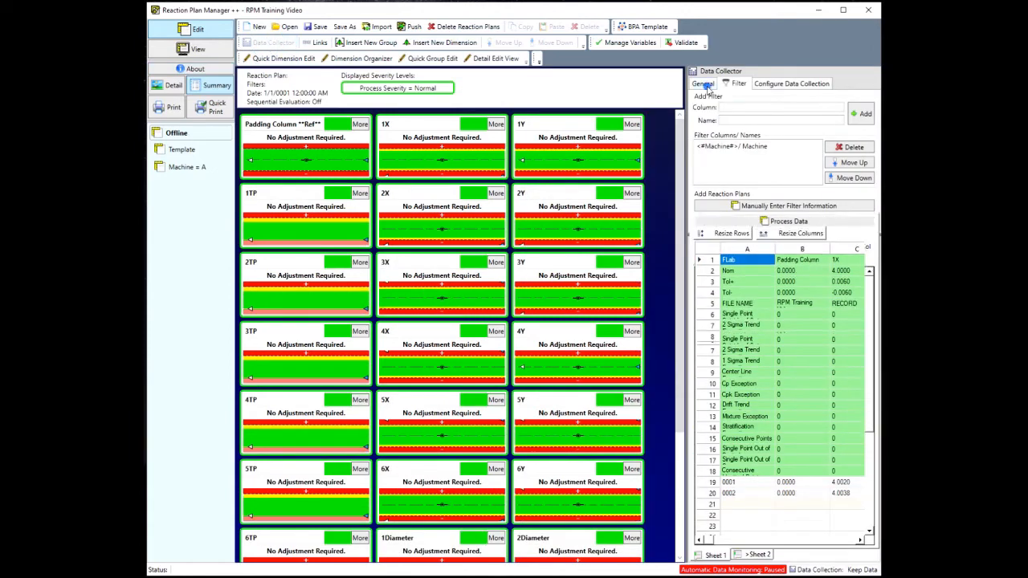
pyautogui.click(718, 125)
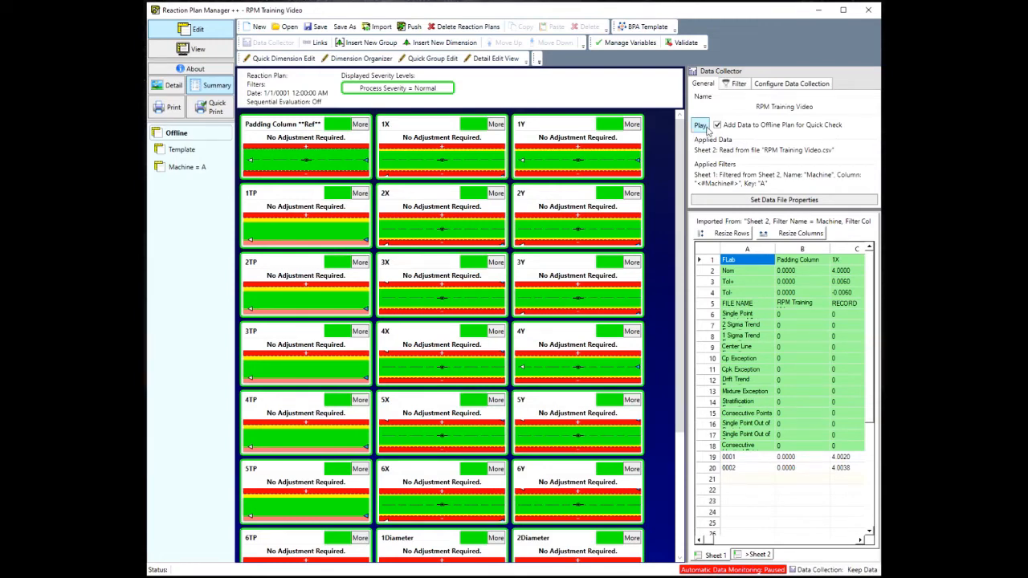
pyautogui.click(703, 126)
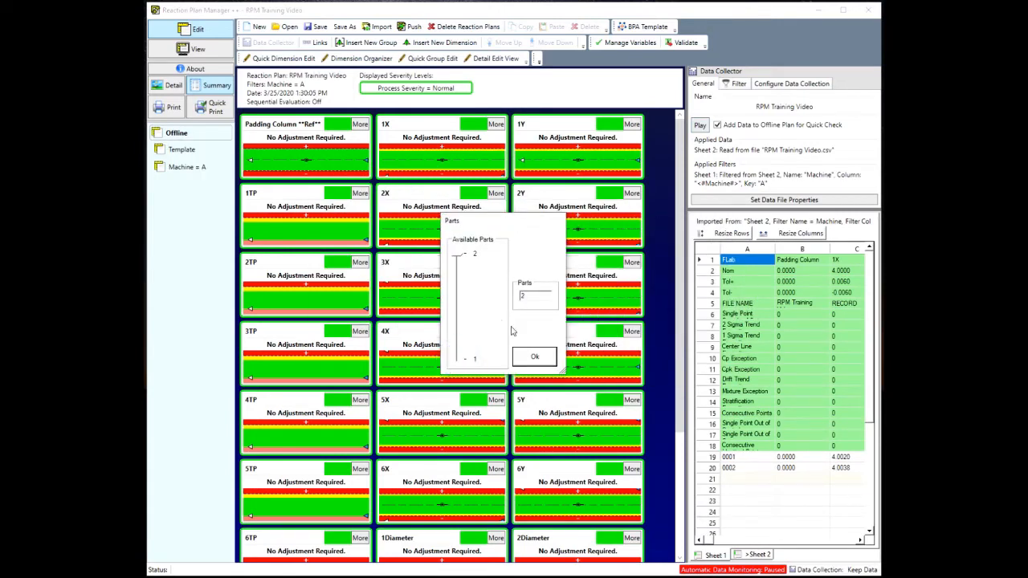
pyautogui.click(534, 356)
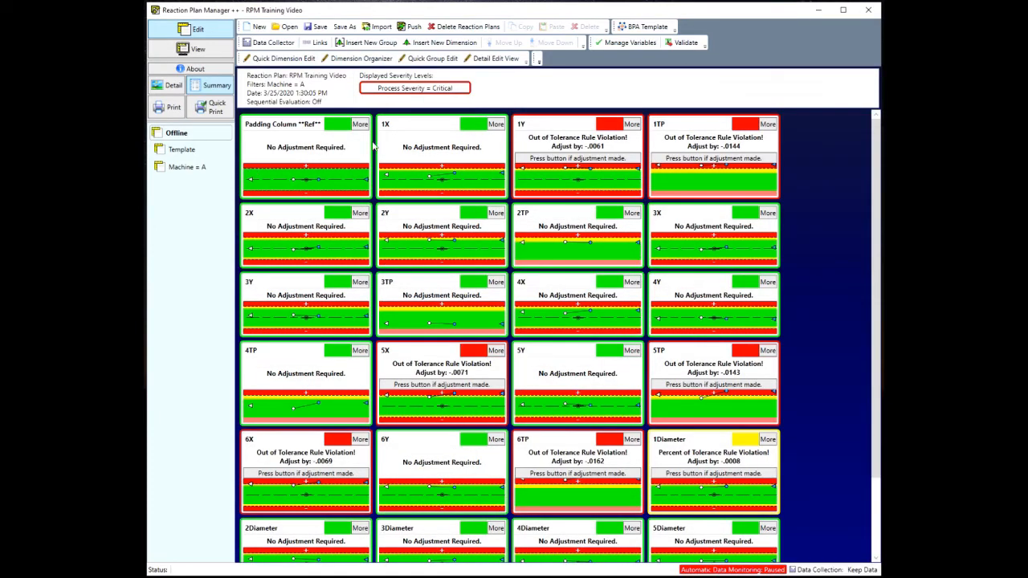
# Look over the Offline plan's dimension results, check the Machine = A plan in View mode, and return to Edit mode.
pyautogui.scroll(-1, 747, 360)
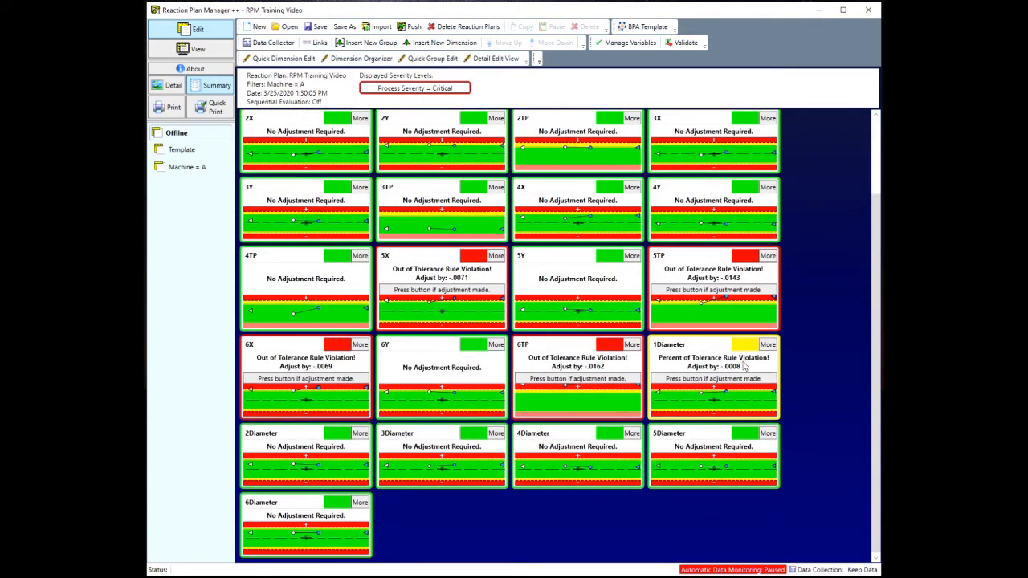
pyautogui.scroll(1, 744, 365)
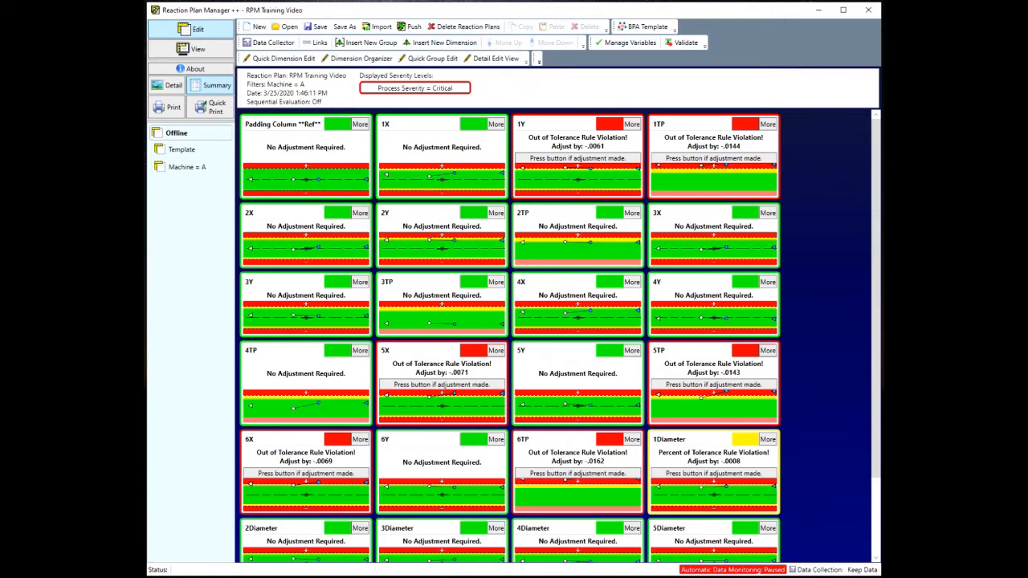
pyautogui.click(196, 50)
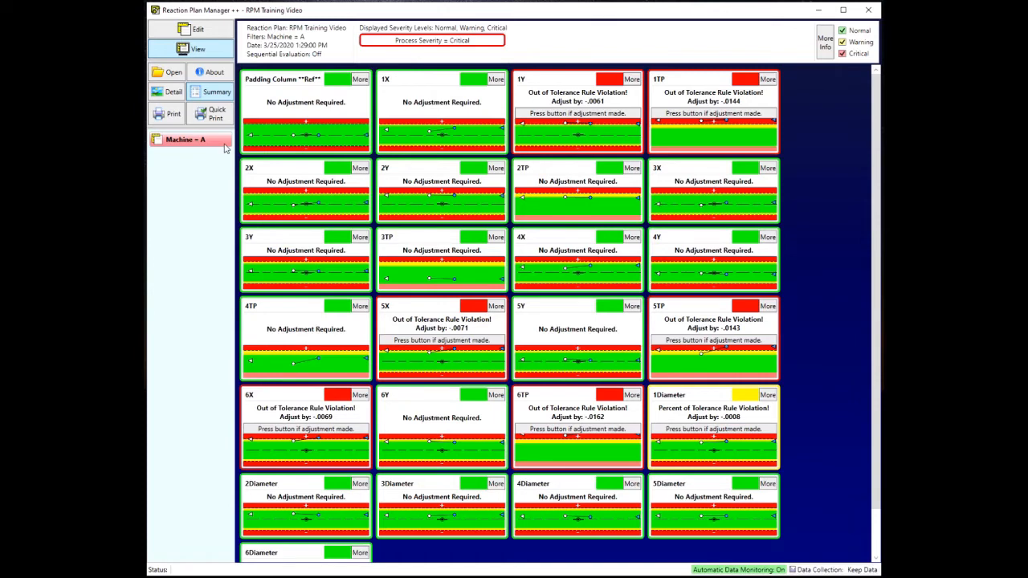
pyautogui.click(200, 36)
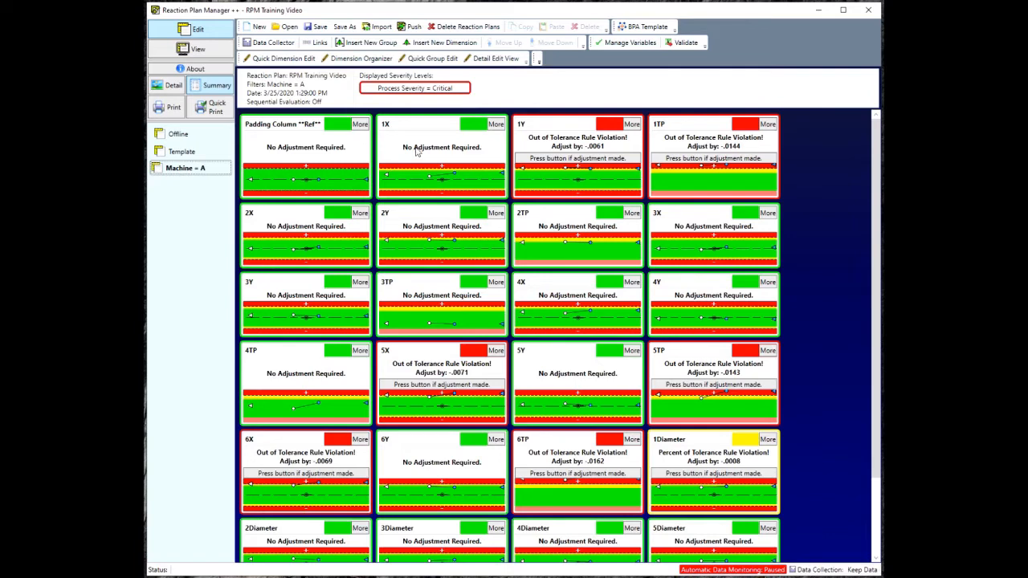
# Turn off the Normal severity level for displayed messages in the Machine = A document settings and save the changes.
pyautogui.click(416, 151)
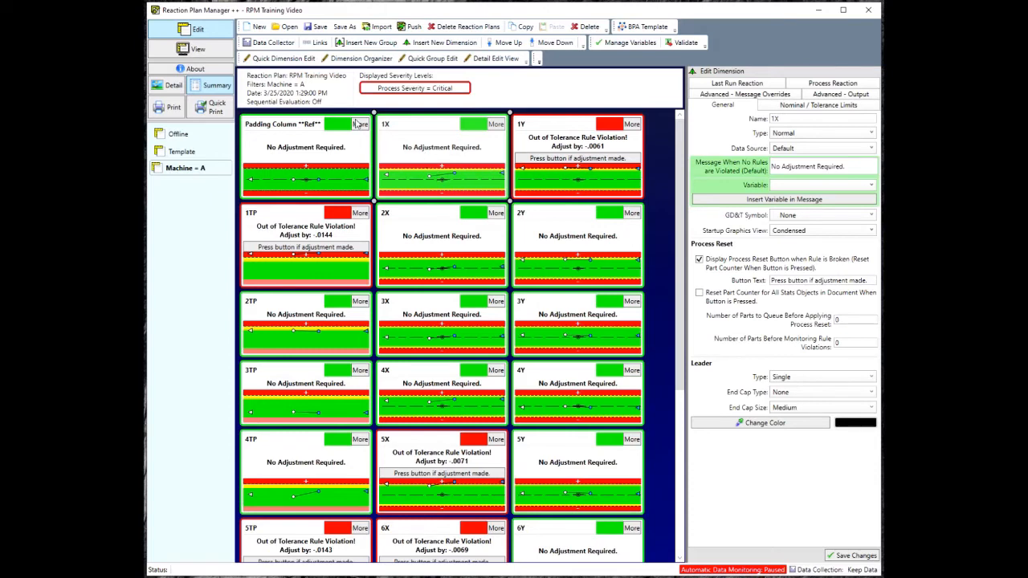
pyautogui.click(265, 87)
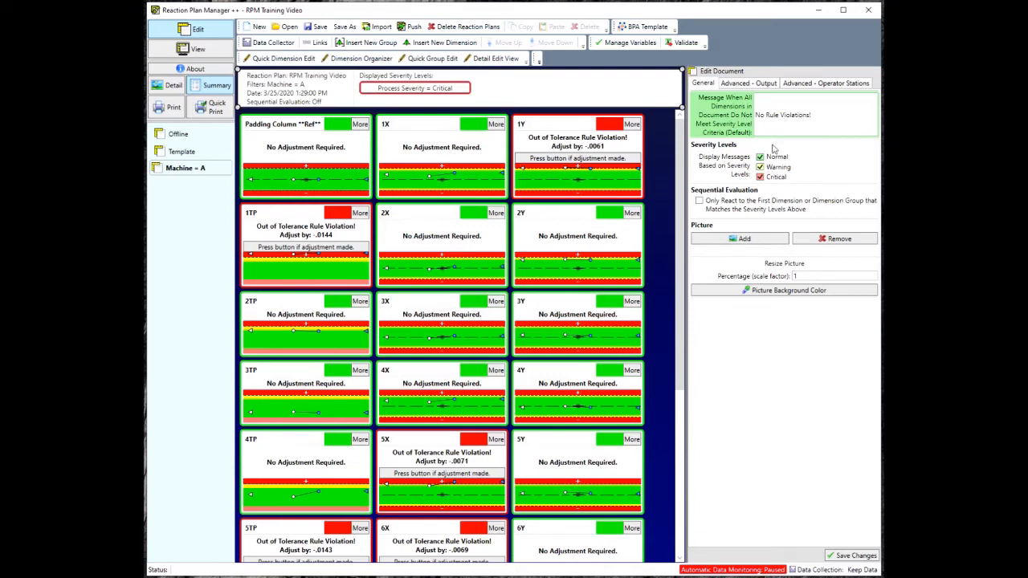
pyautogui.click(760, 157)
pyautogui.click(865, 558)
# Expand dimension 1Y and review its last run reaction rules, name, type options and default message in the dimension settings.
pyautogui.click(633, 125)
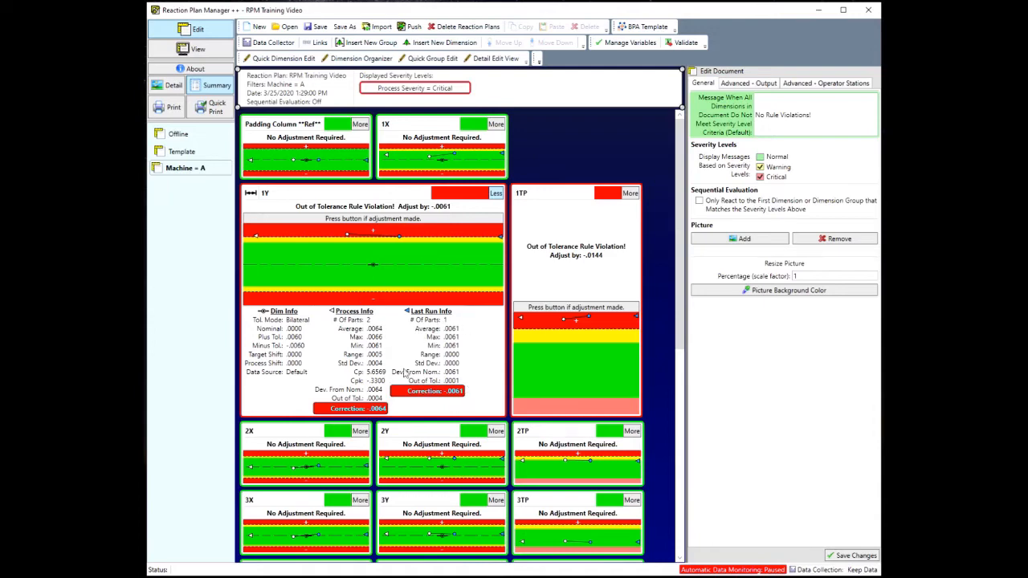
pyautogui.click(388, 283)
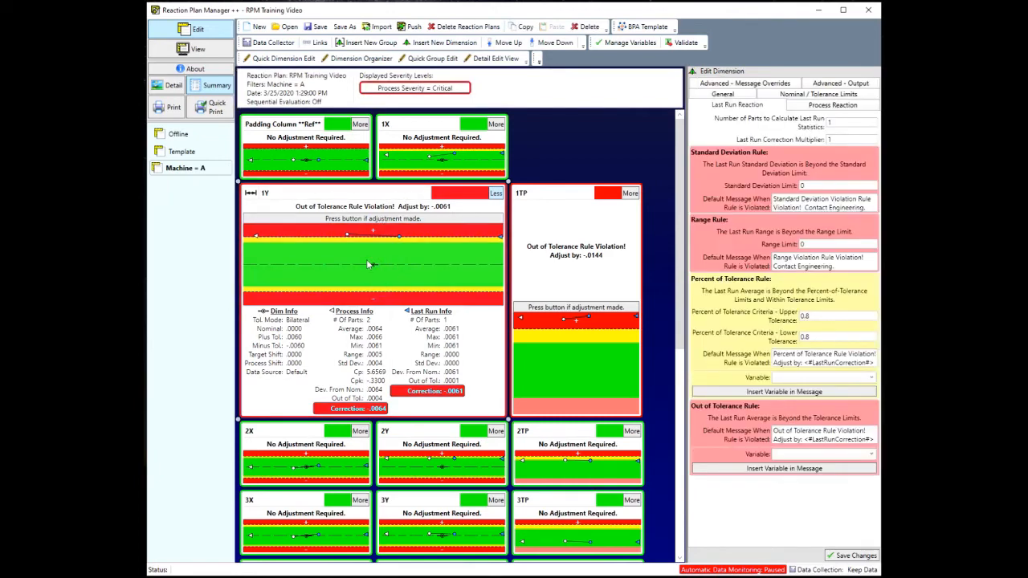
pyautogui.click(712, 95)
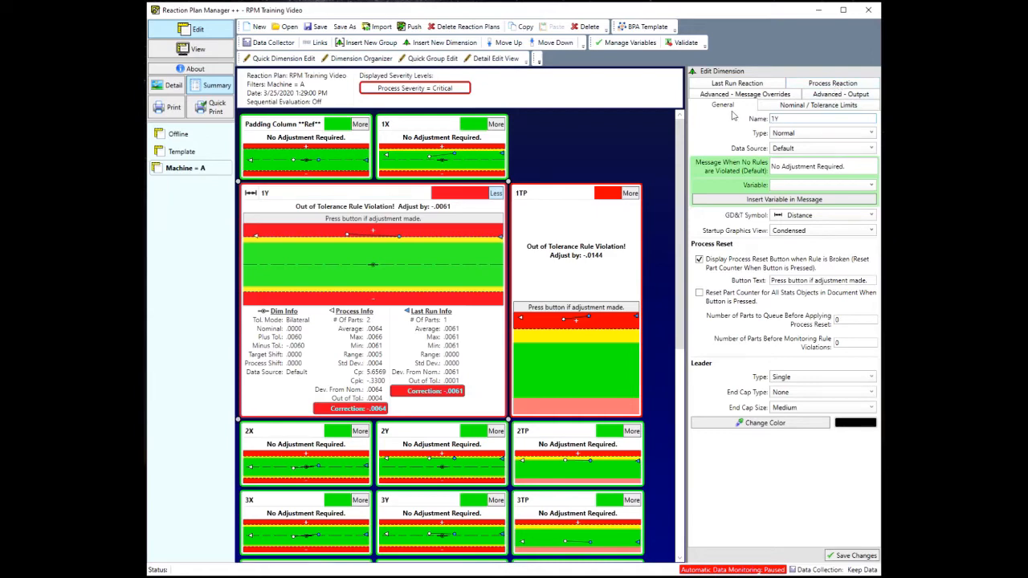
pyautogui.click(796, 117)
pyautogui.click(865, 137)
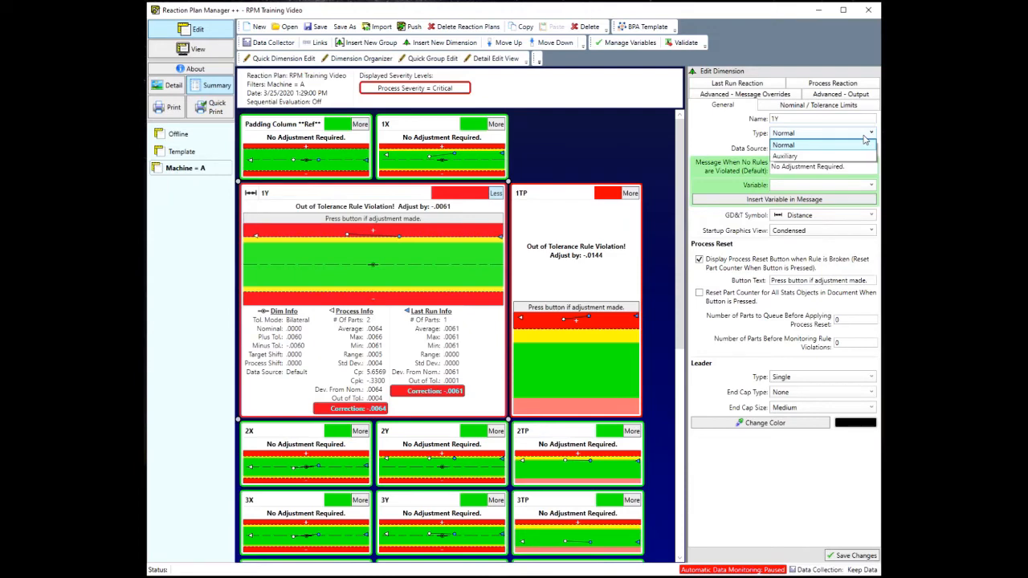
pyautogui.click(863, 138)
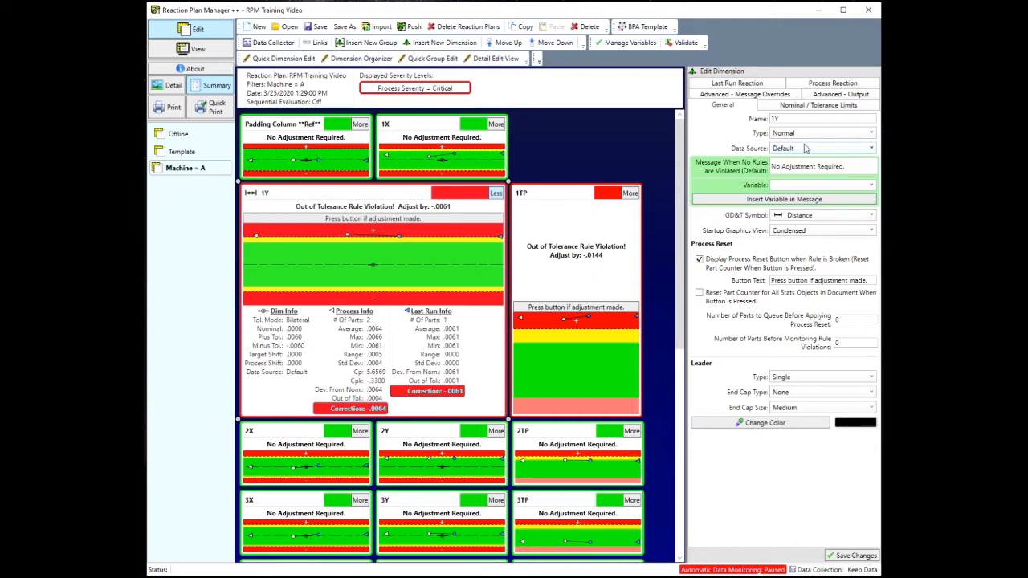
pyautogui.tripleClick(867, 165)
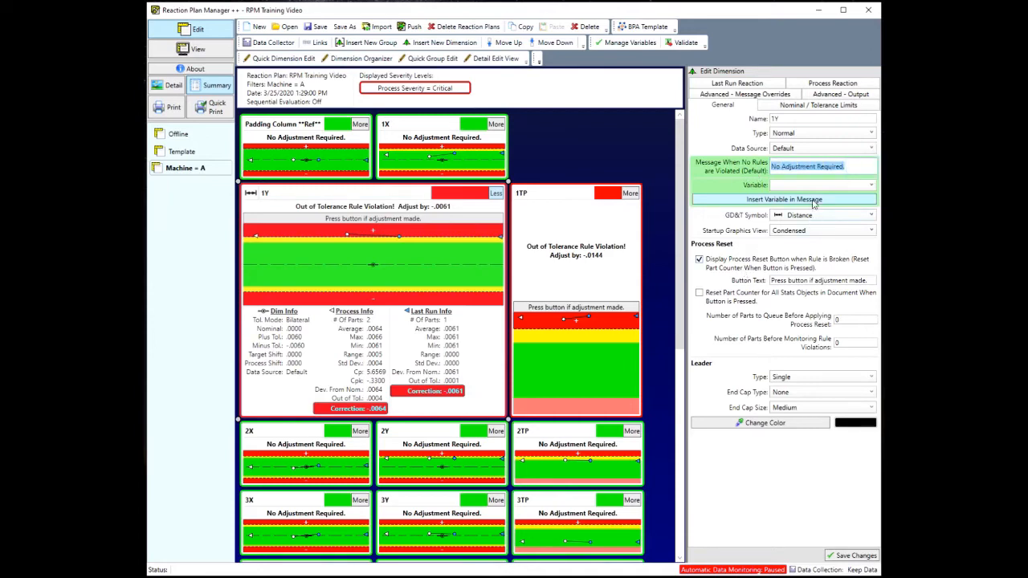
# Review the GD&T symbol options for dimension 1Y, select Distance, and set its Startup Graphics View to Detail.
pyautogui.click(753, 217)
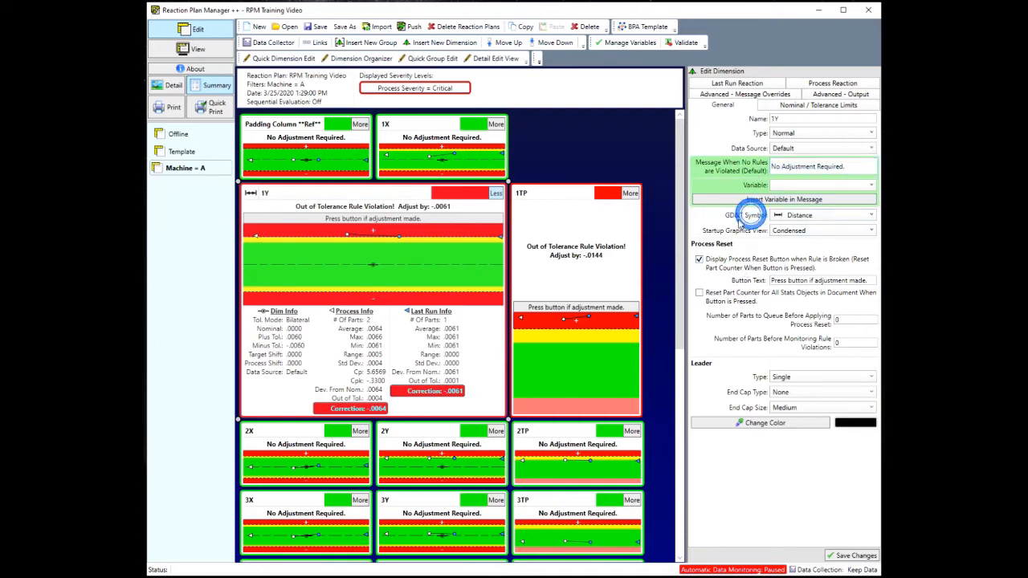
pyautogui.click(837, 220)
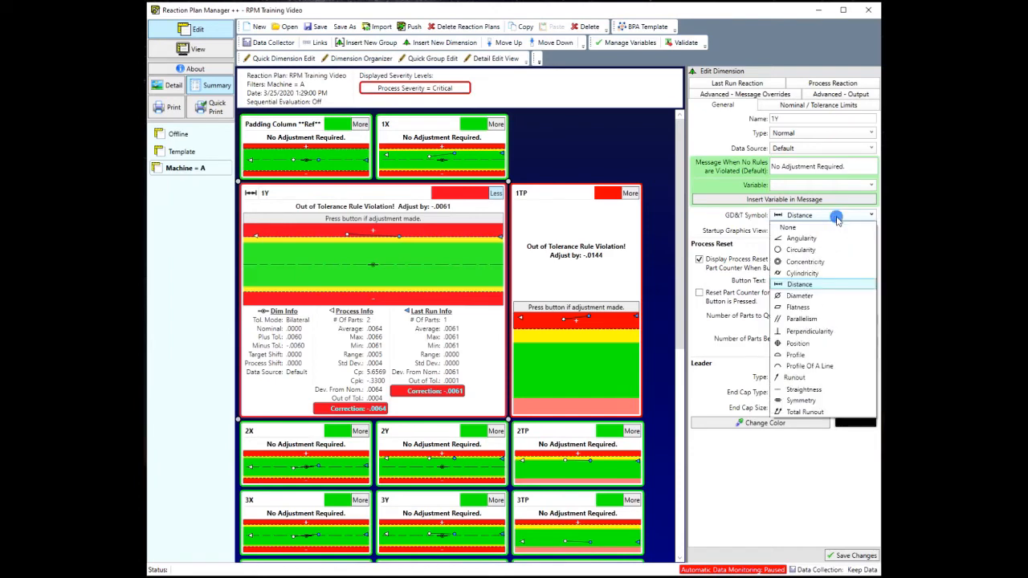
pyautogui.click(796, 284)
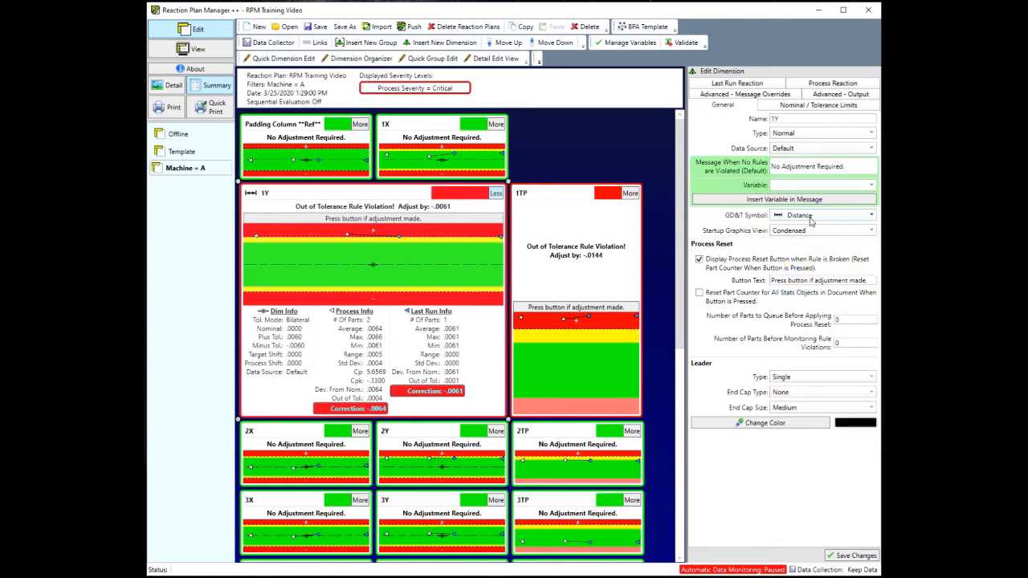
pyautogui.click(810, 217)
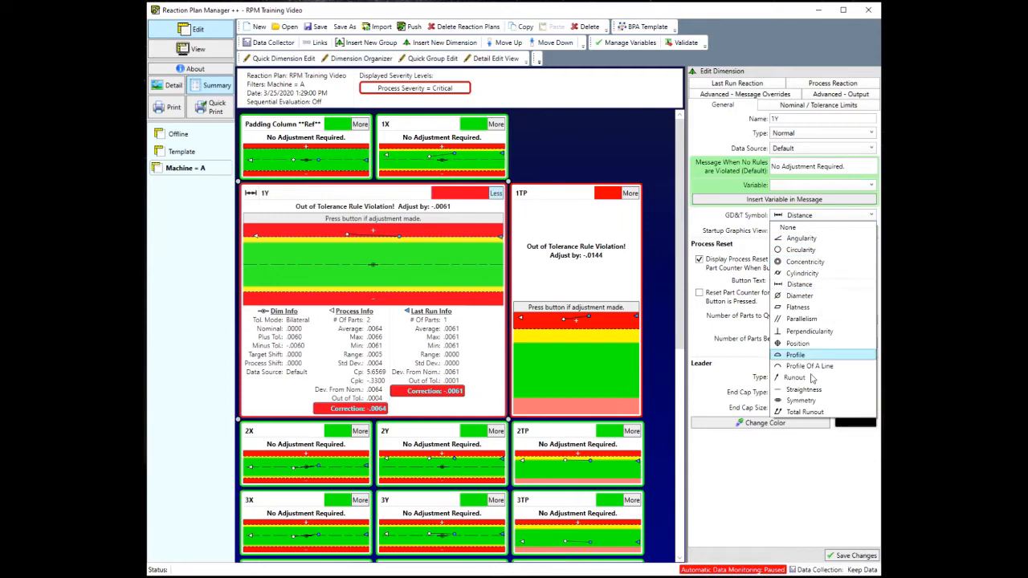
pyautogui.click(811, 286)
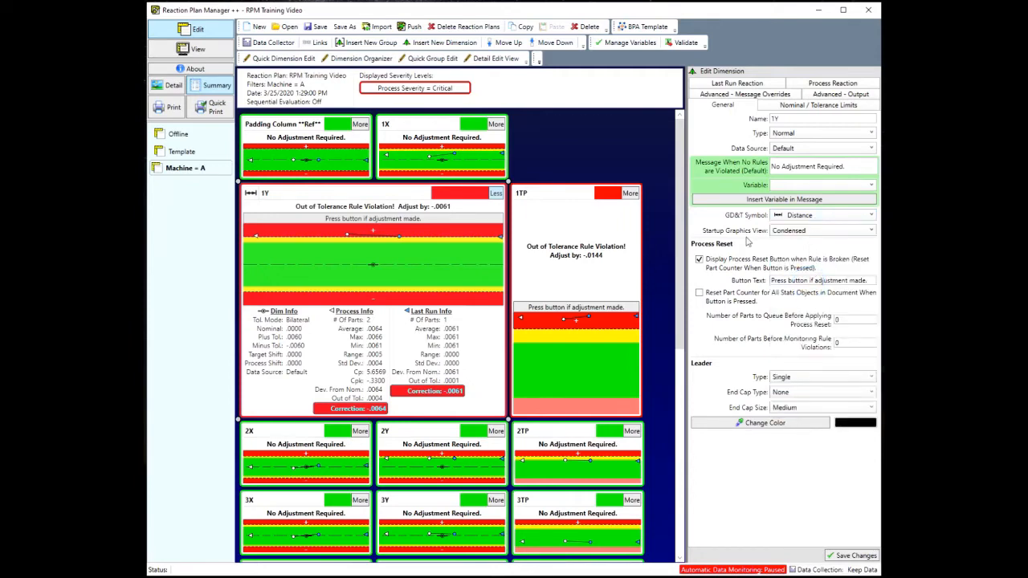
pyautogui.click(851, 234)
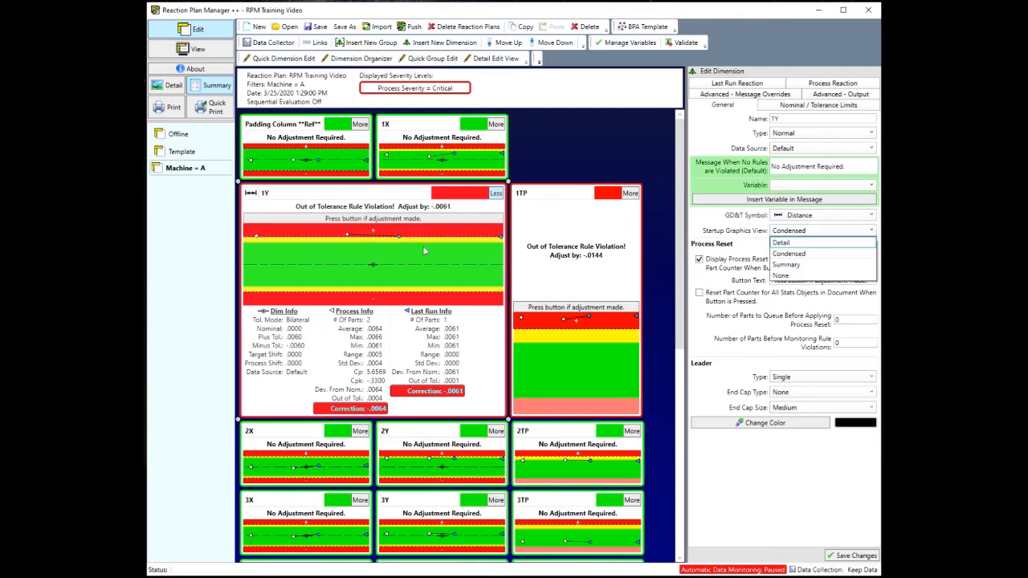
pyautogui.click(782, 243)
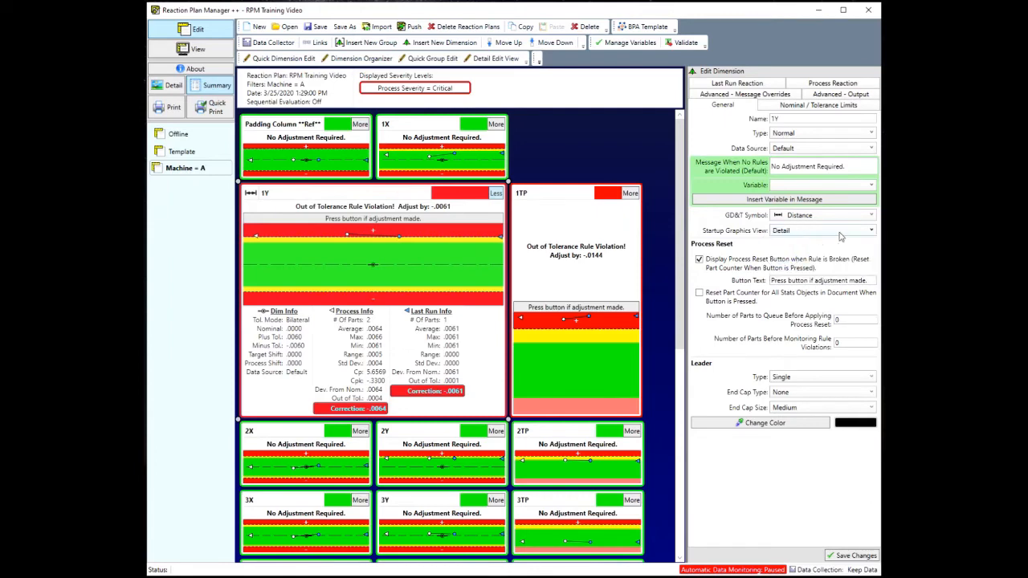
# Review dimension 1Y's Startup Graphics View options, part count fields for process reset and rule monitoring, and nominal and tolerance settings.
pyautogui.click(843, 232)
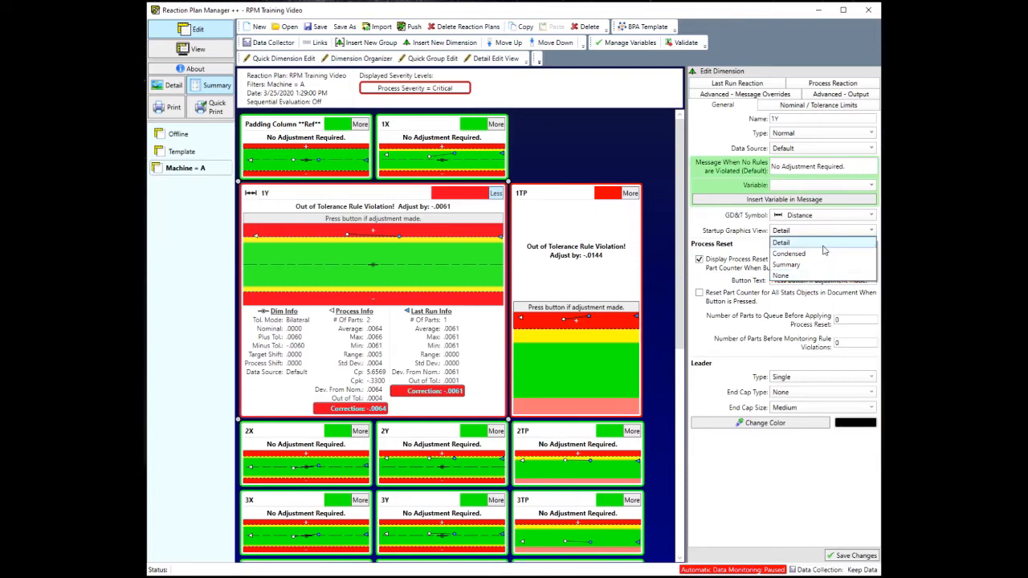
pyautogui.click(820, 241)
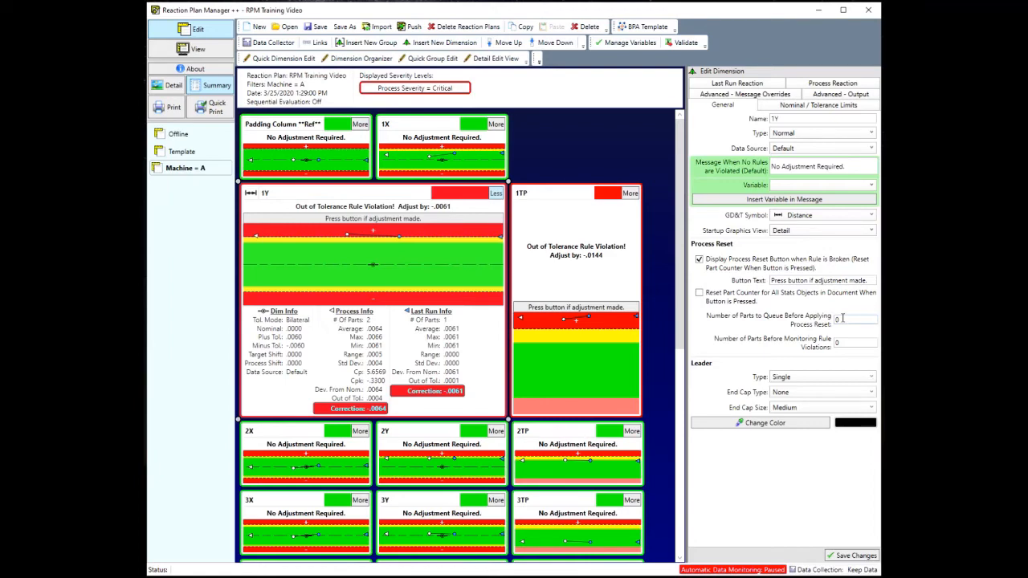
pyautogui.click(842, 343)
pyautogui.click(844, 343)
pyautogui.click(800, 108)
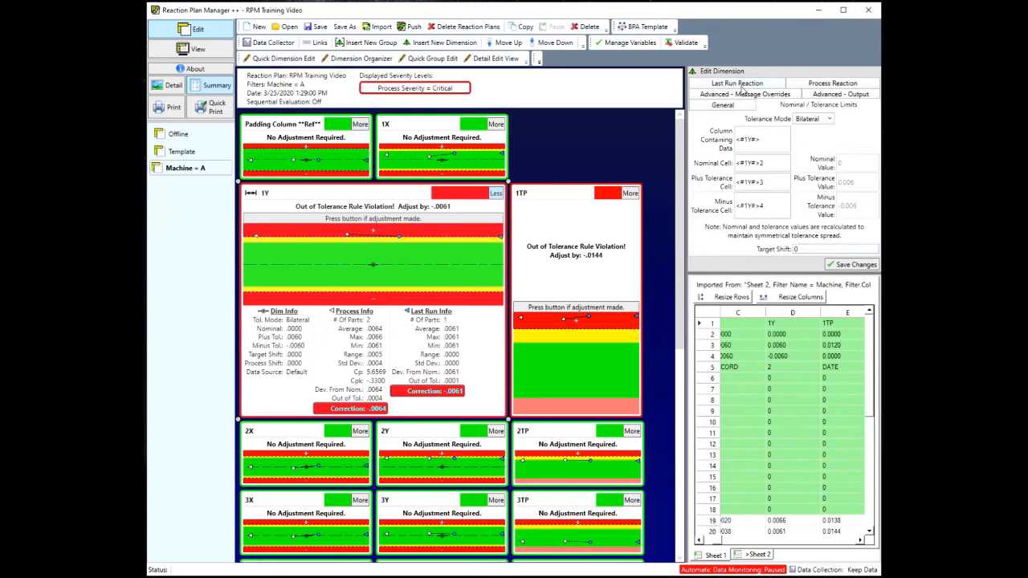
# In dimension 1Y's last run reaction settings, set the number of parts for statistics to 3 and the correction multiplier to -0.5.
pyautogui.click(737, 83)
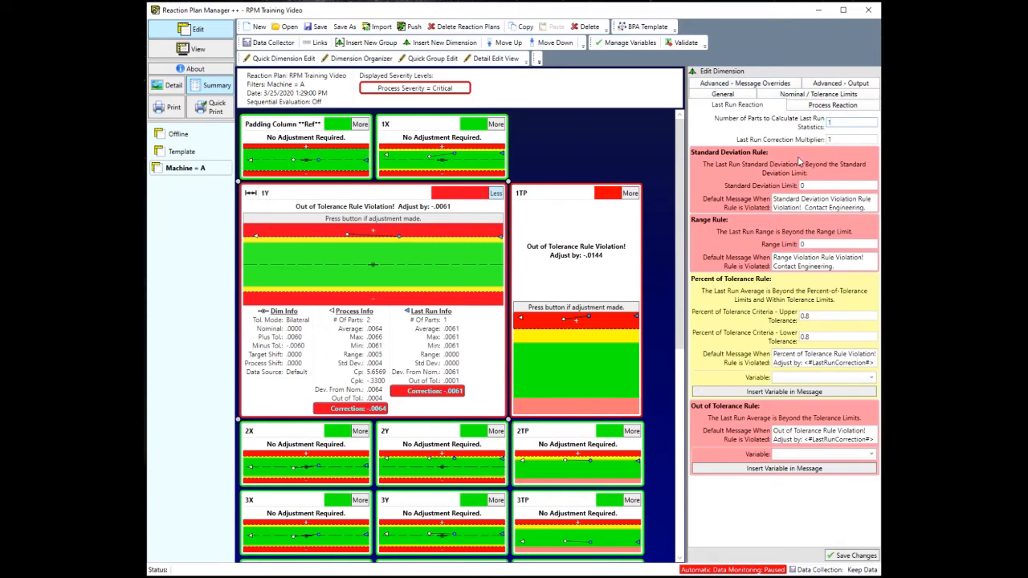
pyautogui.moveTo(813, 184)
pyautogui.click(843, 120)
pyautogui.moveTo(838, 123); pyautogui.dragTo(816, 130)
pyautogui.write('3')
pyautogui.click(841, 139)
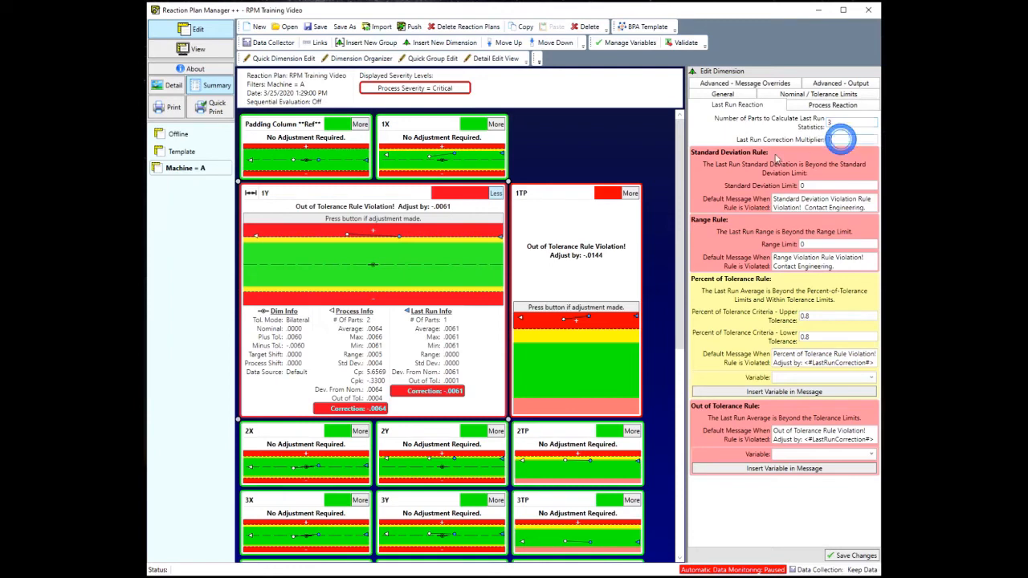
pyautogui.doubleClick(840, 140)
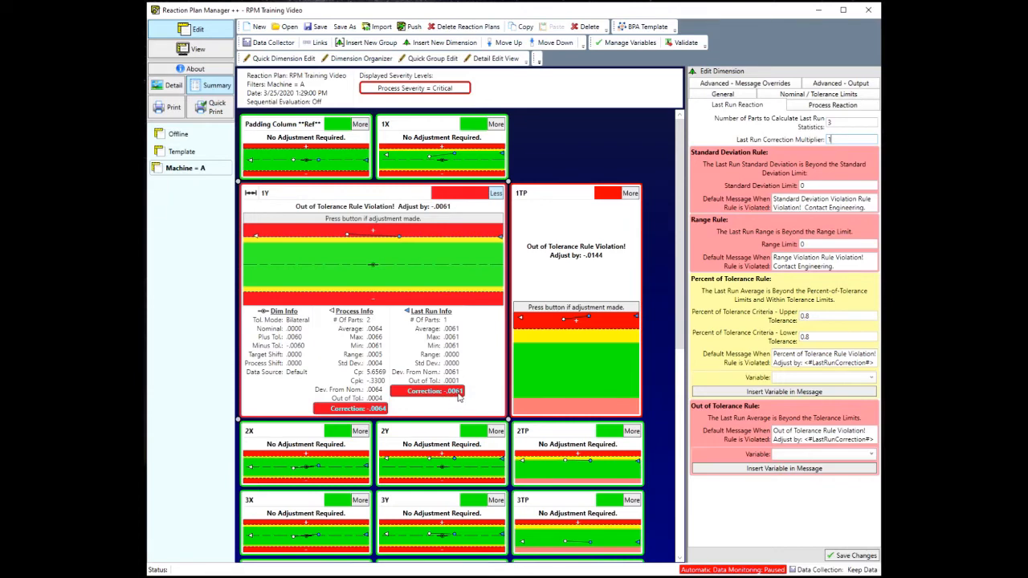
pyautogui.doubleClick(838, 141)
pyautogui.write('-.3')
# Review the limits and default messages of the last run Standard Deviation and Range rules for dimension 1Y.
pyautogui.moveTo(809, 185)
pyautogui.moveTo(866, 205); pyautogui.dragTo(769, 206)
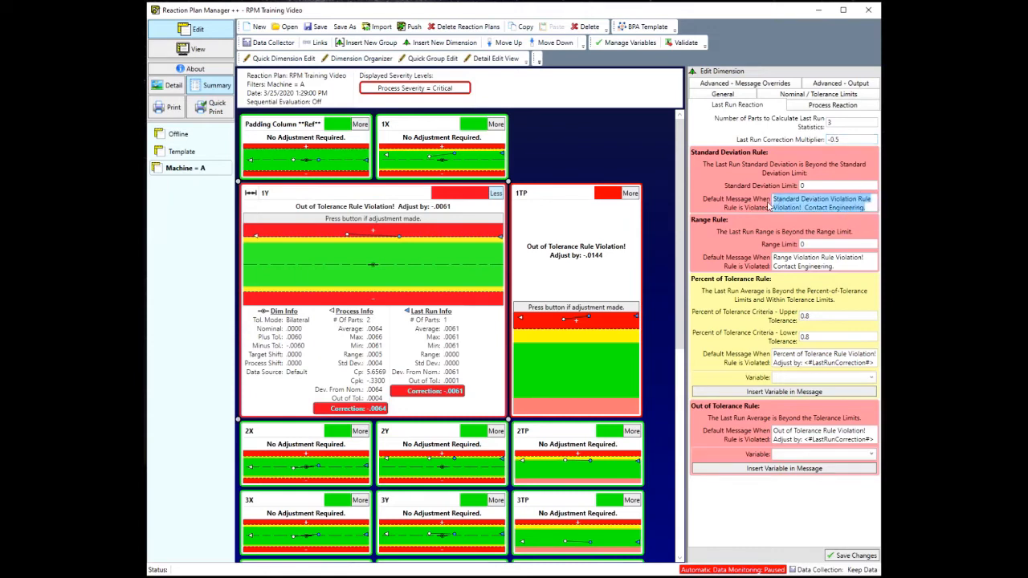
pyautogui.click(820, 244)
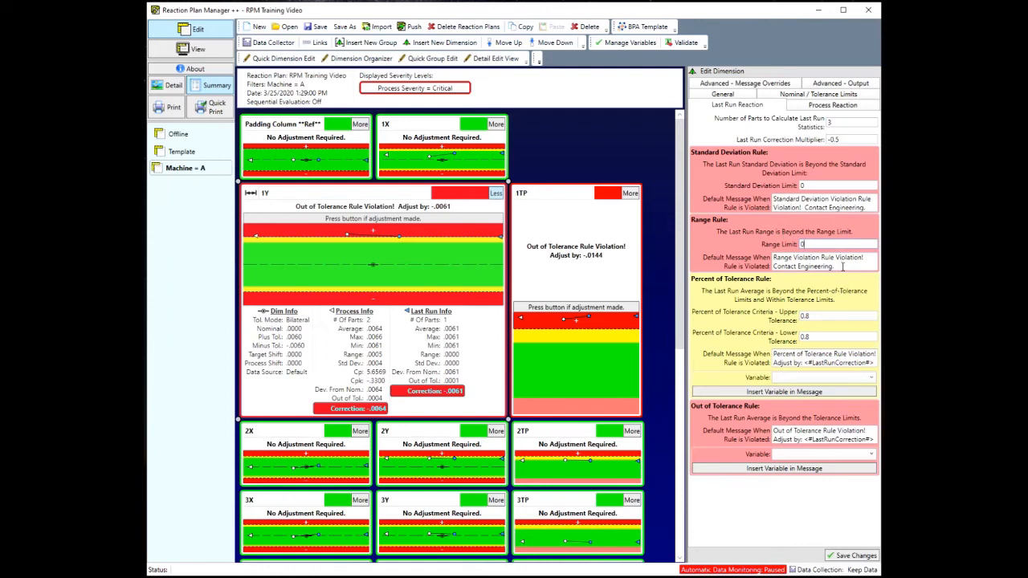
pyautogui.moveTo(841, 265); pyautogui.dragTo(736, 260)
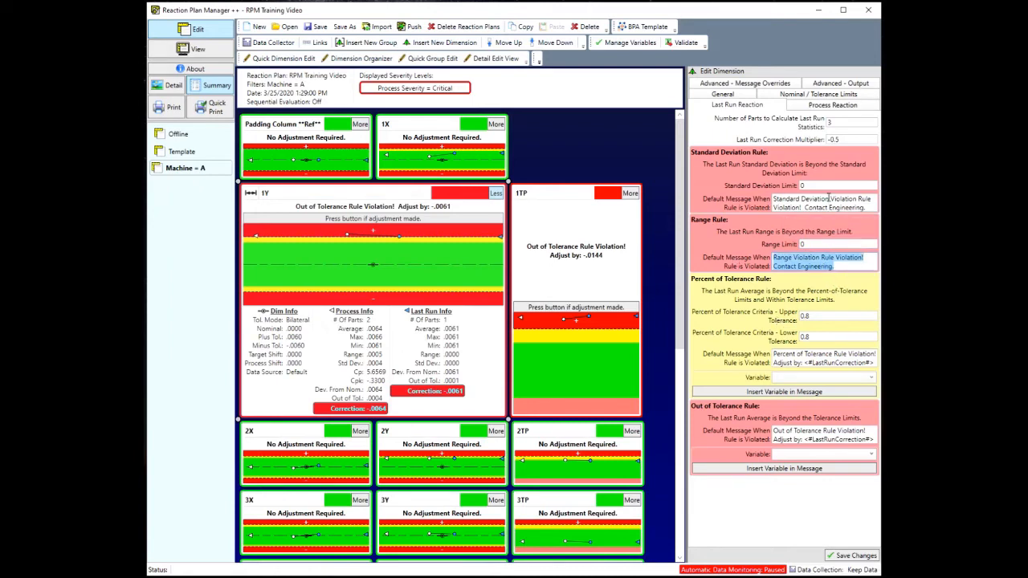
pyautogui.click(825, 181)
pyautogui.click(820, 244)
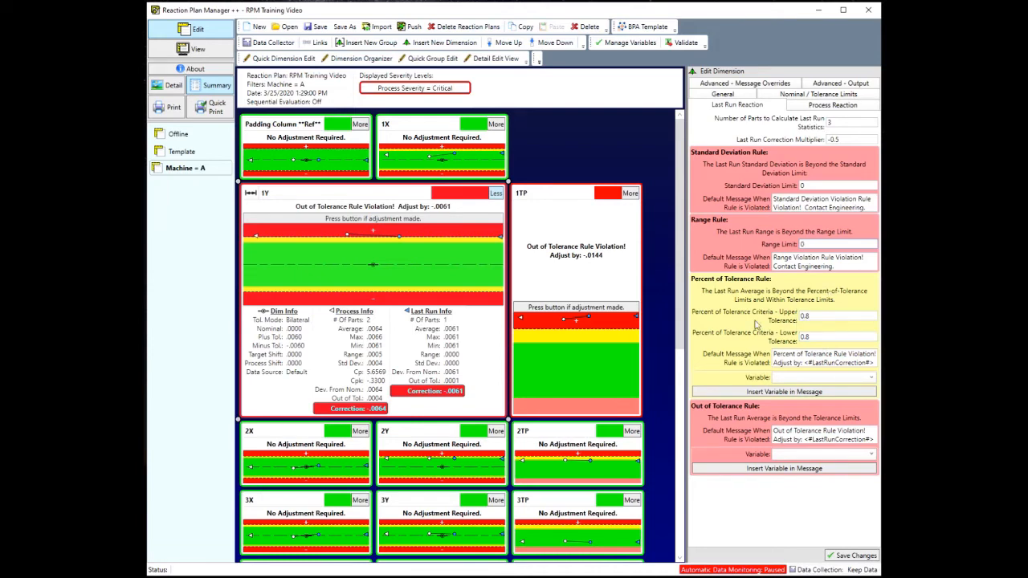
# Examine the Percent of Tolerance criteria, its available message variables, and the LastRunCorrection variable in both tolerance rule messages.
pyautogui.click(831, 314)
pyautogui.click(807, 316)
pyautogui.doubleClick(872, 364)
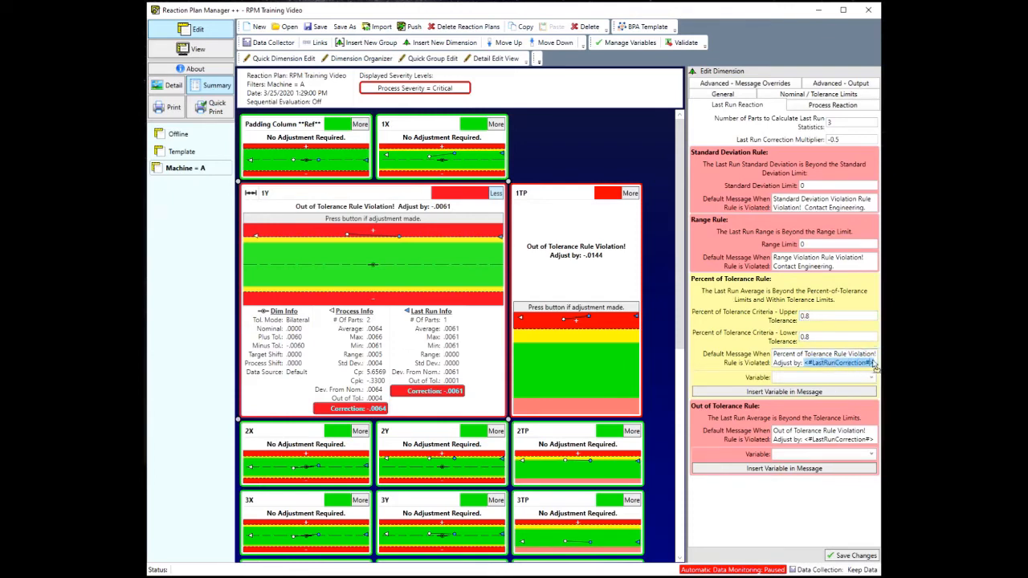
pyautogui.click(875, 364)
pyautogui.click(872, 362)
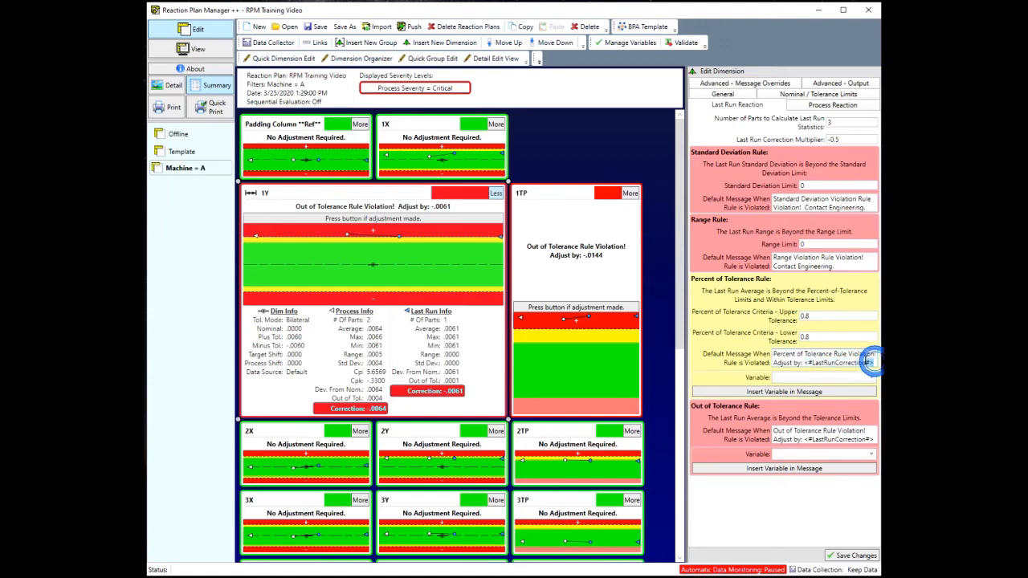
pyautogui.moveTo(873, 362); pyautogui.dragTo(773, 352)
pyautogui.click(868, 362)
pyautogui.moveTo(871, 362); pyautogui.dragTo(803, 362)
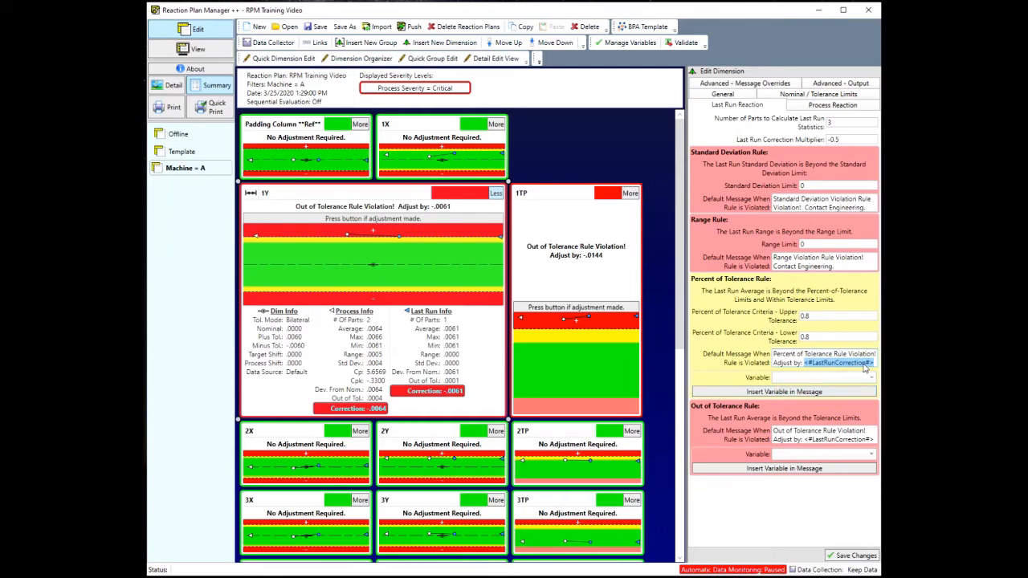
pyautogui.click(852, 379)
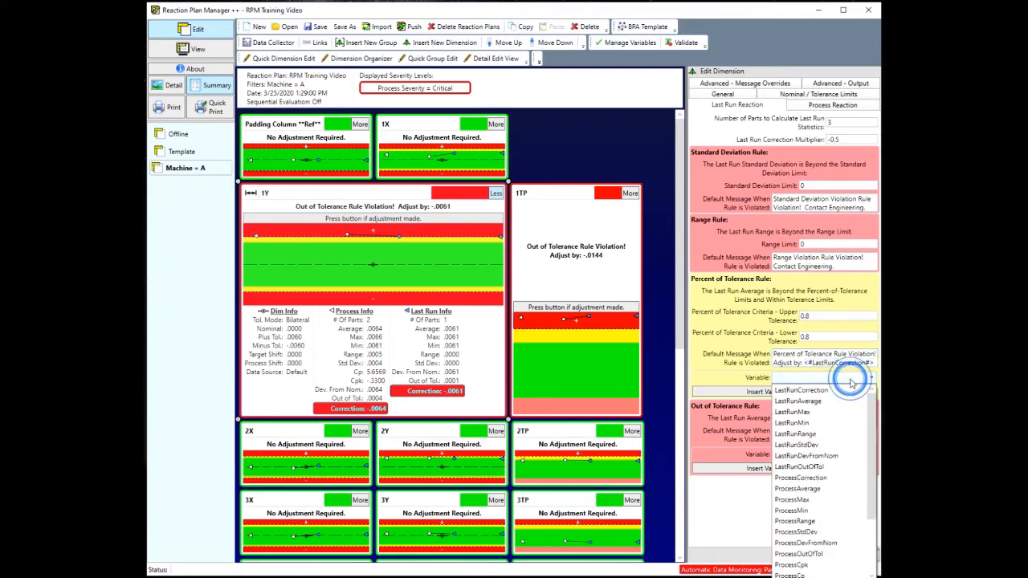
pyautogui.moveTo(875, 425); pyautogui.dragTo(870, 462)
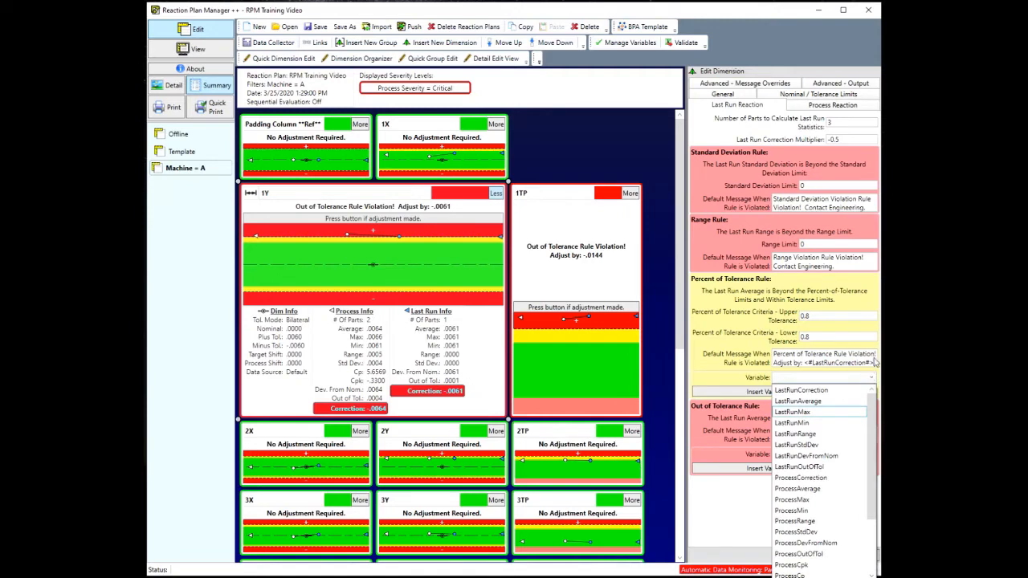
pyautogui.click(873, 363)
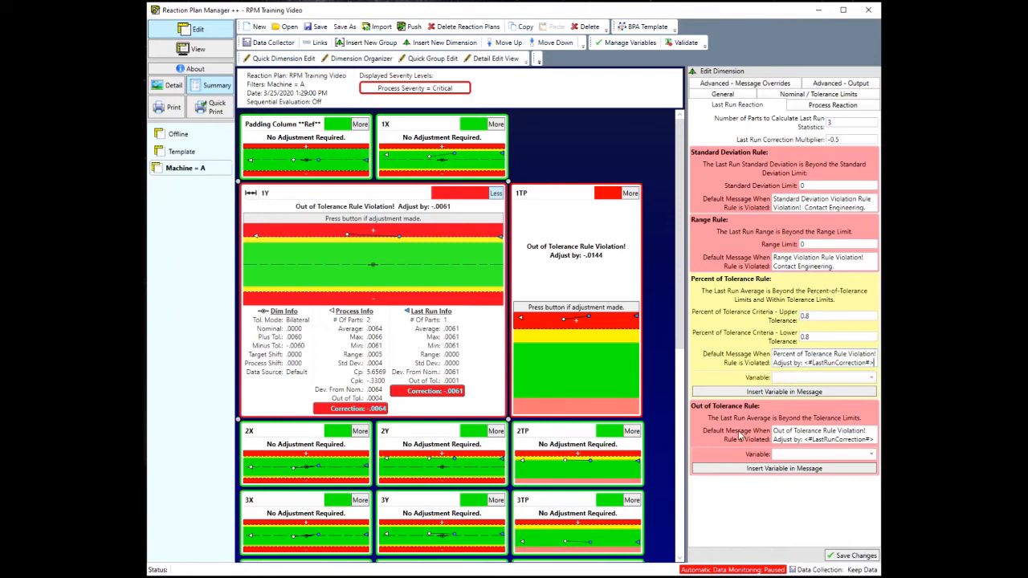
pyautogui.doubleClick(872, 440)
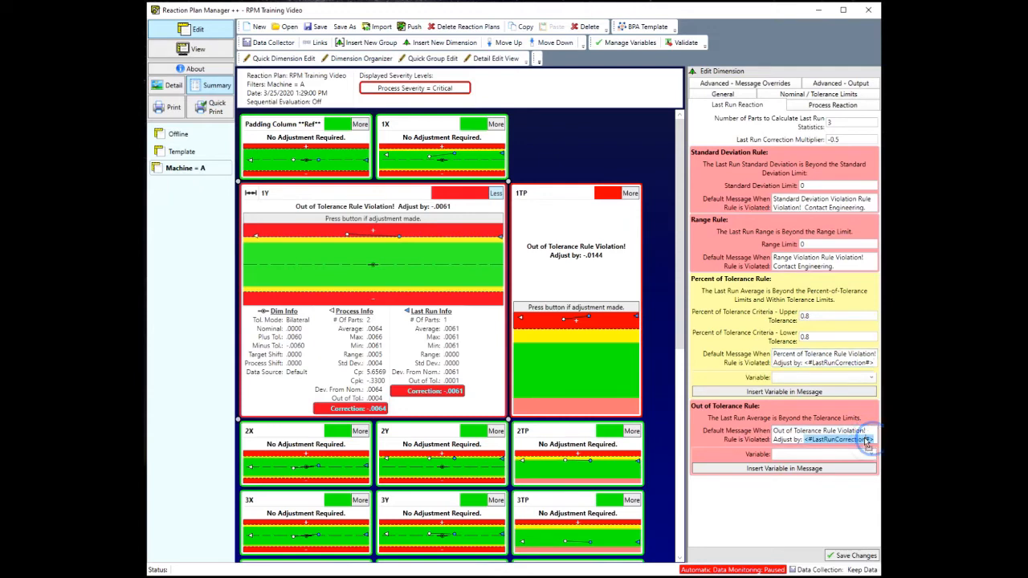
pyautogui.click(872, 440)
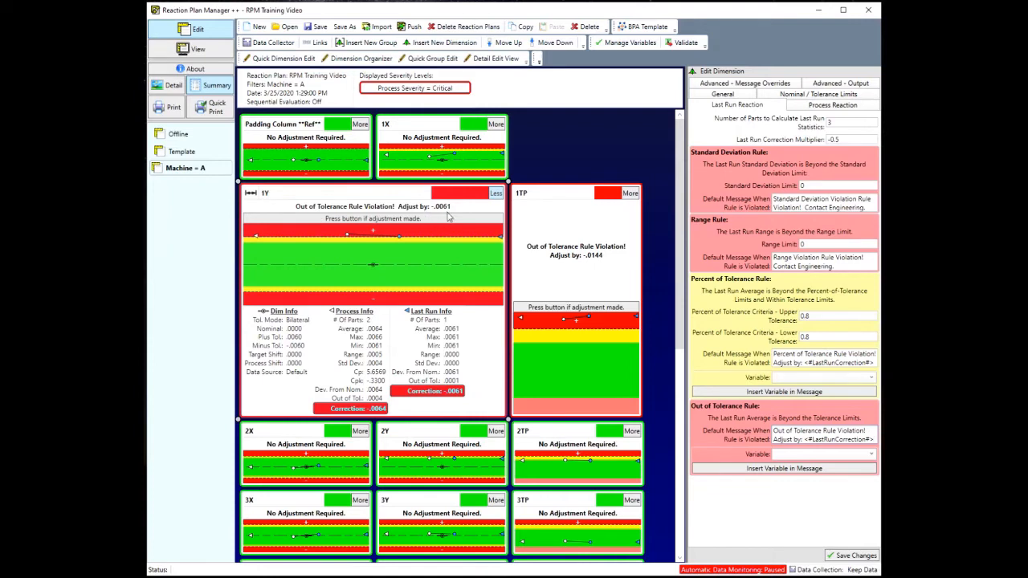
# Change the Out of Tolerance Rule's default message to "Adjust tool 1 by: <#LastRunCorrection#>".
pyautogui.click(793, 433)
pyautogui.click(866, 431)
pyautogui.moveTo(865, 431); pyautogui.dragTo(746, 437)
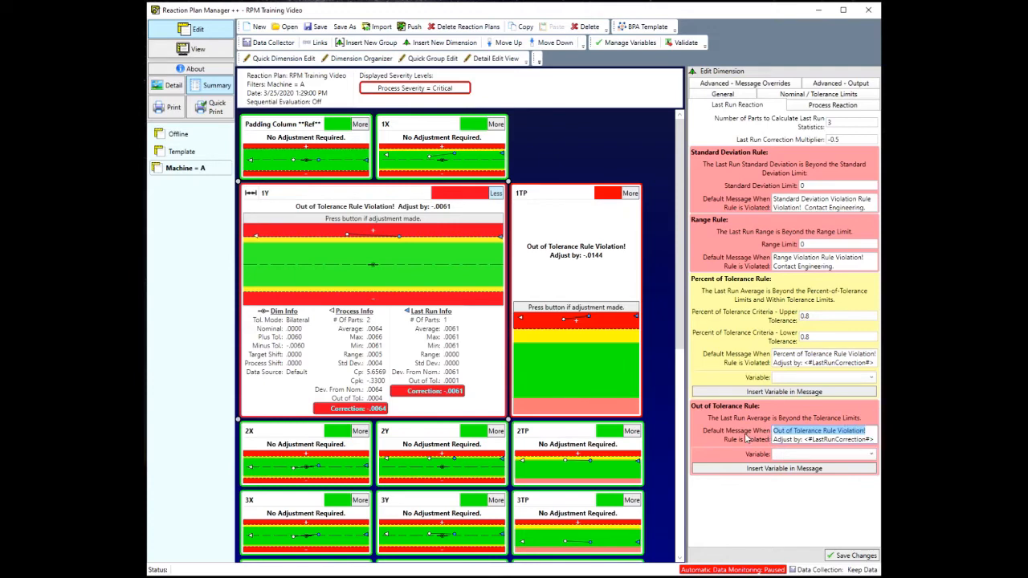
pyautogui.write('Ad')
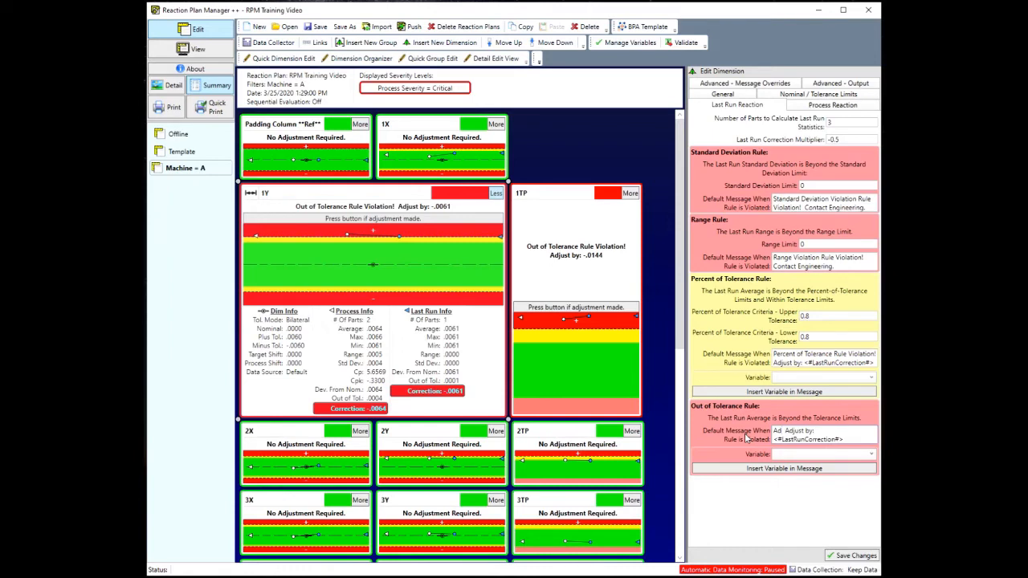
pyautogui.write('just tool 1')
pyautogui.write('y')
pyautogui.hotkey('shift', 'Right')
pyautogui.hotkey('shift', 'Right')
pyautogui.hotkey('shift', 'Right')
pyautogui.hotkey('shift', 'Right')
pyautogui.hotkey('shift', 'Right')
pyautogui.hotkey('shift', 'Right')
pyautogui.hotkey('shift', 'Right')
pyautogui.hotkey('shift', 'Right')
pyautogui.hotkey('shift', 'Right')
pyautogui.hotkey('shift', 'Right')
pyautogui.hotkey('shift', 'Right')
pyautogui.press('Delete')
pyautogui.click(839, 428)
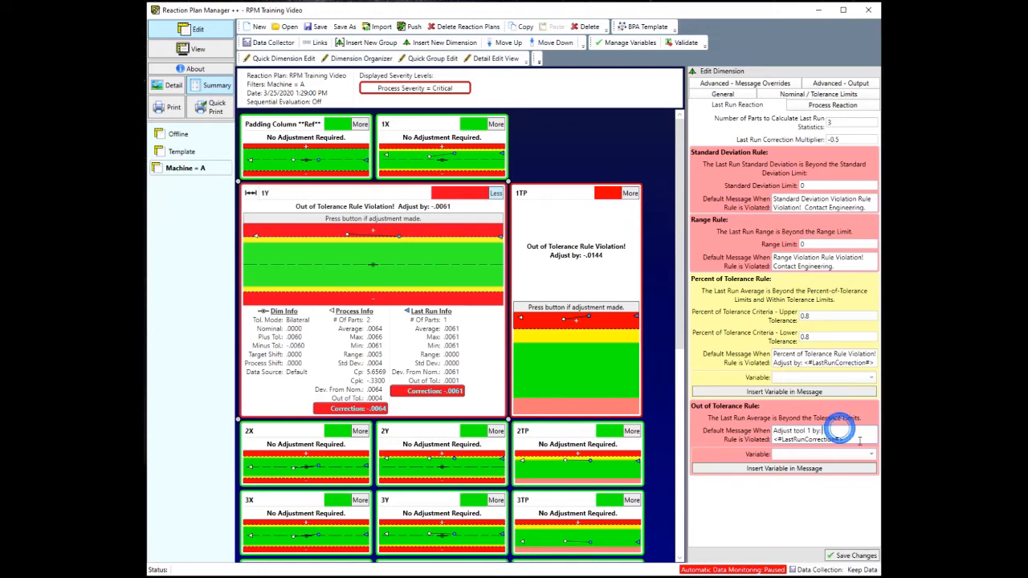
# Copy the Out of Tolerance message and paste it over the Percent of Tolerance Rule's default message.
pyautogui.moveTo(858, 440); pyautogui.dragTo(747, 426)
pyautogui.rightClick(798, 435)
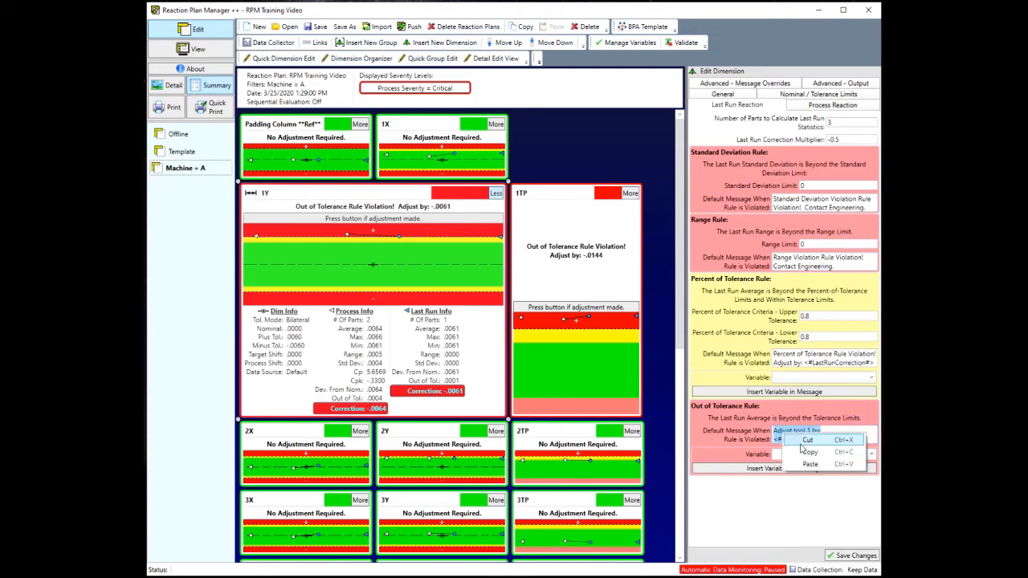
pyautogui.click(806, 451)
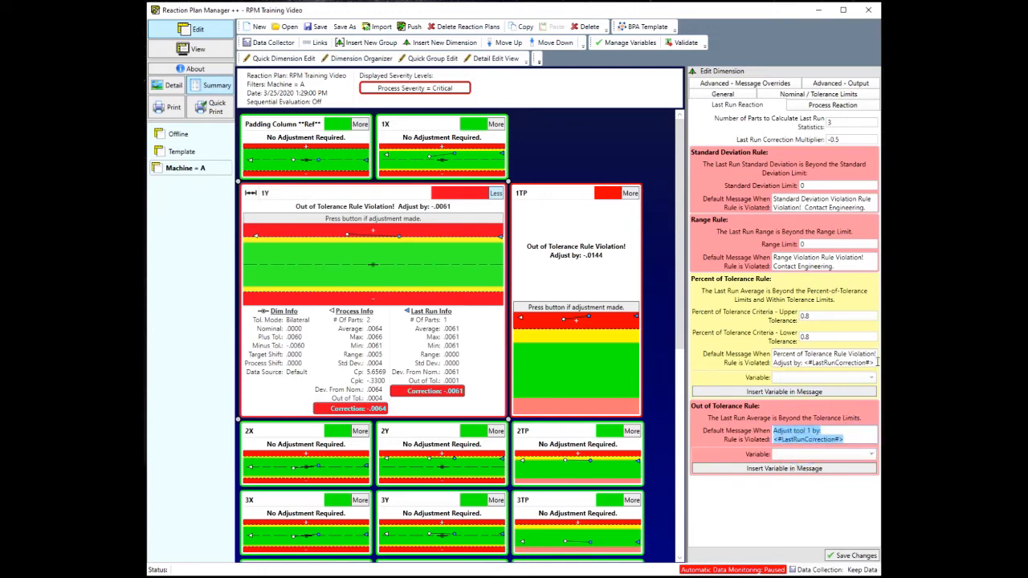
pyautogui.click(873, 362)
pyautogui.moveTo(873, 362); pyautogui.dragTo(696, 342)
pyautogui.rightClick(798, 359)
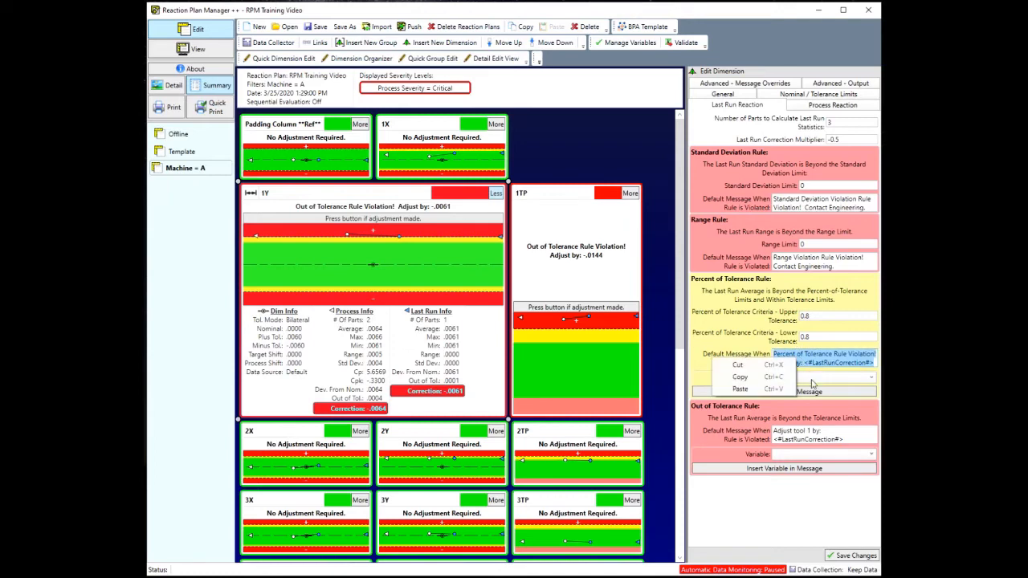
pyautogui.click(755, 390)
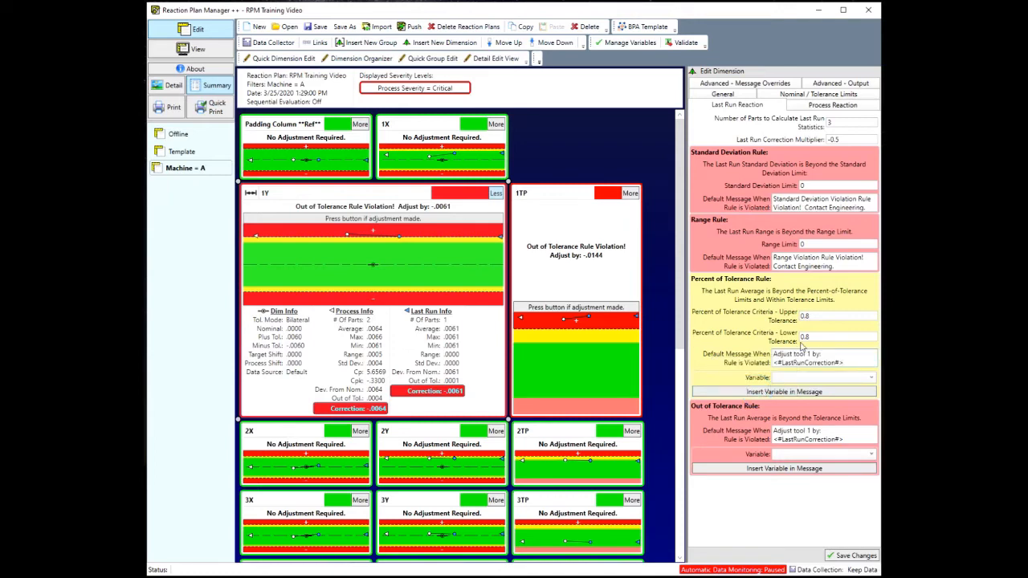
# Review dimension 1Y's process reaction settings for maximum and minimum part counts, number of standard deviations and process correction multiplier.
pyautogui.click(814, 107)
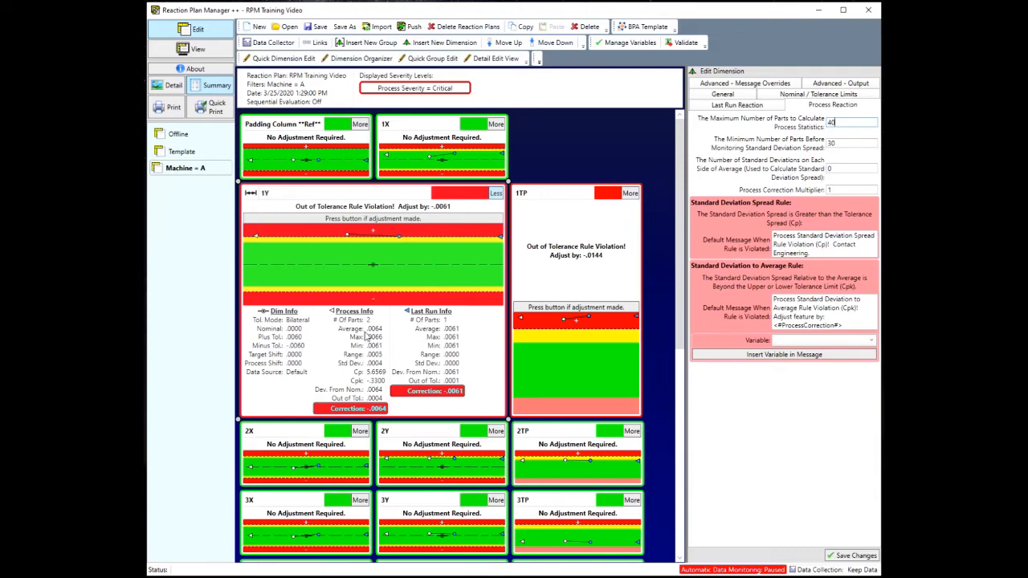
pyautogui.click(844, 123)
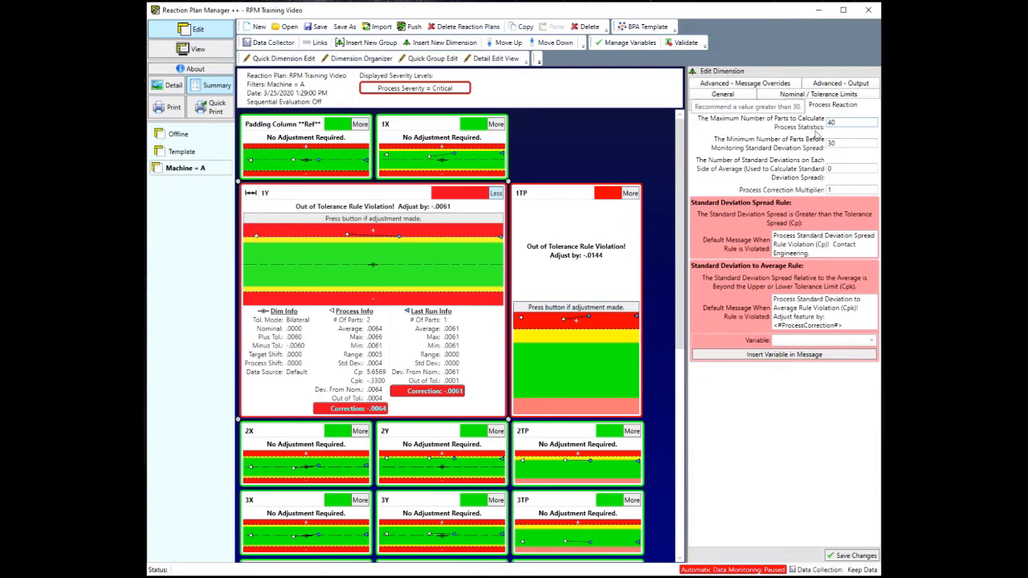
pyautogui.doubleClick(841, 122)
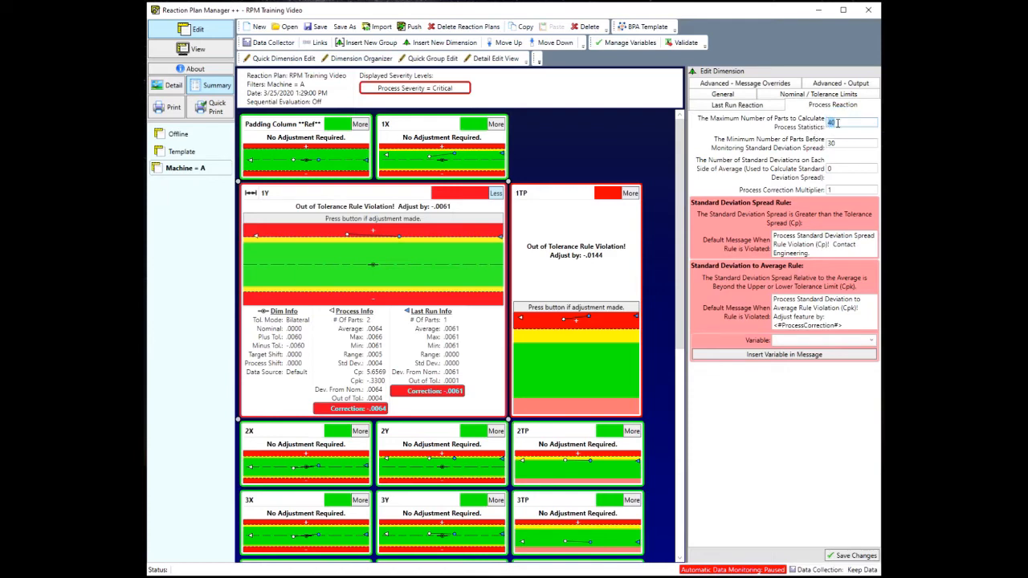
pyautogui.click(838, 122)
pyautogui.doubleClick(838, 122)
pyautogui.click(844, 145)
pyautogui.click(848, 169)
pyautogui.moveTo(834, 178)
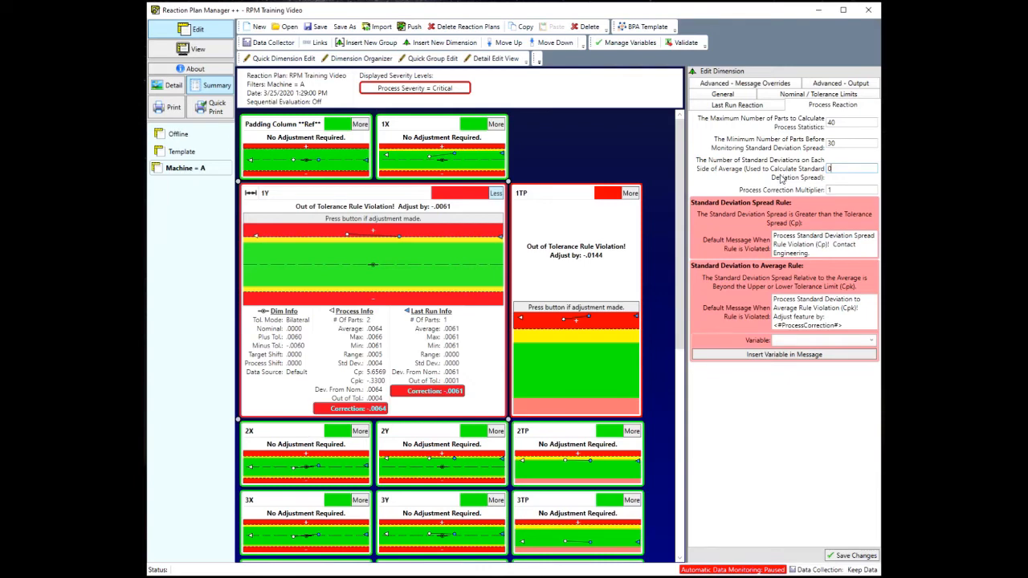
pyautogui.click(835, 190)
# Read the default messages of the process Standard Deviation Spread (Cp) and Standard Deviation to Average (Cpk) rules.
pyautogui.click(848, 258)
pyautogui.moveTo(820, 255); pyautogui.dragTo(773, 234)
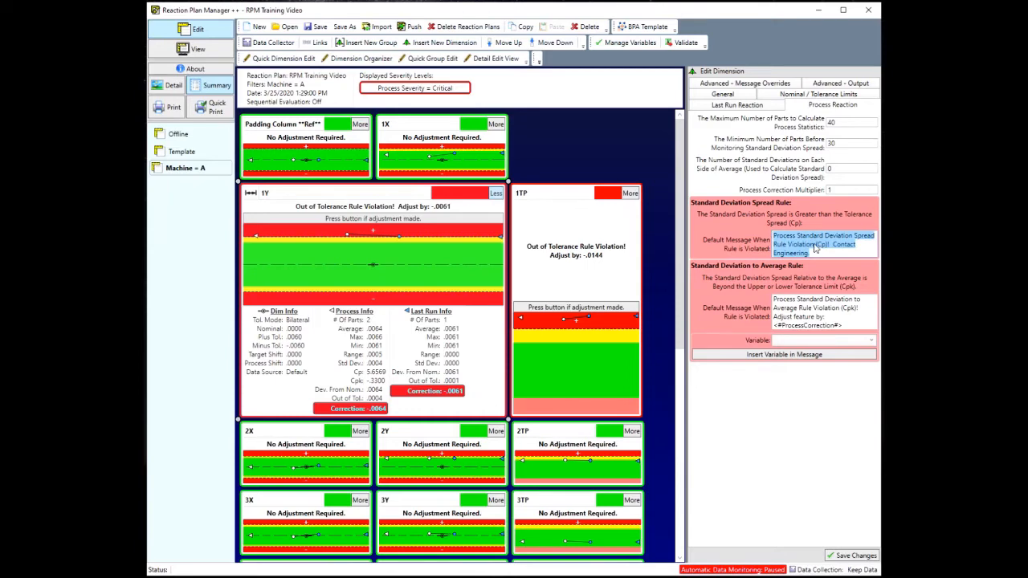
pyautogui.click(847, 316)
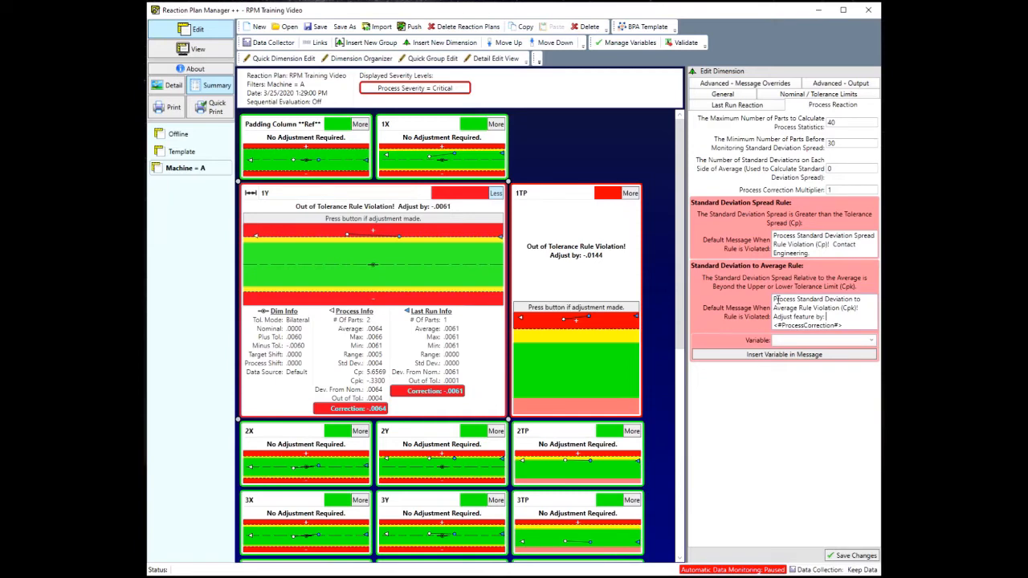
pyautogui.moveTo(854, 323); pyautogui.dragTo(772, 298)
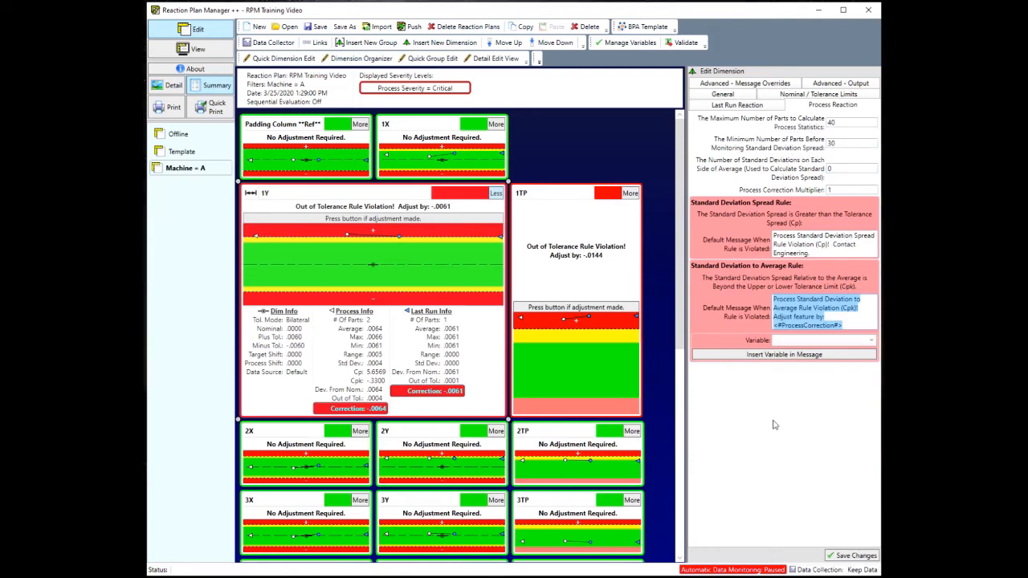
# Save the dimension 1Y changes and switch to View mode, overwriting the existing RPM Training Video solution files.
pyautogui.click(857, 555)
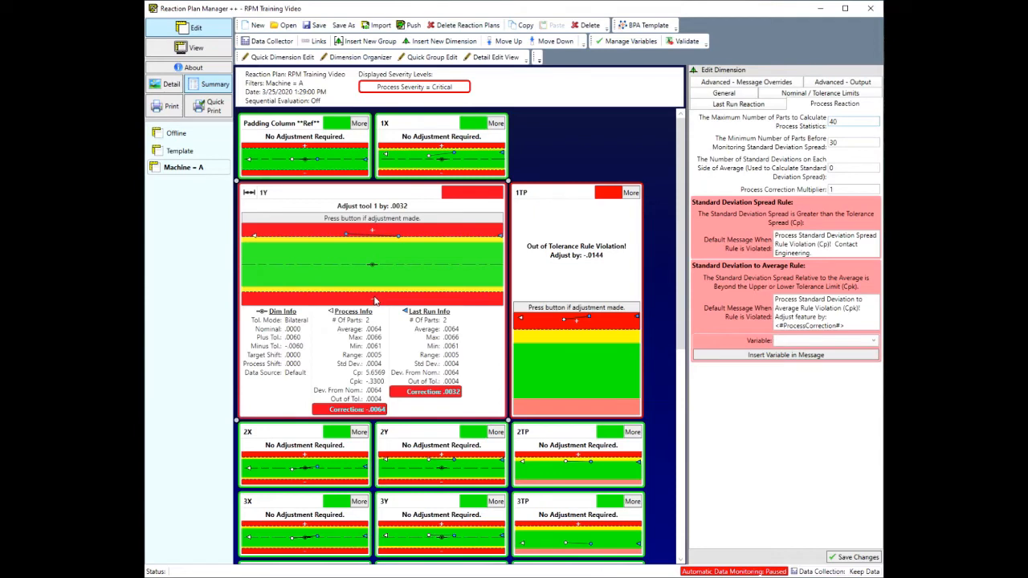
pyautogui.click(207, 50)
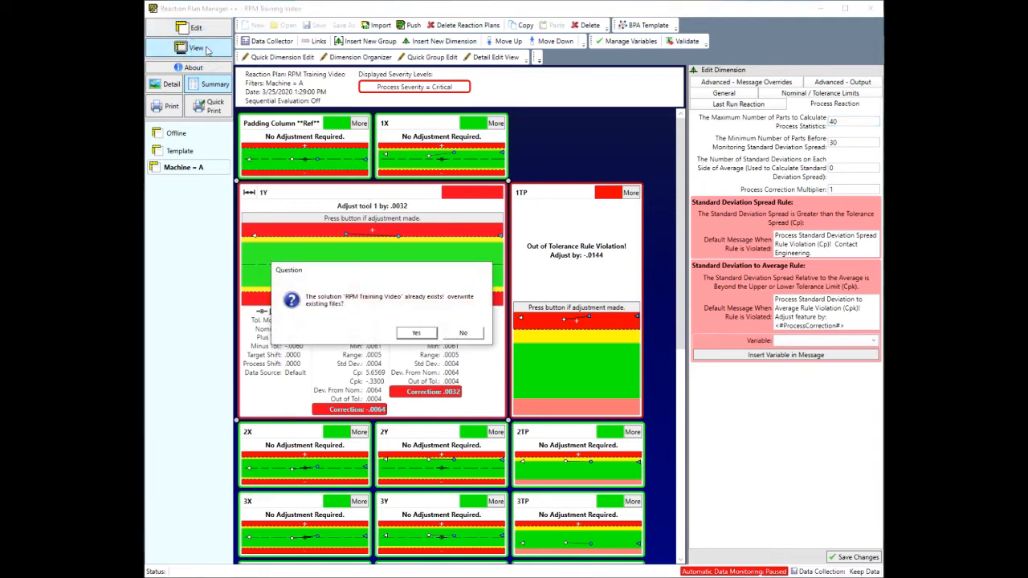
pyautogui.click(412, 333)
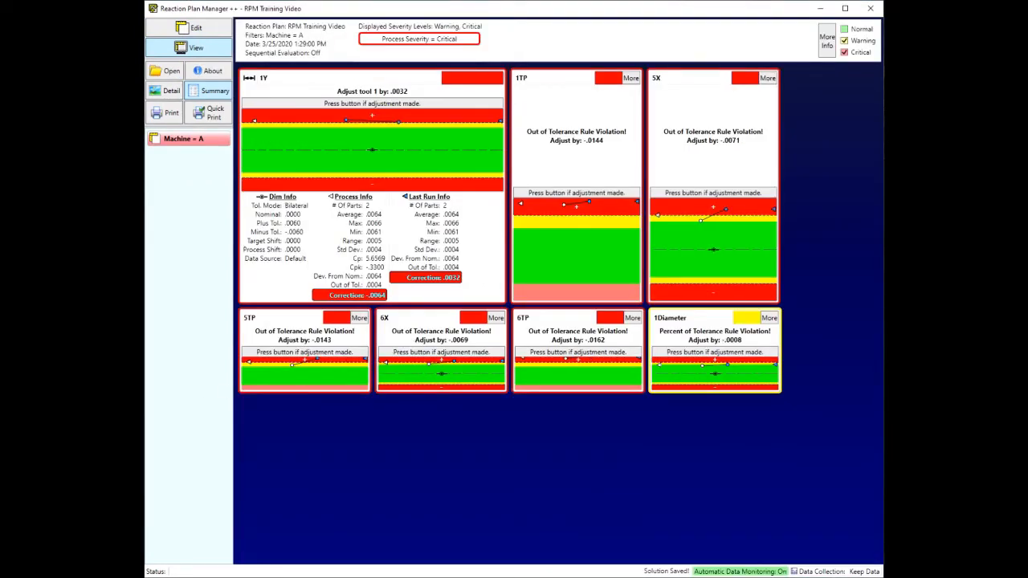
# Switch to RPM Training CMM and simulate two more inspections of RPM Training Video for Machine A.
pyautogui.hotkey('alt', 'Tab')
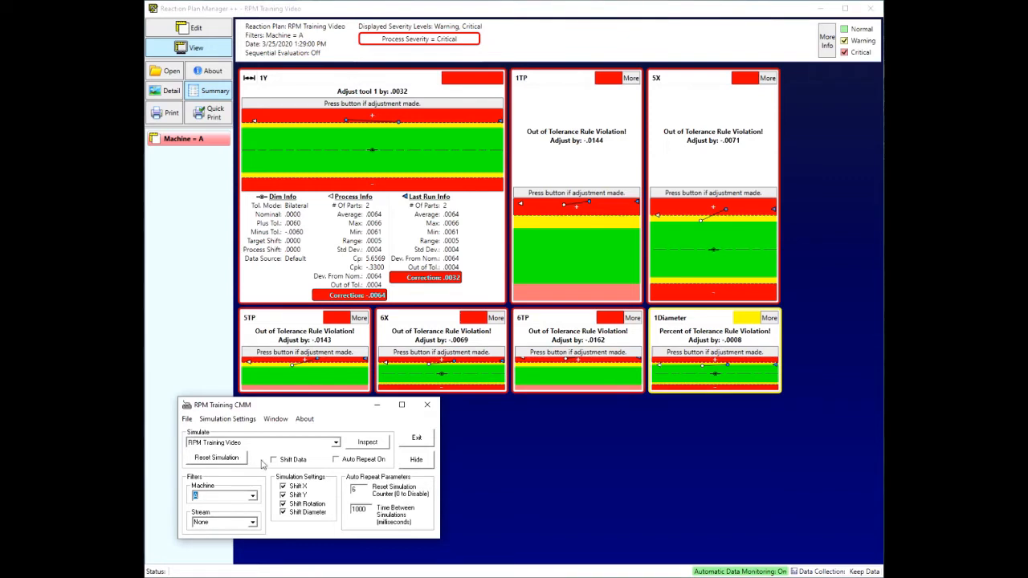
pyautogui.click(367, 442)
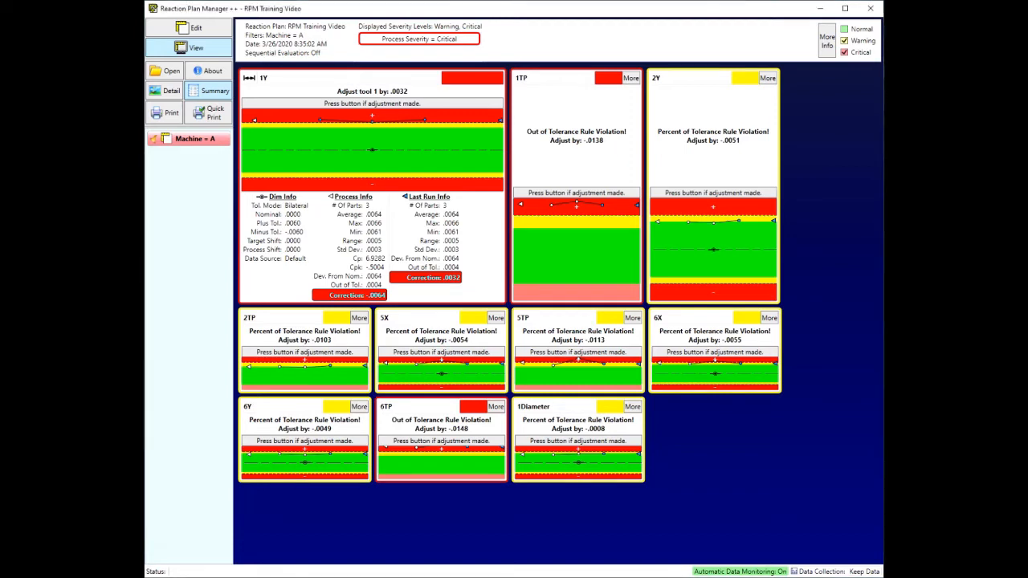
pyautogui.hotkey('alt', 'Tab')
pyautogui.click(368, 440)
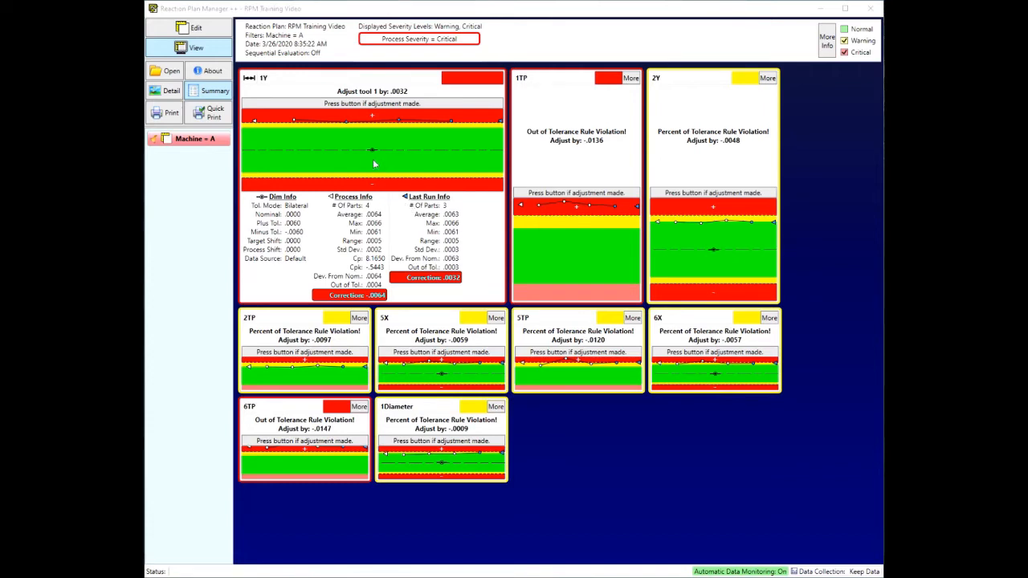
# Register an adjustment for dimension 1Y and examine the details of the process reset event in Output Events.
pyautogui.click(371, 109)
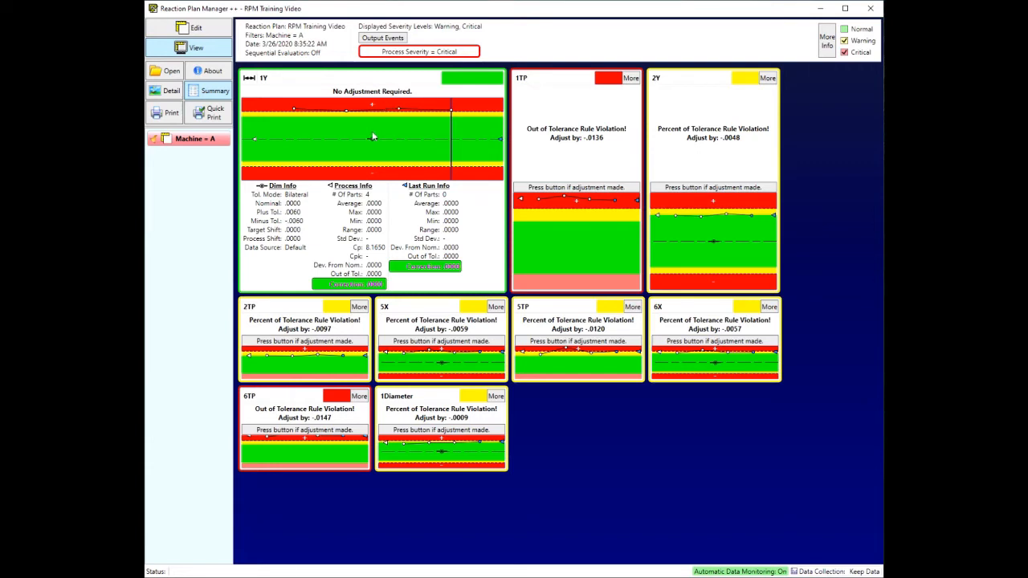
pyautogui.click(384, 37)
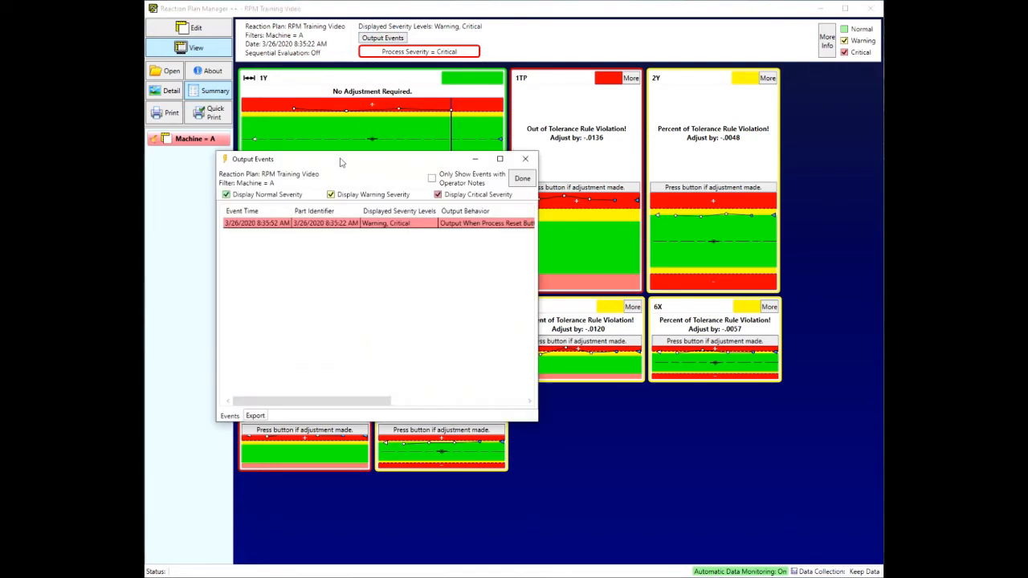
pyautogui.moveTo(540, 425); pyautogui.dragTo(743, 492)
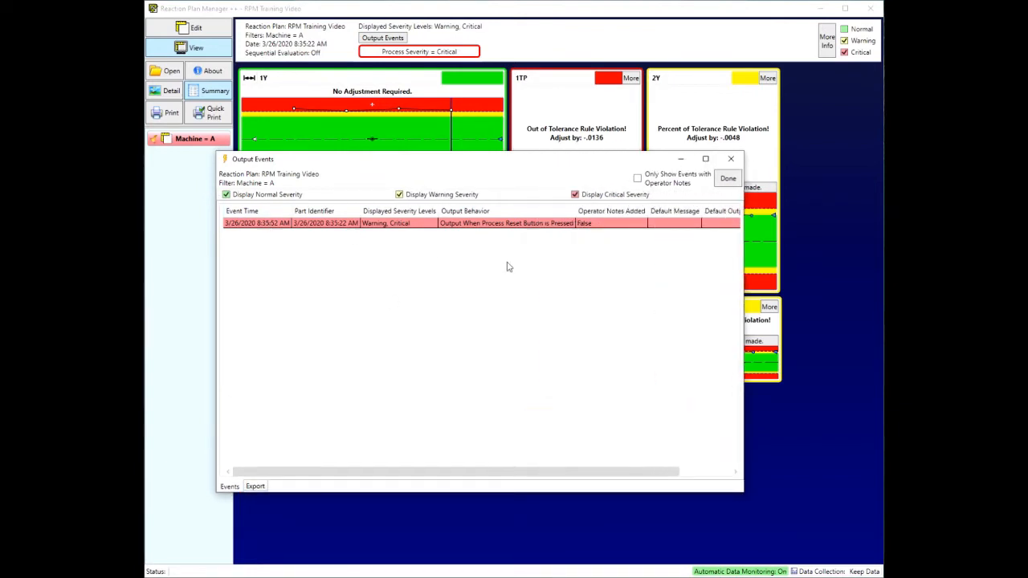
pyautogui.click(228, 224)
pyautogui.click(233, 235)
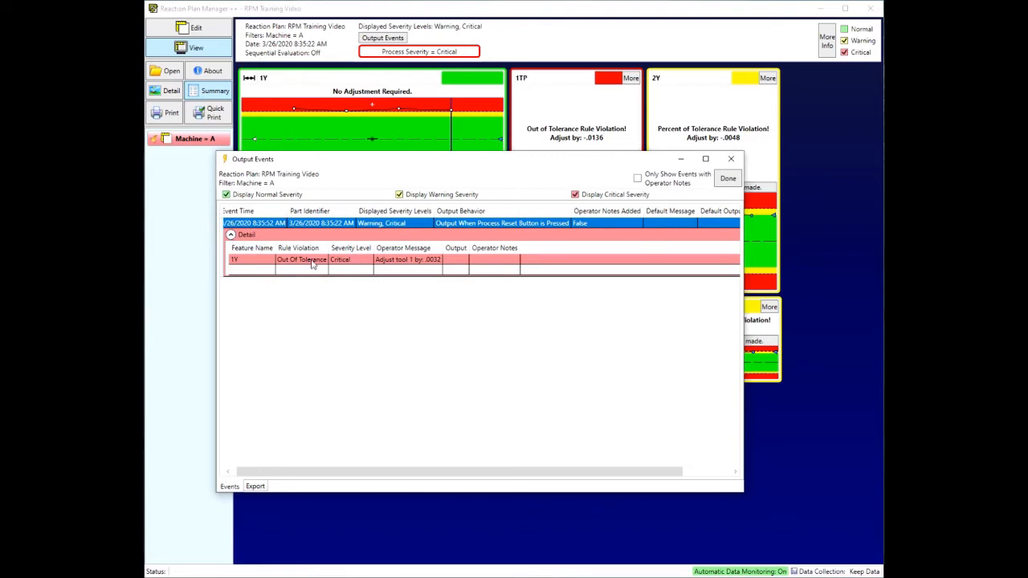
pyautogui.click(230, 234)
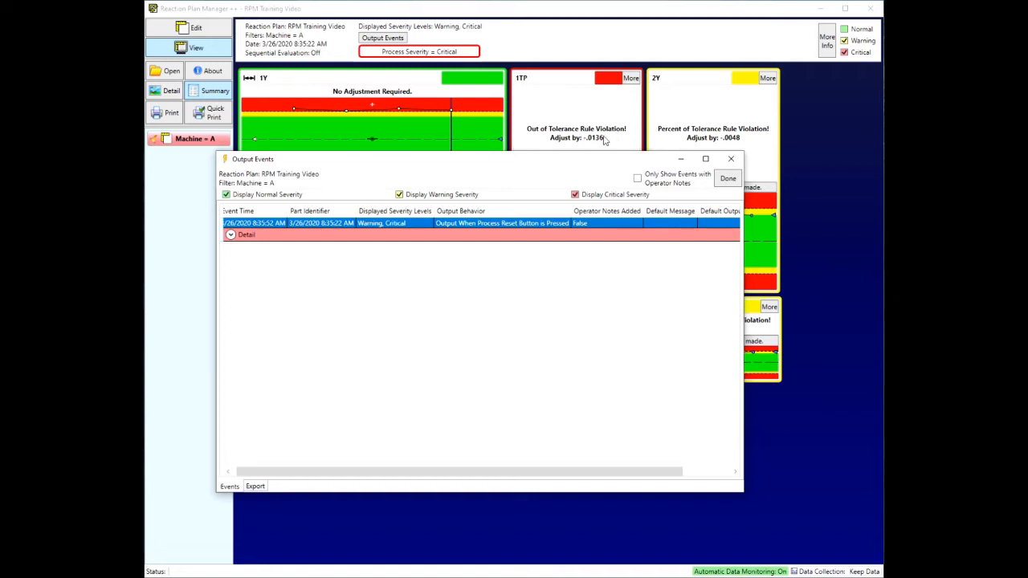
pyautogui.click(727, 178)
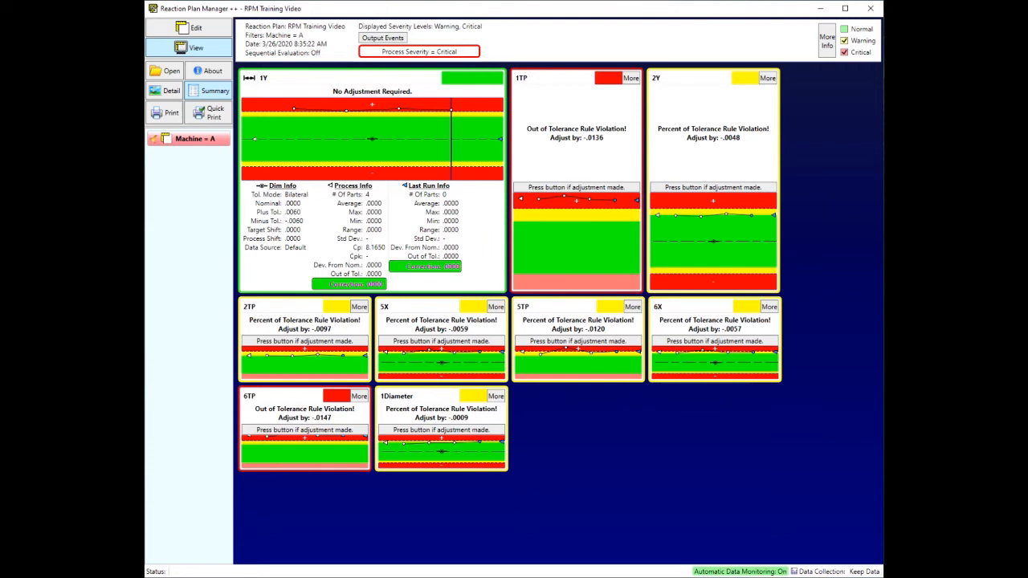
# Return to RPM Training CMM and simulate one more RPM Training Video inspection for Machine A after the 1Y reset.
pyautogui.hotkey('alt', 'Tab')
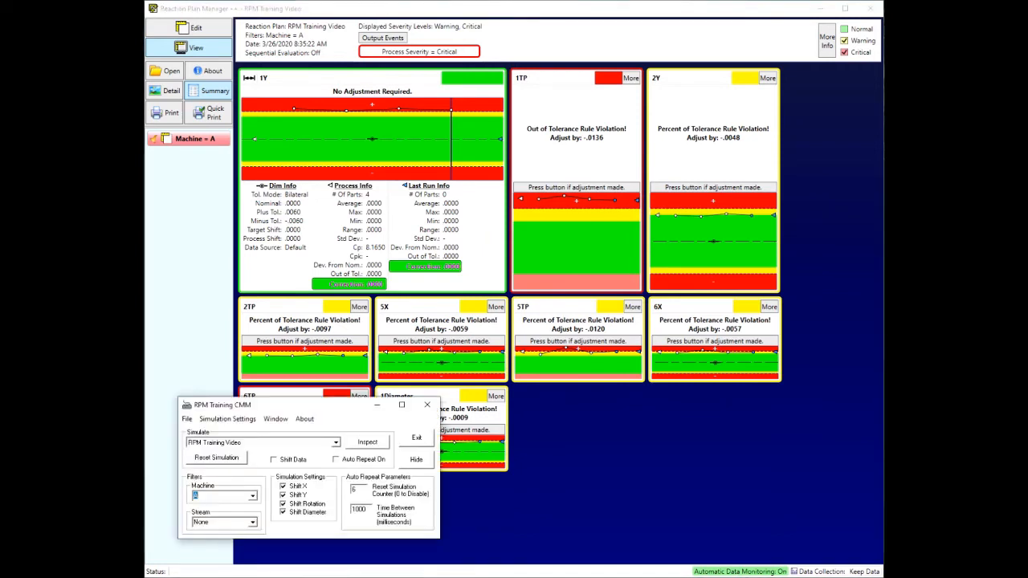
pyautogui.click(358, 445)
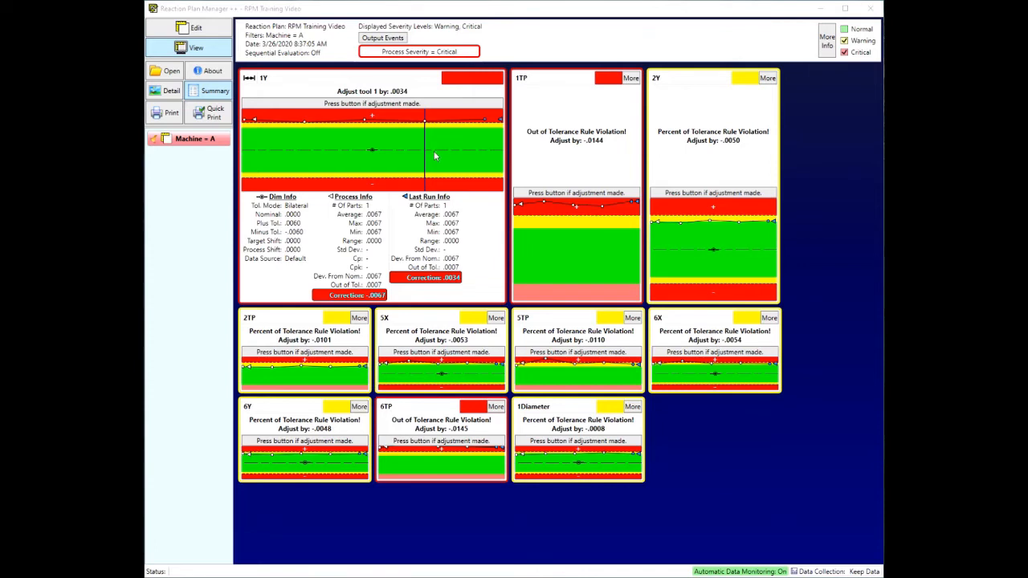
# Switch to Edit mode and review dimension 1Y's advanced message overrides and output settings in the Machine = A plan.
pyautogui.click(197, 28)
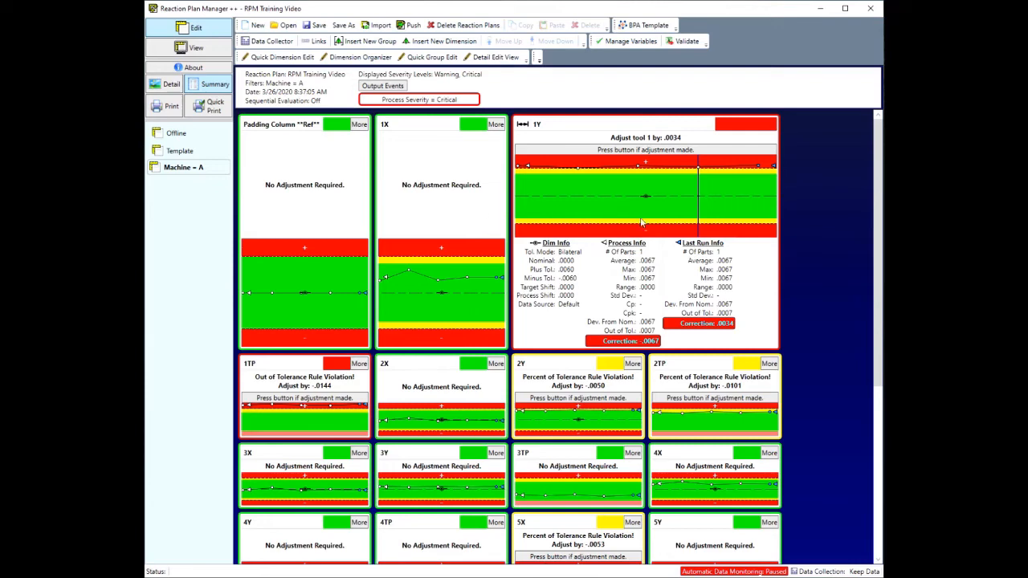
pyautogui.click(640, 222)
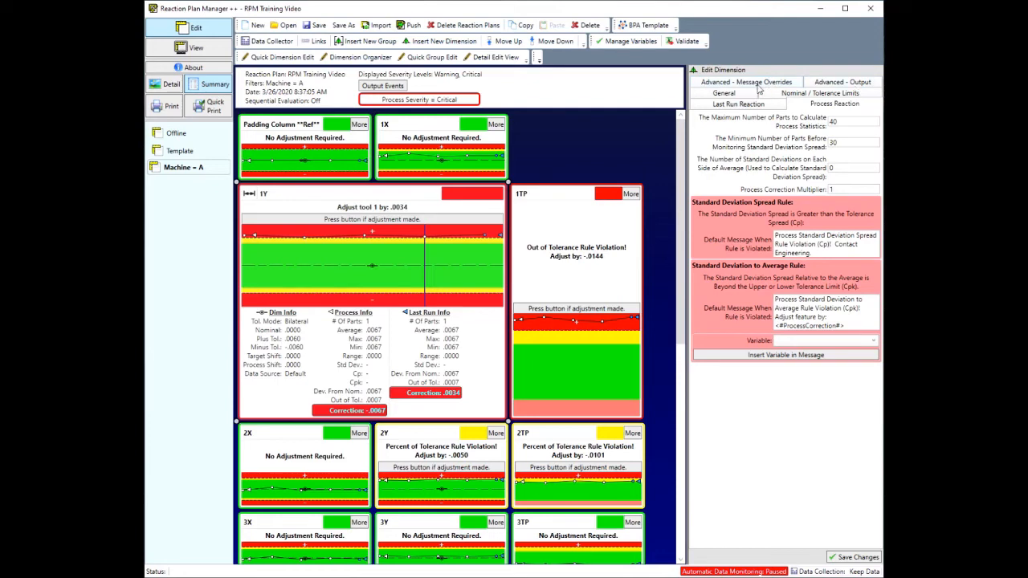
pyautogui.click(190, 172)
pyautogui.click(738, 83)
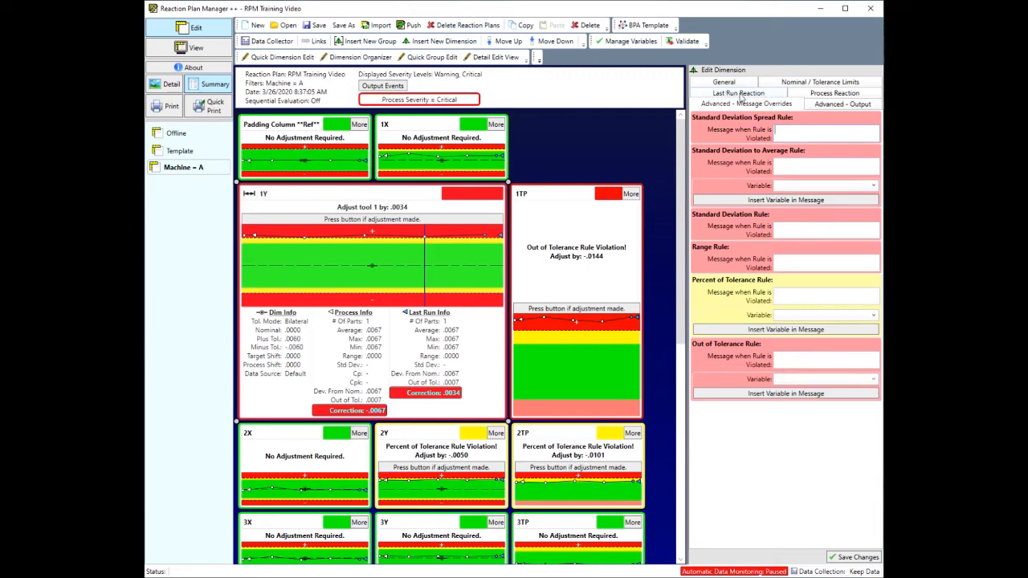
pyautogui.click(794, 134)
pyautogui.click(853, 105)
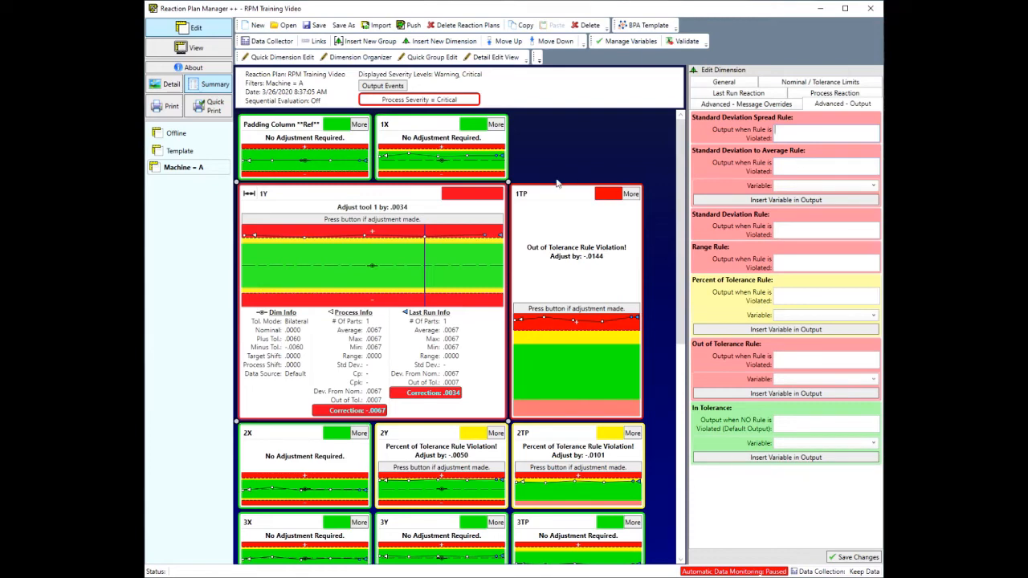
# Inspect the general settings of dimension 1Y in the Template and Offline plans.
pyautogui.click(185, 153)
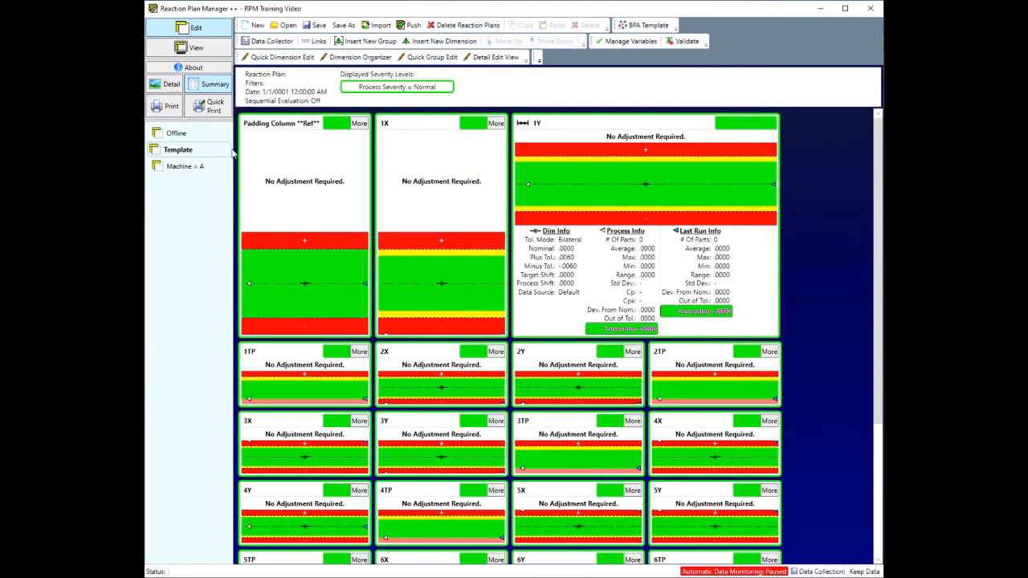
pyautogui.click(662, 209)
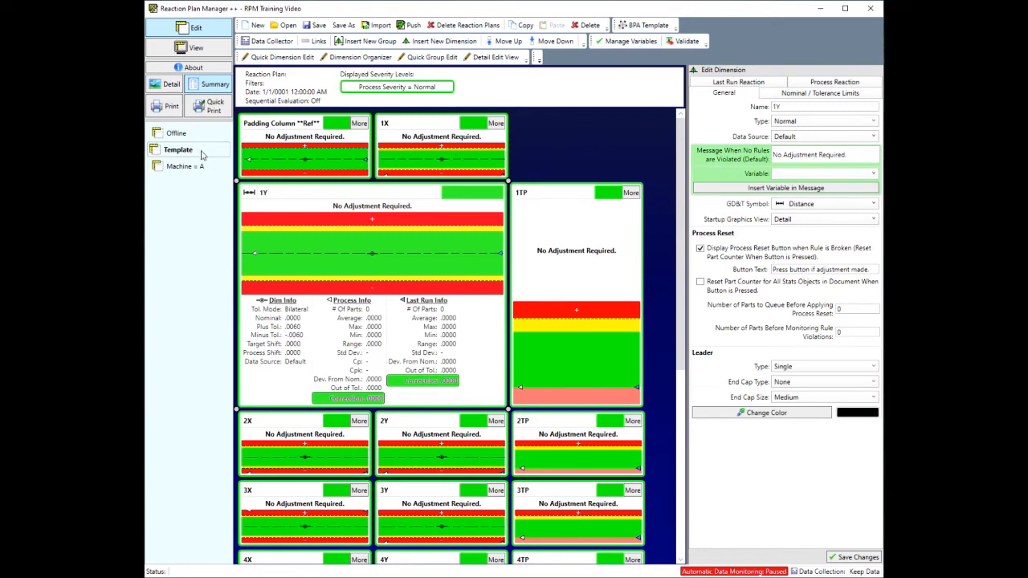
pyautogui.click(174, 170)
pyautogui.click(195, 134)
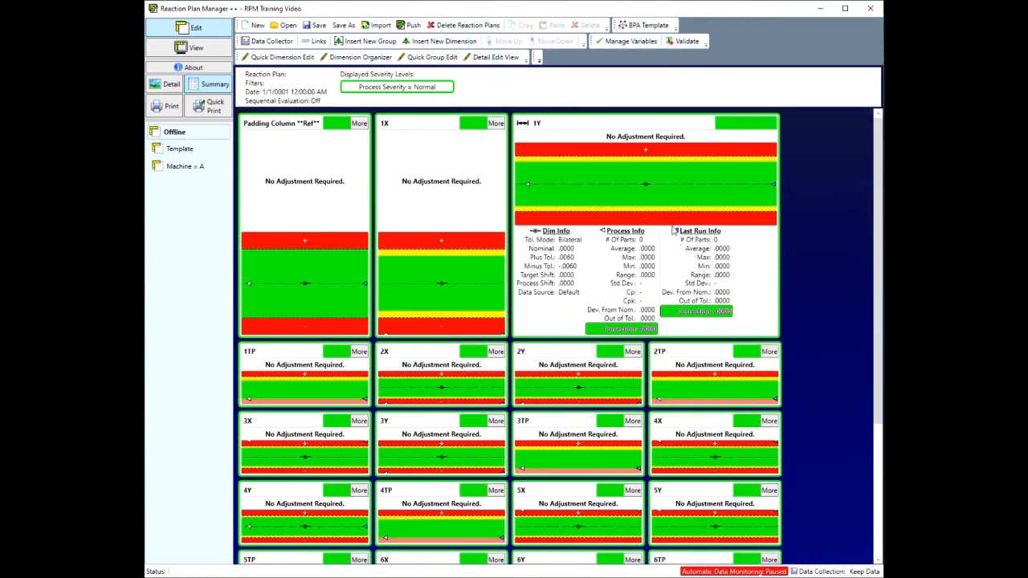
pyautogui.click(671, 224)
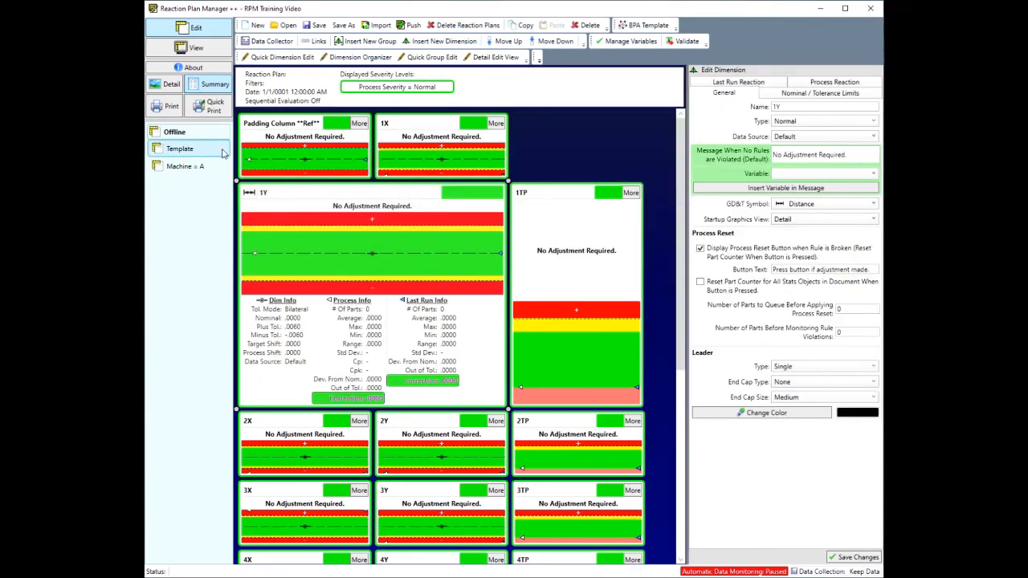
# In the Machine = A plan, set the number of parts for last run statistics to 3 for all dimensions through Quick Dimension Edit.
pyautogui.click(183, 170)
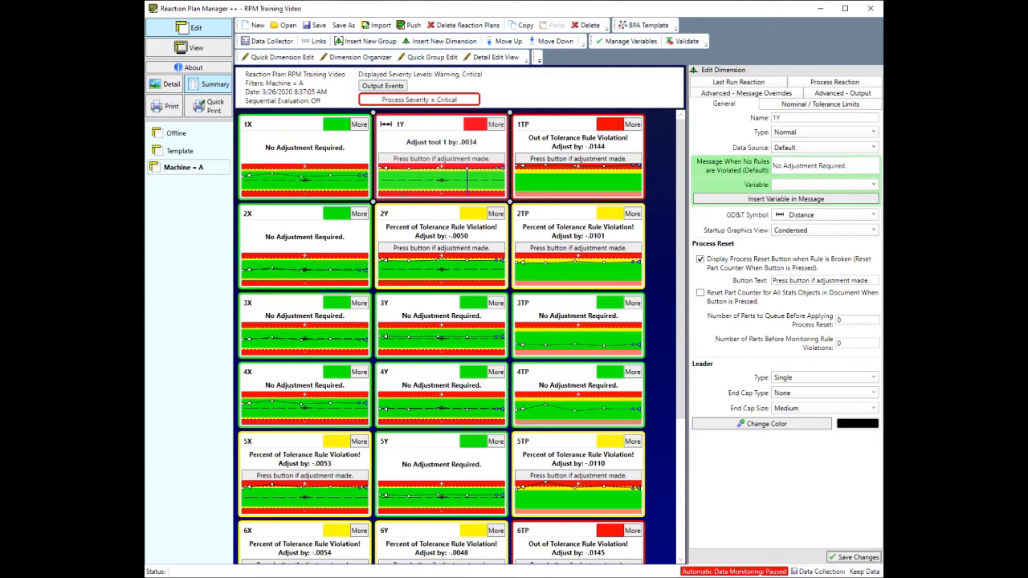
pyautogui.click(277, 57)
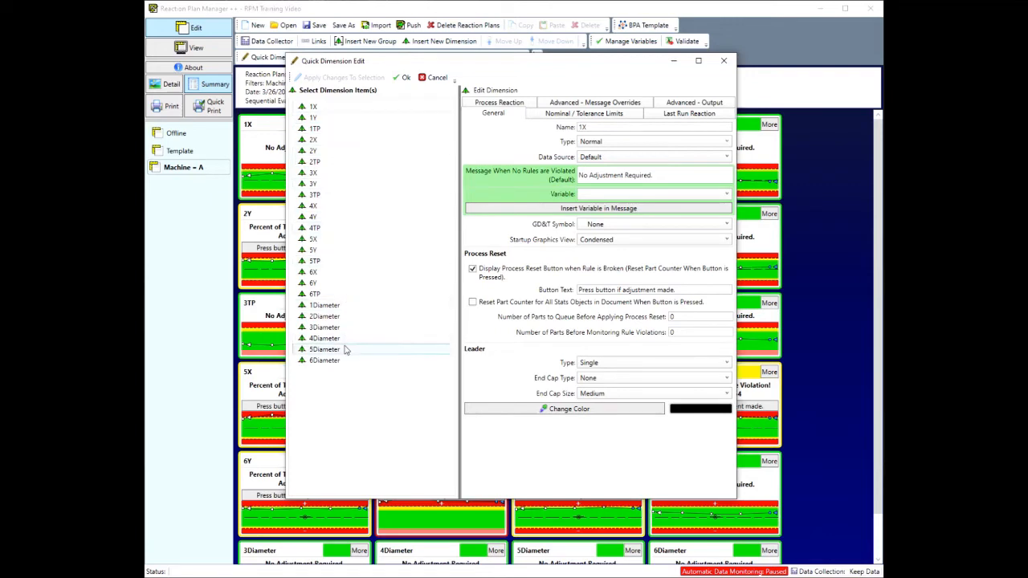
pyautogui.keyDown('shift'); pyautogui.click(328, 361); pyautogui.keyUp('shift')
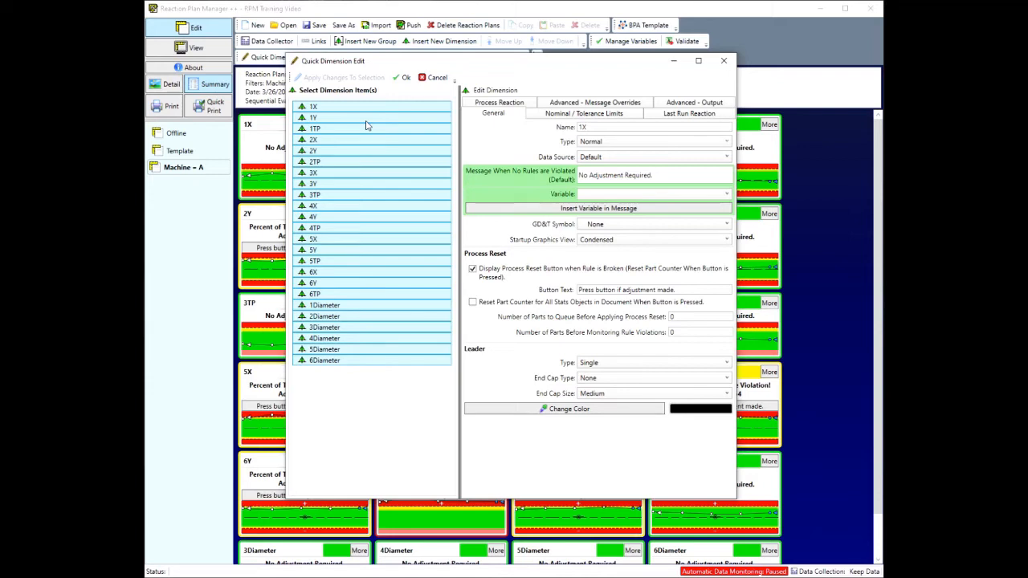
pyautogui.click(679, 113)
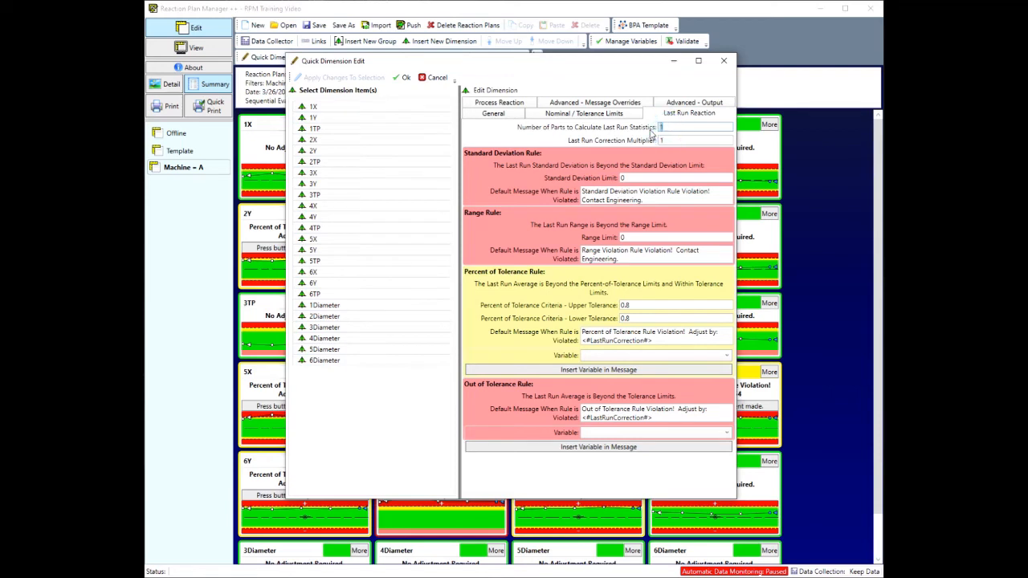
pyautogui.write('3')
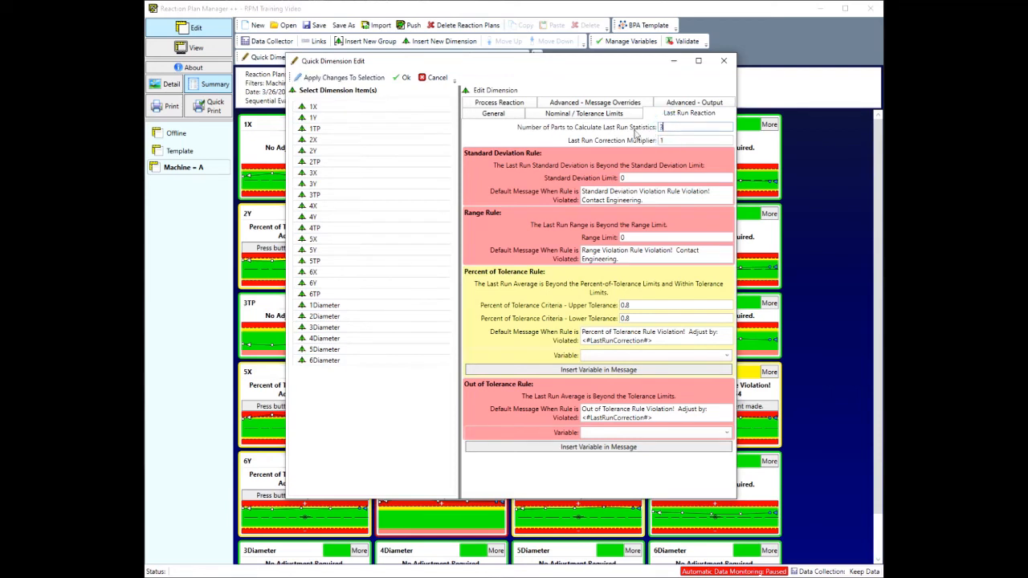
pyautogui.click(363, 77)
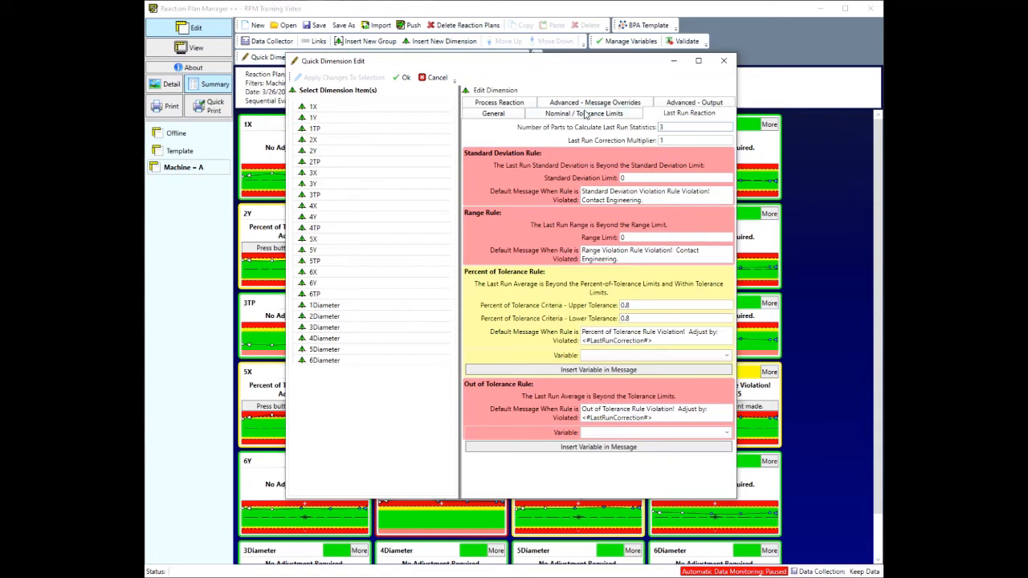
# Disable the process reset button display for all dimensions and apply the change.
pyautogui.click(584, 111)
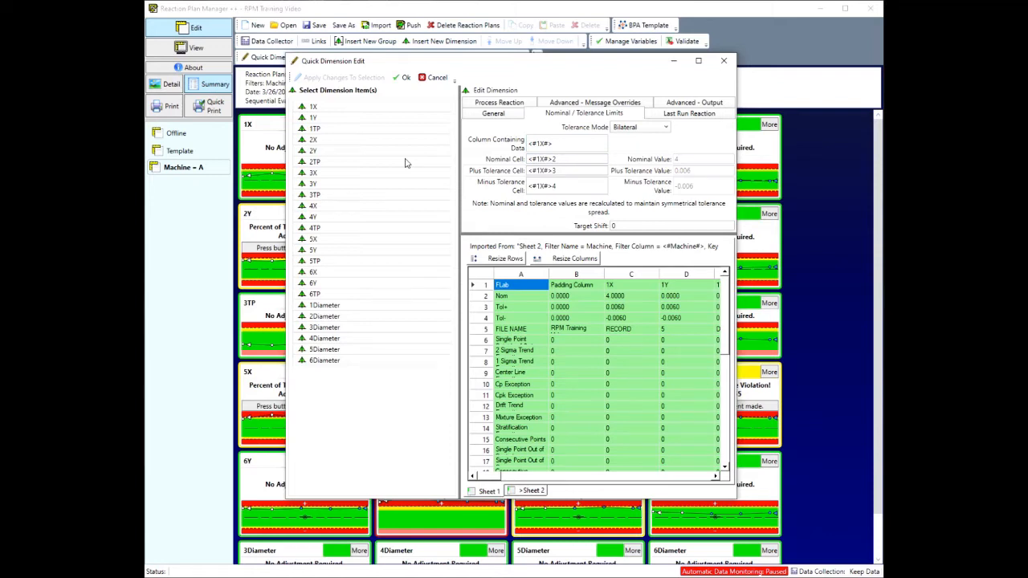
pyautogui.click(504, 119)
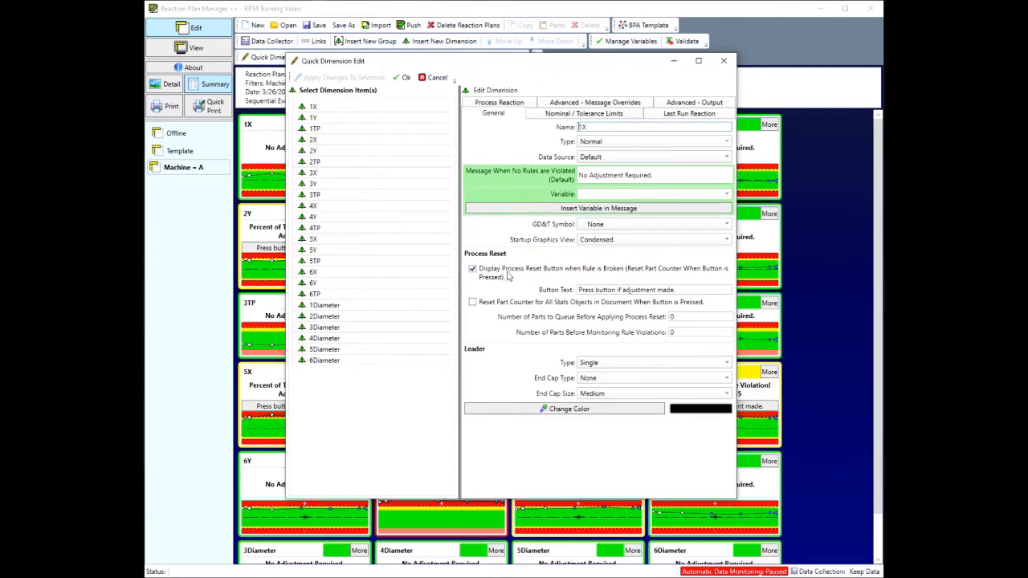
pyautogui.click(473, 270)
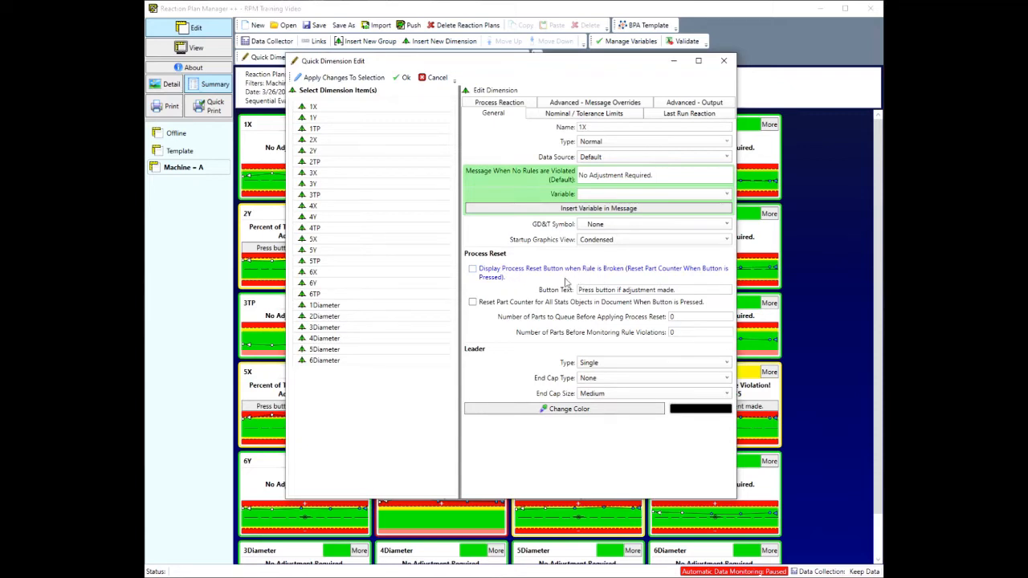
pyautogui.click(345, 77)
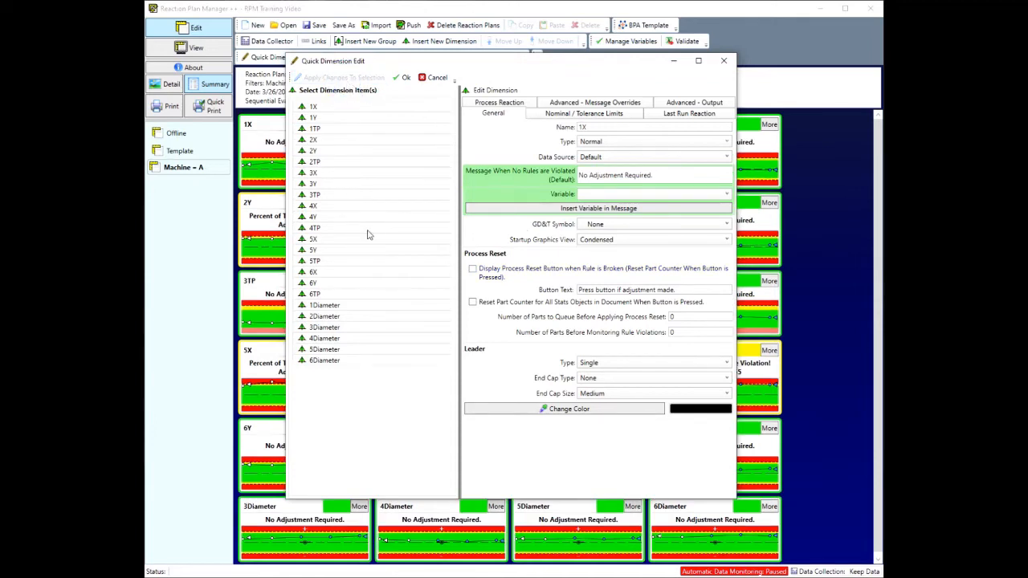
# Set the GD&T symbol of all X and Y dimensions, 1X through 6Y, to Distance and apply it.
pyautogui.click(337, 109)
pyautogui.keyDown('ctrl'); pyautogui.click(338, 117); pyautogui.keyUp('ctrl')
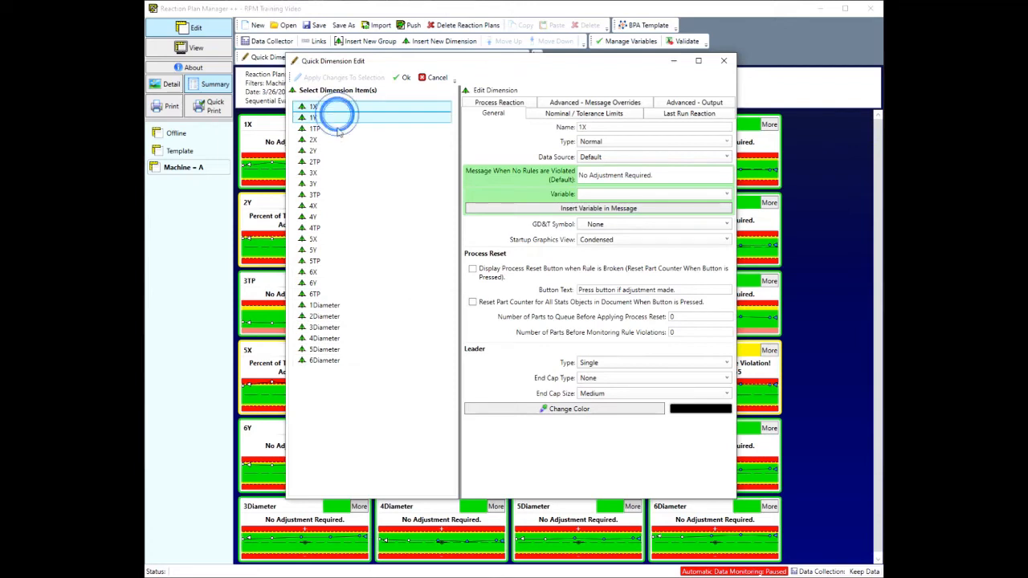
pyautogui.keyDown('ctrl'); pyautogui.click(337, 139); pyautogui.keyUp('ctrl')
pyautogui.keyDown('ctrl'); pyautogui.click(336, 150); pyautogui.keyUp('ctrl')
pyautogui.keyDown('ctrl'); pyautogui.click(332, 173); pyautogui.keyUp('ctrl')
pyautogui.keyDown('ctrl'); pyautogui.click(334, 184); pyautogui.keyUp('ctrl')
pyautogui.keyDown('ctrl'); pyautogui.click(332, 205); pyautogui.keyUp('ctrl')
pyautogui.keyDown('ctrl'); pyautogui.click(332, 217); pyautogui.keyUp('ctrl')
pyautogui.keyDown('ctrl'); pyautogui.click(332, 239); pyautogui.keyUp('ctrl')
pyautogui.keyDown('ctrl'); pyautogui.click(331, 250); pyautogui.keyUp('ctrl')
pyautogui.keyDown('ctrl'); pyautogui.click(332, 272); pyautogui.keyUp('ctrl')
pyautogui.keyDown('ctrl'); pyautogui.click(332, 281); pyautogui.keyUp('ctrl')
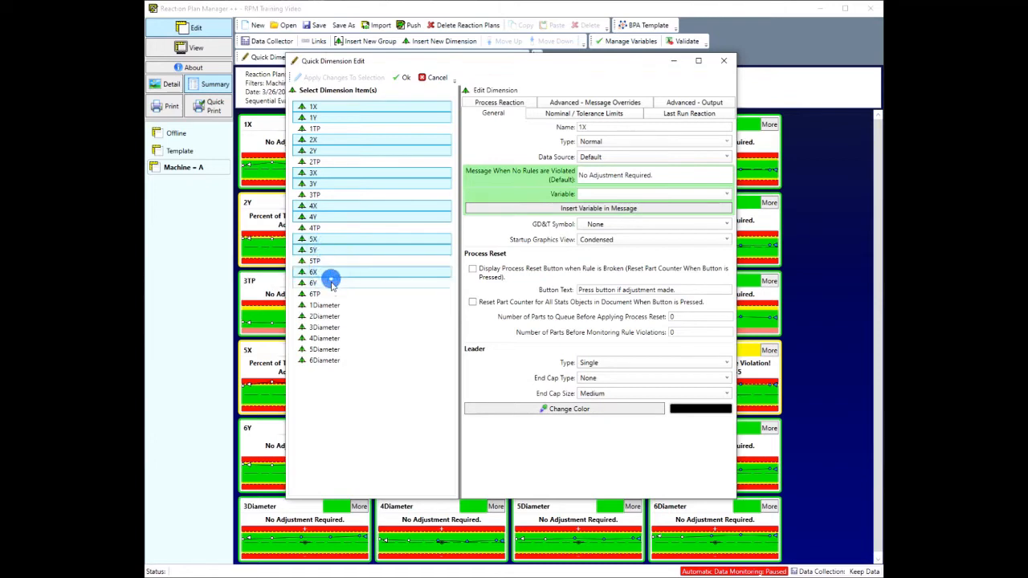
pyautogui.click(606, 225)
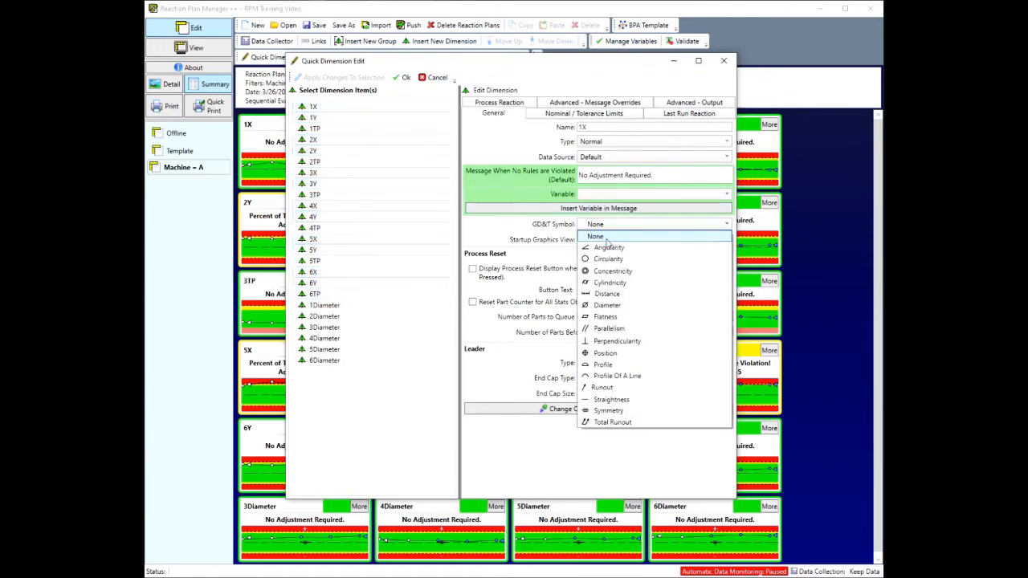
pyautogui.click(608, 294)
# Set the GD&T symbol of all TP dimensions, 1TP through 6TP, to Position and apply it.
pyautogui.click(349, 128)
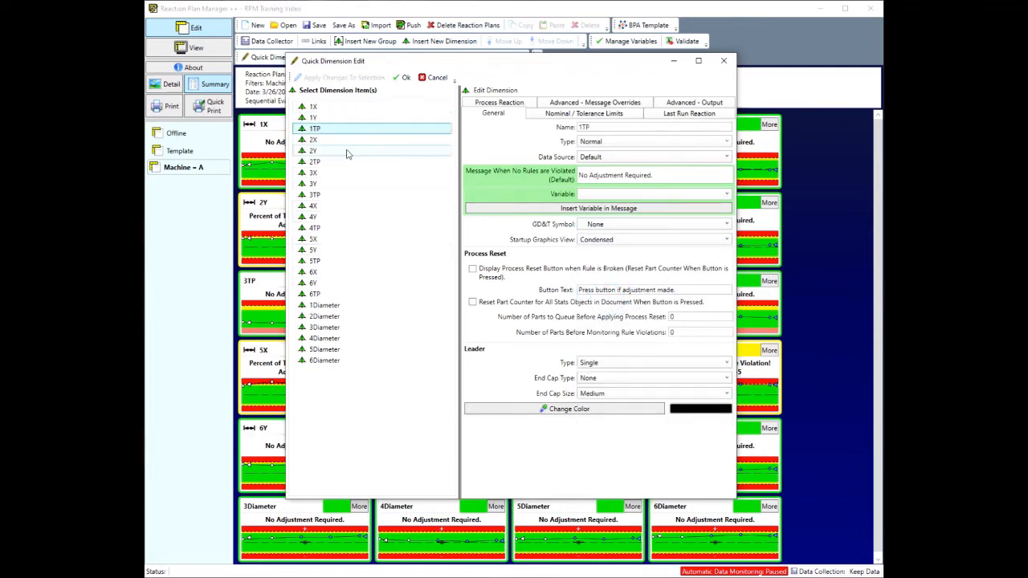
pyautogui.keyDown('ctrl'); pyautogui.click(334, 162); pyautogui.keyUp('ctrl')
pyautogui.keyDown('ctrl'); pyautogui.click(325, 194); pyautogui.keyUp('ctrl')
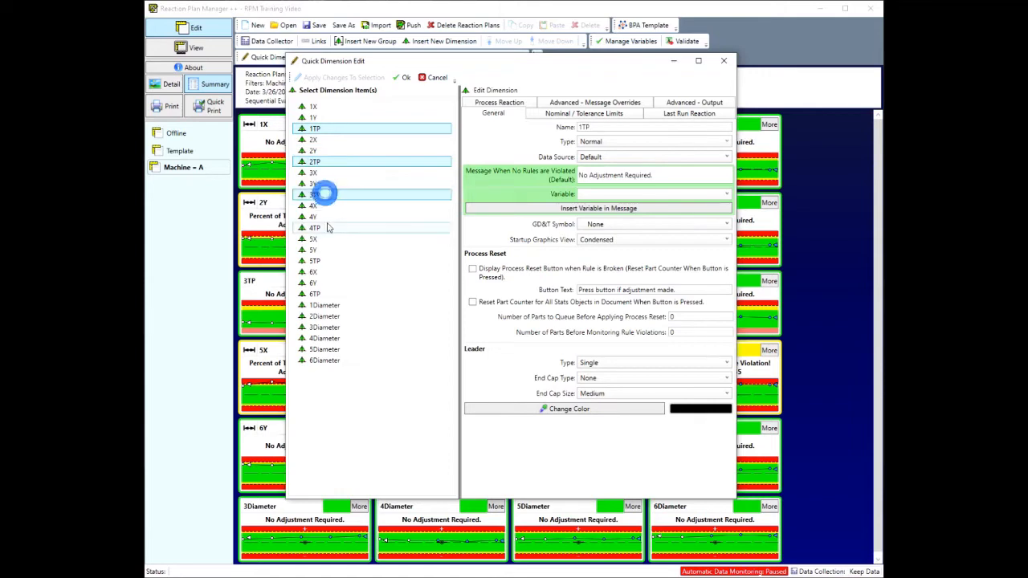
pyautogui.keyDown('ctrl'); pyautogui.click(326, 226); pyautogui.keyUp('ctrl')
pyautogui.keyDown('ctrl'); pyautogui.click(328, 261); pyautogui.keyUp('ctrl')
pyautogui.keyDown('ctrl'); pyautogui.click(327, 294); pyautogui.keyUp('ctrl')
pyautogui.click(635, 224)
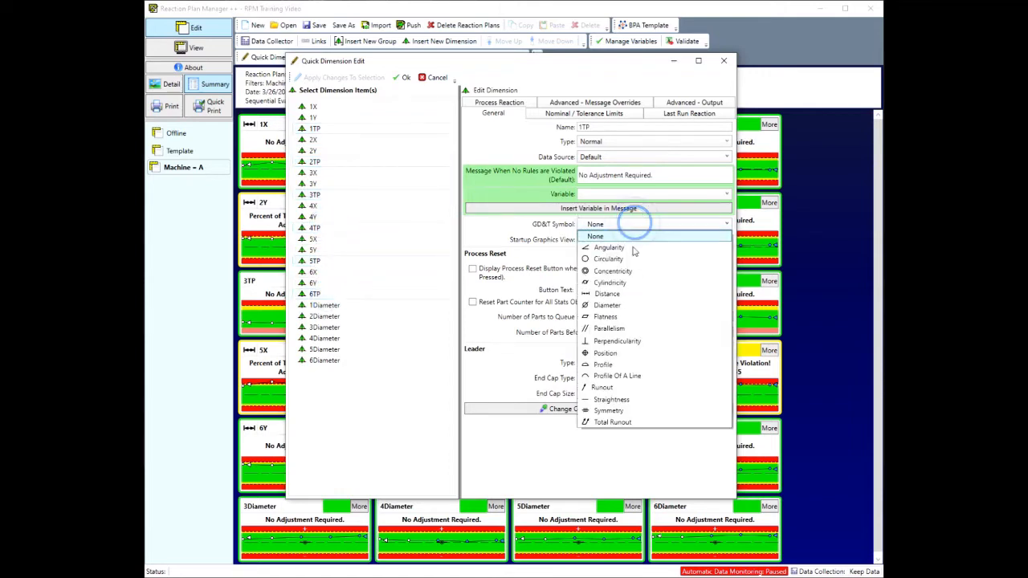
pyautogui.click(617, 353)
# Set the GD&T symbol of the dimensions 1Diameter through 6Diameter to Diameter.
pyautogui.click(347, 310)
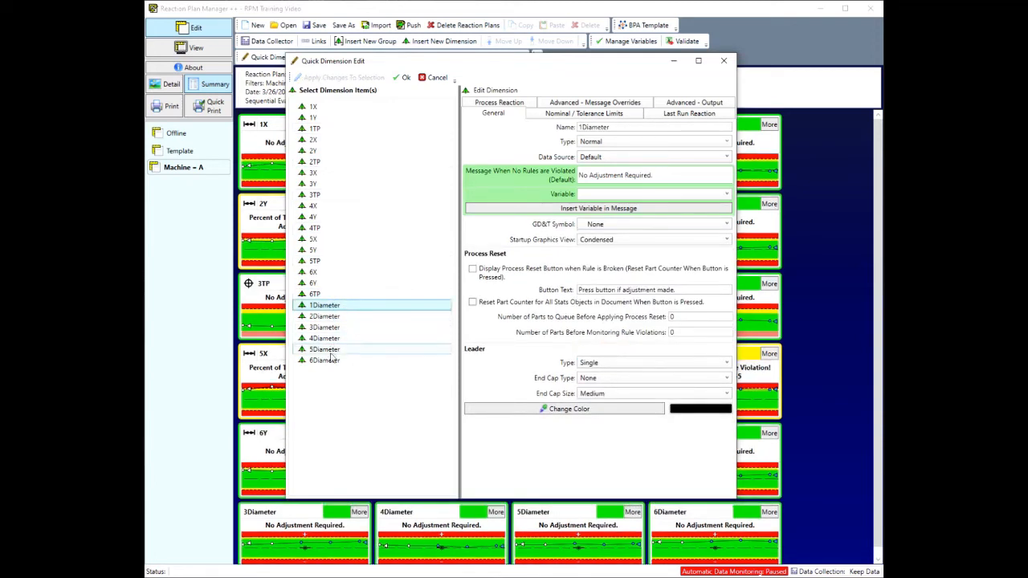
pyautogui.keyDown('shift'); pyautogui.click(331, 359); pyautogui.keyUp('shift')
pyautogui.click(602, 226)
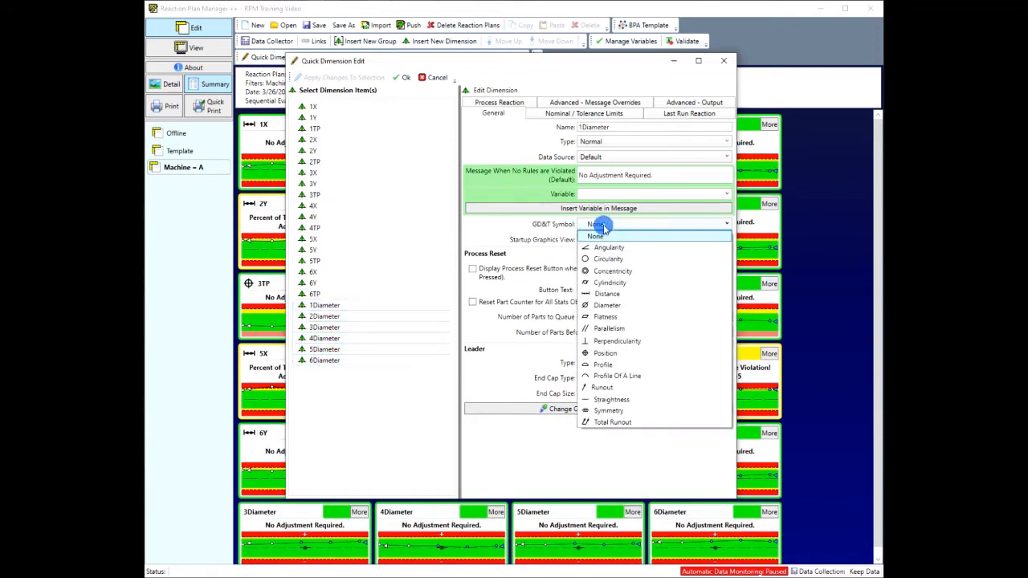
pyautogui.click(602, 305)
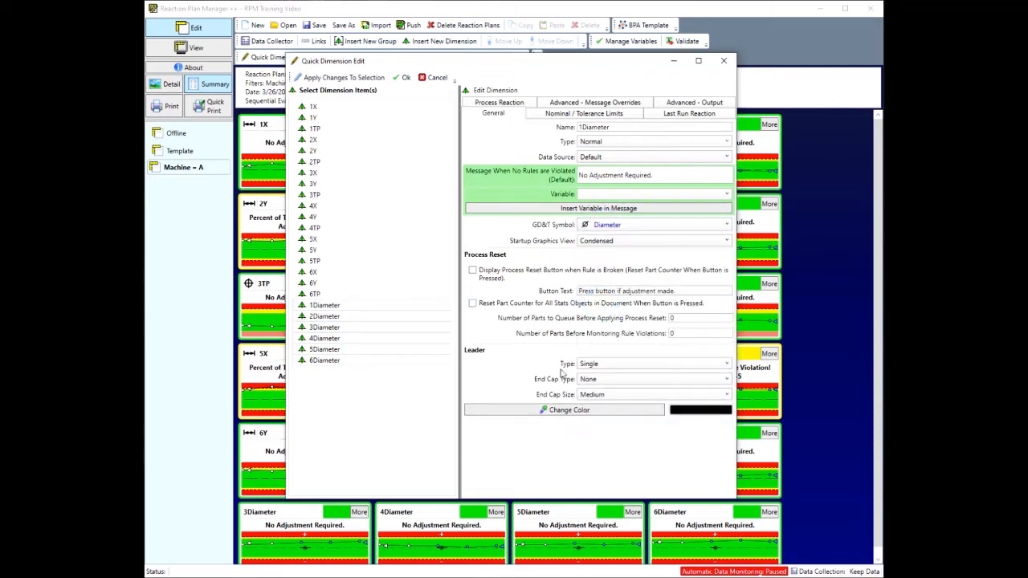
# Set the maximum number of parts to calculate process statistics to 35 for the selected Diameter dimensions and accept the Quick Dimension Edit changes.
pyautogui.click(514, 104)
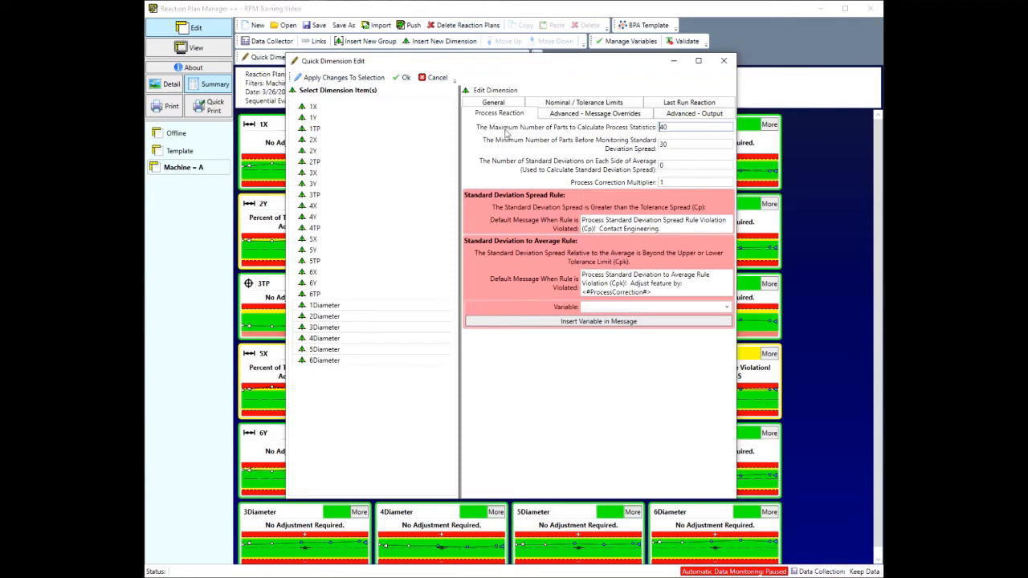
pyautogui.moveTo(509, 131)
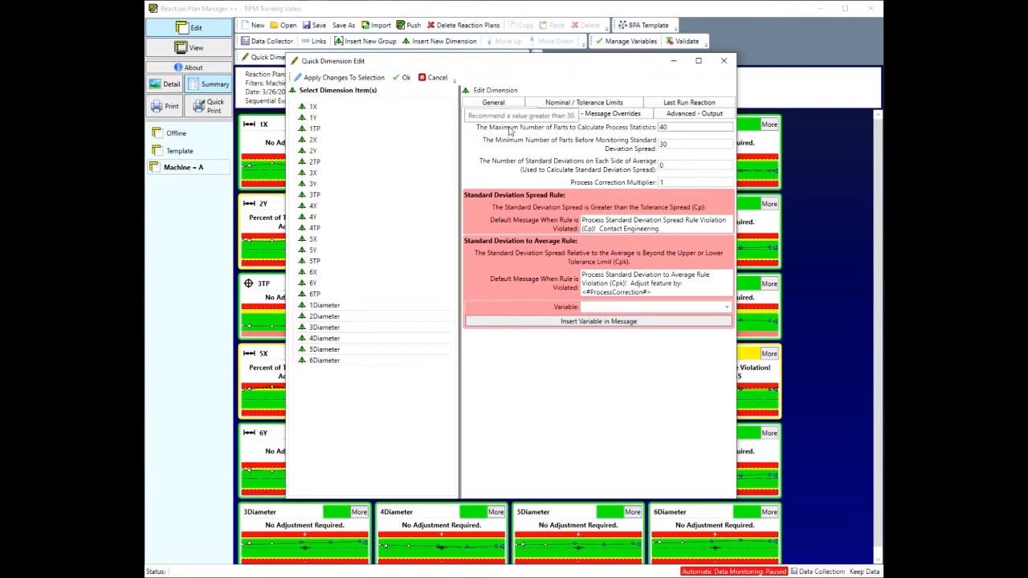
pyautogui.click(692, 127)
pyautogui.write('35')
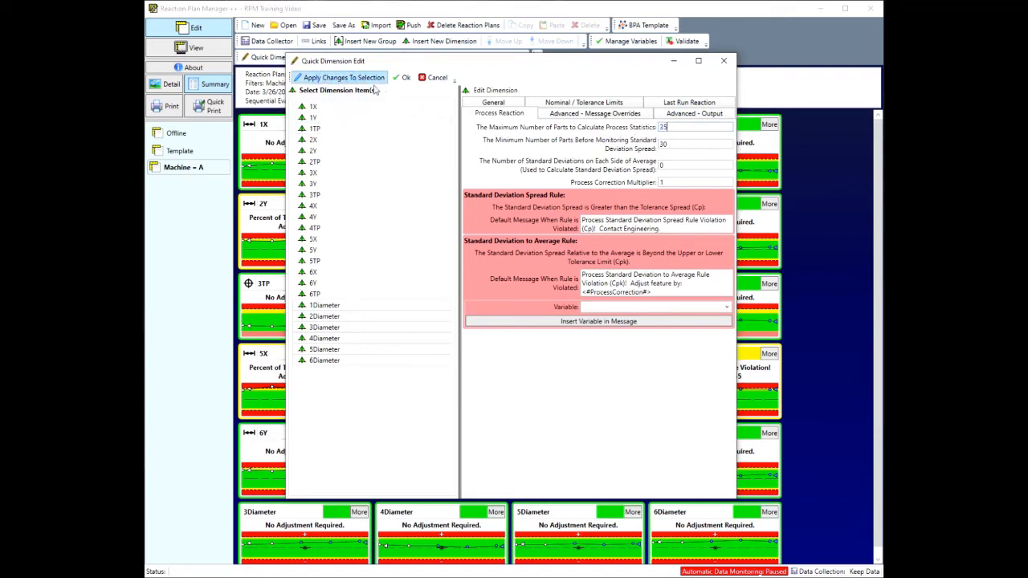
pyautogui.click(402, 78)
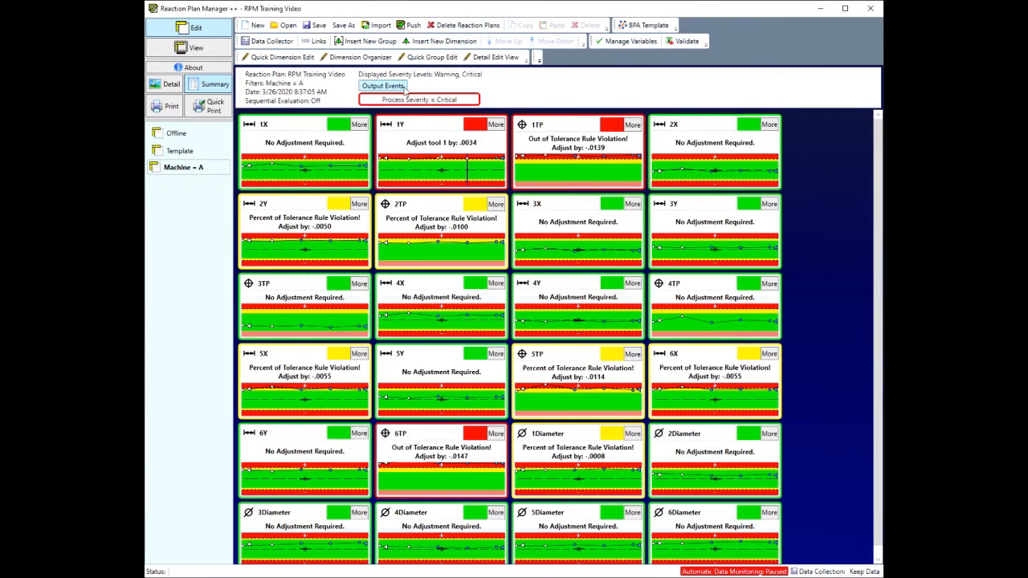
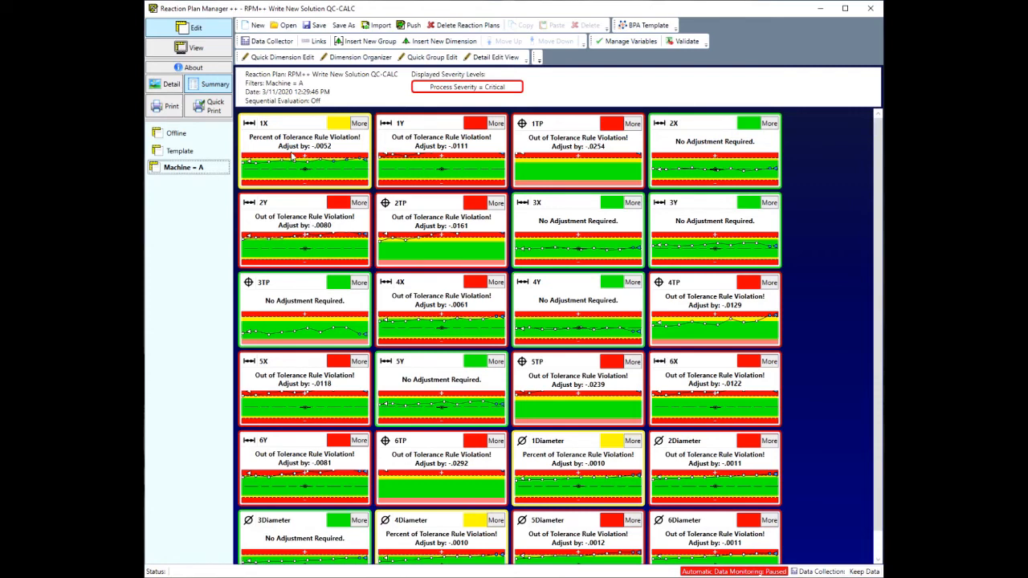
# In the Dimension Organizer, create a new group from dimensions 1X, 1Y, 1TP and 1Diameter.
pyautogui.click(363, 64)
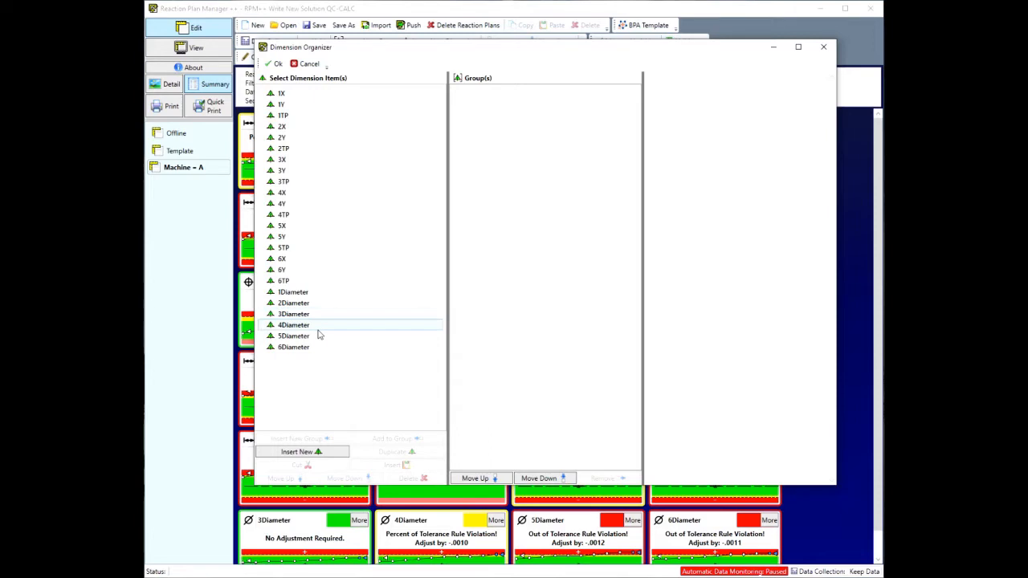
pyautogui.click(285, 94)
pyautogui.keyDown('shift'); pyautogui.click(293, 116); pyautogui.keyUp('shift')
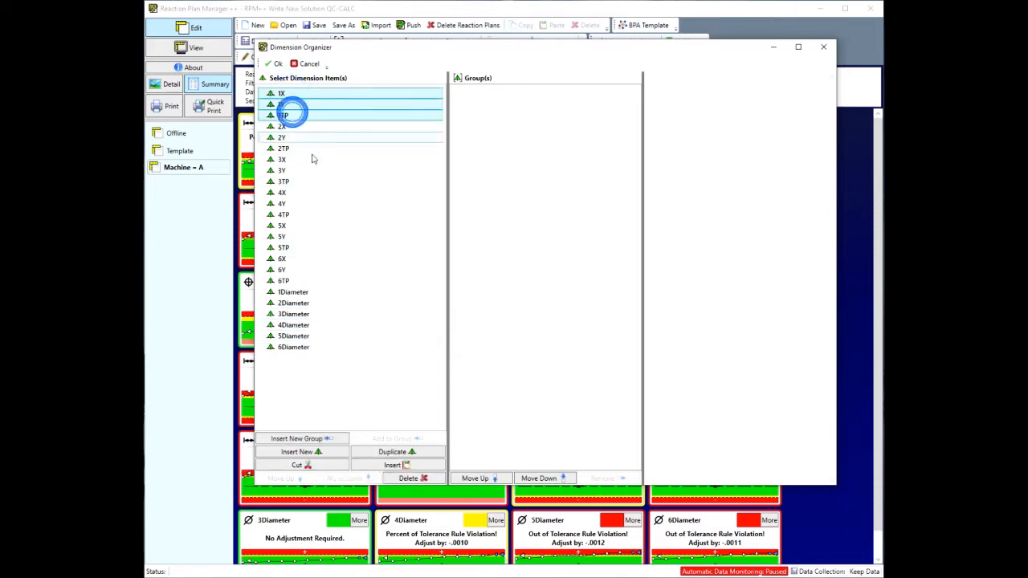
pyautogui.keyDown('ctrl'); pyautogui.click(325, 295); pyautogui.keyUp('ctrl')
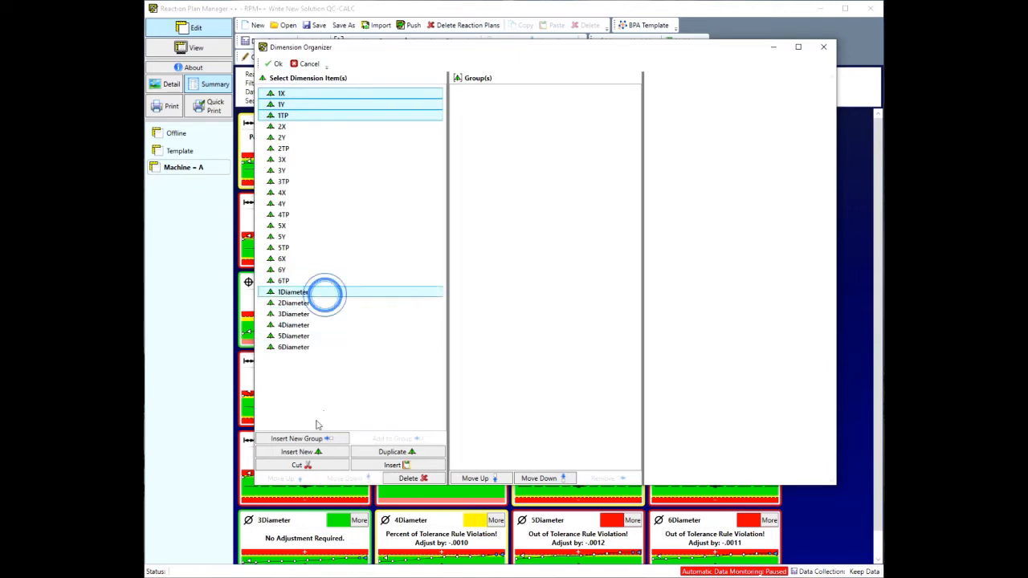
pyautogui.click(312, 440)
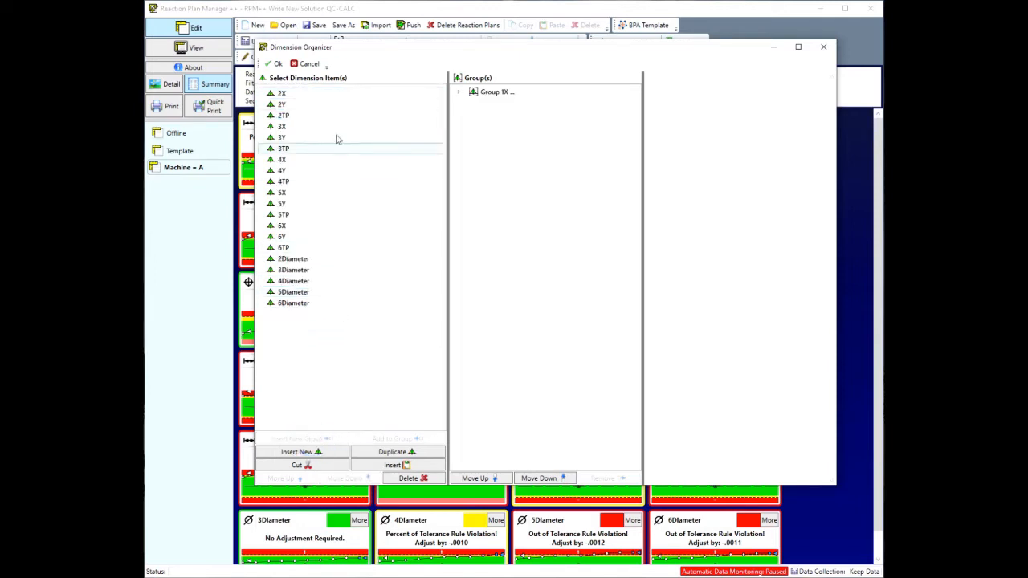
# Create a new group from dimensions 2X, 2Y, 2TP and 2Diameter.
pyautogui.click(302, 91)
pyautogui.keyDown('shift'); pyautogui.click(297, 116); pyautogui.keyUp('shift')
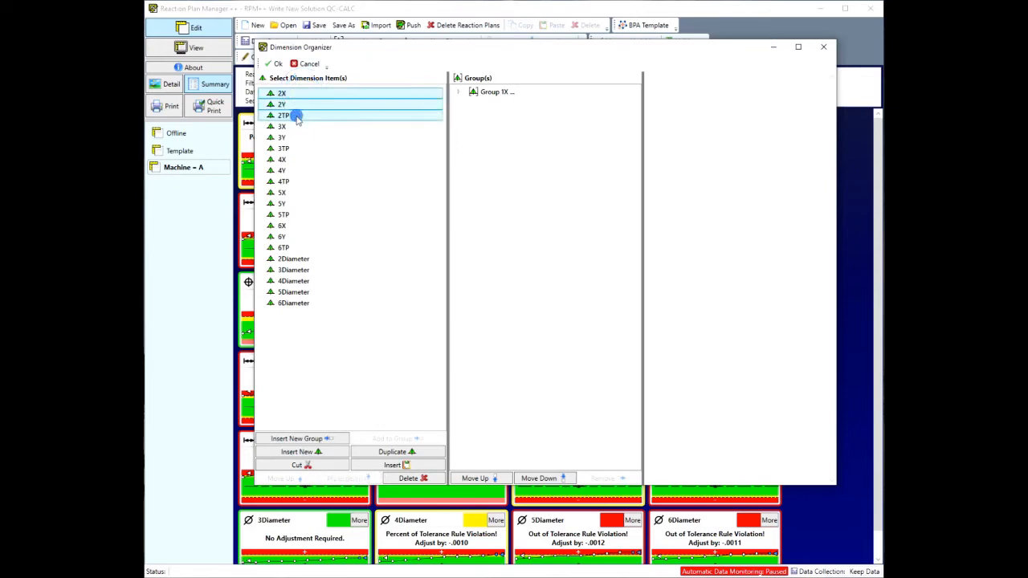
pyautogui.click(306, 259)
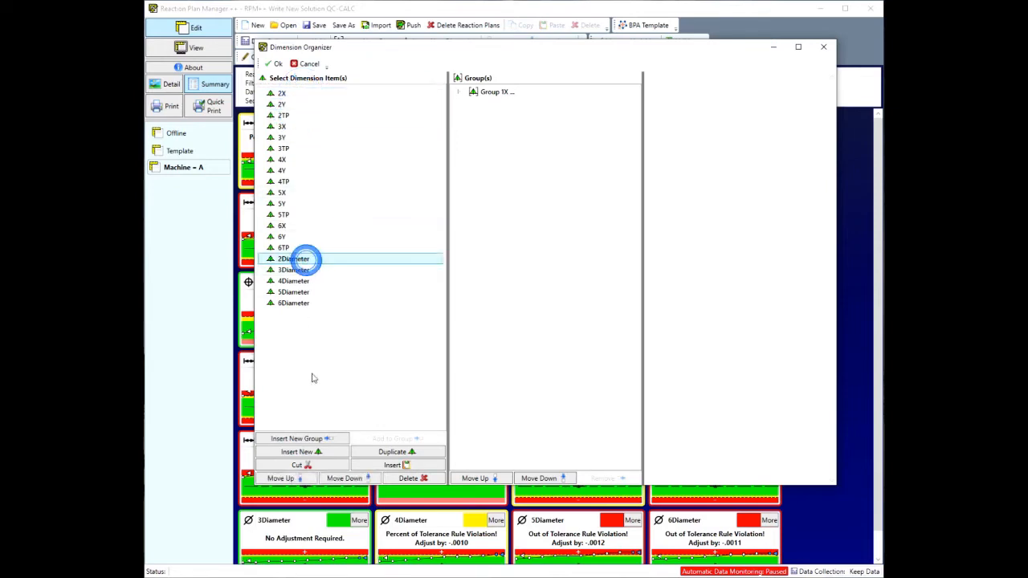
pyautogui.click(310, 94)
pyautogui.keyDown('shift'); pyautogui.click(312, 116); pyautogui.keyUp('shift')
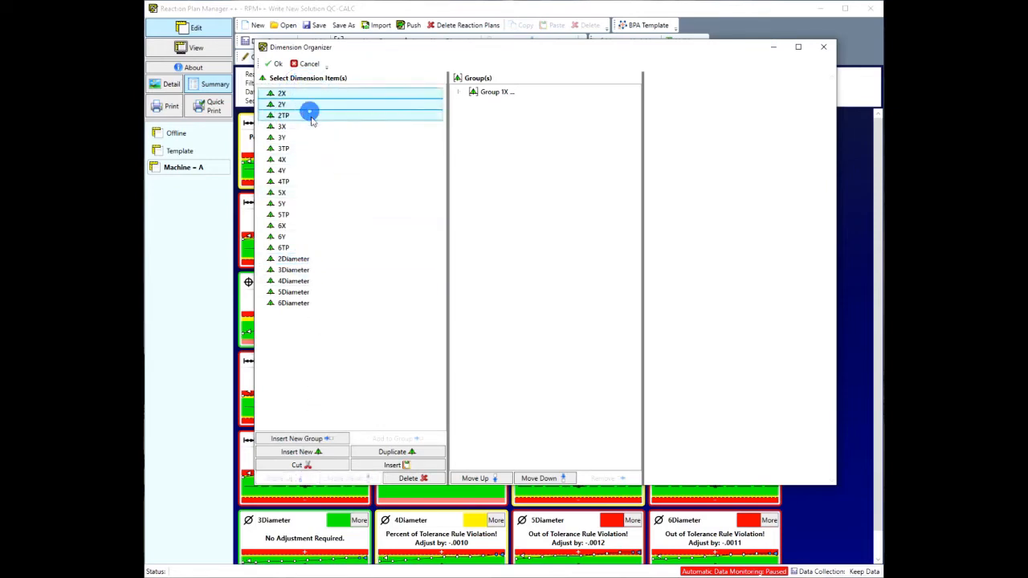
pyautogui.keyDown('ctrl'); pyautogui.click(308, 258); pyautogui.keyUp('ctrl')
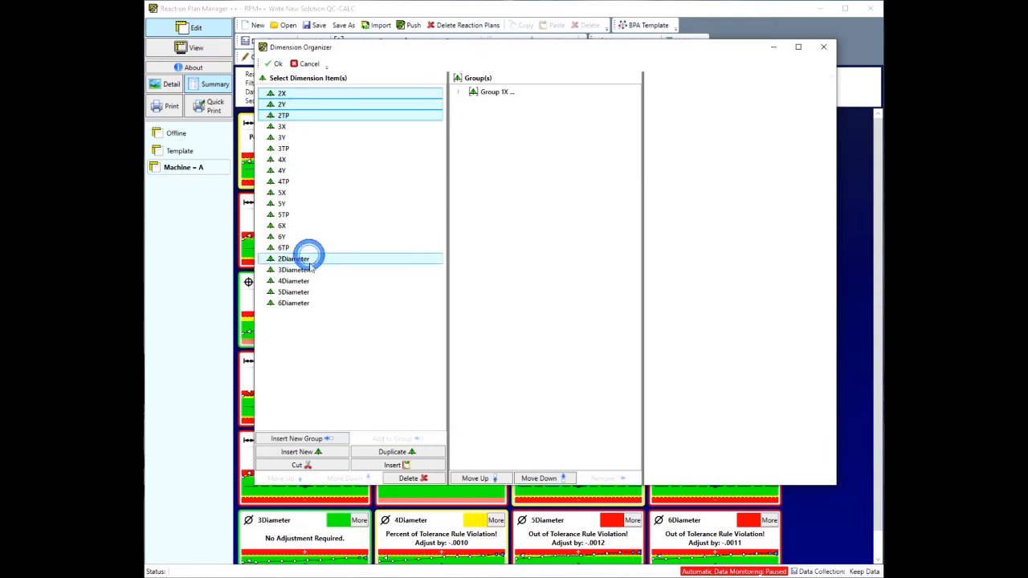
pyautogui.click(318, 439)
# Create one group from 3X, 3Y, 3TP and 3Diameter, and another from 4X, 4Y, 4TP and 4Diameter.
pyautogui.click(285, 94)
pyautogui.keyDown('shift'); pyautogui.click(285, 115); pyautogui.keyUp('shift')
pyautogui.keyDown('ctrl'); pyautogui.click(299, 226); pyautogui.keyUp('ctrl')
pyautogui.click(312, 438)
pyautogui.click(289, 94)
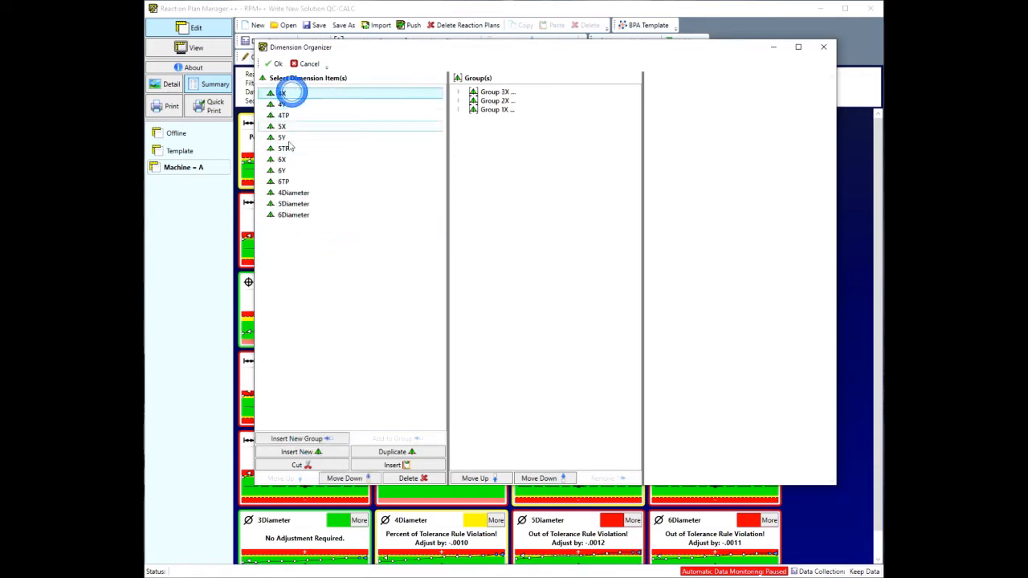
pyautogui.keyDown('shift'); pyautogui.click(287, 116); pyautogui.keyUp('shift')
pyautogui.keyDown('ctrl'); pyautogui.click(293, 193); pyautogui.keyUp('ctrl')
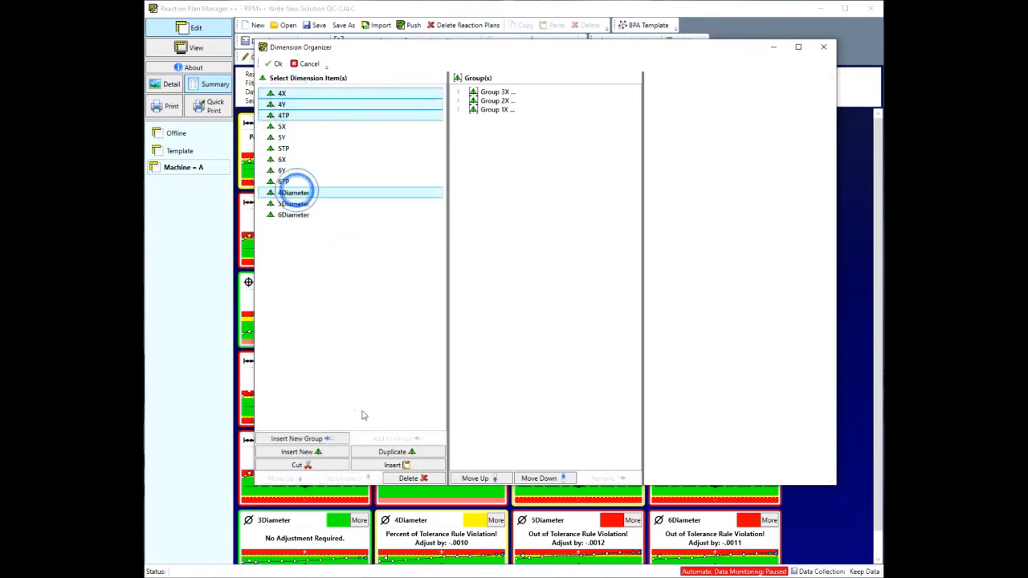
pyautogui.click(313, 438)
# Create one group from 5X, 5Y, 5TP and 5Diameter, and another from 6X, 6Y, 6TP and 6Diameter.
pyautogui.click(280, 93)
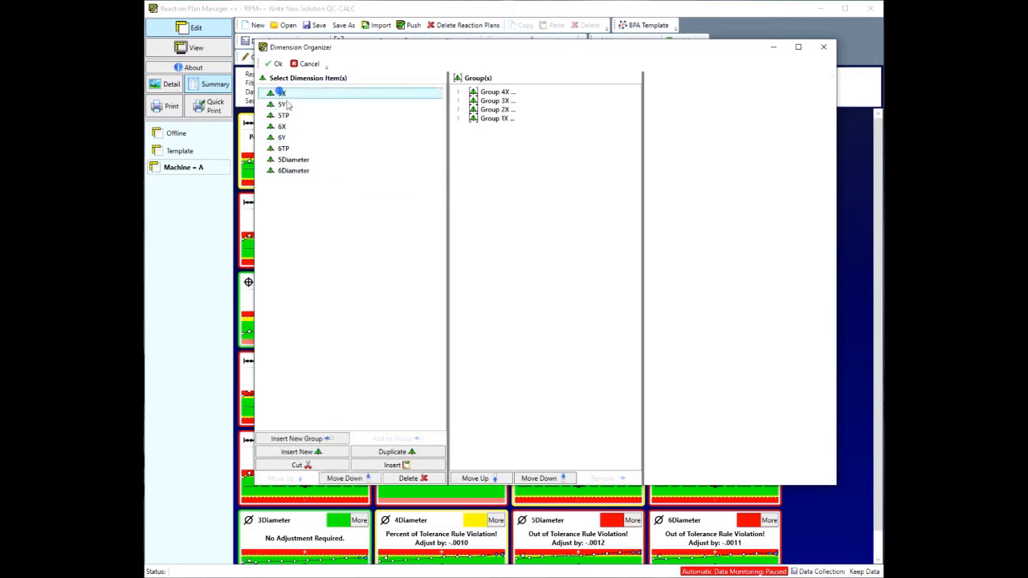
pyautogui.keyDown('shift'); pyautogui.click(283, 115); pyautogui.keyUp('shift')
pyautogui.keyDown('ctrl'); pyautogui.click(280, 160); pyautogui.keyUp('ctrl')
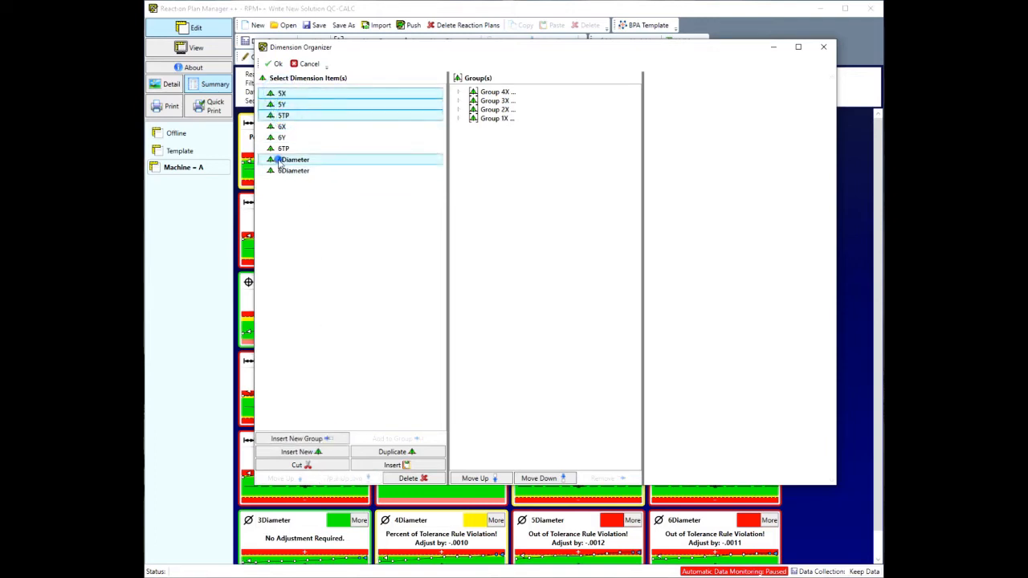
pyautogui.click(313, 438)
pyautogui.click(285, 93)
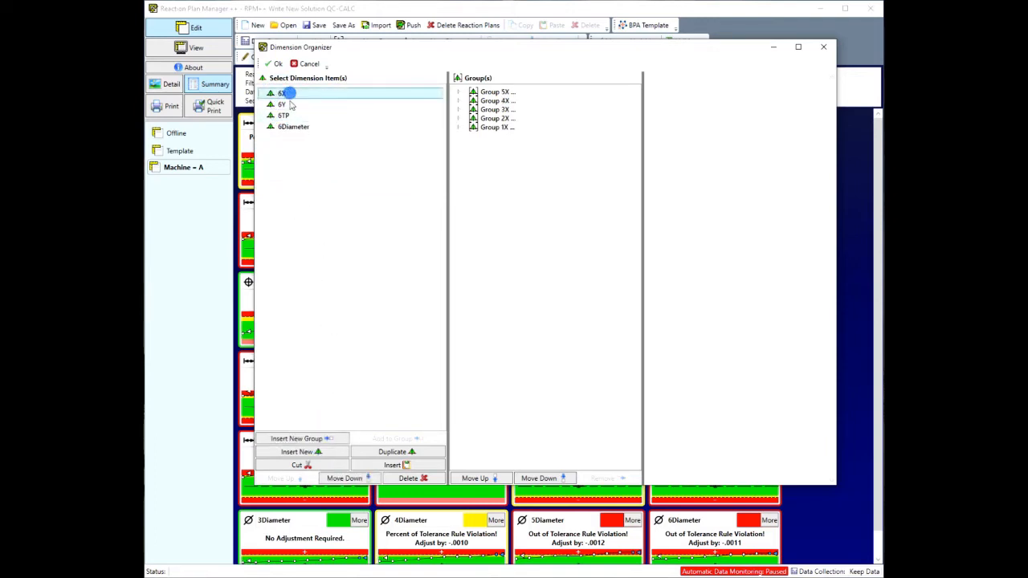
pyautogui.keyDown('shift'); pyautogui.click(283, 115); pyautogui.keyUp('shift')
pyautogui.keyDown('ctrl'); pyautogui.click(293, 126); pyautogui.keyUp('ctrl')
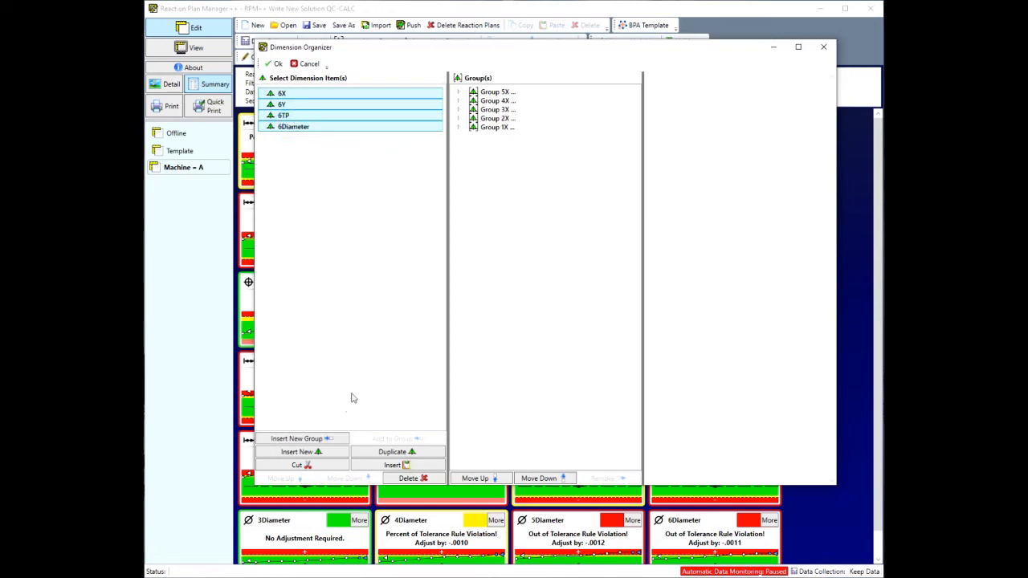
pyautogui.click(330, 438)
# Reorder the groups so that Group 6X comes last.
pyautogui.click(502, 92)
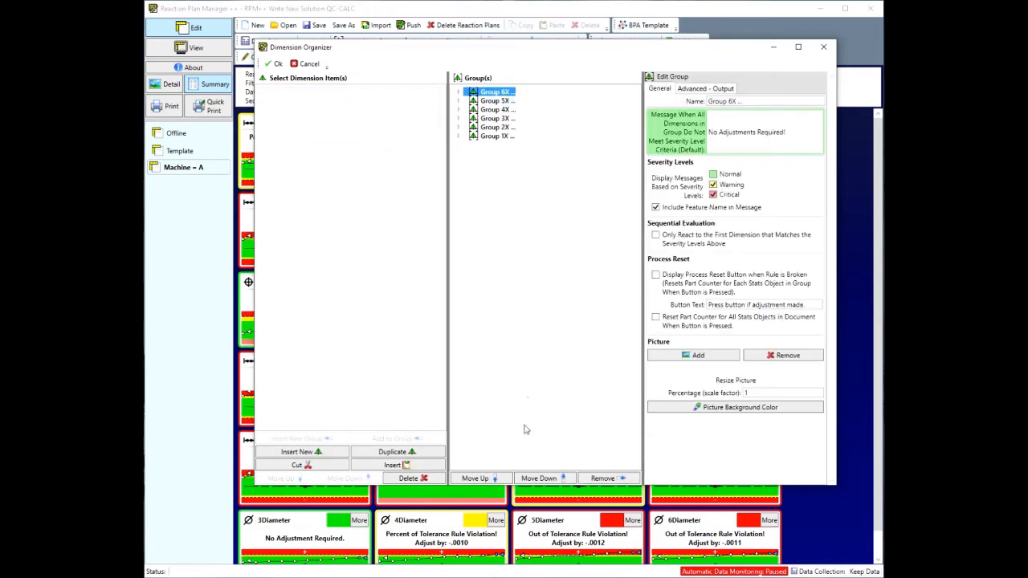
pyautogui.click(549, 478)
pyautogui.click(549, 477)
pyautogui.click(549, 477)
pyautogui.click(549, 478)
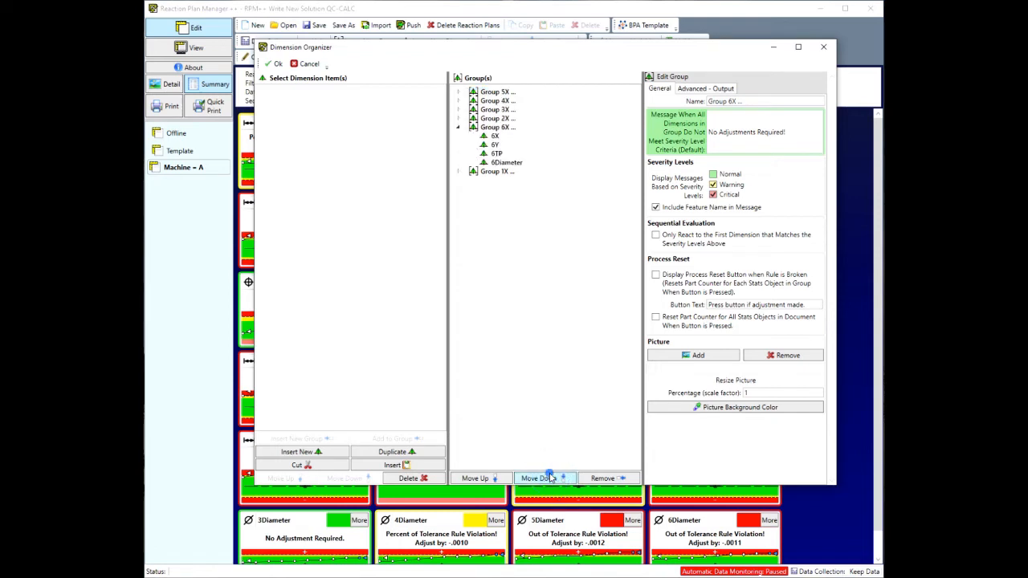
pyautogui.click(549, 478)
# Reorder the groups so that Group 1X comes first.
pyautogui.click(486, 127)
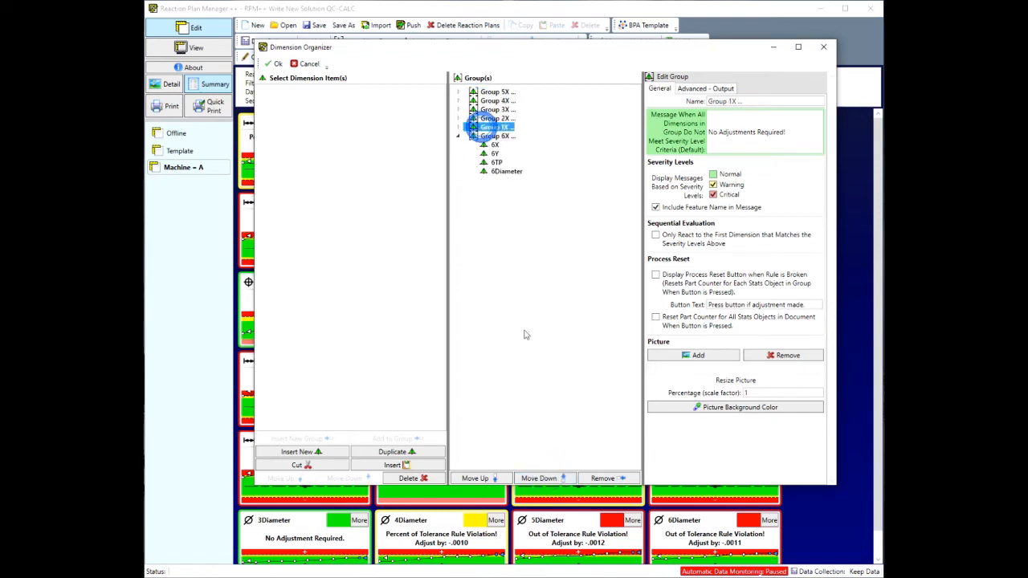
pyautogui.click(476, 477)
pyautogui.click(476, 478)
pyautogui.click(476, 477)
pyautogui.click(476, 478)
# Place Group 5X directly before Group 6X in the group order.
pyautogui.click(496, 135)
pyautogui.click(554, 478)
pyautogui.click(554, 478)
pyautogui.click(554, 477)
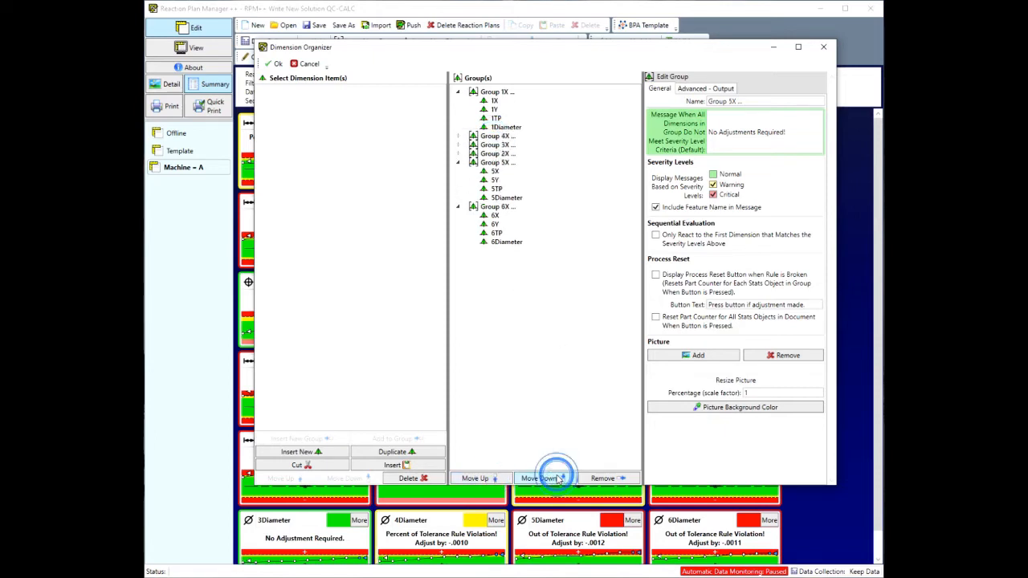
# Place Group 2X directly after Group 1X, and Group 4X directly after Group 3X.
pyautogui.click(486, 153)
pyautogui.click(498, 479)
pyautogui.click(498, 479)
pyautogui.click(498, 180)
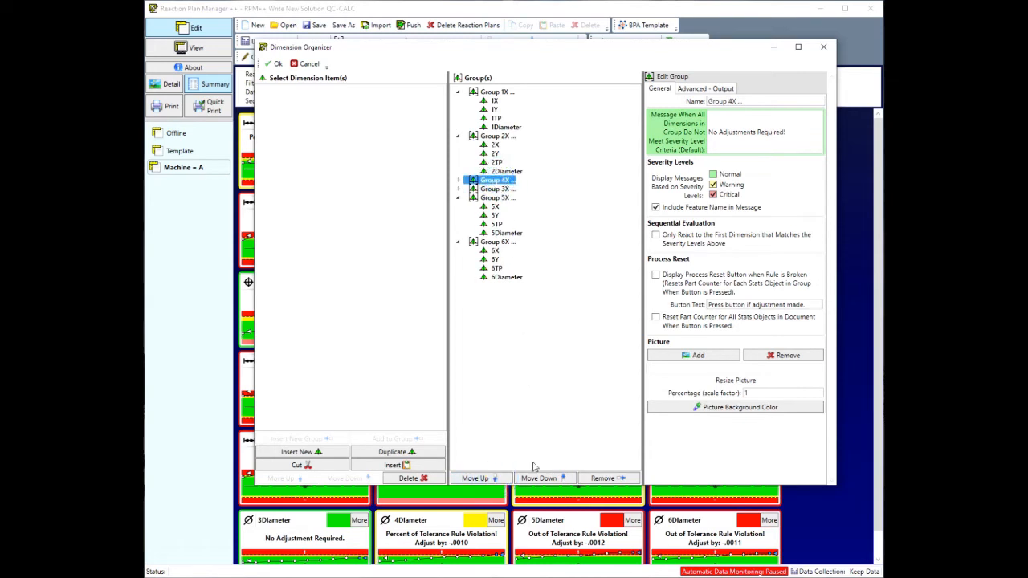
pyautogui.click(538, 478)
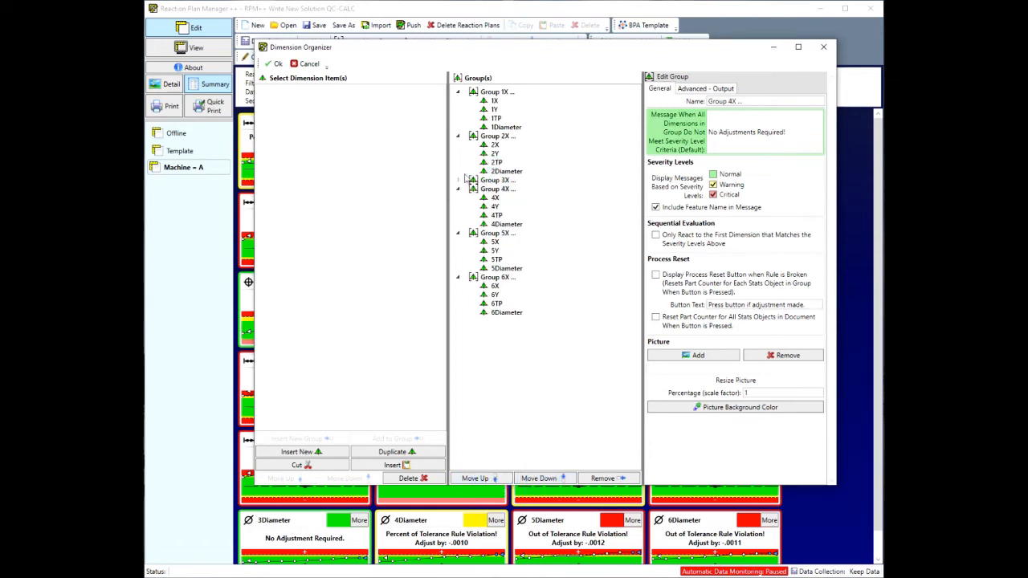
# Compare the editable settings of Group 1X with those of its dimension 1X.
pyautogui.click(491, 93)
pyautogui.click(493, 102)
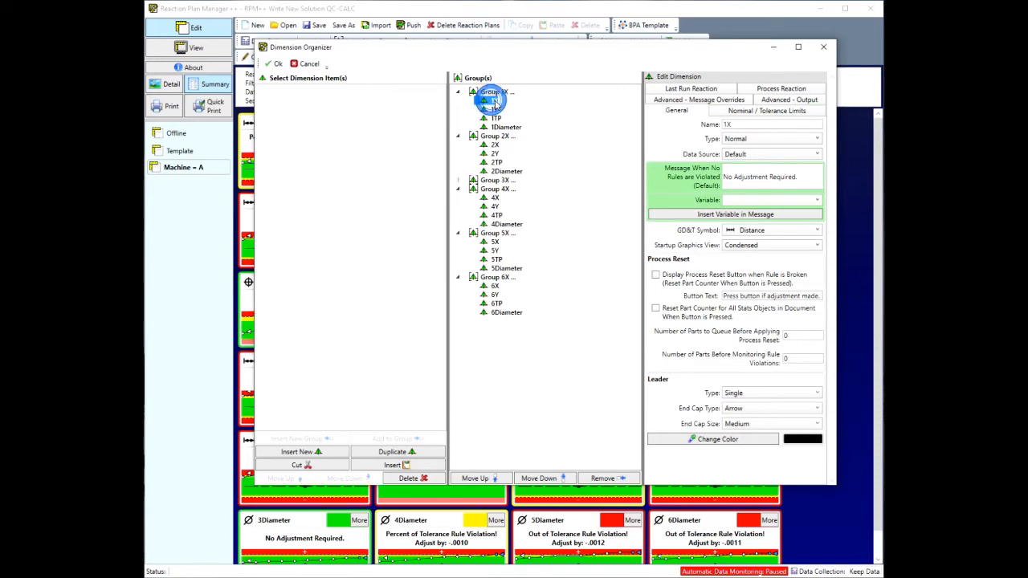
pyautogui.click(497, 92)
pyautogui.click(496, 102)
# Rename Group 1X as Hole 1.
pyautogui.click(496, 92)
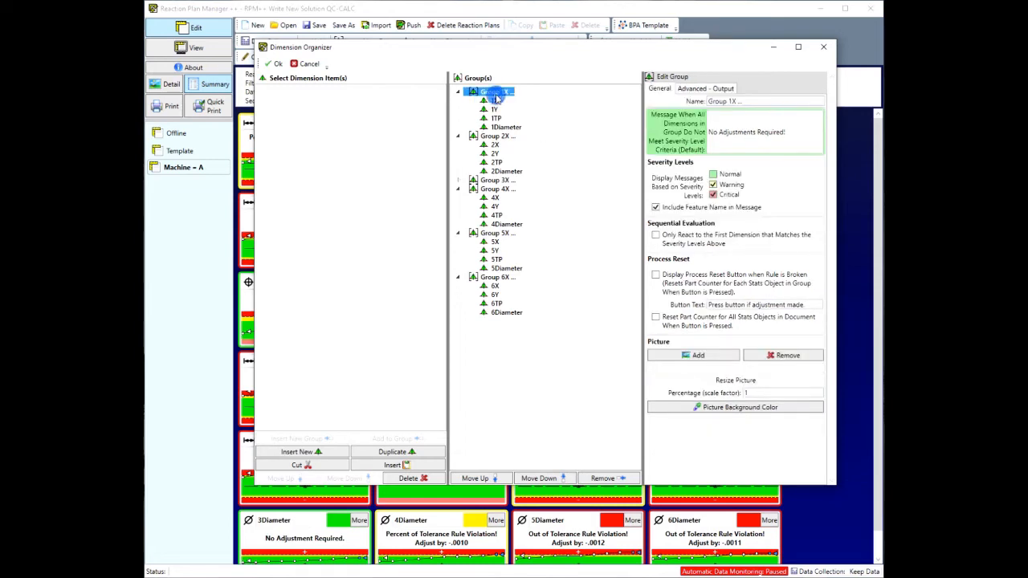
pyautogui.click(755, 99)
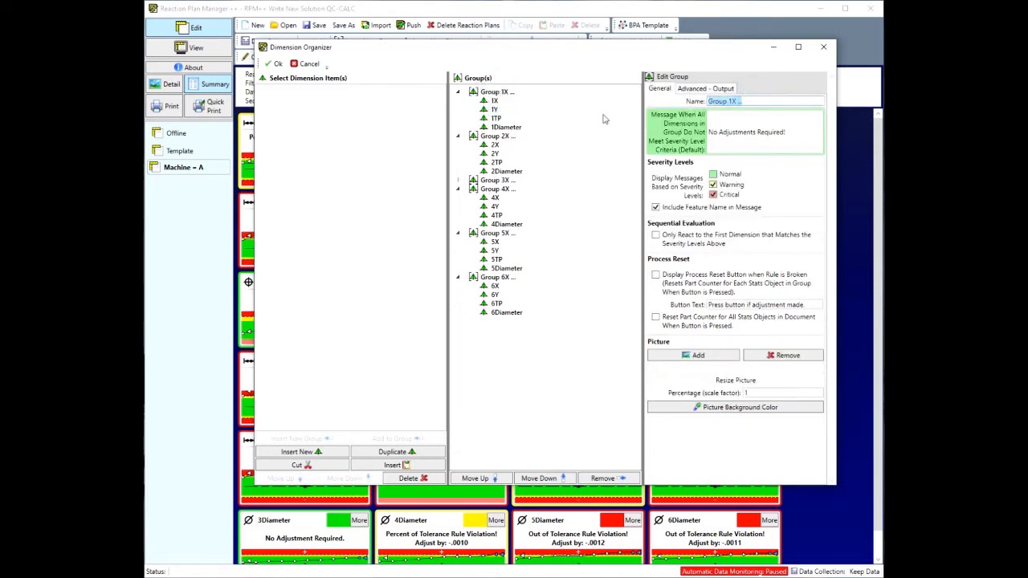
pyautogui.write('Hole 1')
# Rename Group 2X as Hole 2 and Group 3X as Hole 3.
pyautogui.click(501, 136)
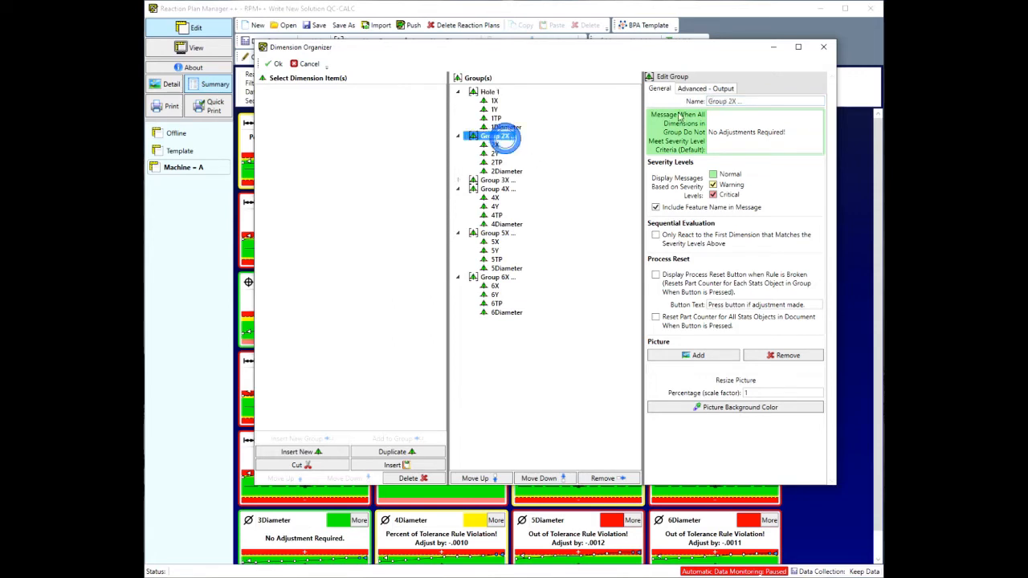
pyautogui.click(737, 100)
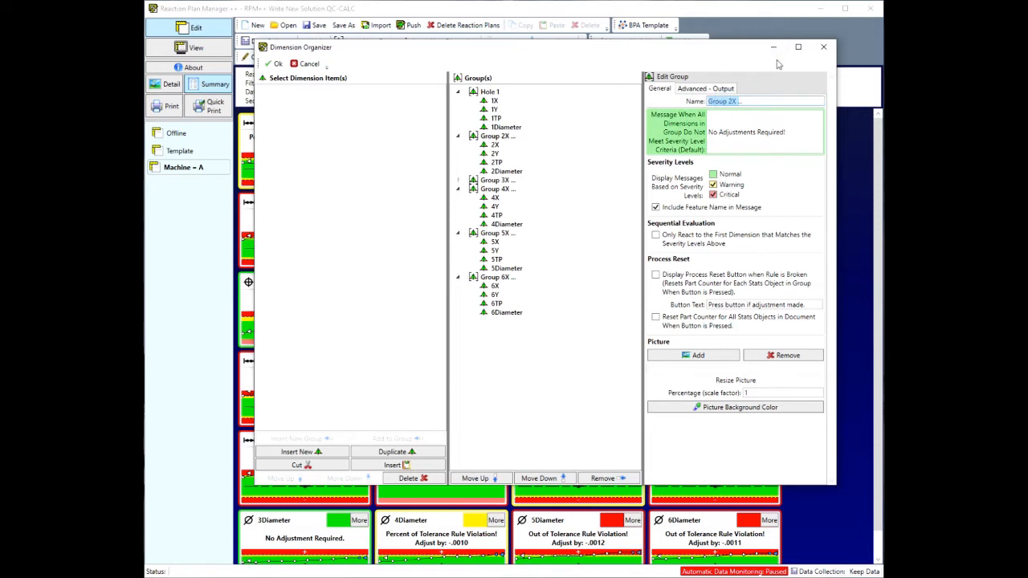
pyautogui.click(763, 99)
pyautogui.write('Hole 2')
pyautogui.click(495, 180)
pyautogui.click(743, 101)
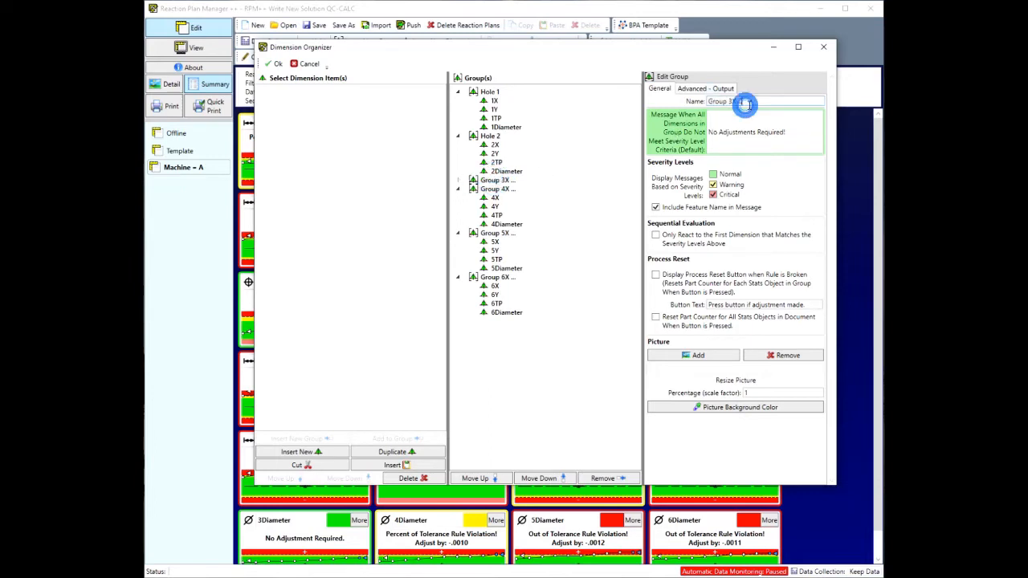
pyautogui.write('Hole 3')
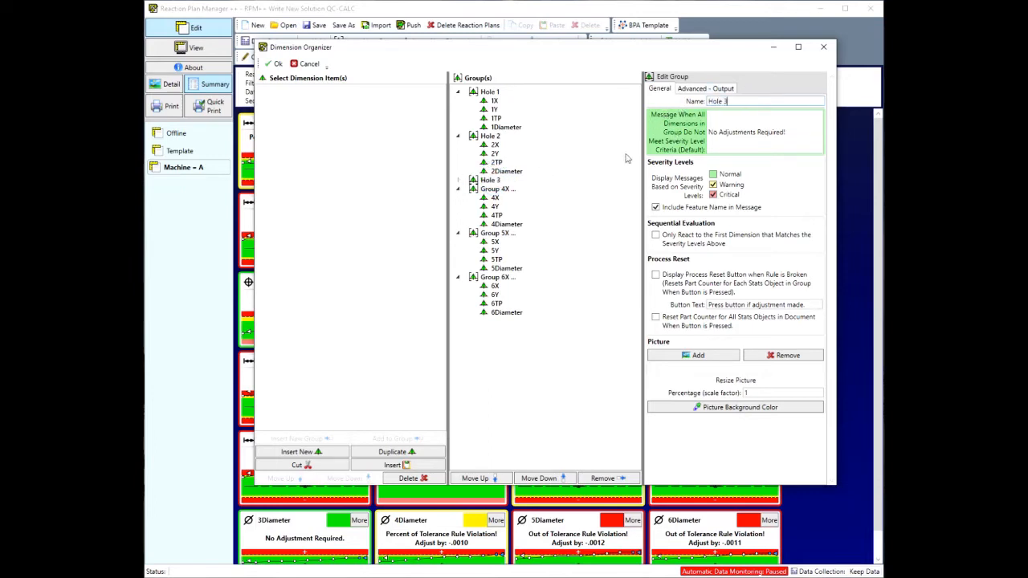
# Rename Group 4X as Hole 4 and Group 5X as Hole 5.
pyautogui.click(499, 189)
pyautogui.click(755, 101)
pyautogui.write('H')
pyautogui.click(490, 233)
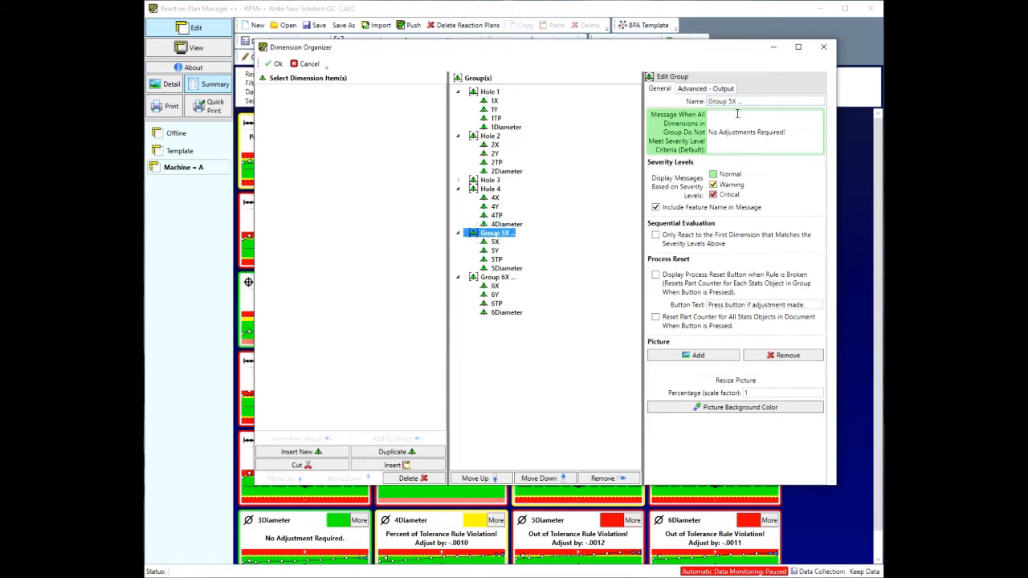
pyautogui.click(751, 100)
pyautogui.write('Hole')
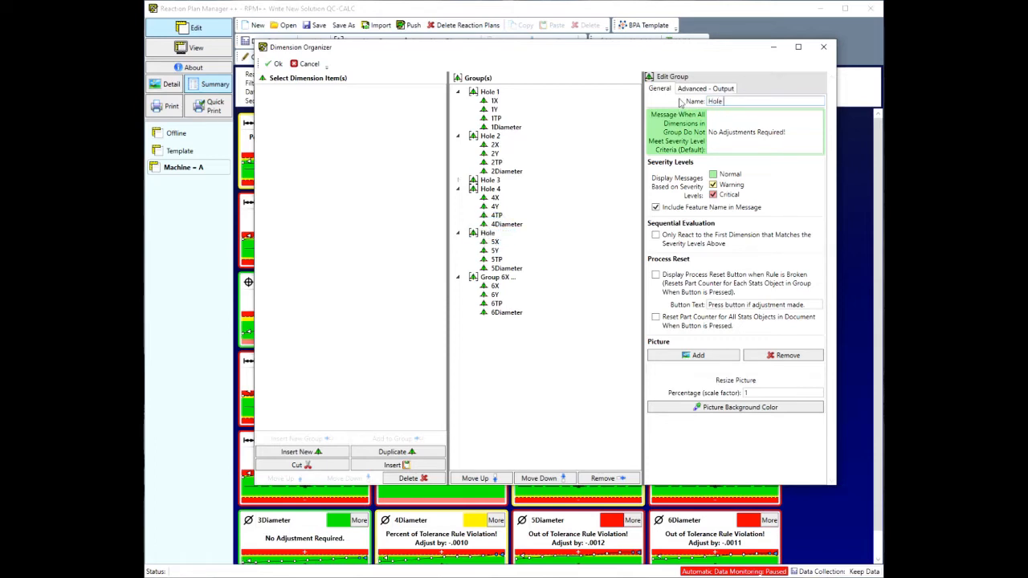
pyautogui.write(' 5')
# Rename Group 6X as Hole 6 and accept the changes made in the Dimension Organizer.
pyautogui.click(496, 277)
pyautogui.click(745, 101)
pyautogui.click(762, 102)
pyautogui.write('H')
pyautogui.click(274, 64)
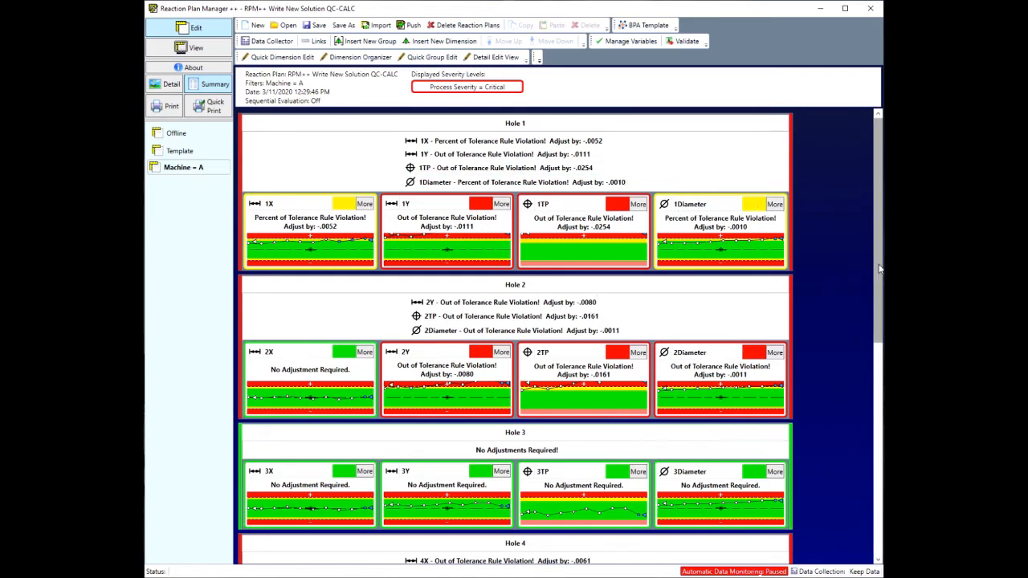
# Review the renamed groups in the summary view and the individual detail view of each hole group.
pyautogui.scroll(-5, 842, 274)
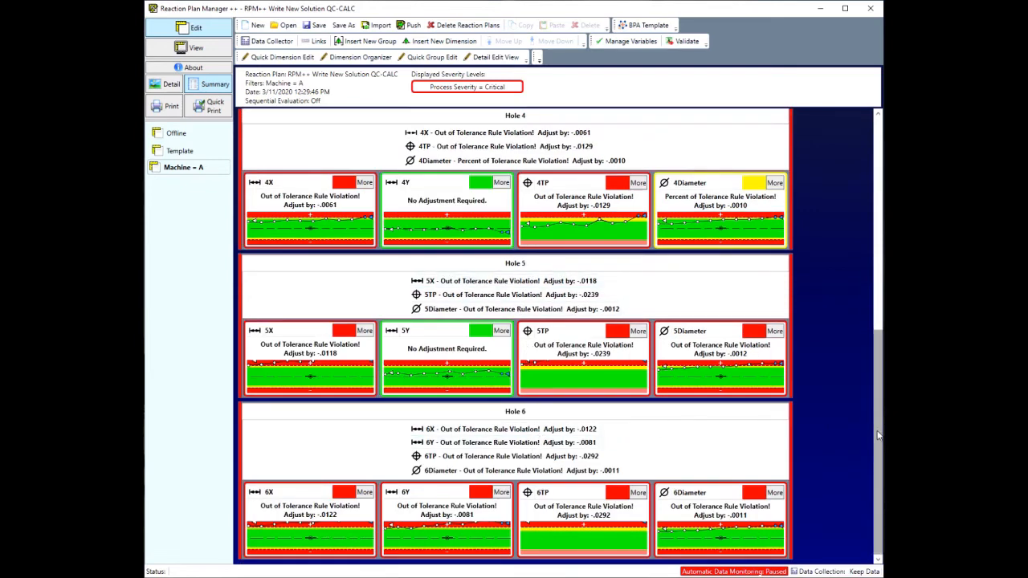
pyautogui.moveTo(878, 461); pyautogui.dragTo(877, 257)
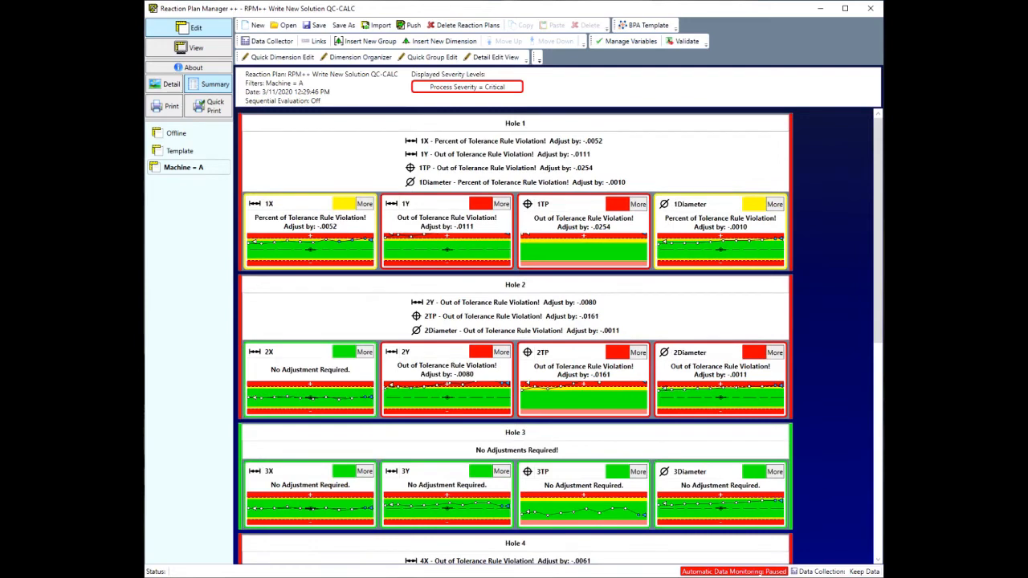
pyautogui.click(166, 85)
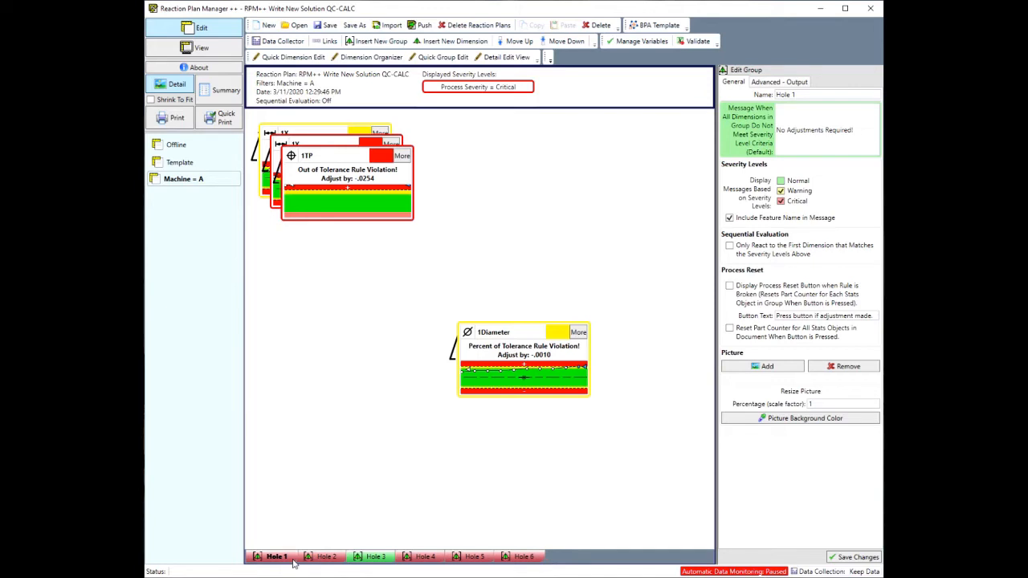
pyautogui.click(320, 558)
pyautogui.click(378, 557)
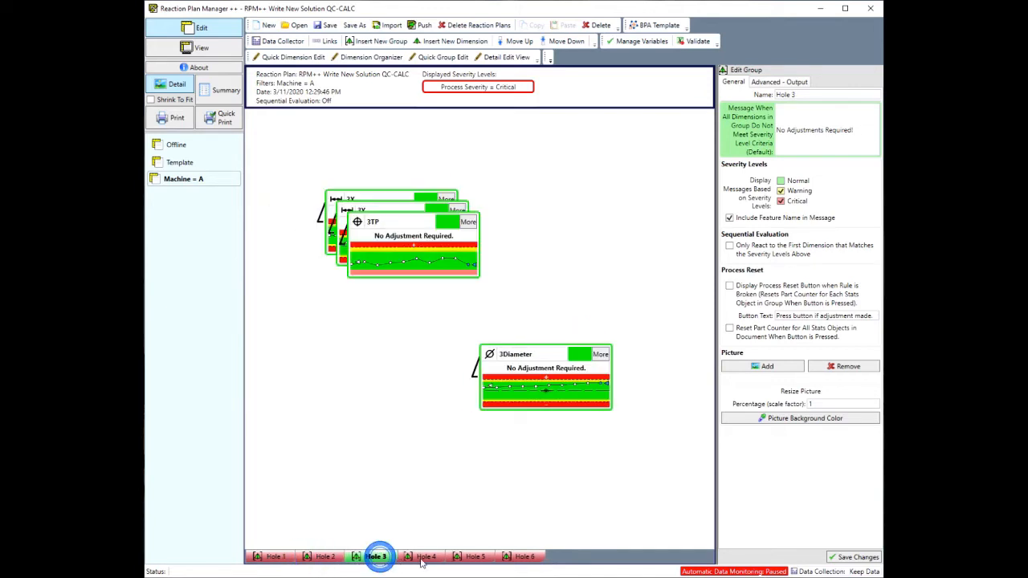
pyautogui.click(424, 556)
pyautogui.click(474, 556)
pyautogui.click(522, 556)
pyautogui.click(464, 558)
pyautogui.click(426, 557)
pyautogui.click(375, 557)
pyautogui.click(327, 558)
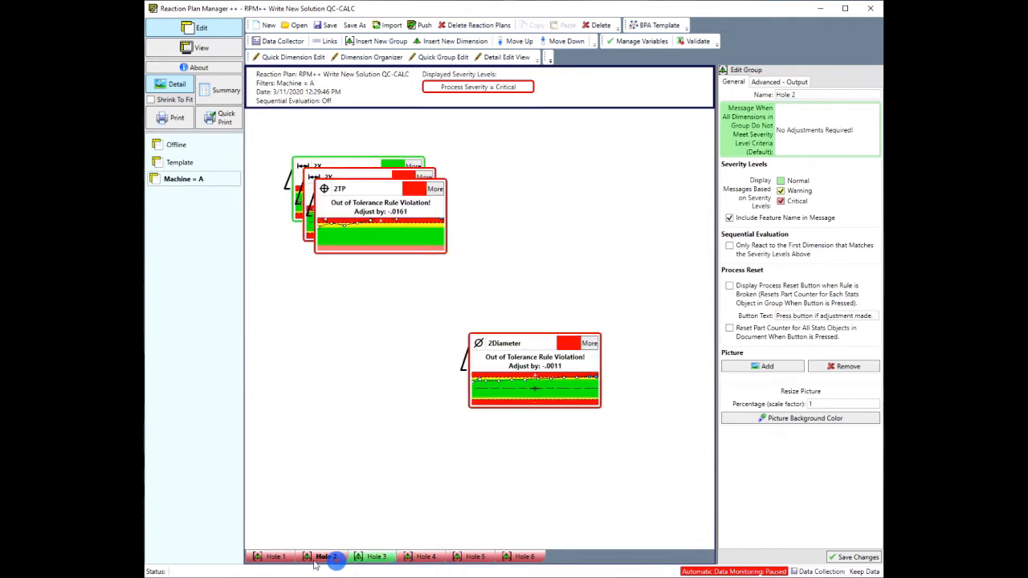
pyautogui.click(273, 556)
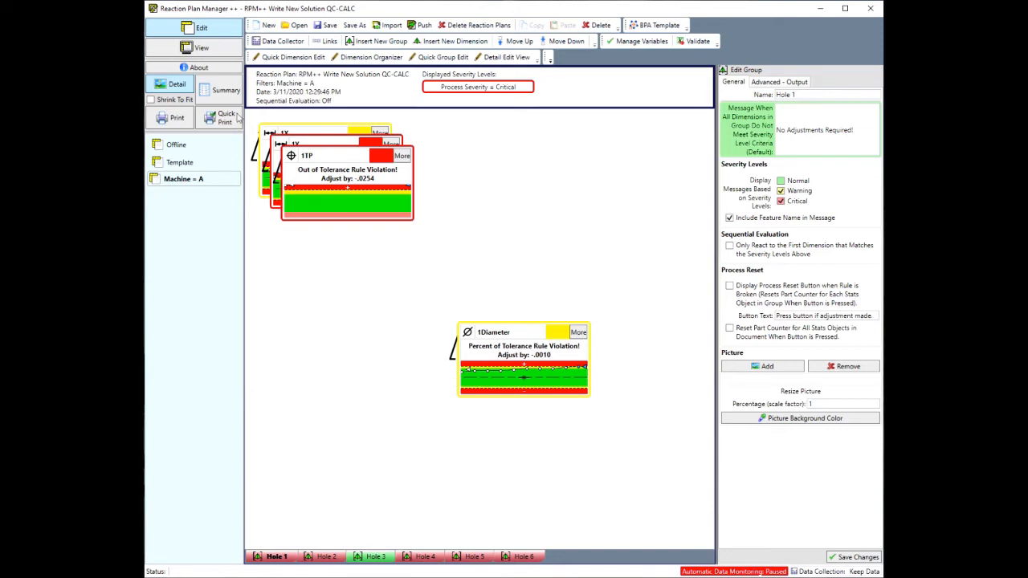
# From the summary view, make Hole 1 react only to its first matching dimension, display its process reset button when a rule is broken, and save.
pyautogui.click(209, 92)
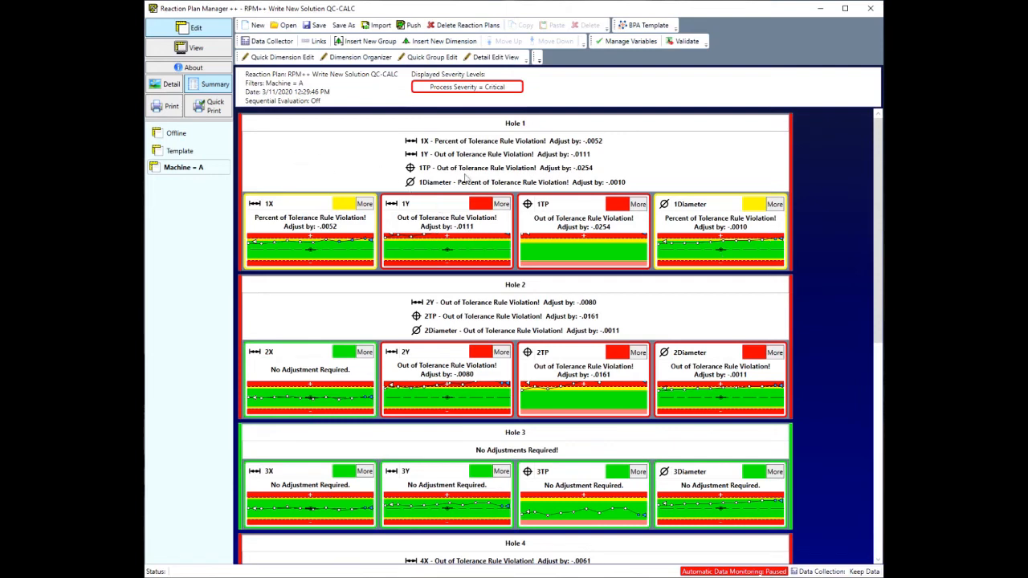
pyautogui.click(284, 152)
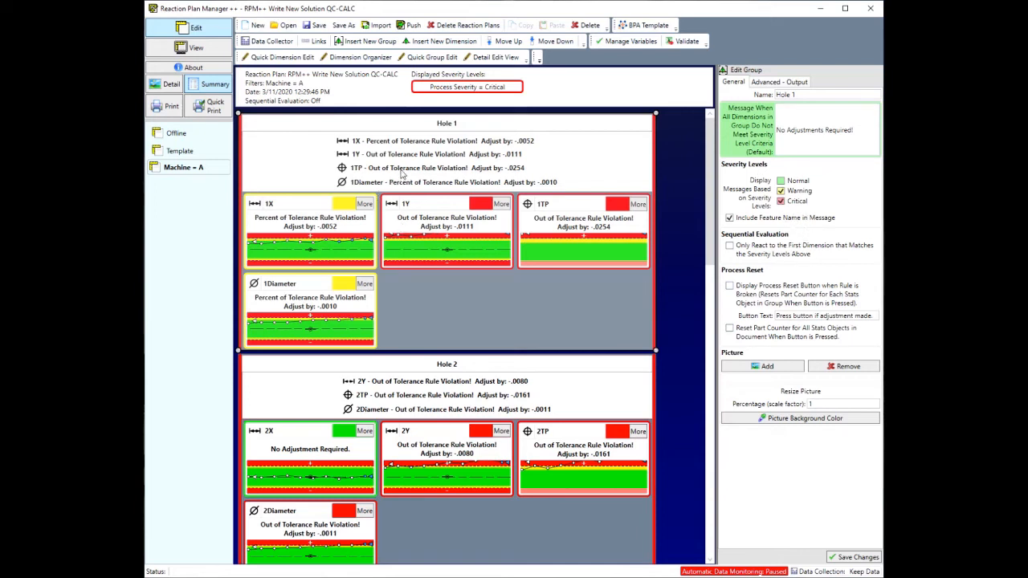
pyautogui.click(816, 94)
pyautogui.click(859, 131)
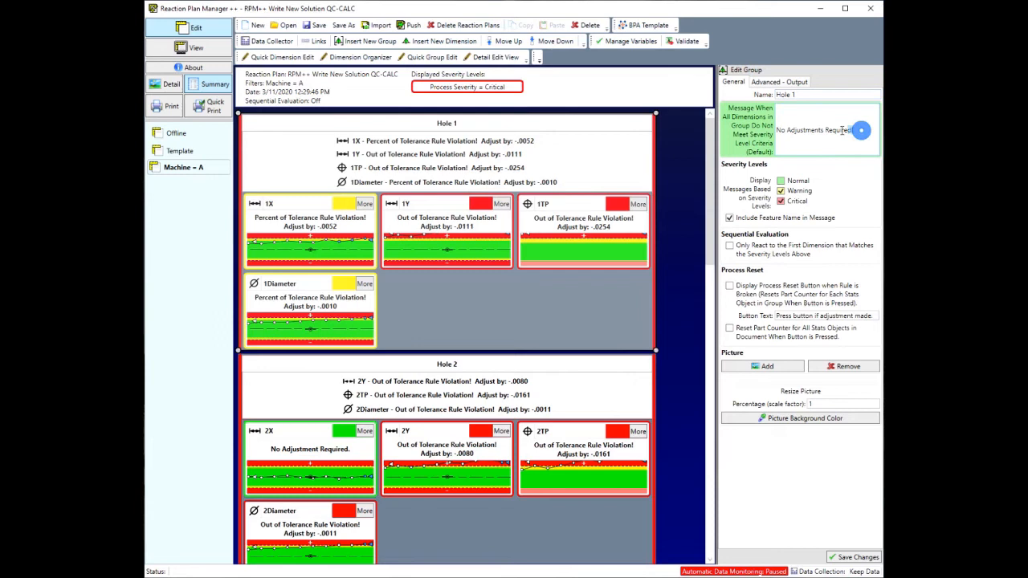
pyautogui.moveTo(842, 130); pyautogui.dragTo(775, 134)
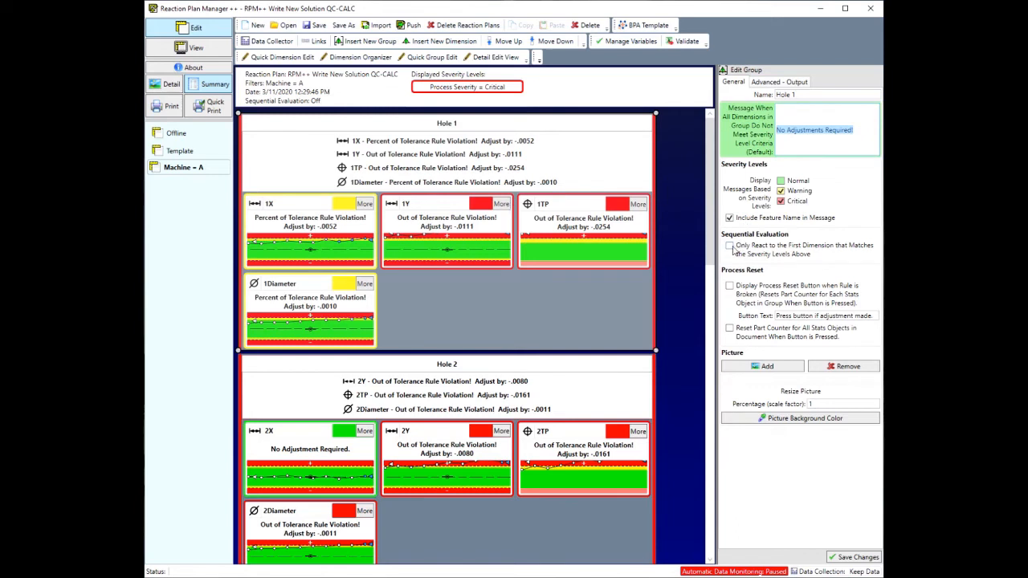
pyautogui.click(730, 247)
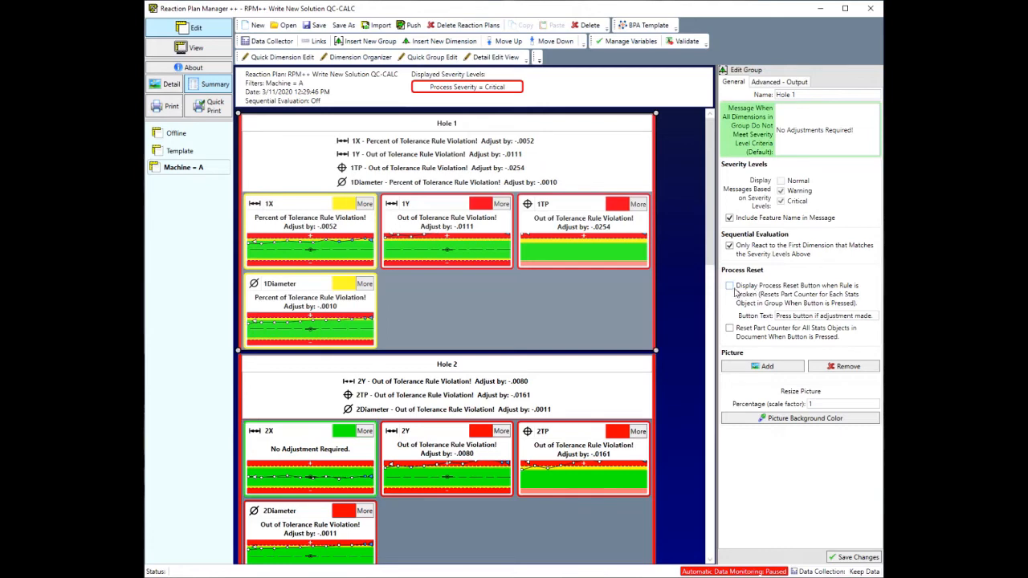
pyautogui.click(730, 286)
pyautogui.click(855, 557)
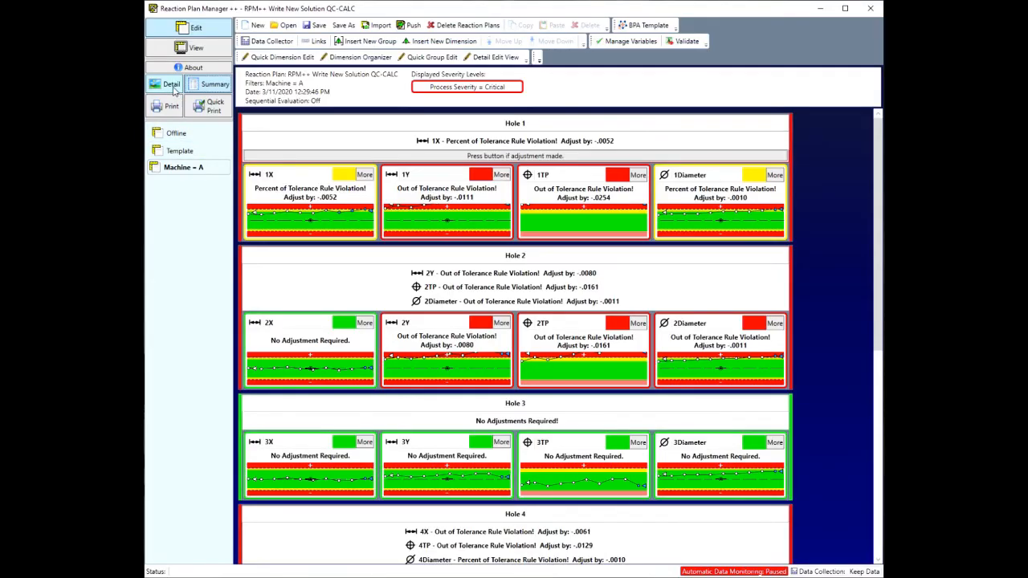
# Examine the detail pages of Hole 1 through Hole 6, ending back on Hole 1.
pyautogui.click(171, 85)
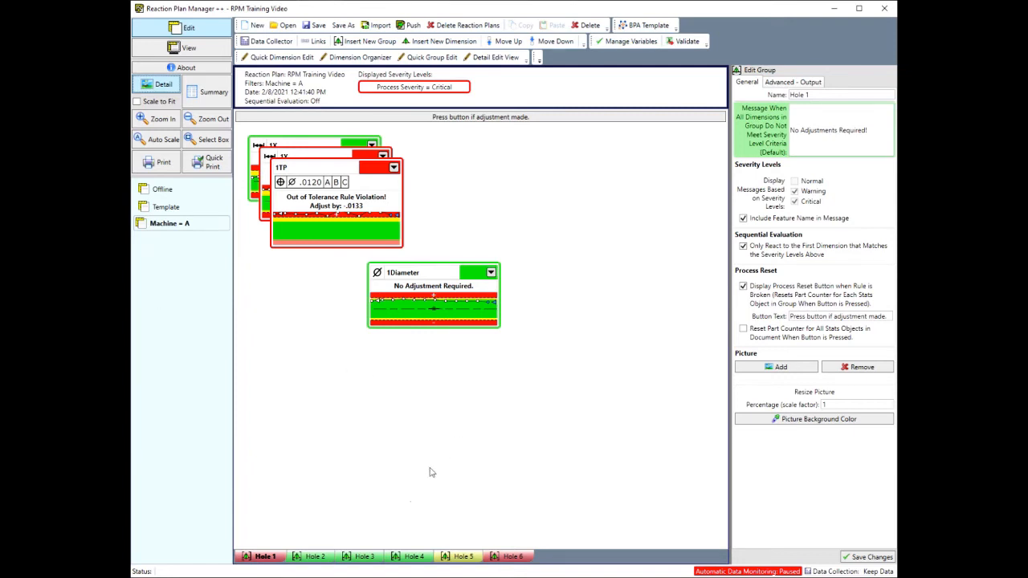
pyautogui.click(316, 560)
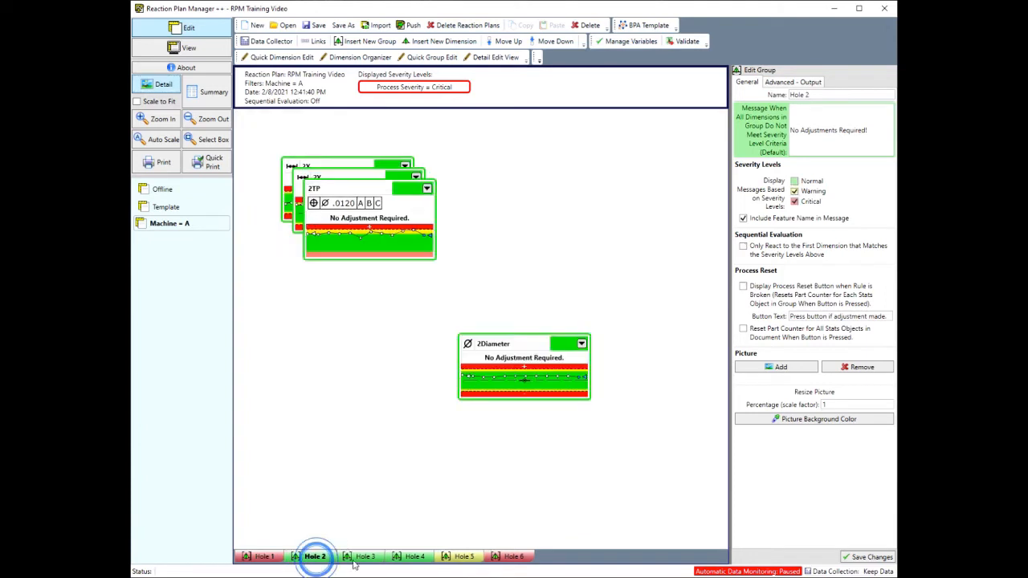
pyautogui.click(362, 560)
pyautogui.click(414, 560)
pyautogui.click(464, 559)
pyautogui.click(513, 560)
pyautogui.click(265, 560)
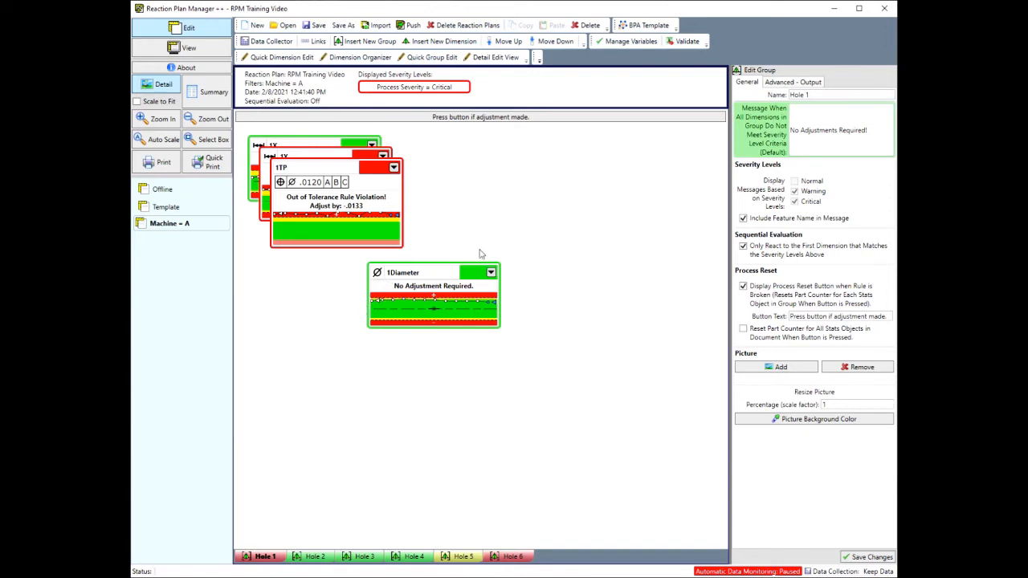
# Add the SimpleHoles picture from the Desktop to the image resources and assign it to Hole 1.
pyautogui.click(780, 368)
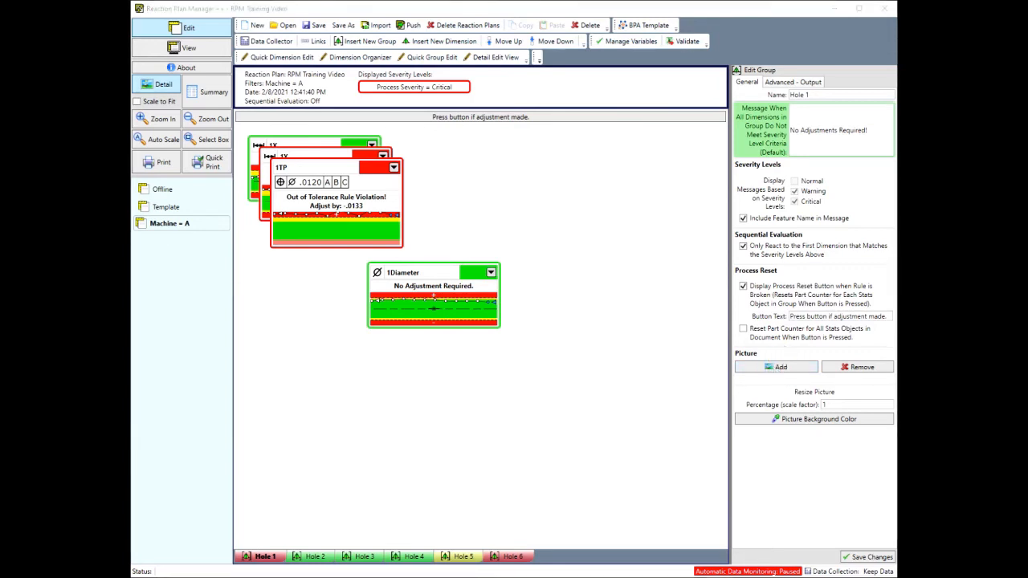
pyautogui.moveTo(243, 167); pyautogui.dragTo(378, 137)
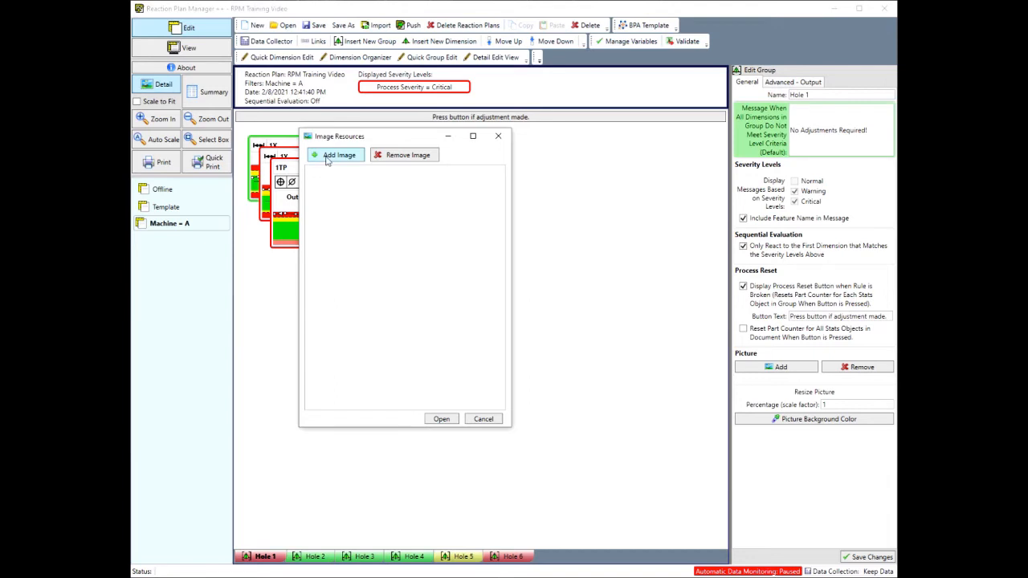
pyautogui.click(330, 156)
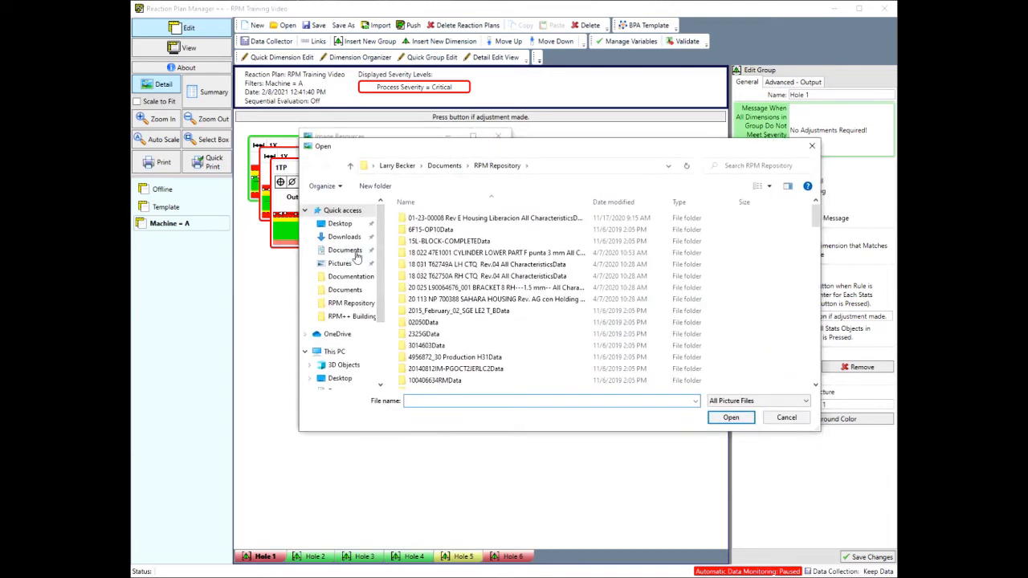
pyautogui.click(340, 224)
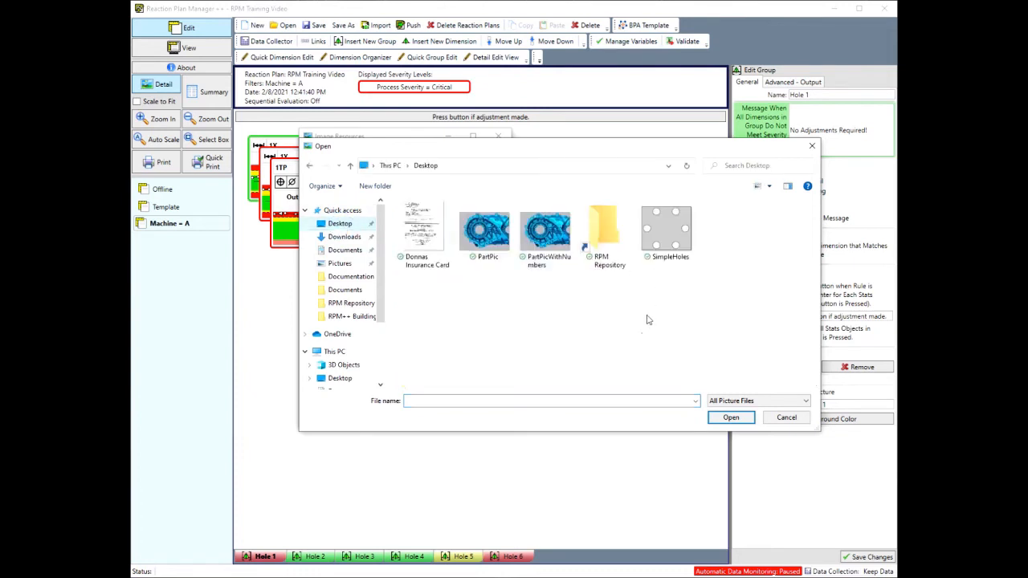
pyautogui.click(650, 250)
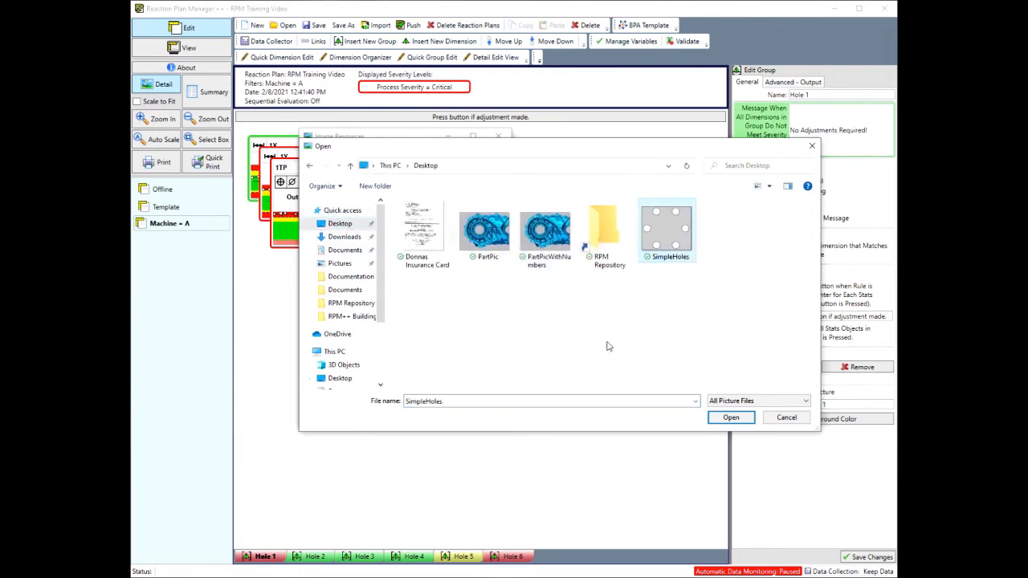
pyautogui.click(726, 417)
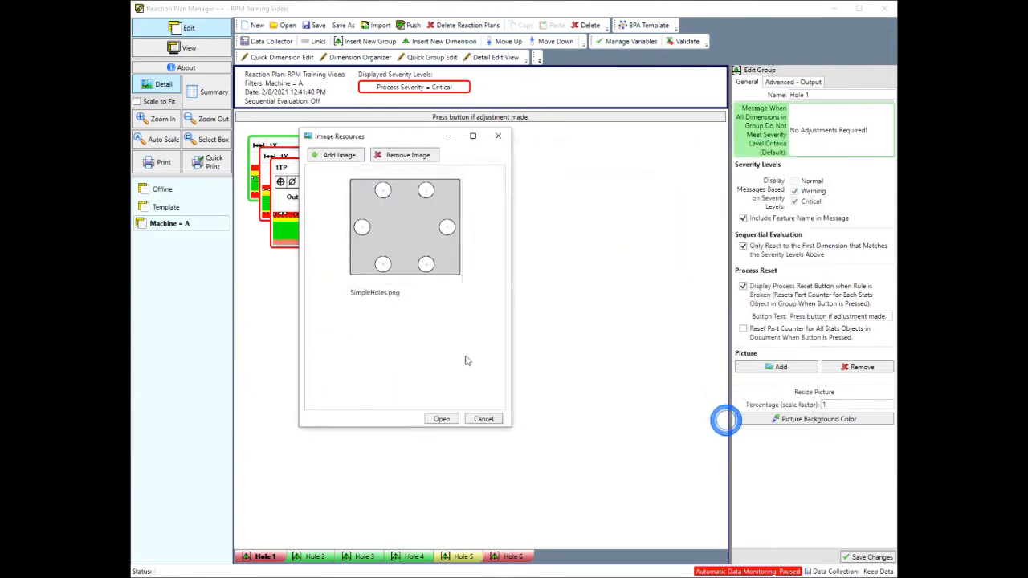
pyautogui.click(392, 254)
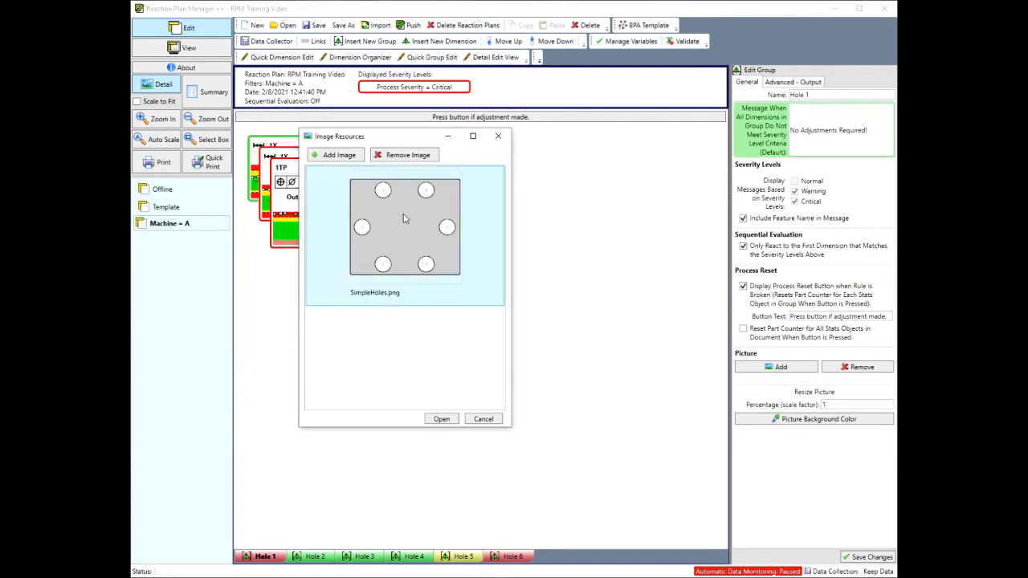
pyautogui.click(441, 419)
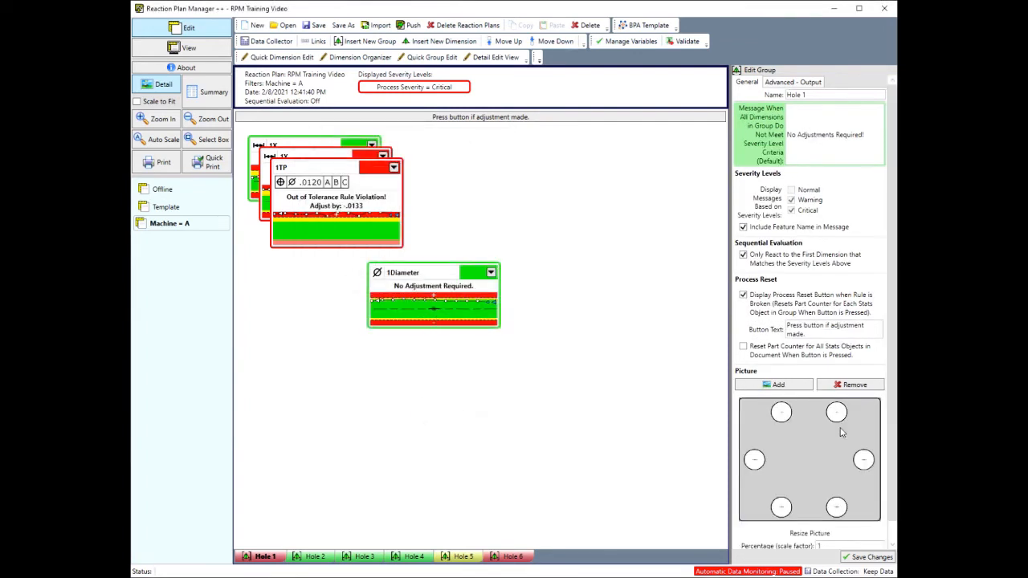
# Set the Hole 1 picture's background color to periwinkle blue and save the group changes.
pyautogui.scroll(-1, 858, 475)
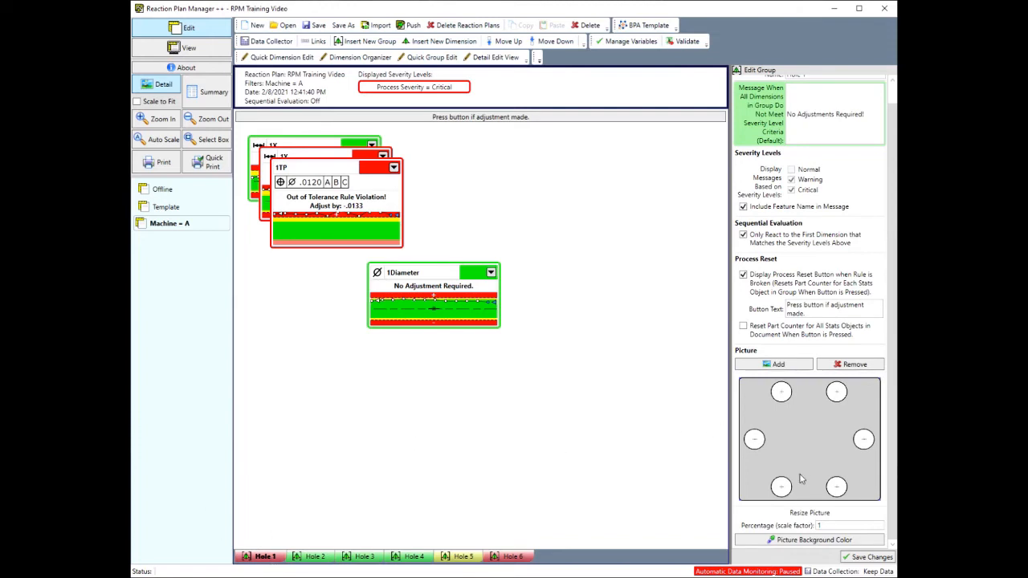
pyautogui.click(794, 541)
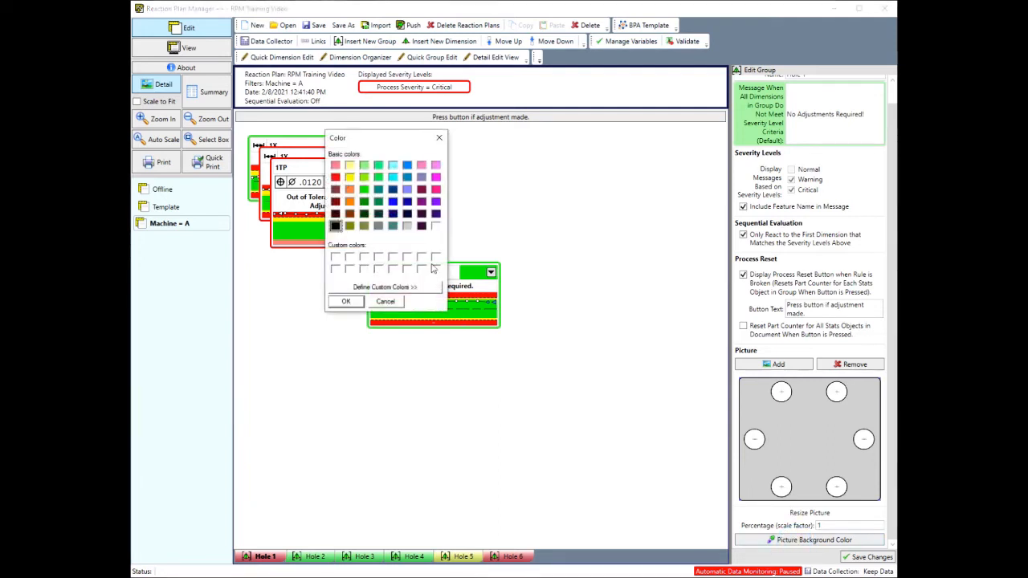
pyautogui.click(407, 190)
pyautogui.click(347, 301)
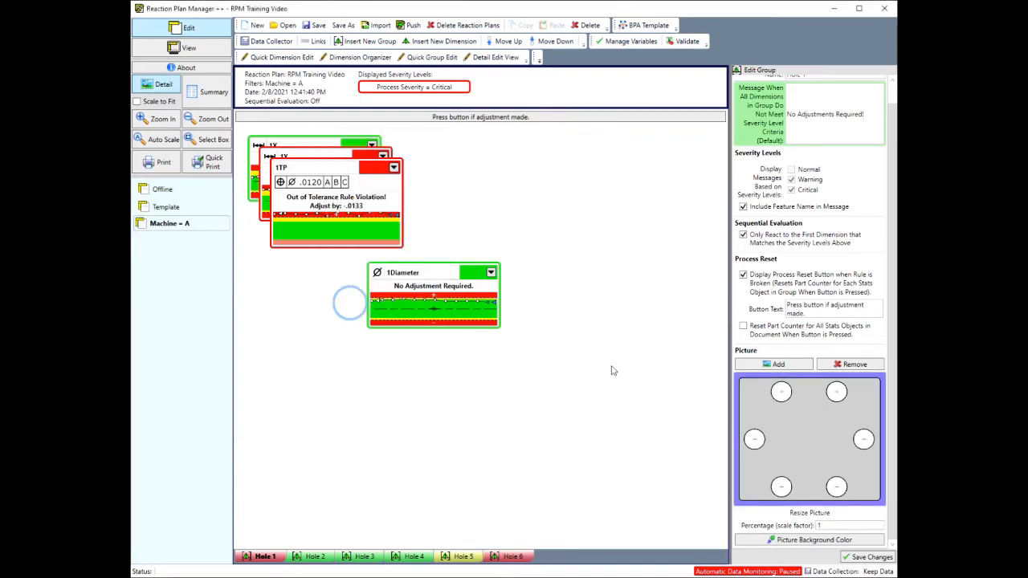
pyautogui.click(828, 526)
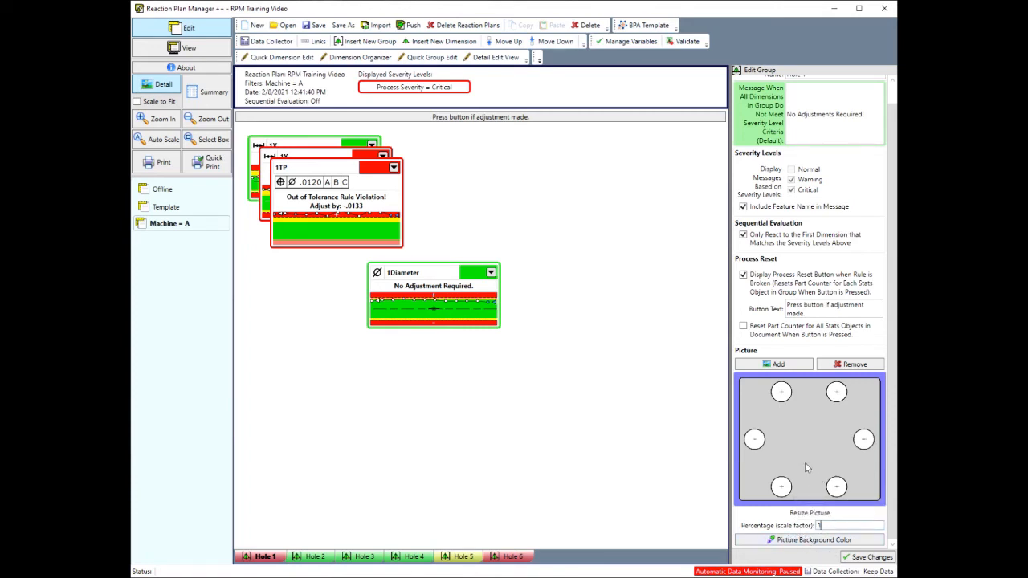
pyautogui.click(861, 557)
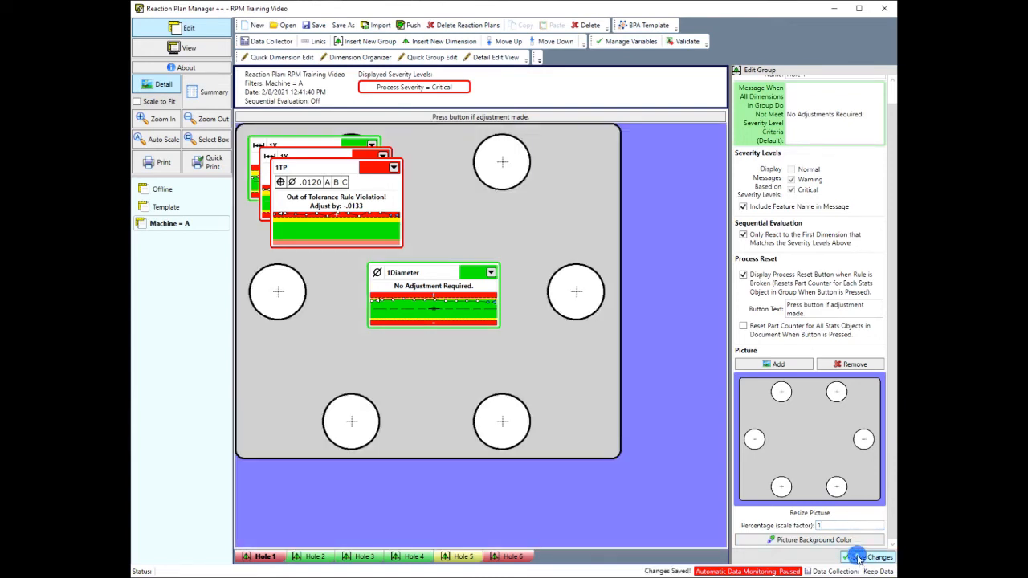
# On the Hole 1 page, shift the plate picture down and right, and place the 1Diameter box with its leader pointing to the lower-left hole.
pyautogui.click(523, 310)
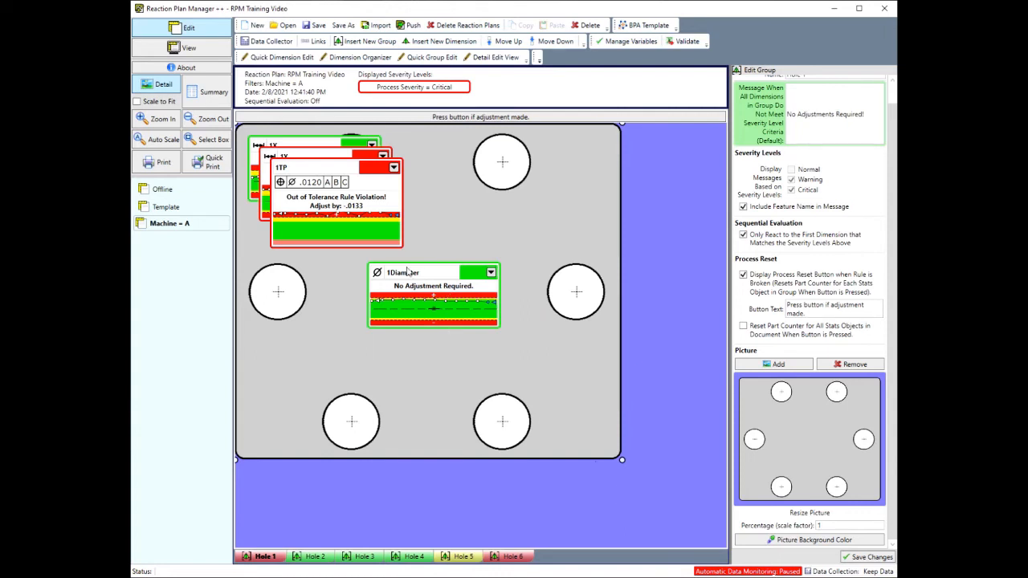
pyautogui.moveTo(624, 461); pyautogui.dragTo(739, 495)
pyautogui.click(455, 298)
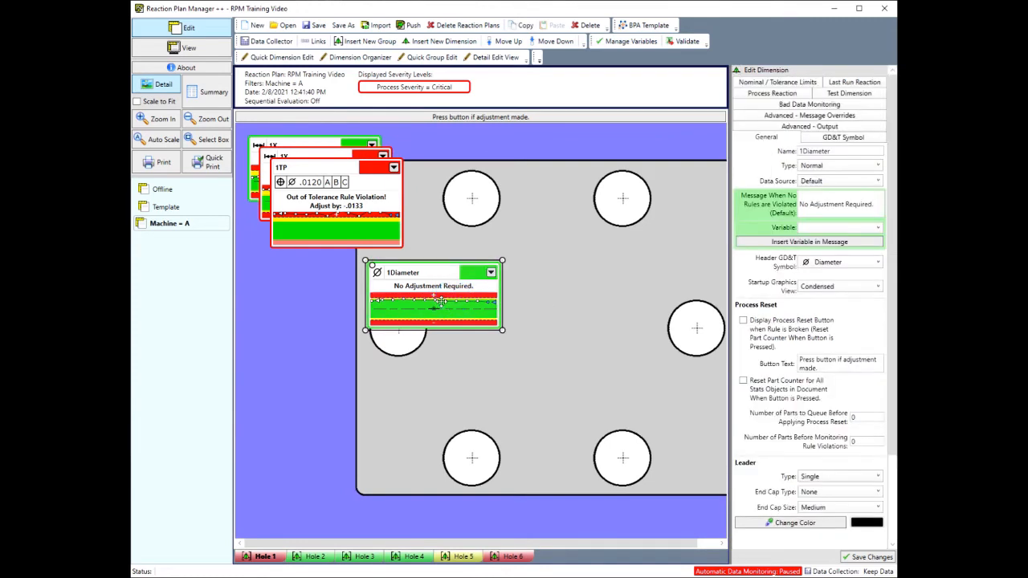
pyautogui.moveTo(451, 289); pyautogui.dragTo(469, 374)
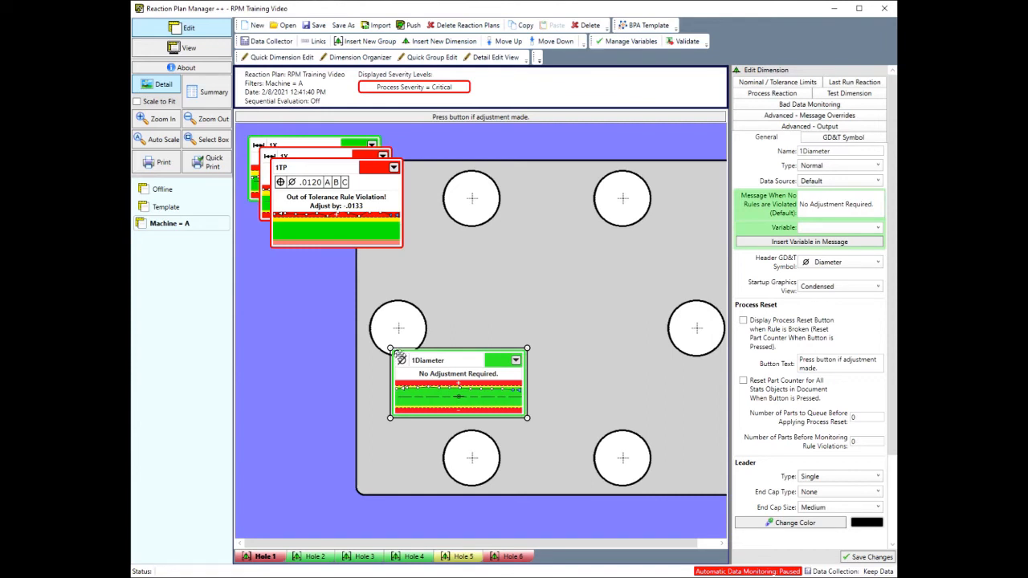
pyautogui.moveTo(397, 357); pyautogui.dragTo(464, 431)
pyautogui.moveTo(487, 384); pyautogui.dragTo(481, 384)
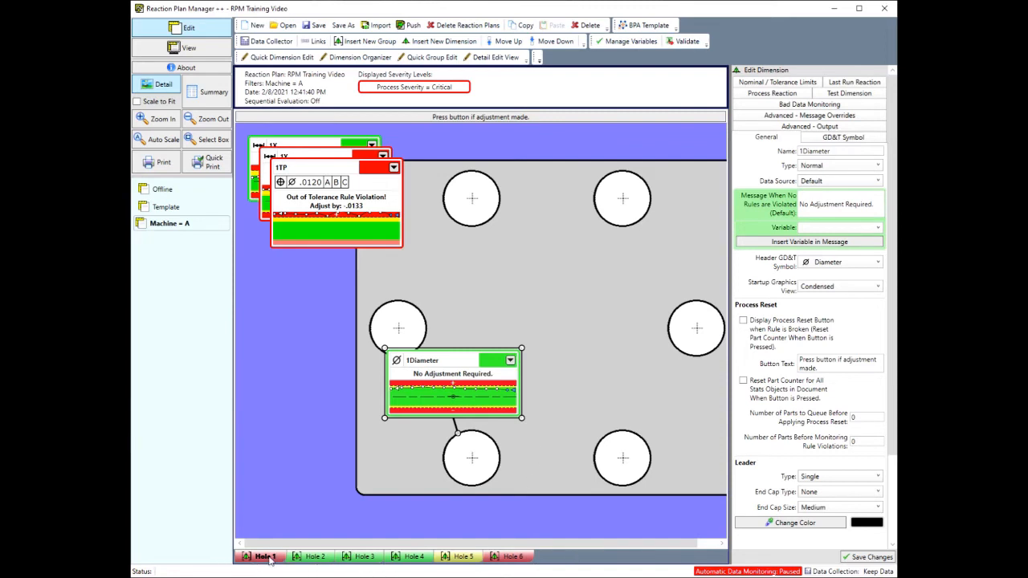
# Compare the detail pages of Hole 1 and Hole 2, ending back on Hole 1.
pyautogui.click(313, 558)
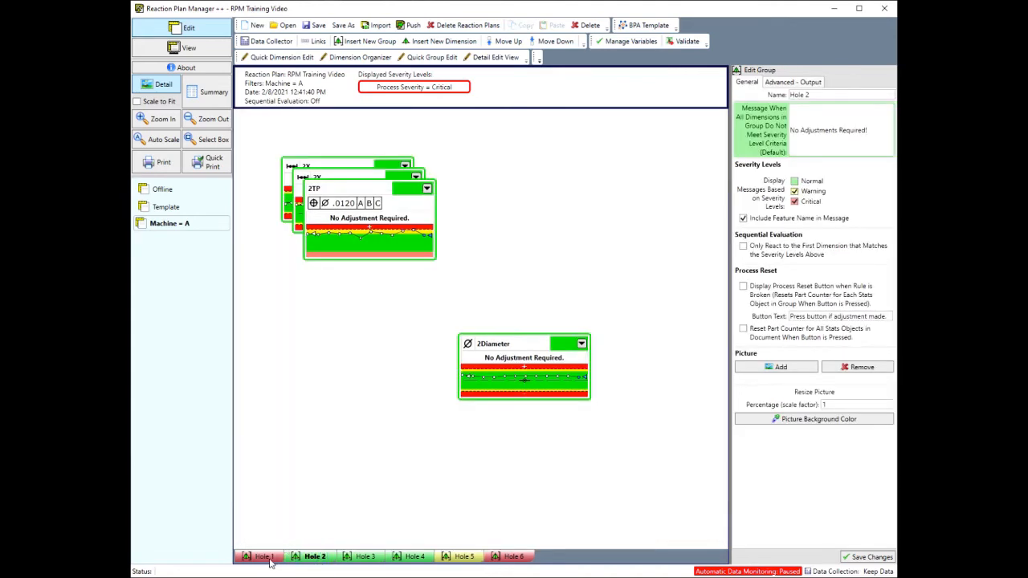
pyautogui.click(269, 559)
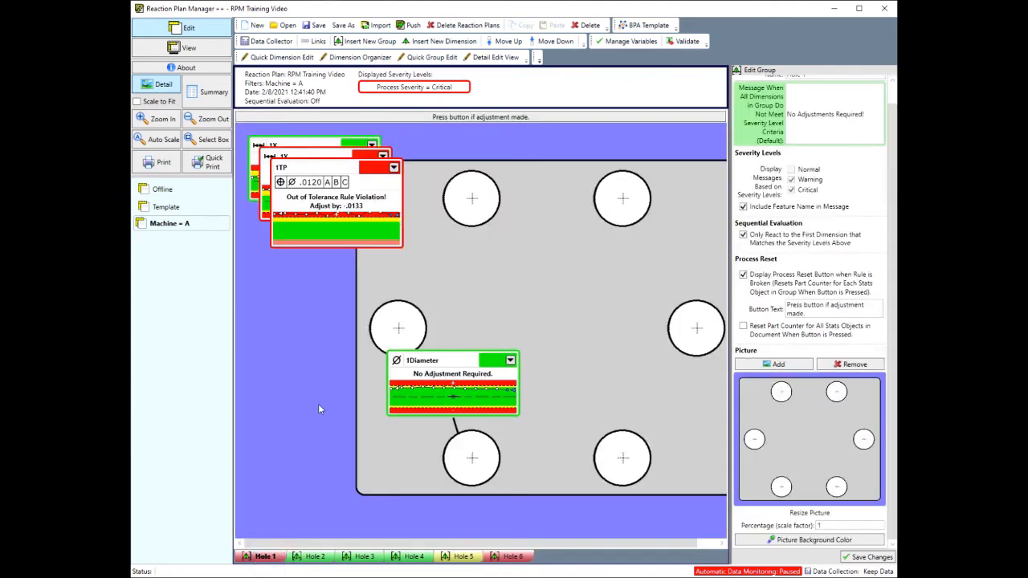
pyautogui.click(311, 558)
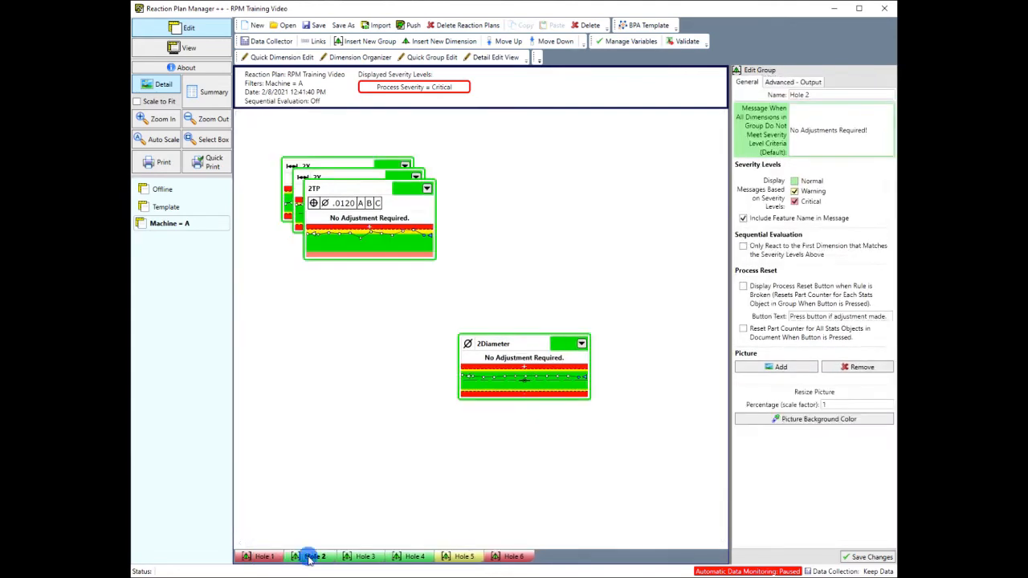
pyautogui.click(265, 556)
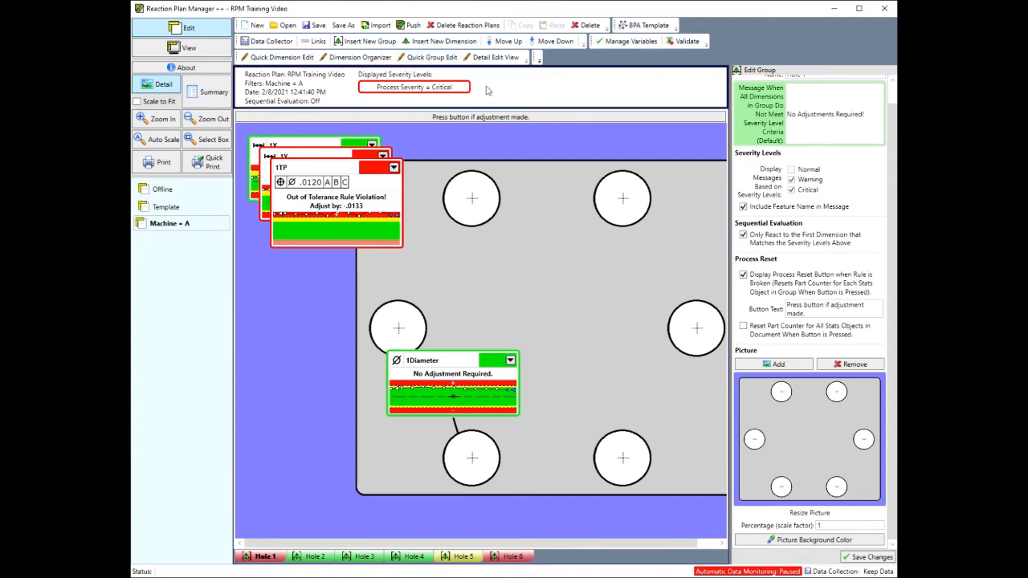
# In Quick Group Edit, set Hole 2 through Hole 6 to react only to the first matching dimension and display the process reset button when a rule is broken.
pyautogui.click(433, 61)
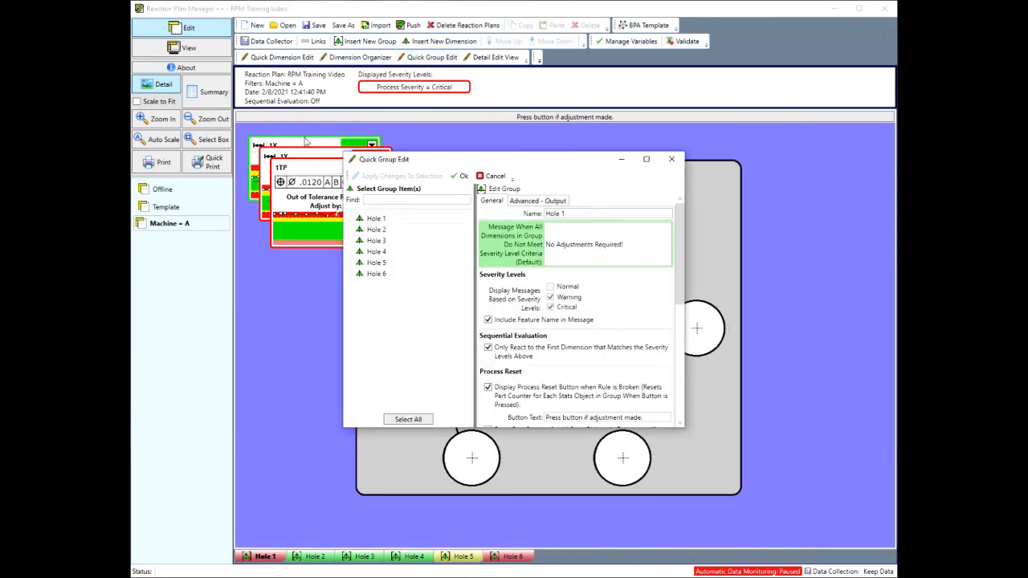
pyautogui.click(391, 219)
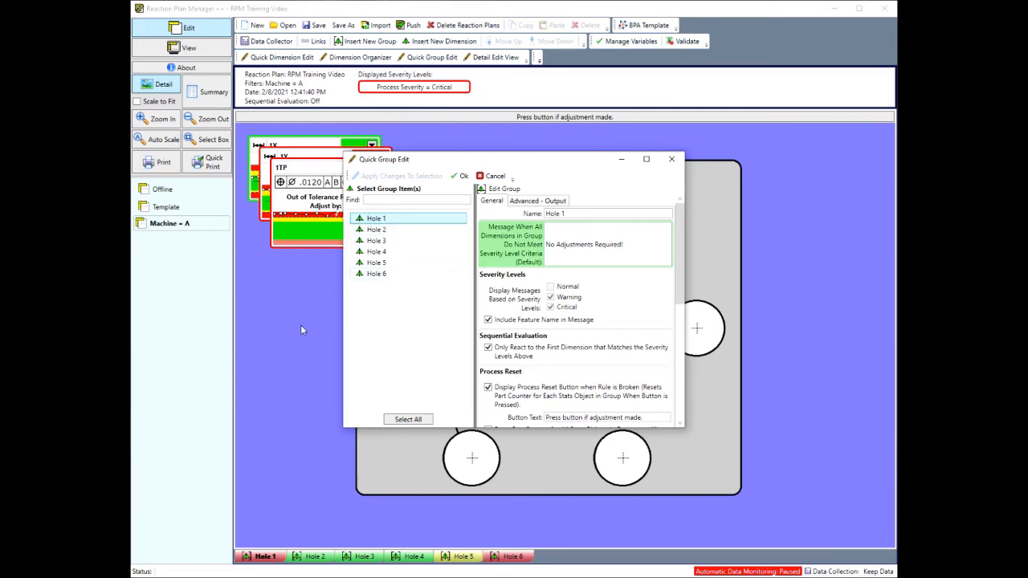
pyautogui.click(390, 230)
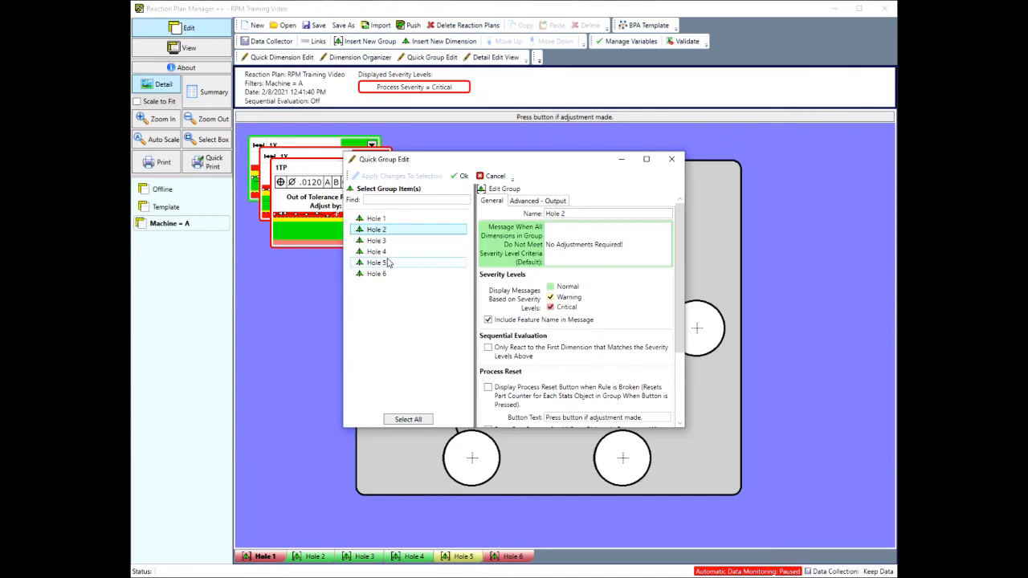
pyautogui.keyDown('shift'); pyautogui.click(365, 275); pyautogui.keyUp('shift')
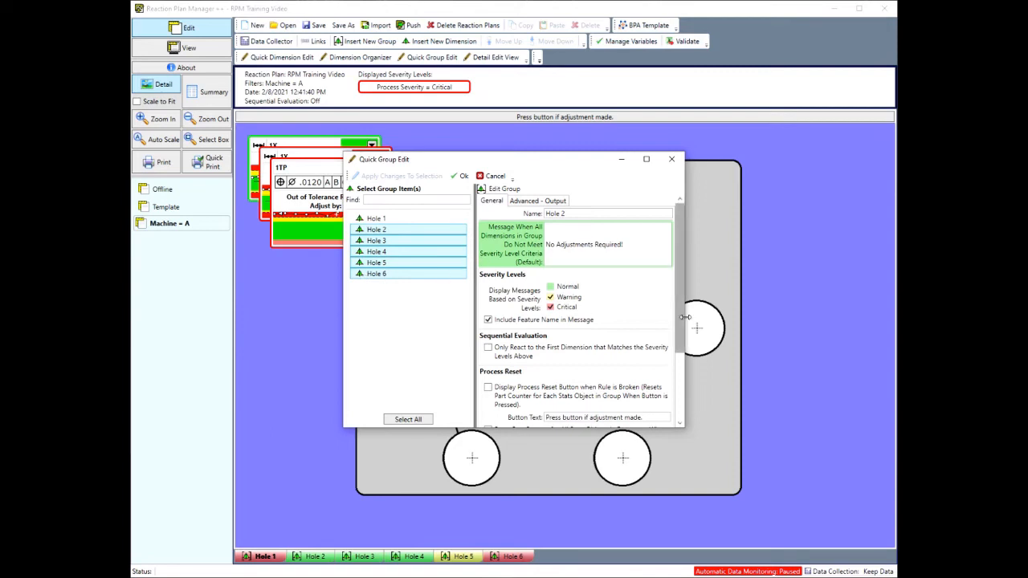
pyautogui.moveTo(681, 321); pyautogui.dragTo(692, 378)
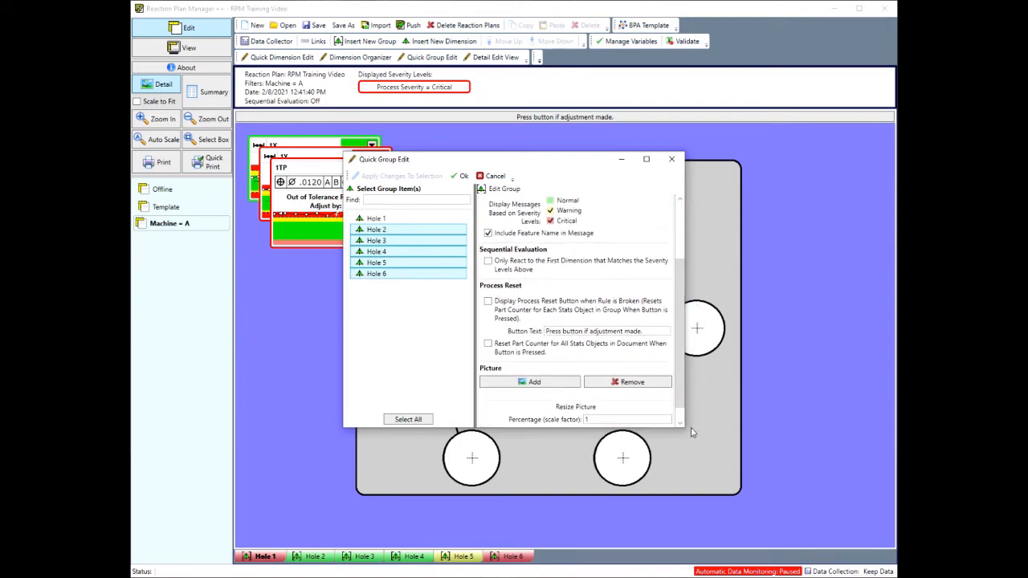
pyautogui.moveTo(685, 431); pyautogui.dragTo(816, 536)
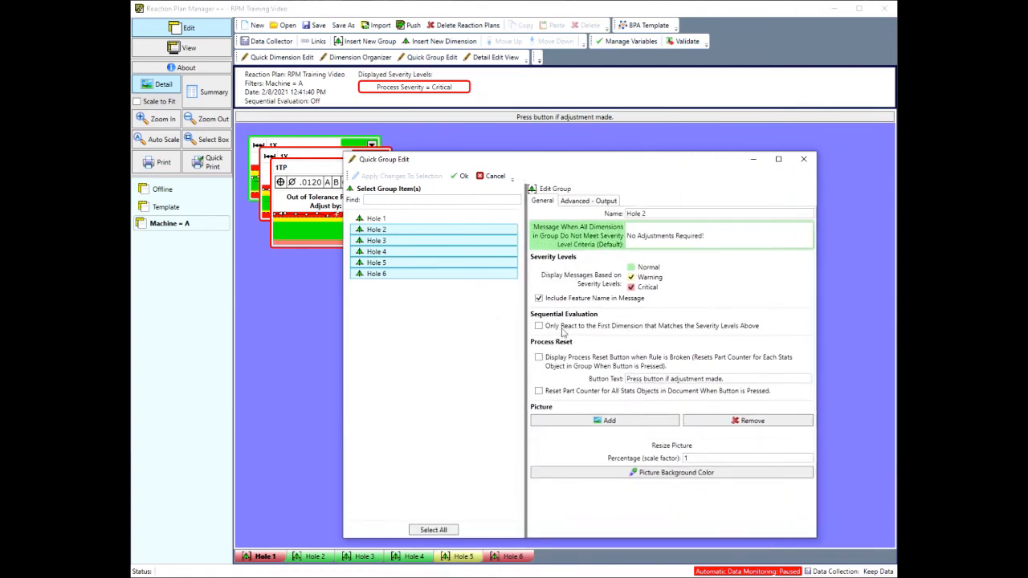
pyautogui.click(540, 327)
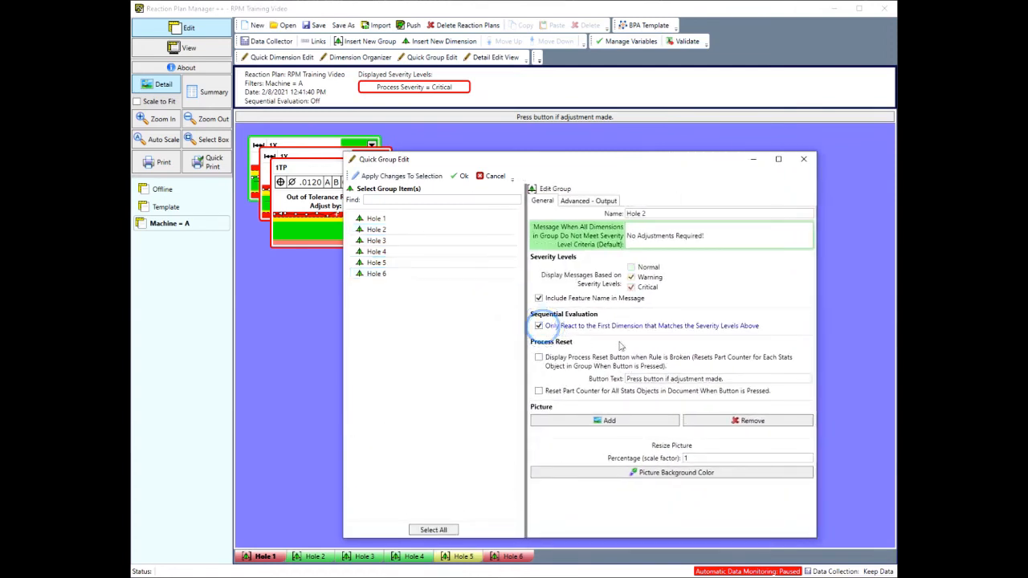
pyautogui.click(540, 359)
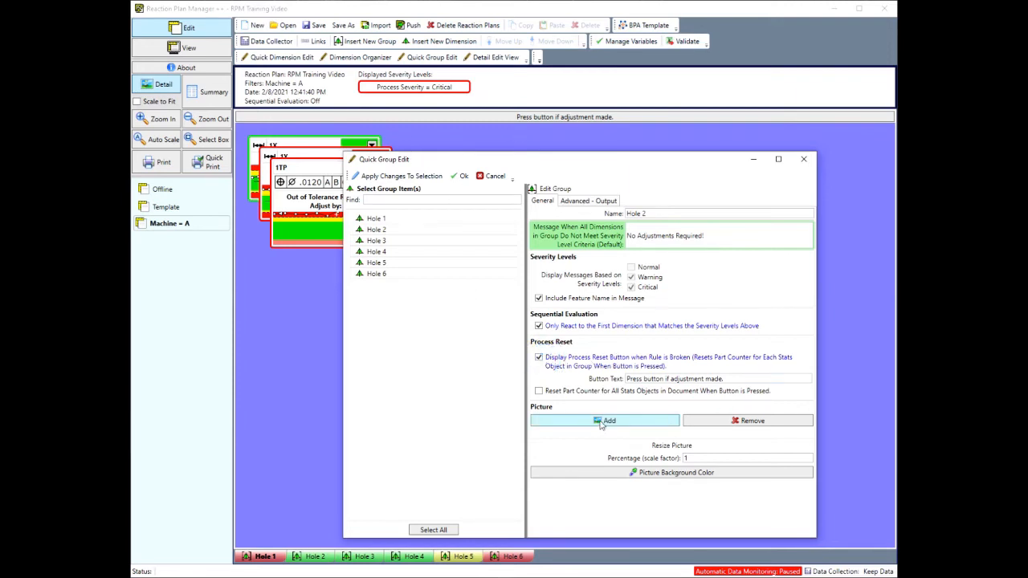
# Choose SimpleHoles.png from the image resources as the picture in the quick group edit.
pyautogui.click(600, 423)
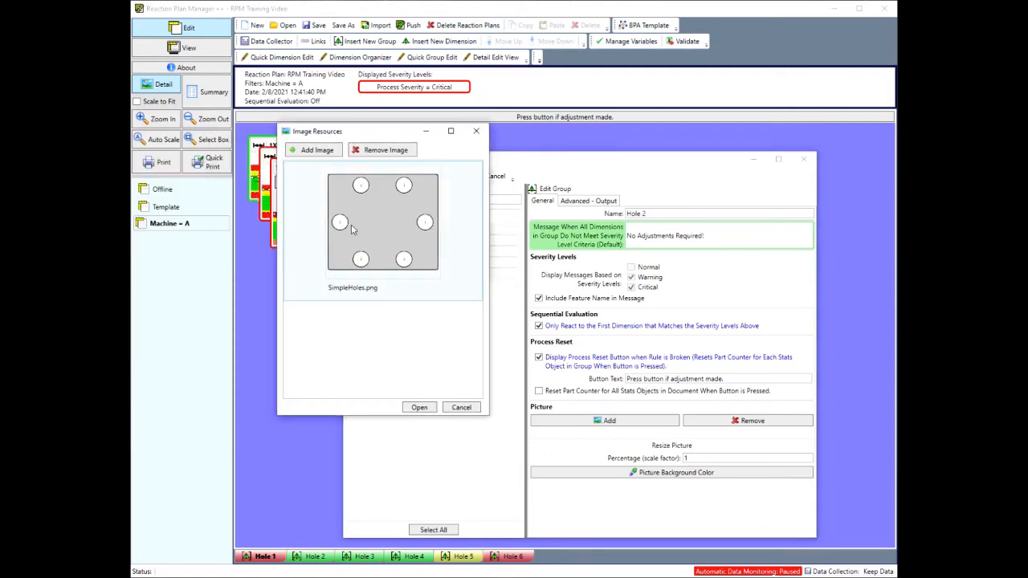
pyautogui.click(367, 247)
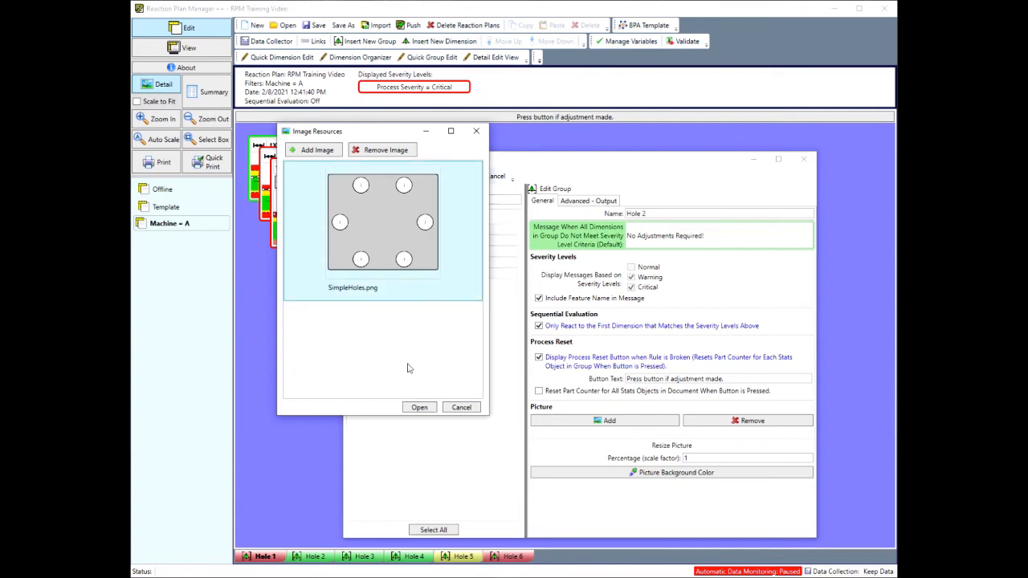
pyautogui.click(419, 407)
pyautogui.scroll(-5, 698, 405)
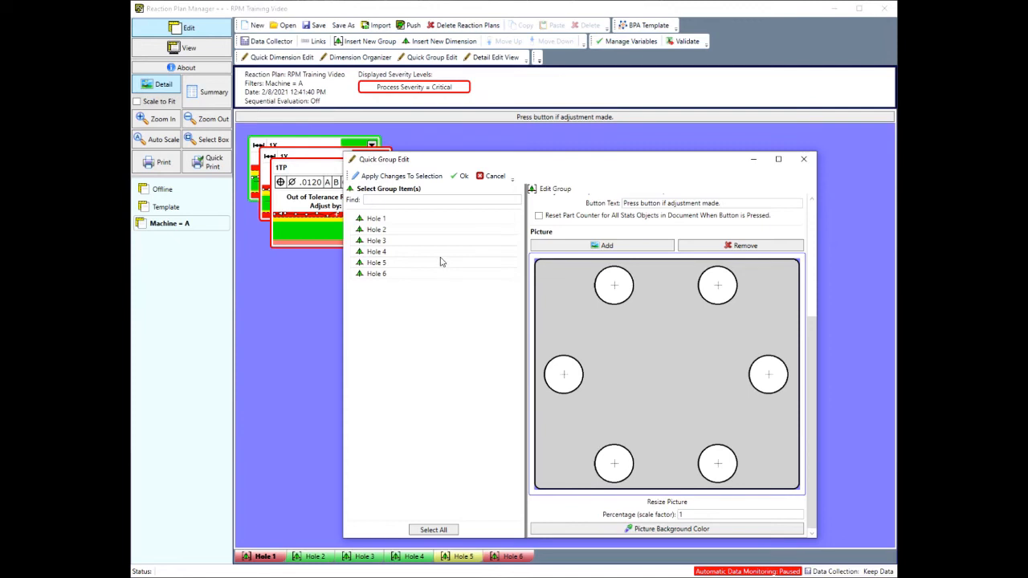
# Set the picture background color of the hole groups to light blue, apply it to the selection and accept the group edits.
pyautogui.click(682, 530)
pyautogui.click(407, 189)
pyautogui.click(345, 301)
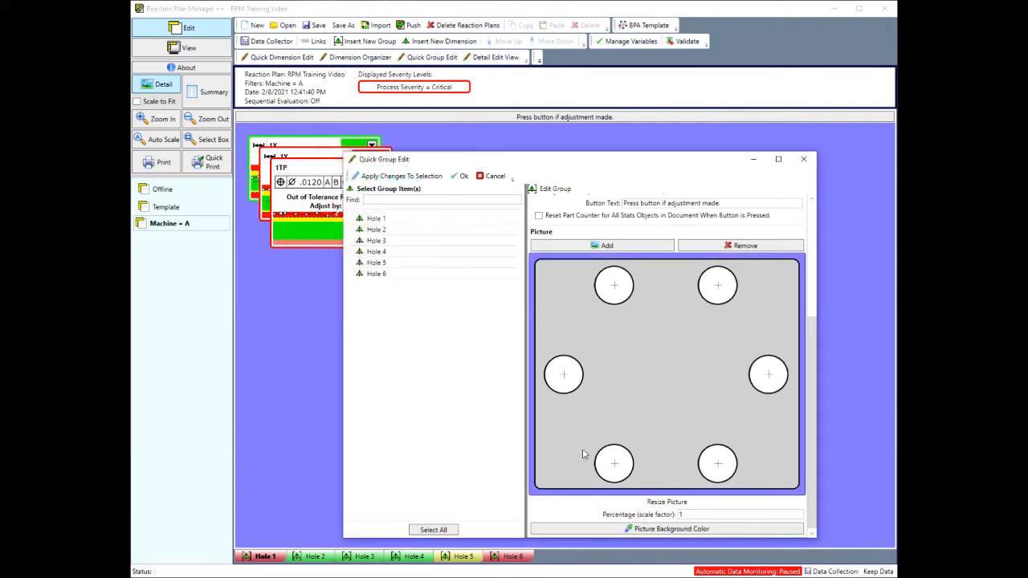
pyautogui.click(390, 176)
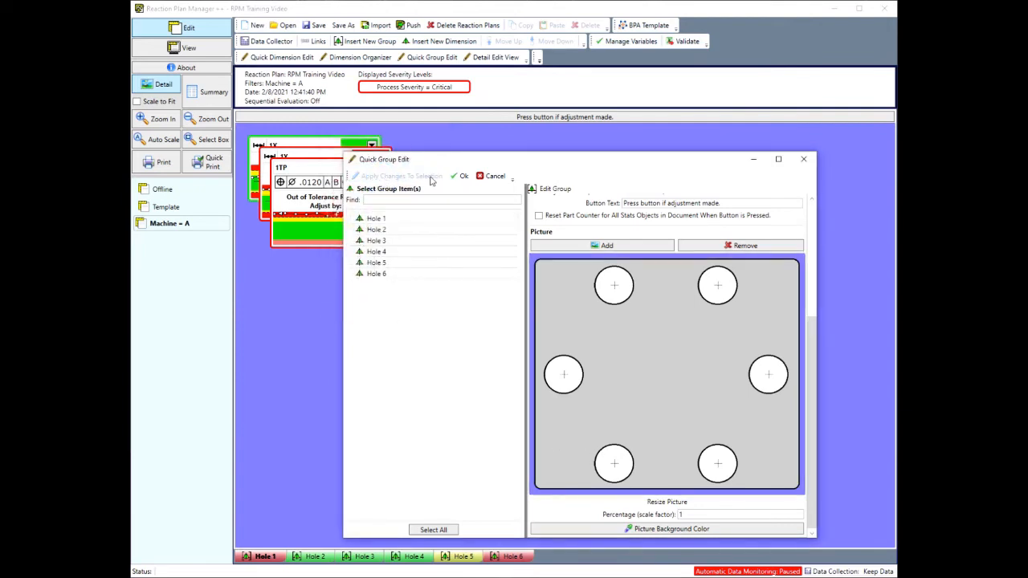
pyautogui.click(461, 176)
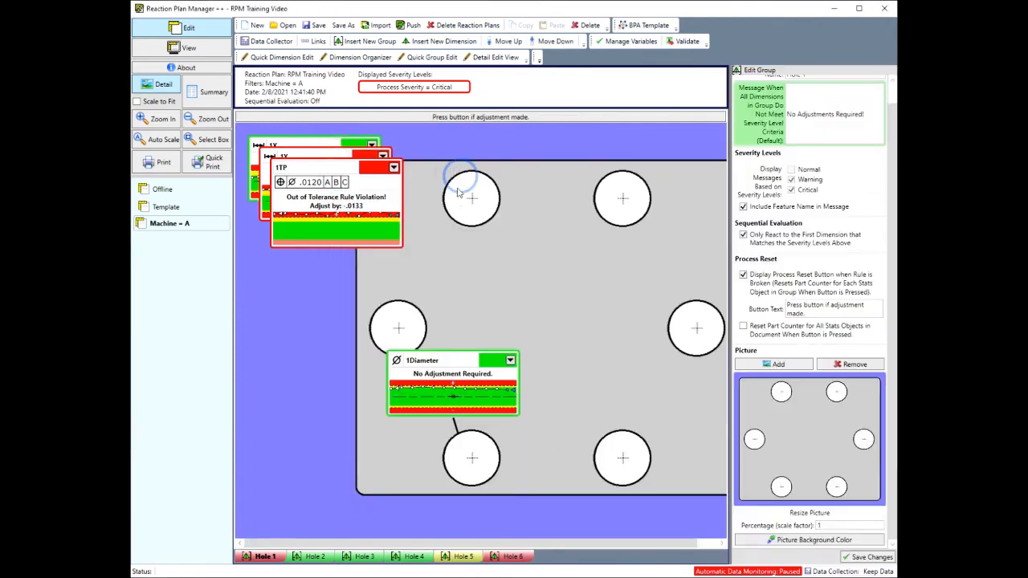
# Examine the pictures and dimension containers of the Hole 2 through Hole 6 groups, ending on Hole 2.
pyautogui.click(314, 561)
pyautogui.click(350, 558)
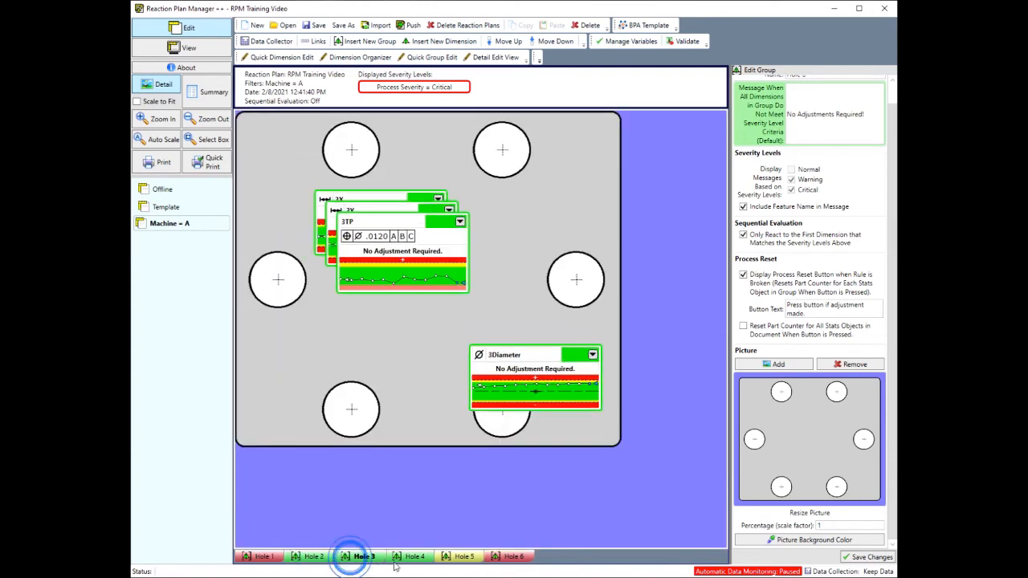
pyautogui.click(410, 558)
pyautogui.click(459, 558)
pyautogui.click(509, 557)
pyautogui.click(462, 557)
pyautogui.click(409, 558)
pyautogui.click(361, 557)
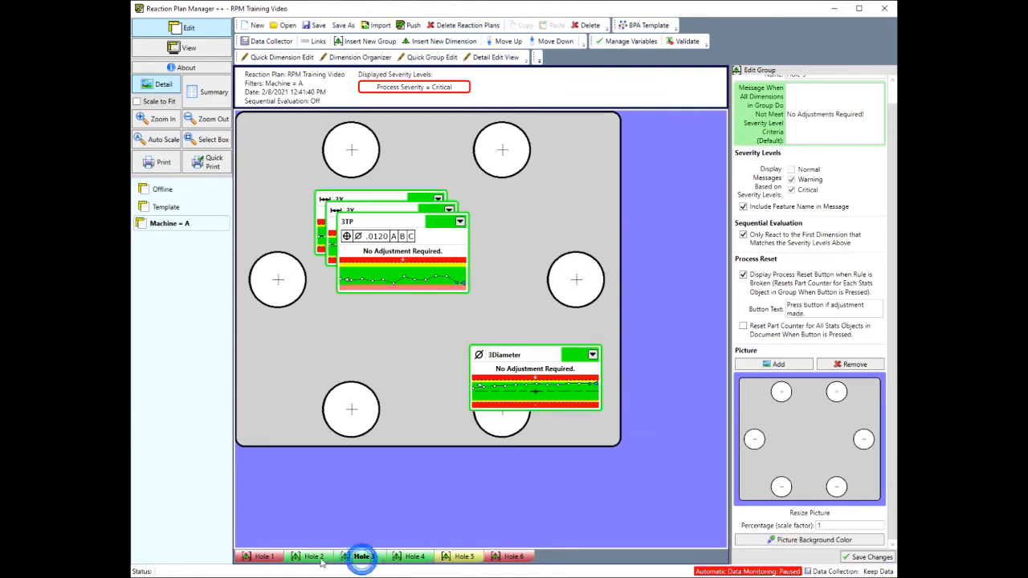
pyautogui.click(315, 559)
pyautogui.click(347, 559)
pyautogui.click(315, 557)
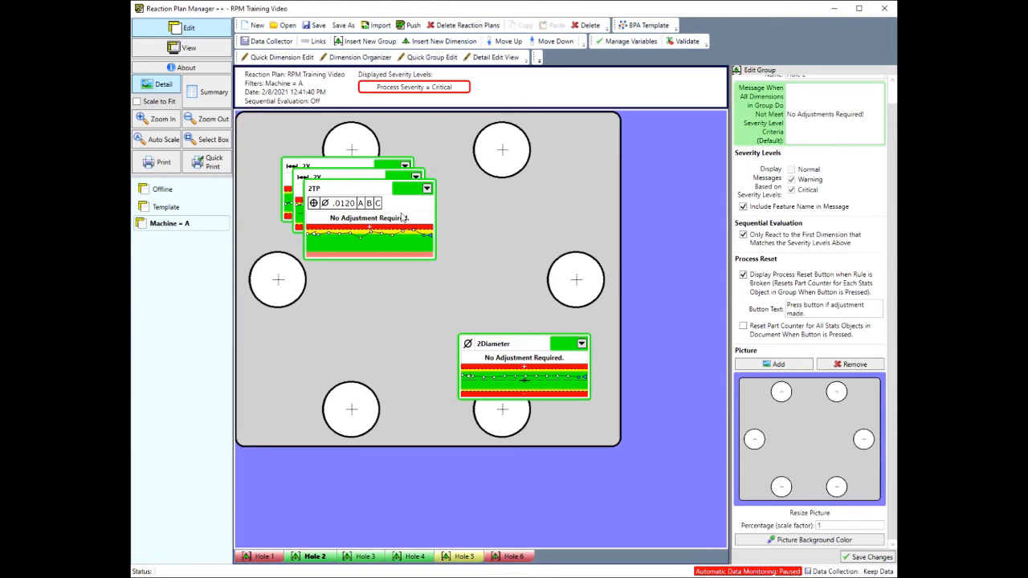
# Switch to the detail edit view, open the item editor for the Hole 2 group and enlarge its window.
pyautogui.click(498, 58)
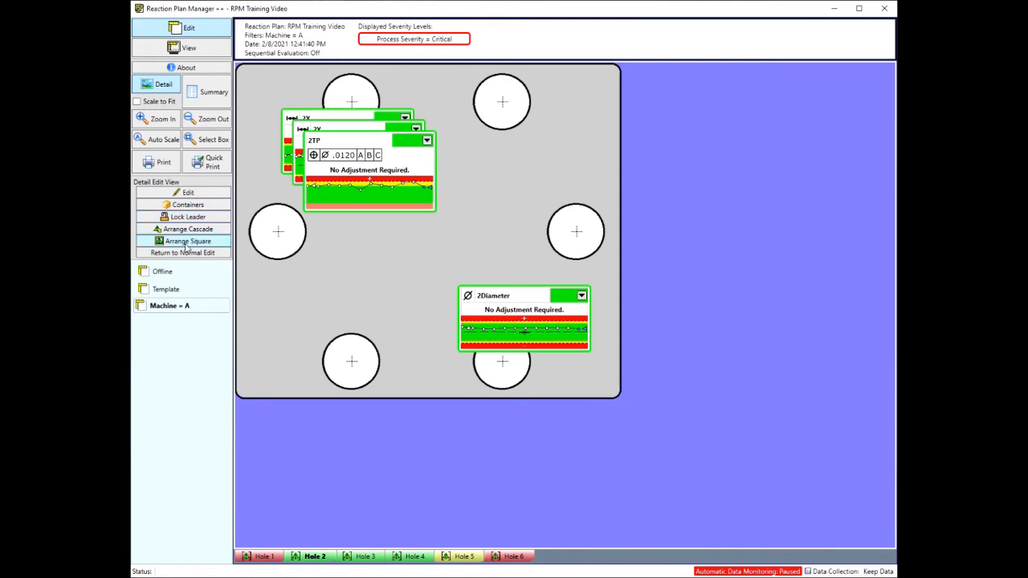
pyautogui.click(187, 193)
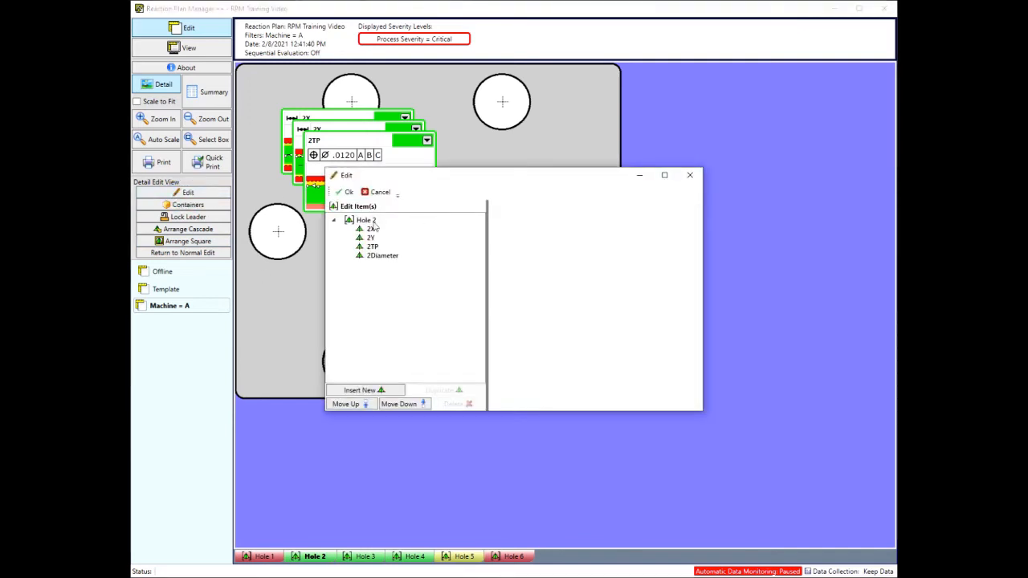
pyautogui.moveTo(462, 178); pyautogui.dragTo(456, 154)
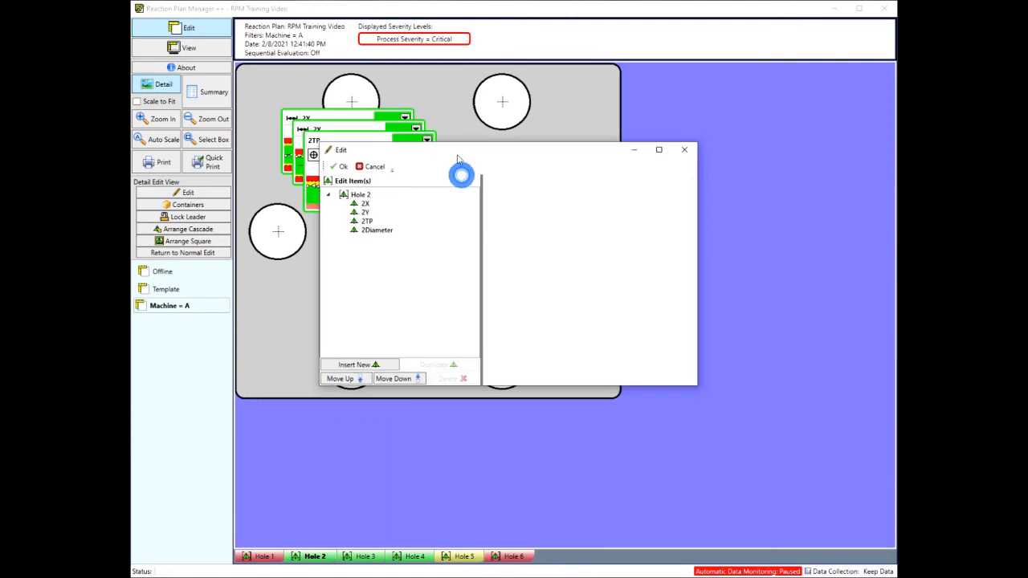
pyautogui.moveTo(699, 386); pyautogui.dragTo(763, 491)
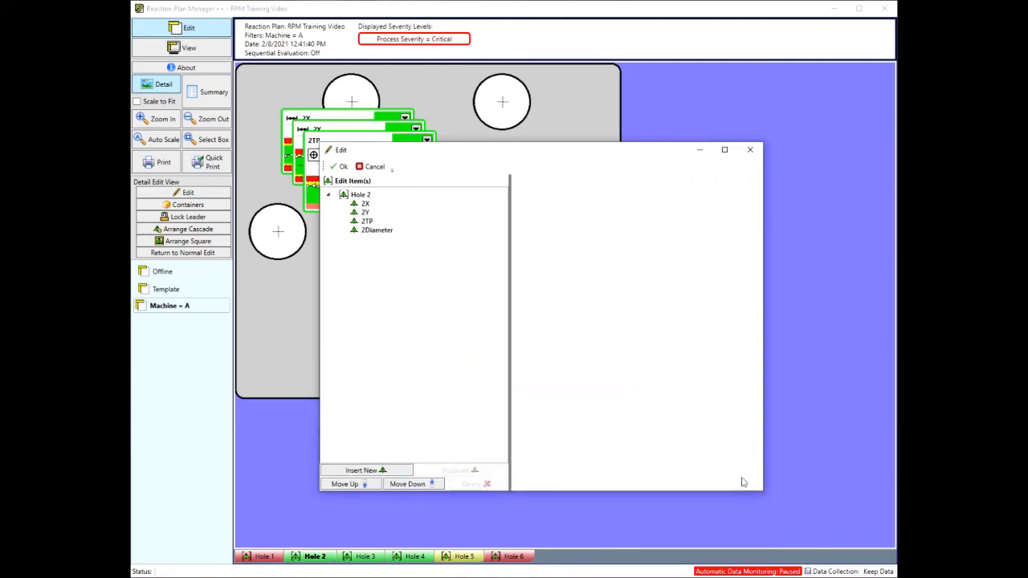
# Set the percentage scale factor of the Hole 2 group's picture to 0.8.
pyautogui.click(360, 195)
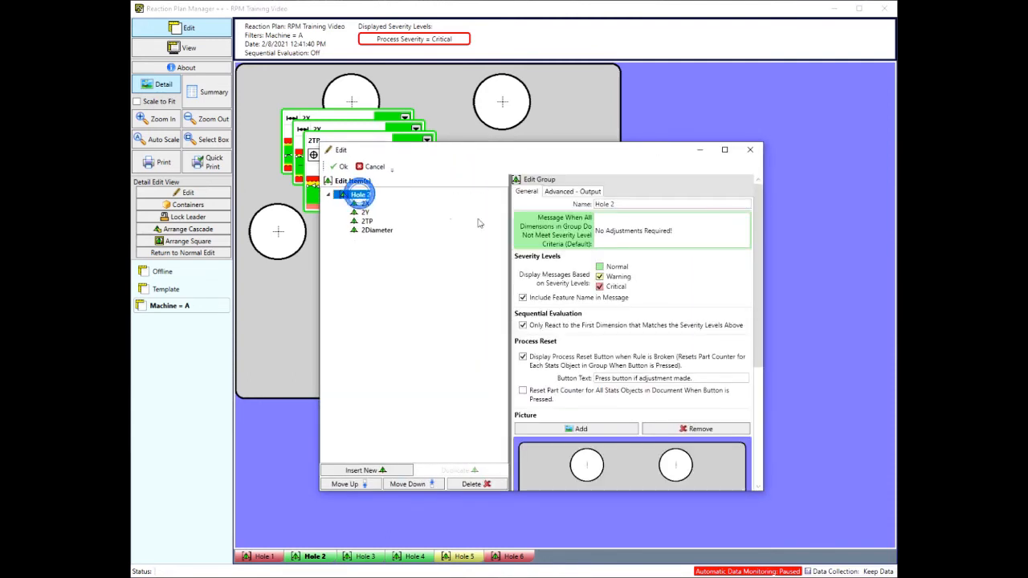
pyautogui.moveTo(758, 378); pyautogui.dragTo(762, 485)
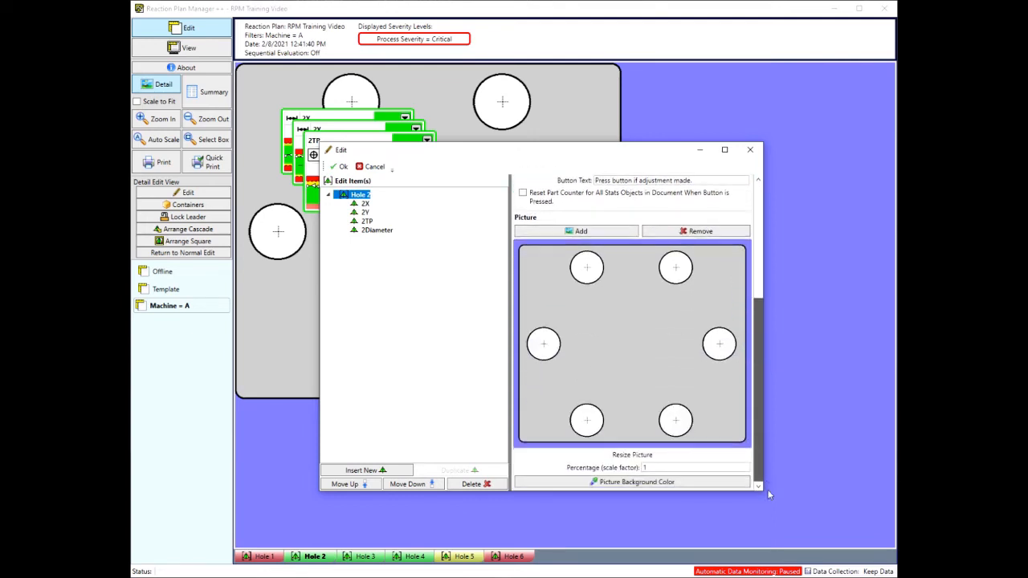
pyautogui.click(673, 466)
pyautogui.moveTo(670, 471); pyautogui.dragTo(588, 468)
pyautogui.press('BackSpace')
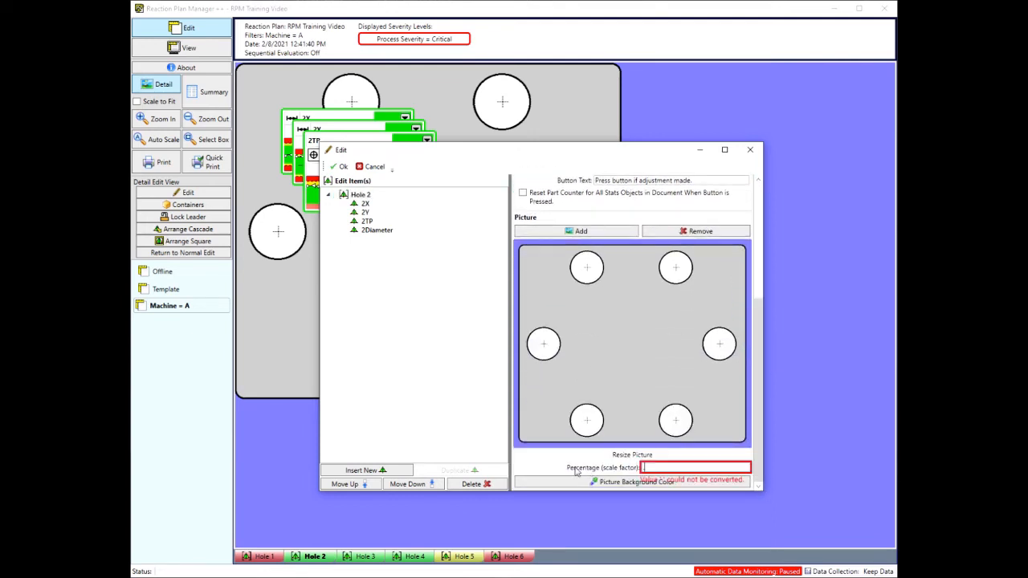
pyautogui.write('0.8')
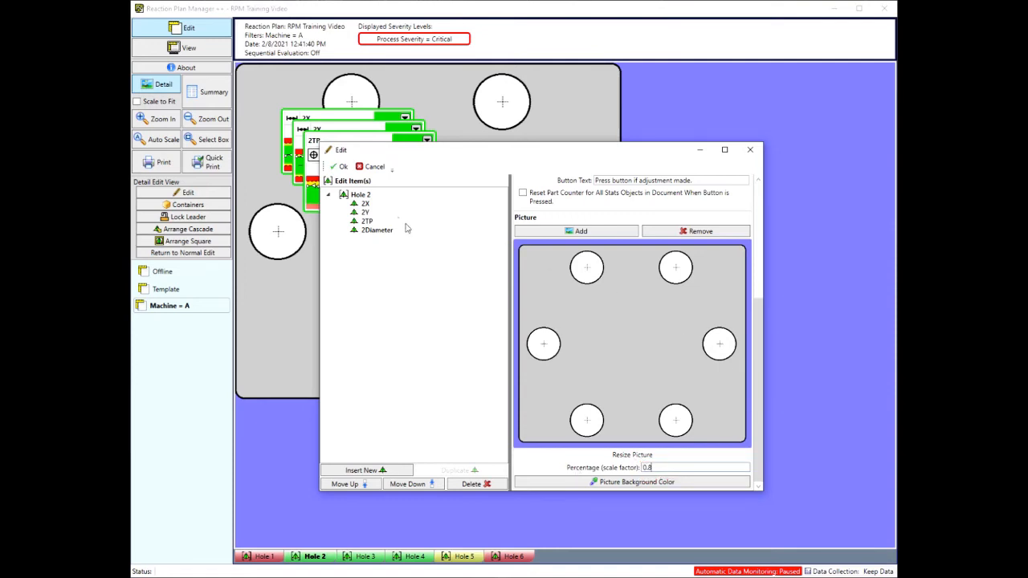
# Review the general settings of the 2X, 2Y and 2Diameter dimensions and accept the Hole 2 edits.
pyautogui.click(363, 204)
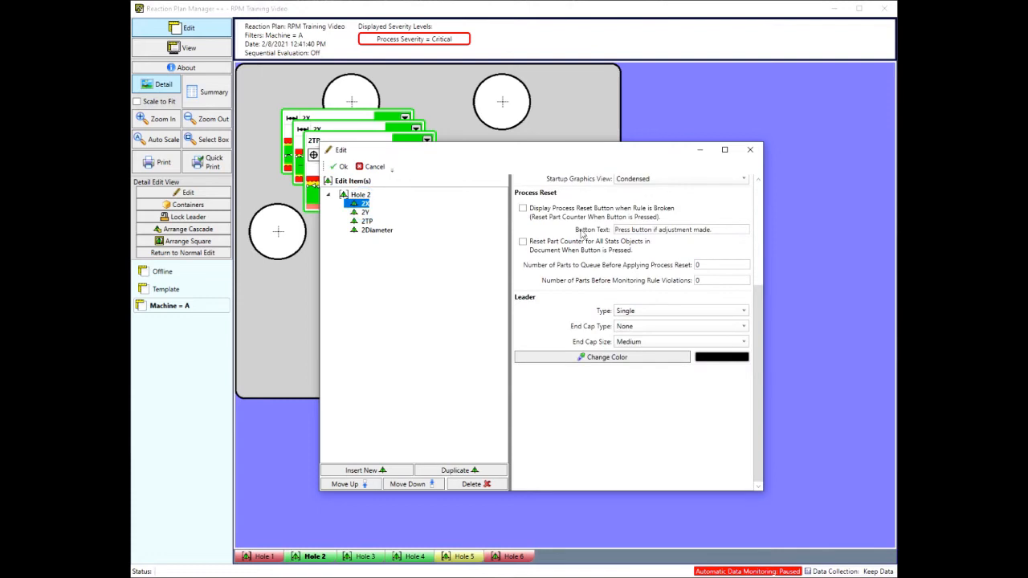
pyautogui.scroll(4, 708, 334)
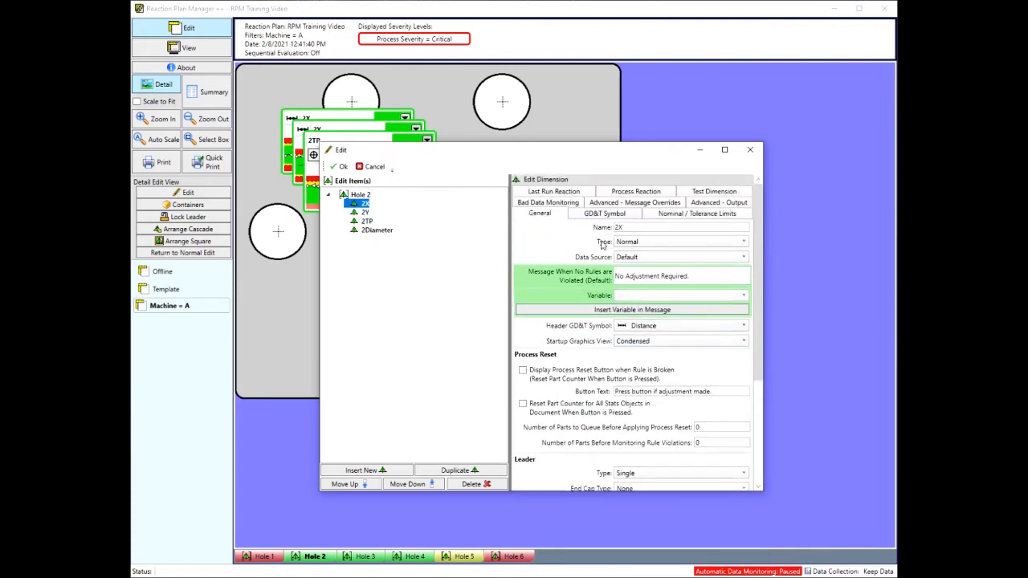
pyautogui.click(363, 213)
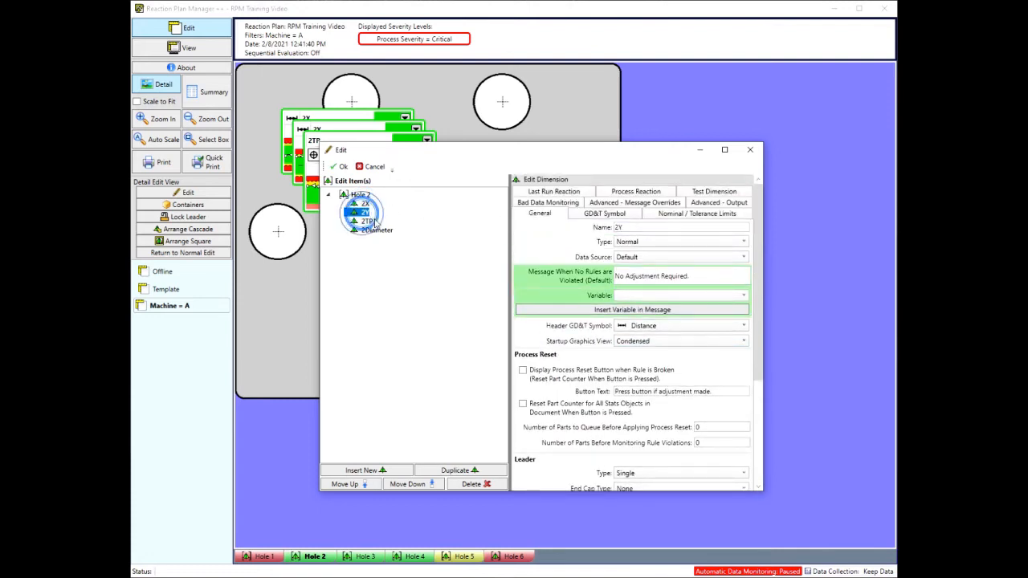
pyautogui.click(375, 229)
pyautogui.click(363, 212)
pyautogui.click(364, 203)
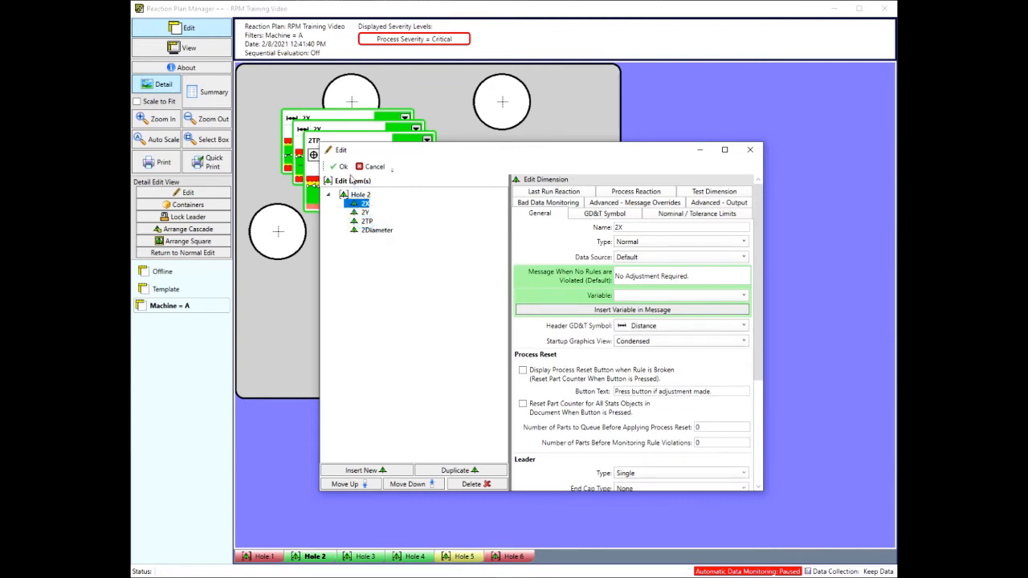
pyautogui.click(341, 166)
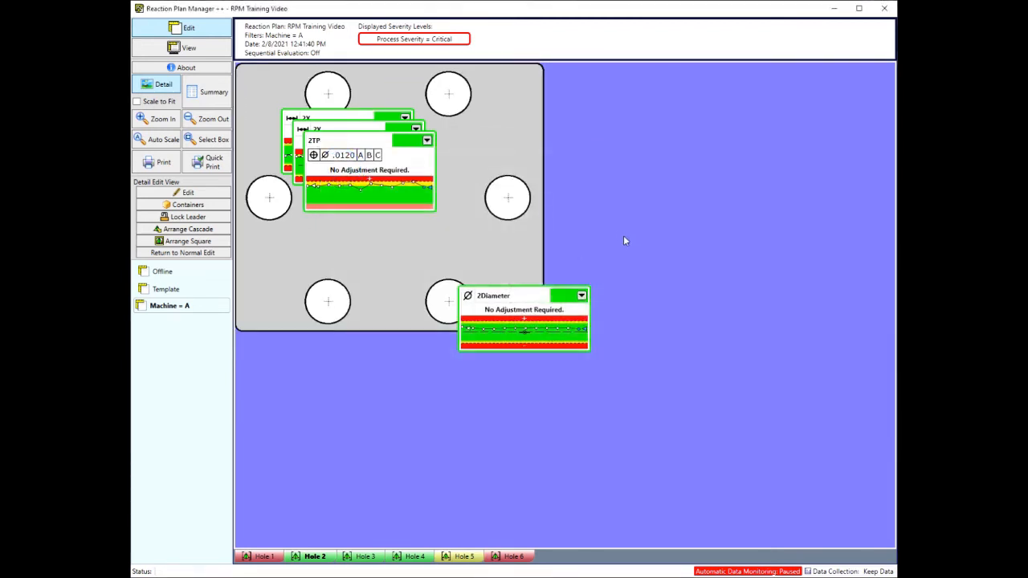
# Move the plate picture to the middle of the canvas and spread the 2Diameter, 2TP, 2Y and 2X containers around it.
pyautogui.click(464, 184)
pyautogui.moveTo(542, 331); pyautogui.dragTo(689, 440)
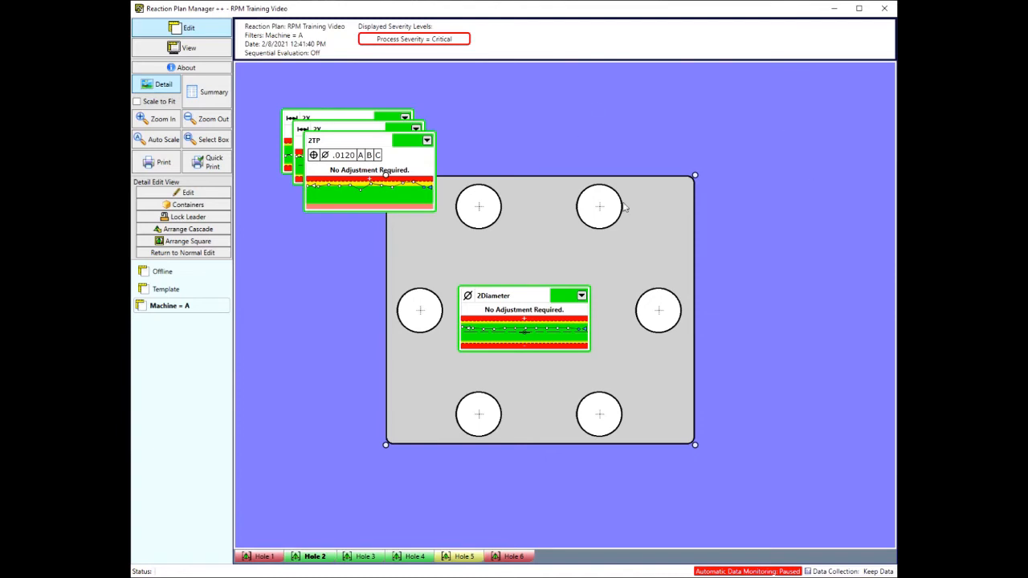
pyautogui.click(523, 324)
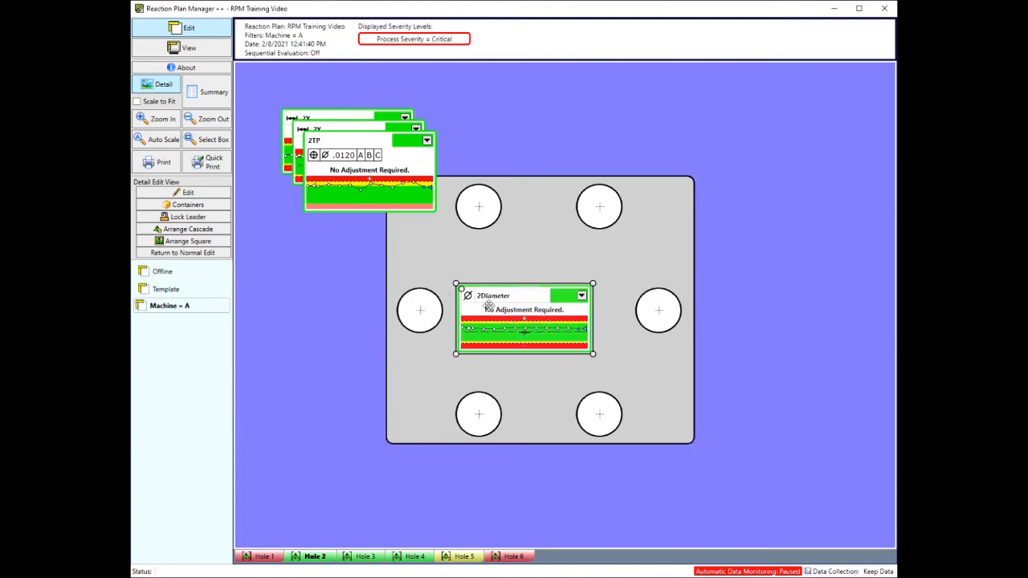
pyautogui.moveTo(503, 324); pyautogui.dragTo(683, 451)
pyautogui.moveTo(354, 155); pyautogui.dragTo(596, 146)
pyautogui.moveTo(355, 161); pyautogui.dragTo(375, 392)
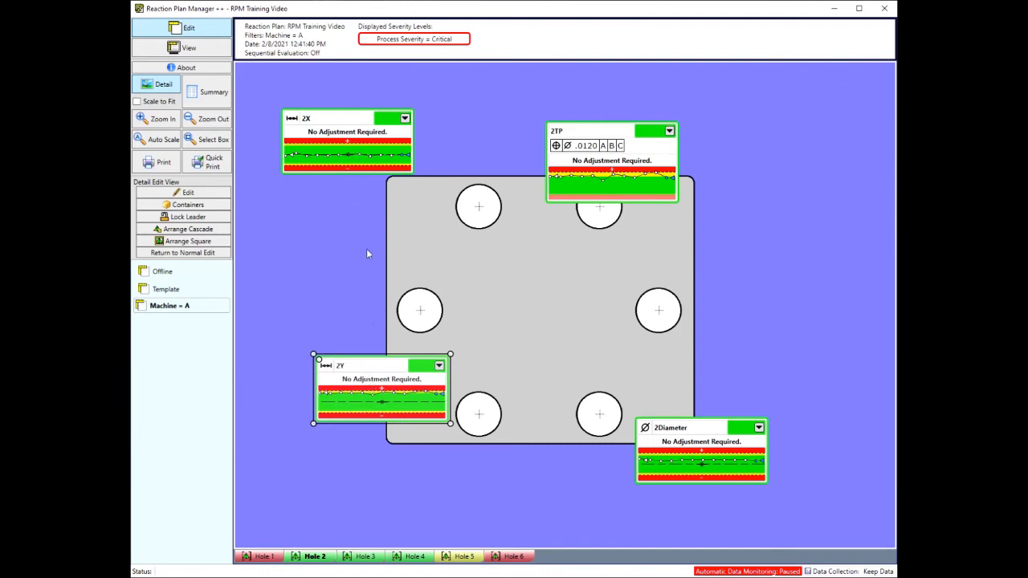
pyautogui.moveTo(323, 127); pyautogui.dragTo(342, 140)
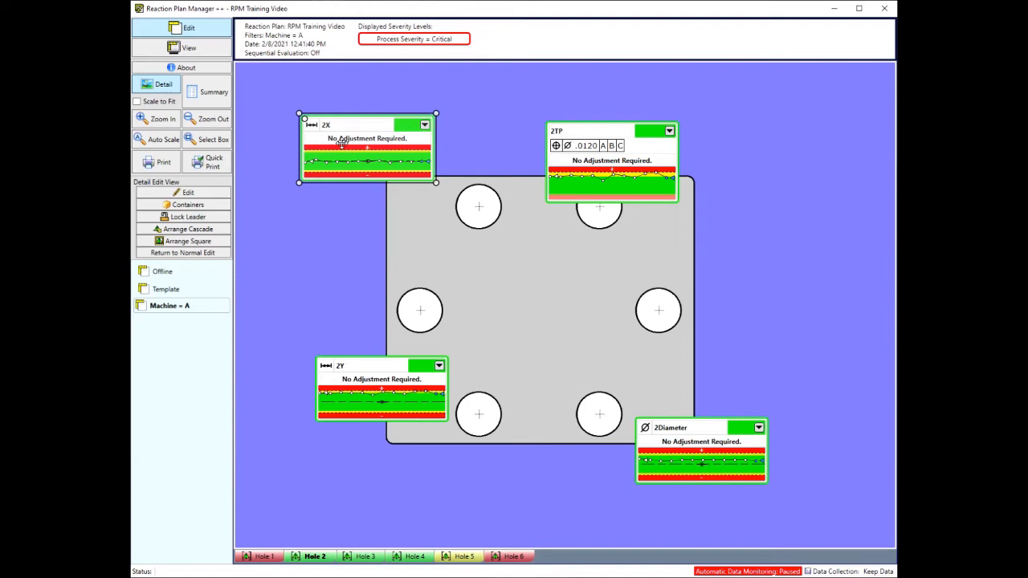
# Lock the leaders, shift the plate picture and the 2Y container slightly up and to the right, and unlock the leaders.
pyautogui.click(174, 223)
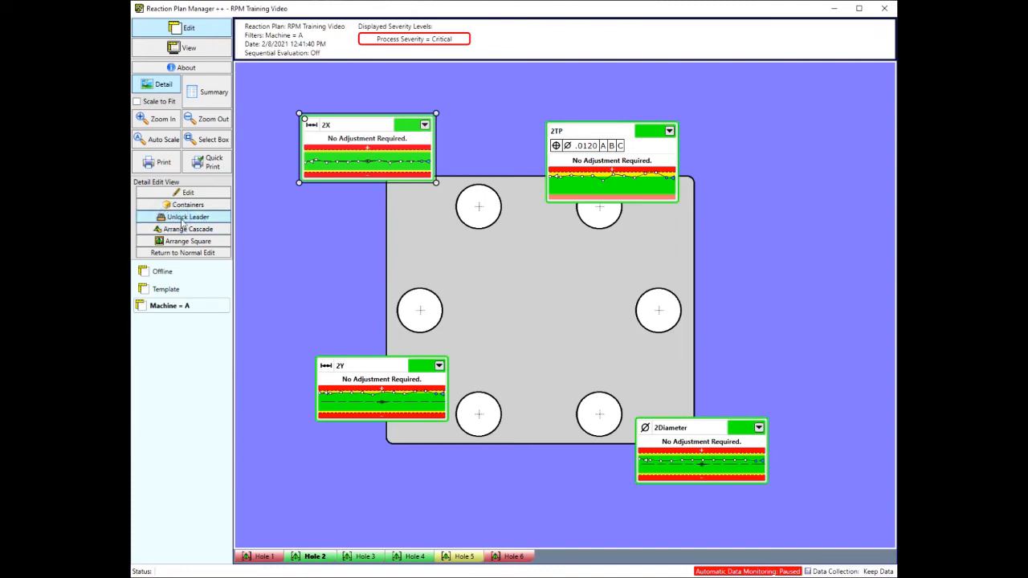
pyautogui.click(553, 328)
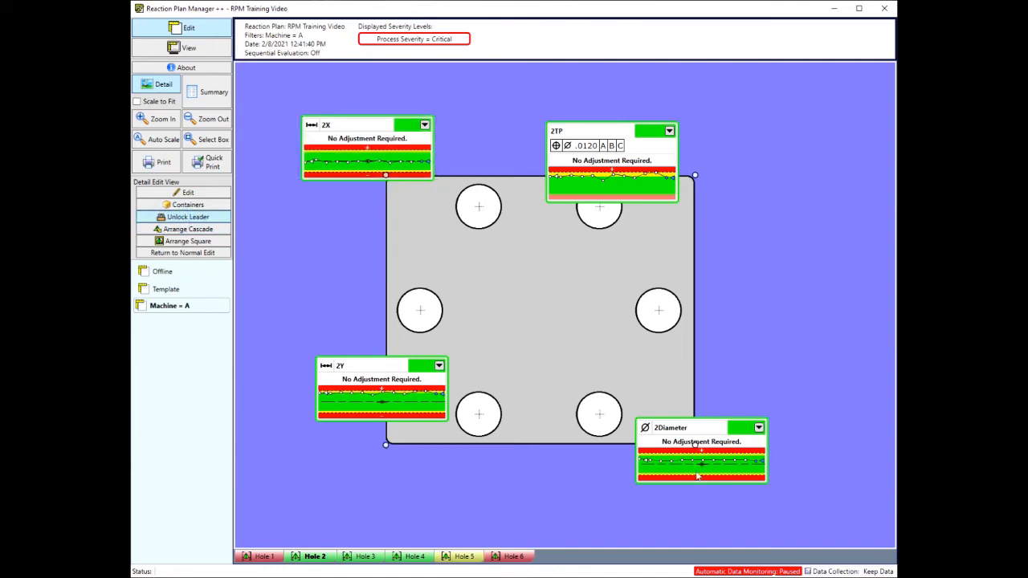
pyautogui.moveTo(695, 444); pyautogui.dragTo(714, 428)
pyautogui.click(362, 374)
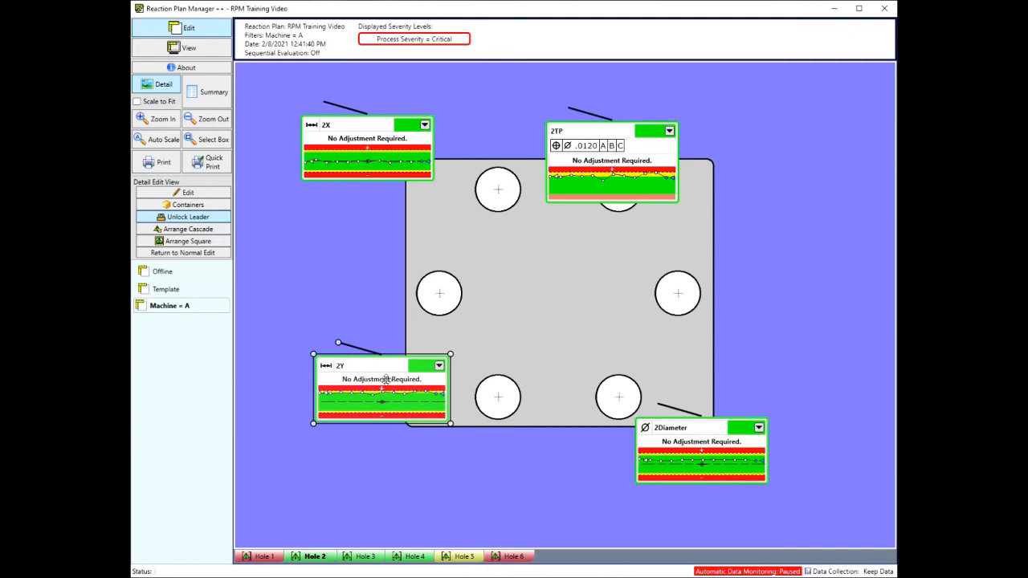
pyautogui.moveTo(386, 381)
pyautogui.mouseDown()
pyautogui.moveTo(352, 332)
pyautogui.moveTo(404, 279)
pyautogui.moveTo(363, 389)
pyautogui.moveTo(437, 289)
pyautogui.moveTo(394, 395)
pyautogui.moveTo(388, 292)
pyautogui.moveTo(427, 366)
pyautogui.moveTo(403, 376)
pyautogui.moveTo(414, 319)
pyautogui.moveTo(405, 380)
pyautogui.moveTo(384, 300)
pyautogui.moveTo(416, 363)
pyautogui.moveTo(398, 375)
pyautogui.mouseUp()
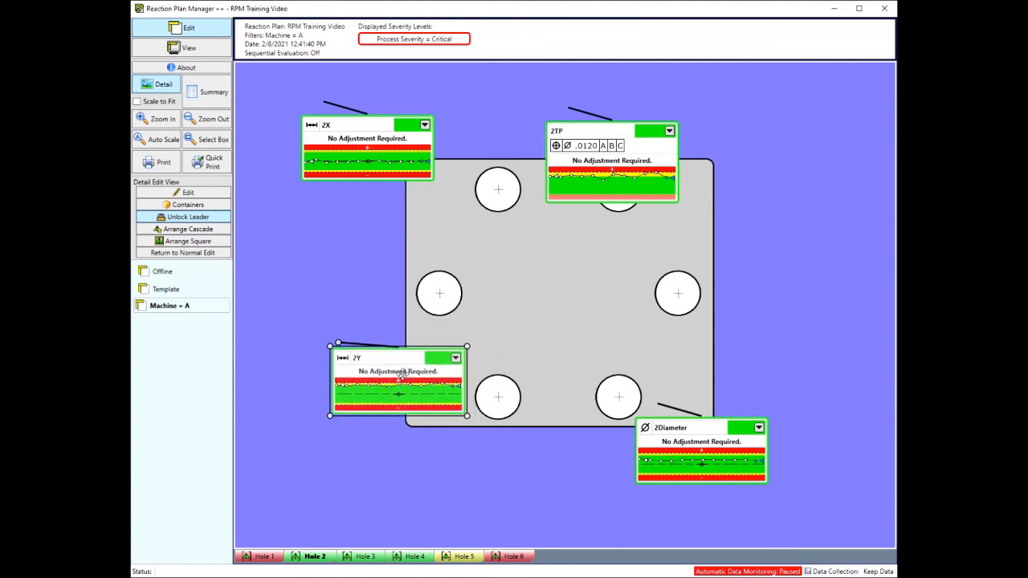
pyautogui.click(197, 218)
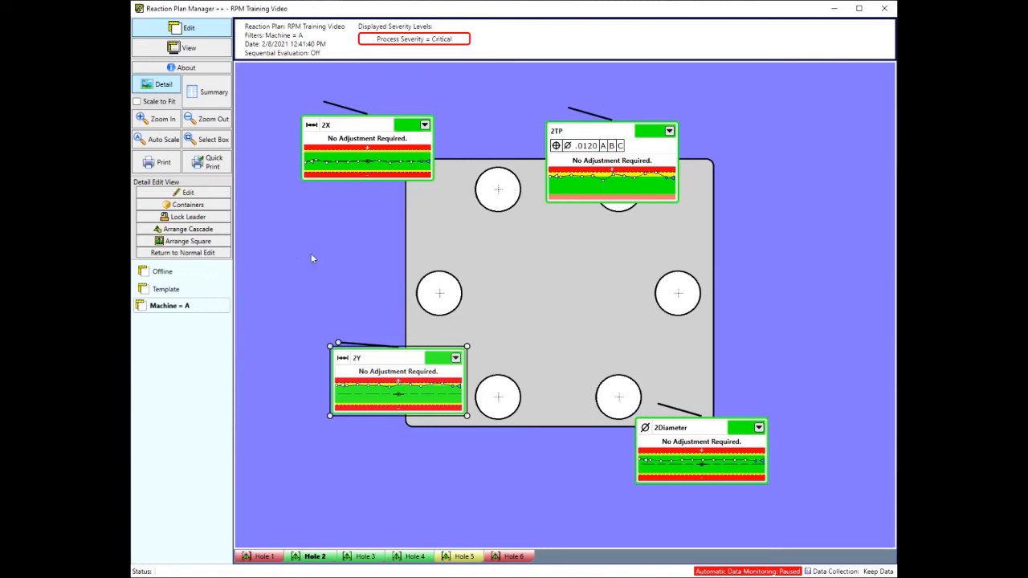
# Arrange the dimension containers in a cascade and spread all four apart over the plate picture.
pyautogui.click(206, 229)
pyautogui.click(426, 335)
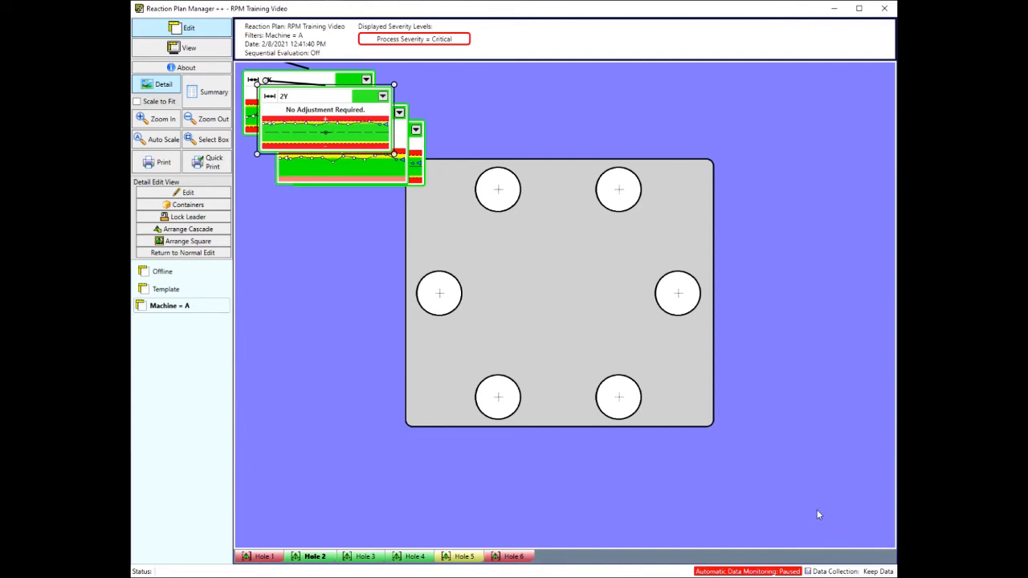
pyautogui.moveTo(336, 135); pyautogui.dragTo(653, 412)
pyautogui.moveTo(367, 172); pyautogui.dragTo(431, 358)
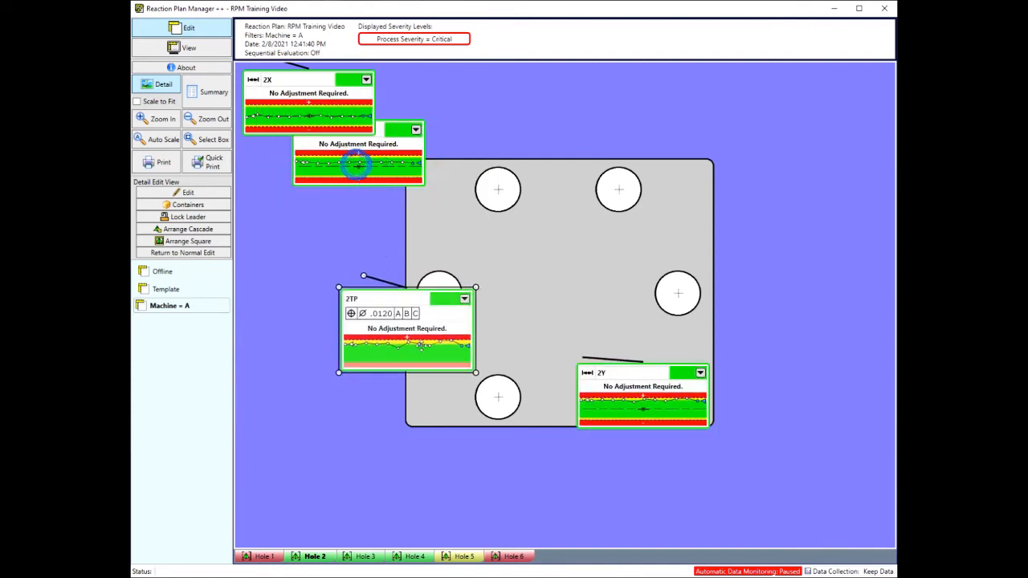
pyautogui.moveTo(363, 161); pyautogui.dragTo(562, 297)
pyautogui.moveTo(321, 105); pyautogui.dragTo(386, 203)
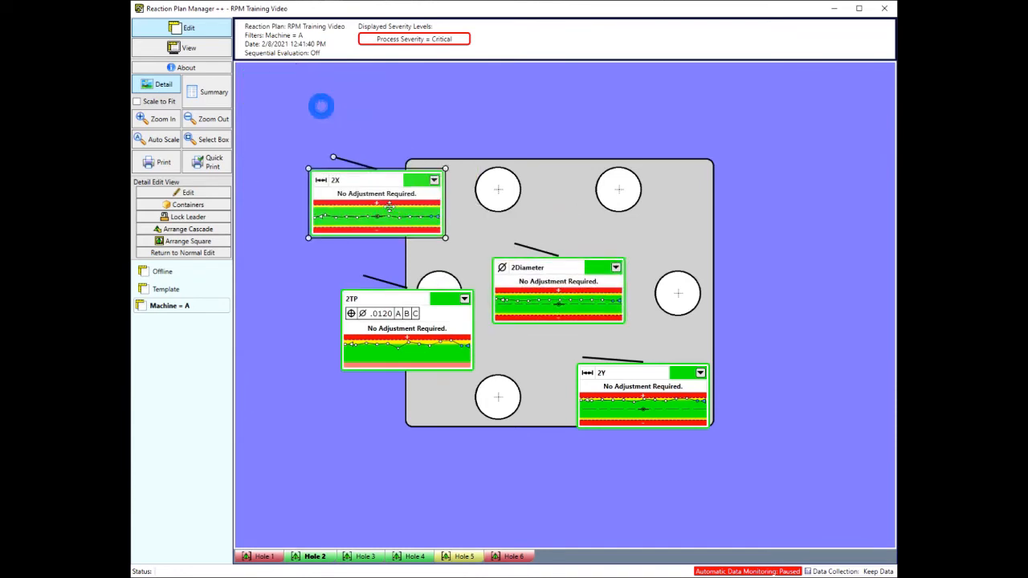
# Arrange the containers in a square, and place 2X and 2Y beside the plate's upper-right hole with their leaders pointing to it.
pyautogui.click(207, 244)
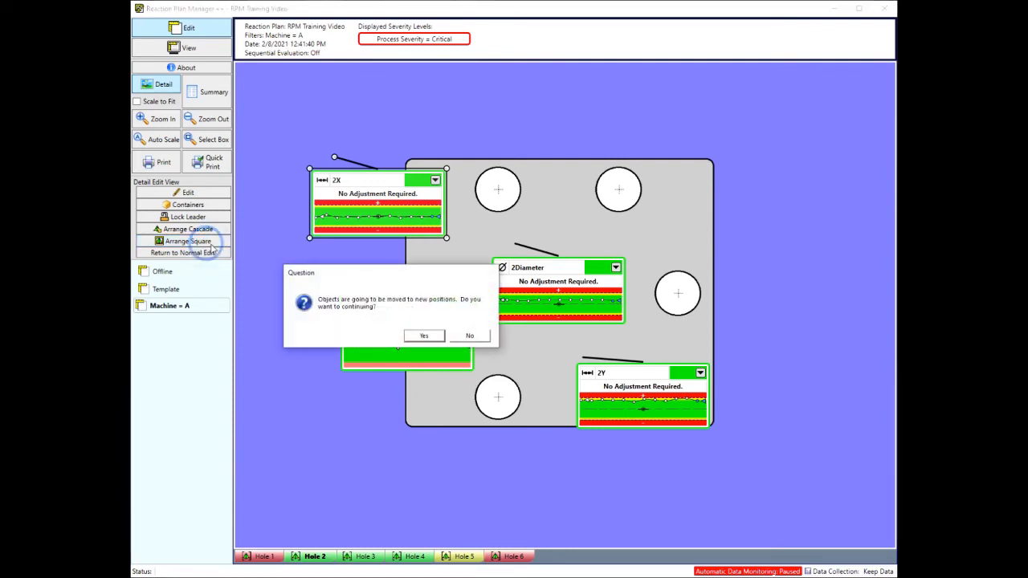
pyautogui.click(423, 338)
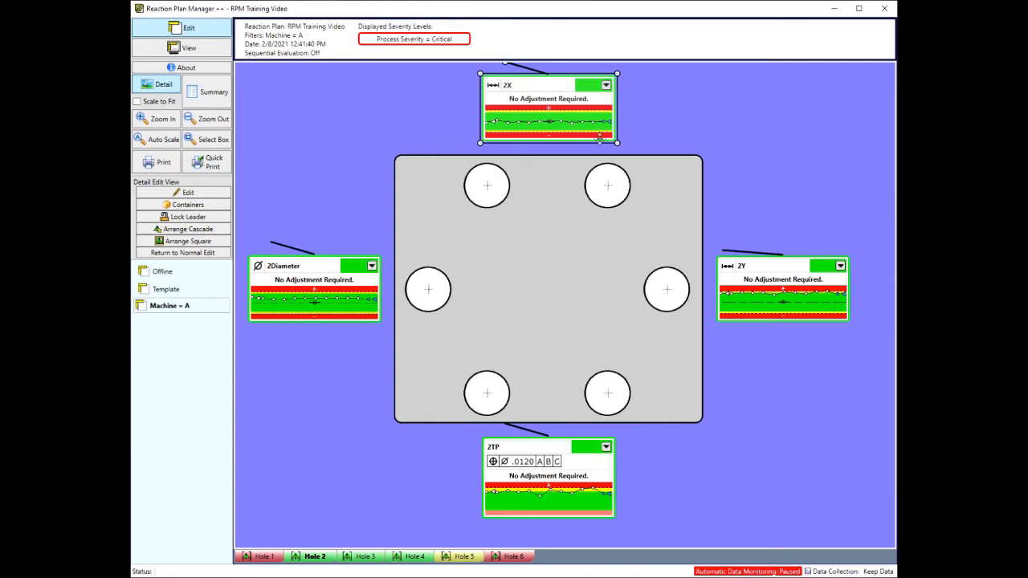
pyautogui.moveTo(547, 116); pyautogui.dragTo(635, 176)
pyautogui.moveTo(764, 291); pyautogui.dragTo(743, 227)
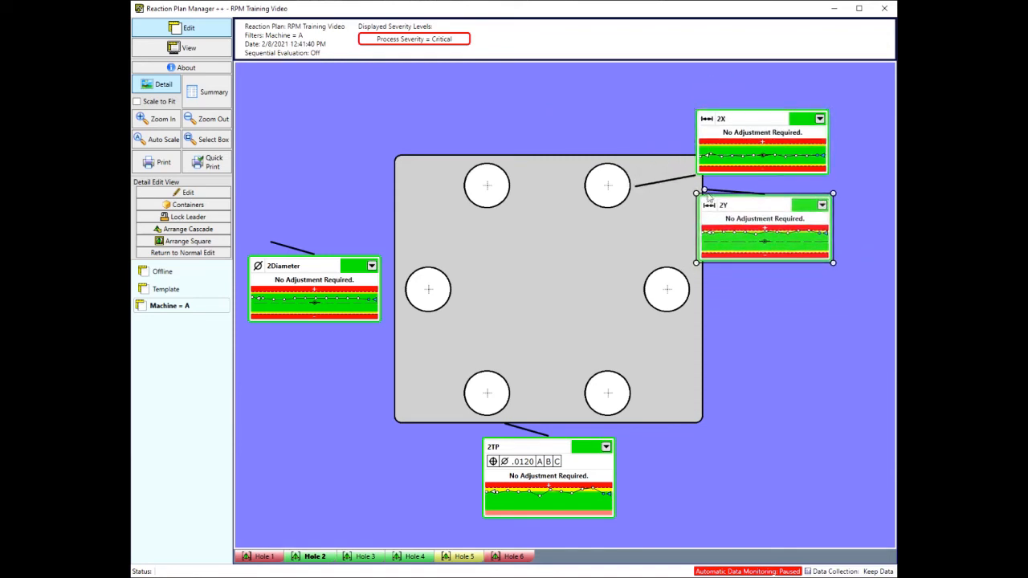
pyautogui.moveTo(704, 191); pyautogui.dragTo(631, 202)
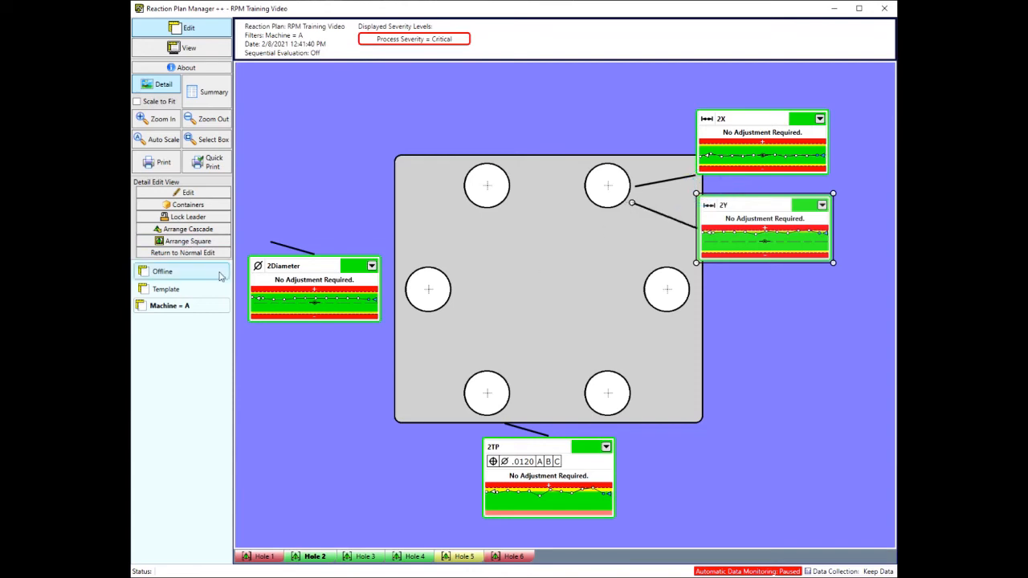
# Stack the 2TP and 2Diameter containers below 2Y beside the plate and point their leaders to the upper-right hole.
pyautogui.click(277, 279)
pyautogui.moveTo(533, 487); pyautogui.dragTo(739, 328)
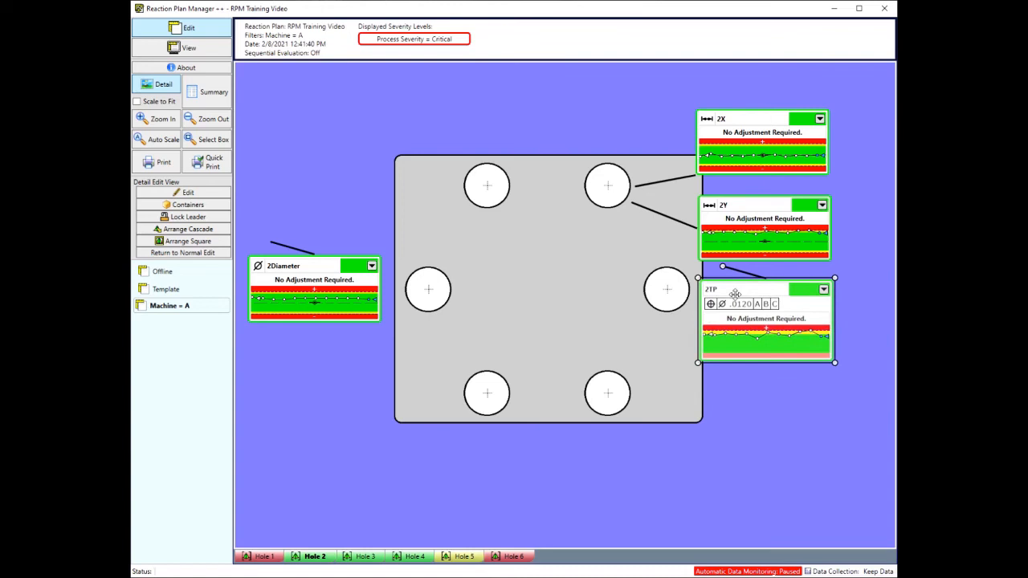
pyautogui.moveTo(722, 266); pyautogui.dragTo(629, 203)
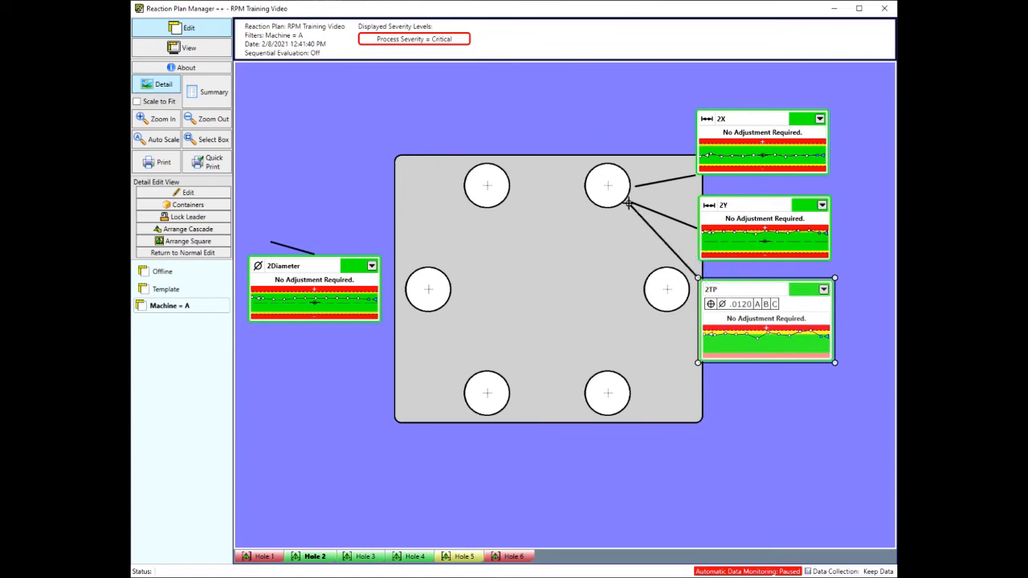
pyautogui.moveTo(745, 329); pyautogui.dragTo(747, 334)
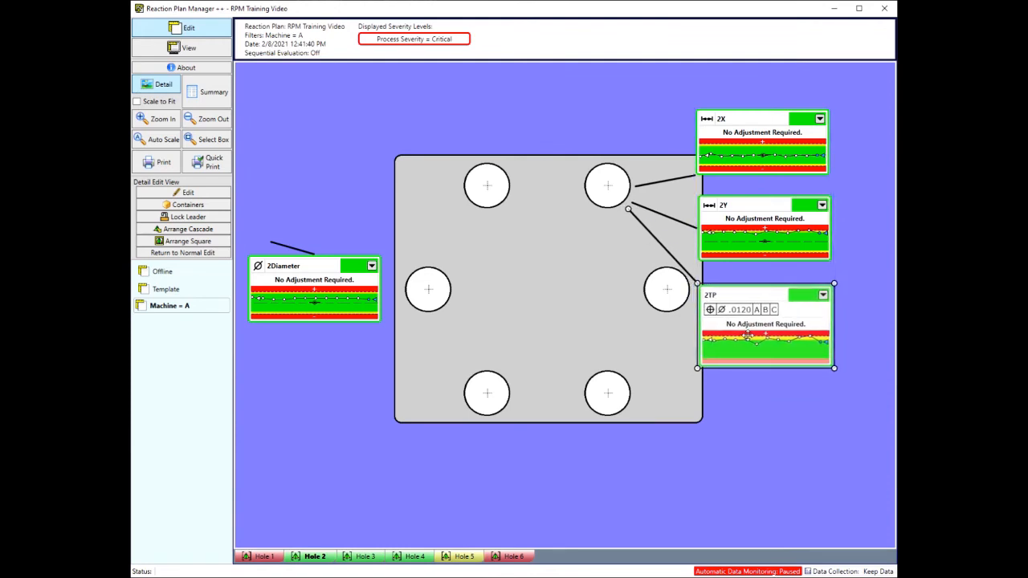
pyautogui.click(333, 290)
pyautogui.moveTo(300, 290); pyautogui.dragTo(733, 415)
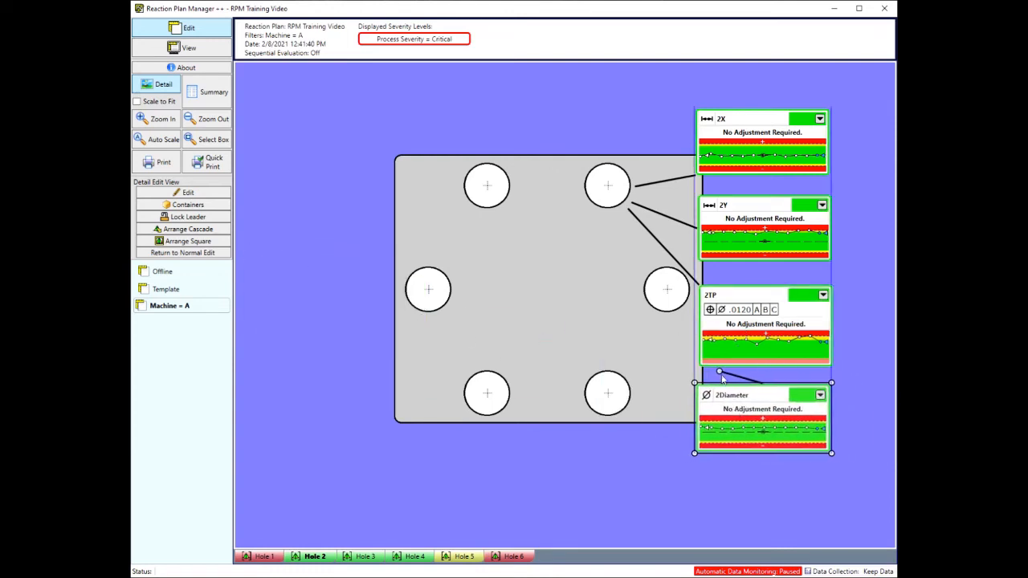
pyautogui.moveTo(719, 371); pyautogui.dragTo(627, 207)
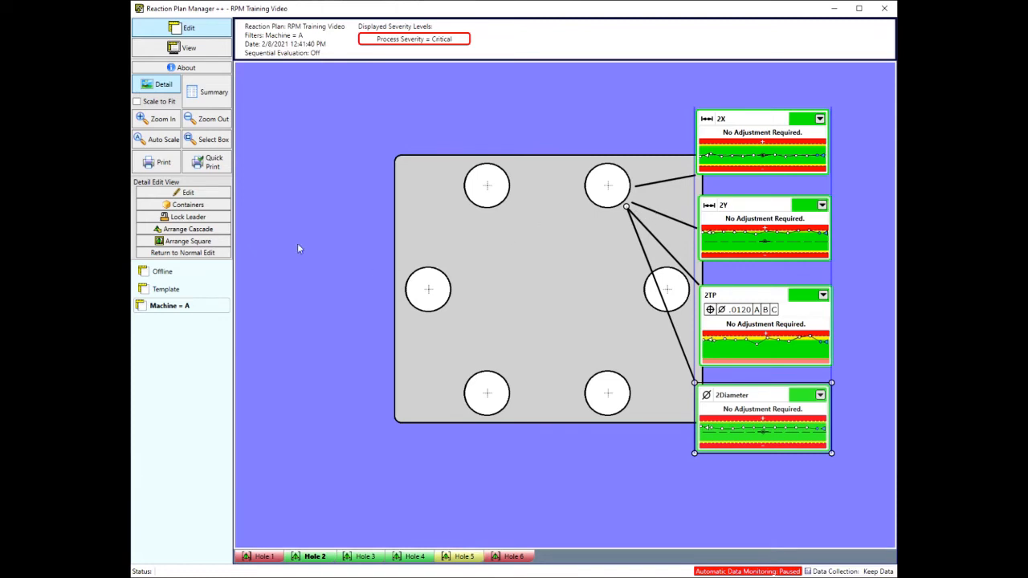
# Enlarge the Containers dialog and insert a new container holding all four Hole 2 dimensions: 2X, 2Y, 2TP and 2Diameter.
pyautogui.click(203, 207)
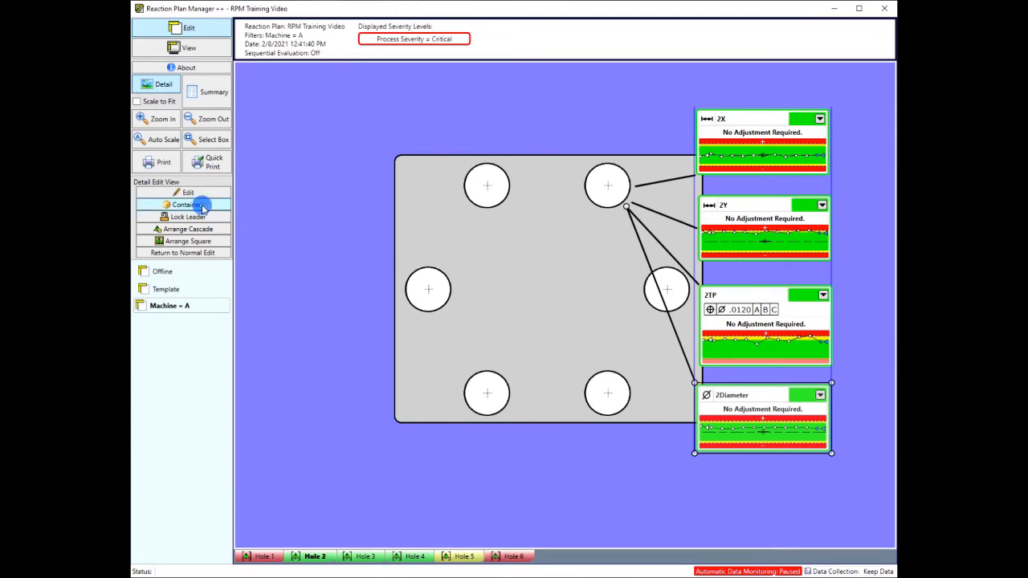
pyautogui.moveTo(507, 175); pyautogui.dragTo(497, 153)
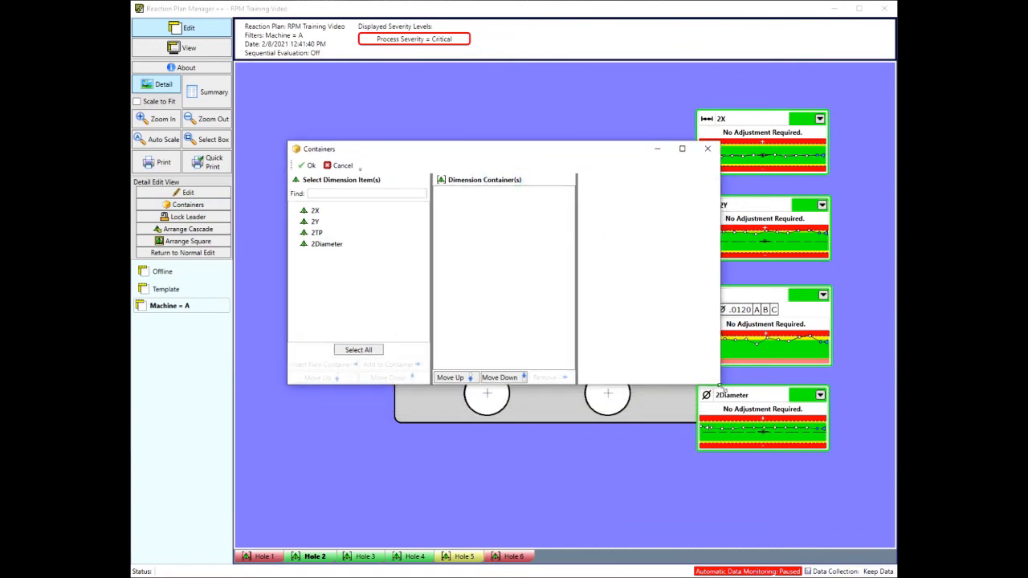
pyautogui.moveTo(720, 384); pyautogui.dragTo(748, 466)
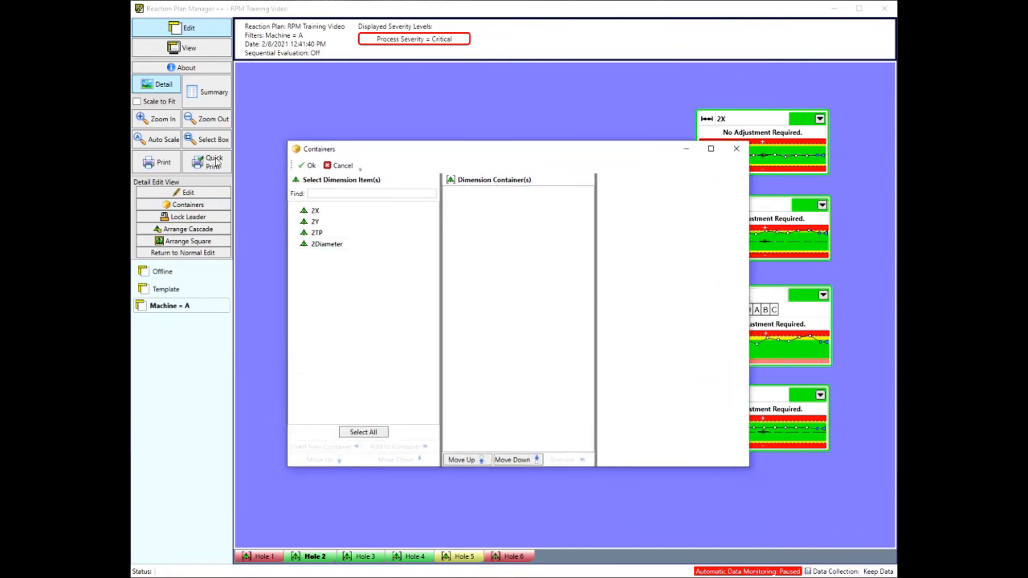
pyautogui.click(357, 432)
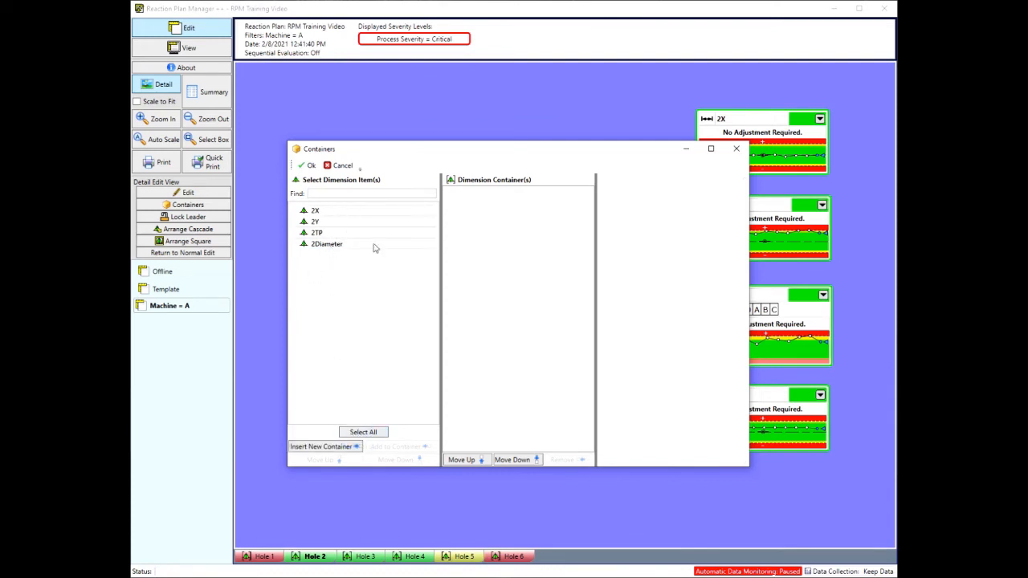
pyautogui.click(323, 449)
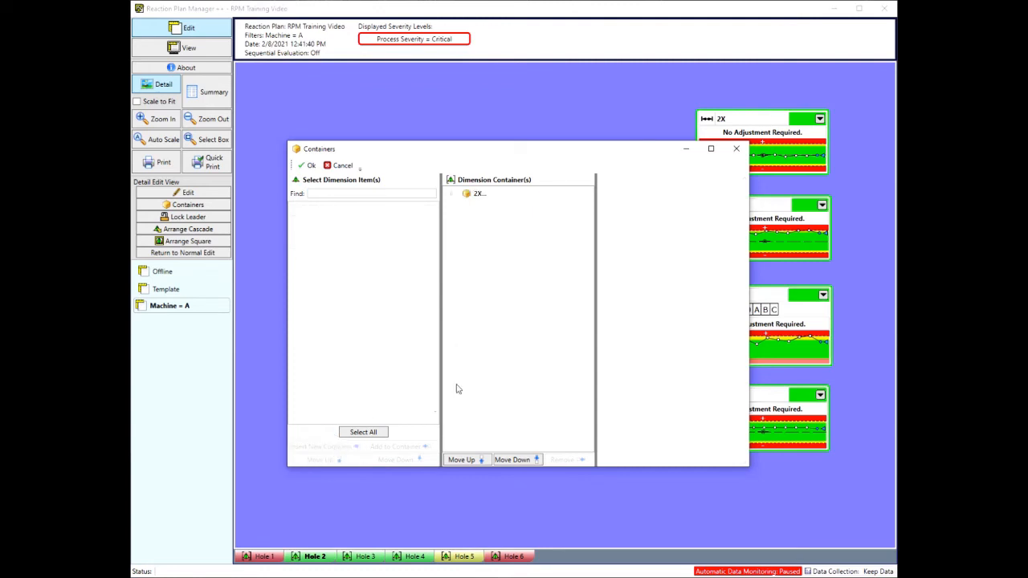
# Name the new container Hole 2, set its GD&T symbol to Position, show its header, and apply the container settings.
pyautogui.click(473, 195)
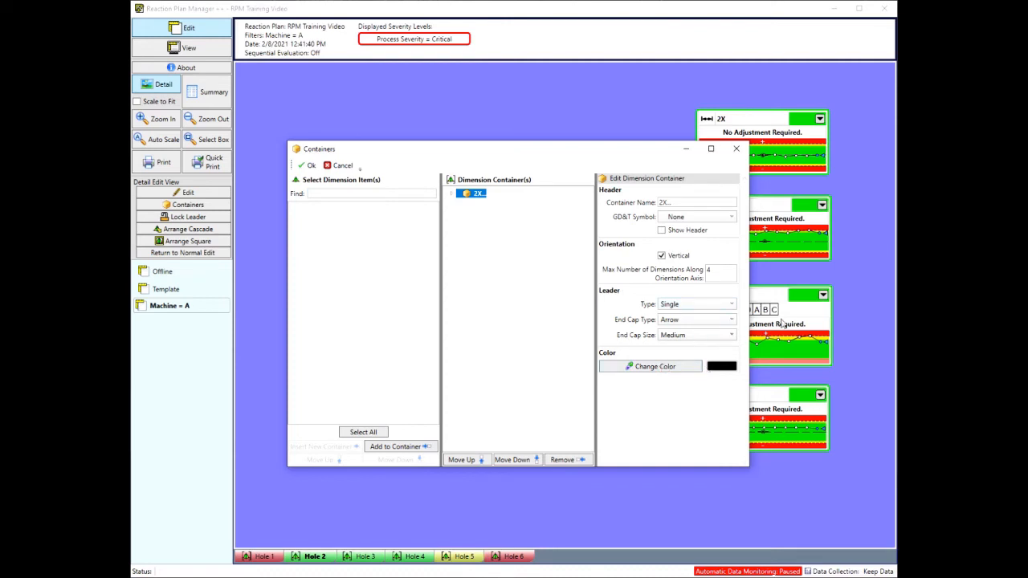
pyautogui.click(692, 202)
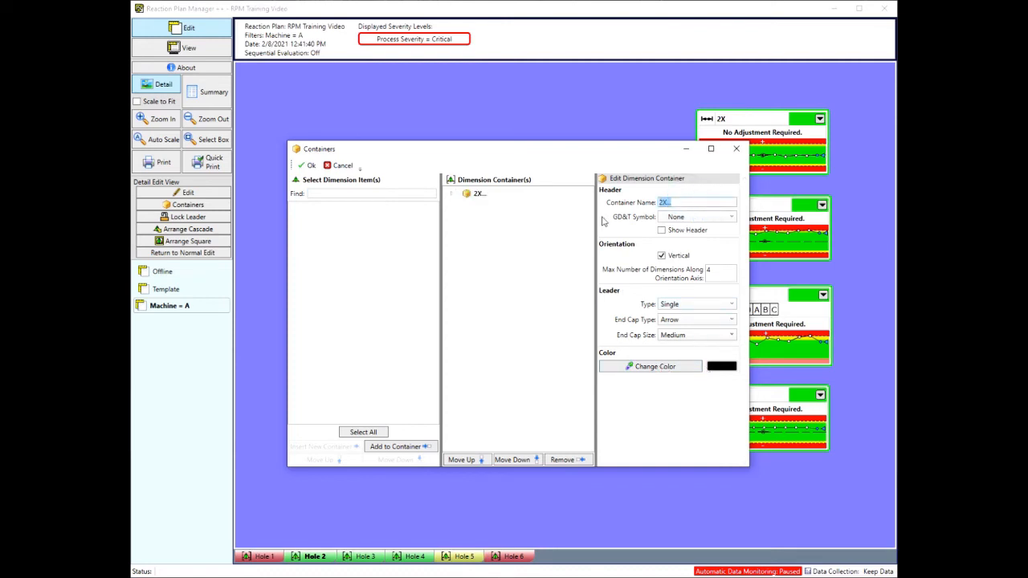
pyautogui.write('Hole')
pyautogui.click(700, 217)
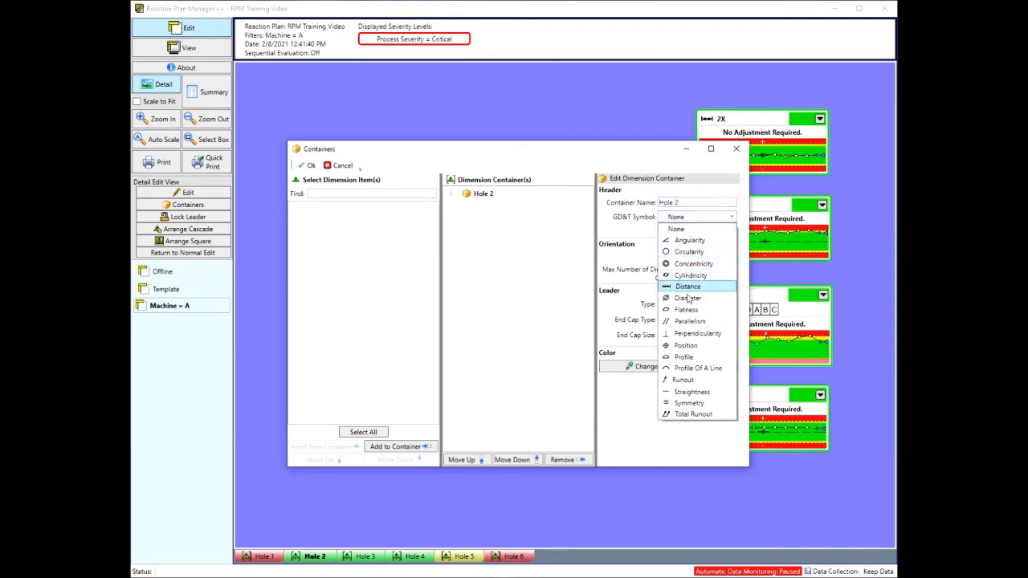
pyautogui.click(686, 345)
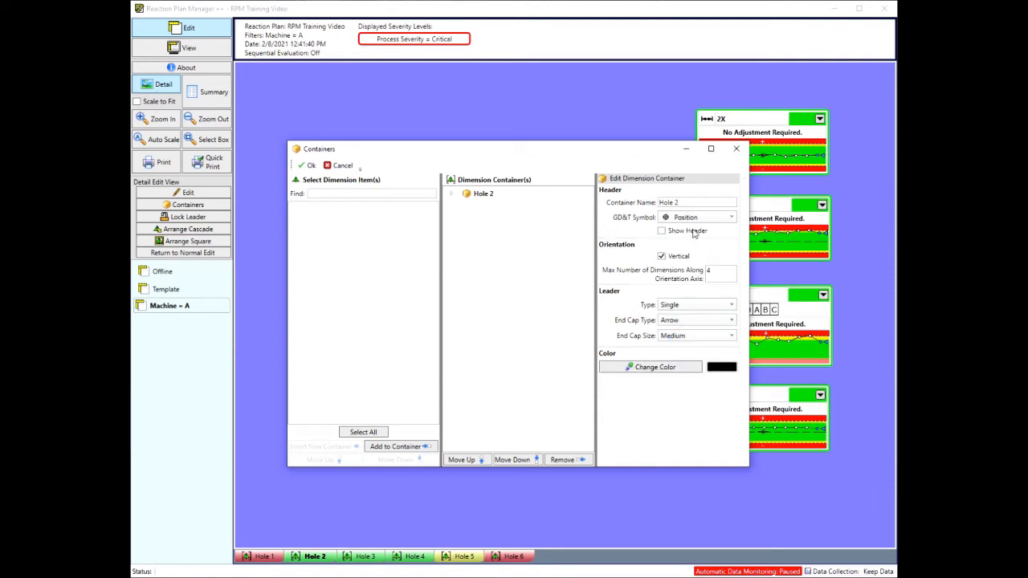
pyautogui.click(666, 231)
pyautogui.click(311, 166)
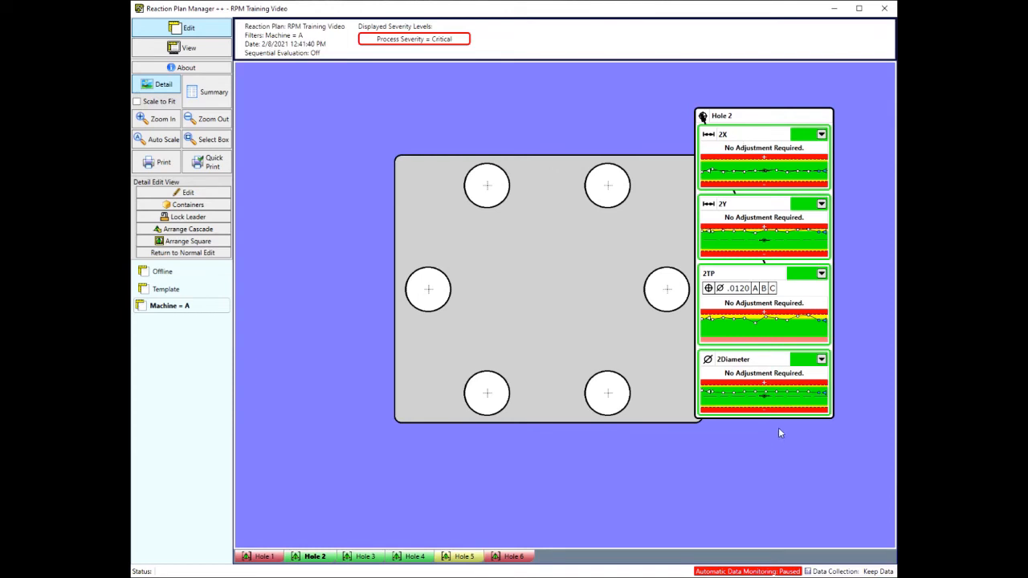
# Move the Hole 2 container clear of the plate's right edge and point its leader to the upper-right hole.
pyautogui.click(740, 141)
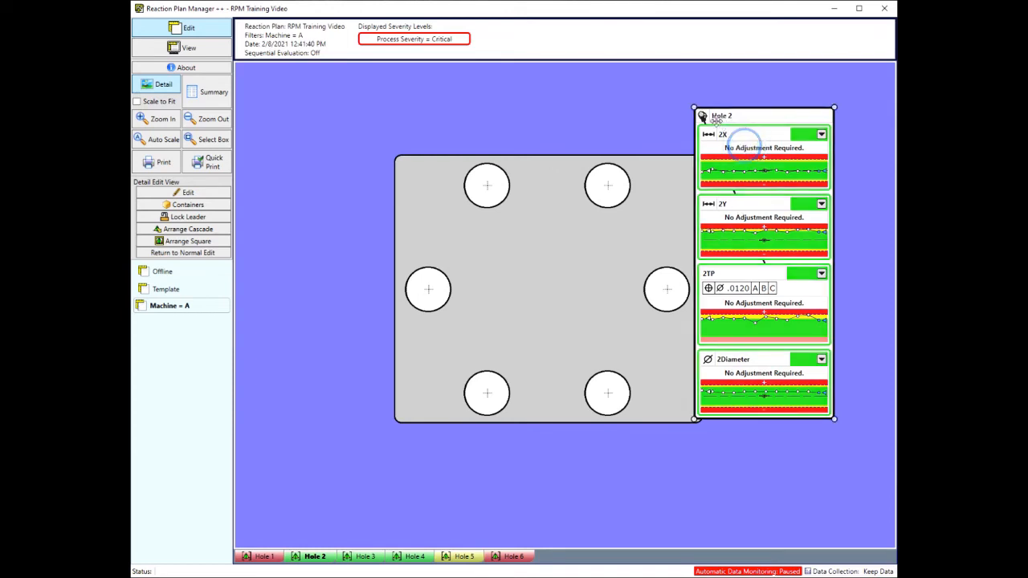
pyautogui.moveTo(703, 115); pyautogui.dragTo(658, 184)
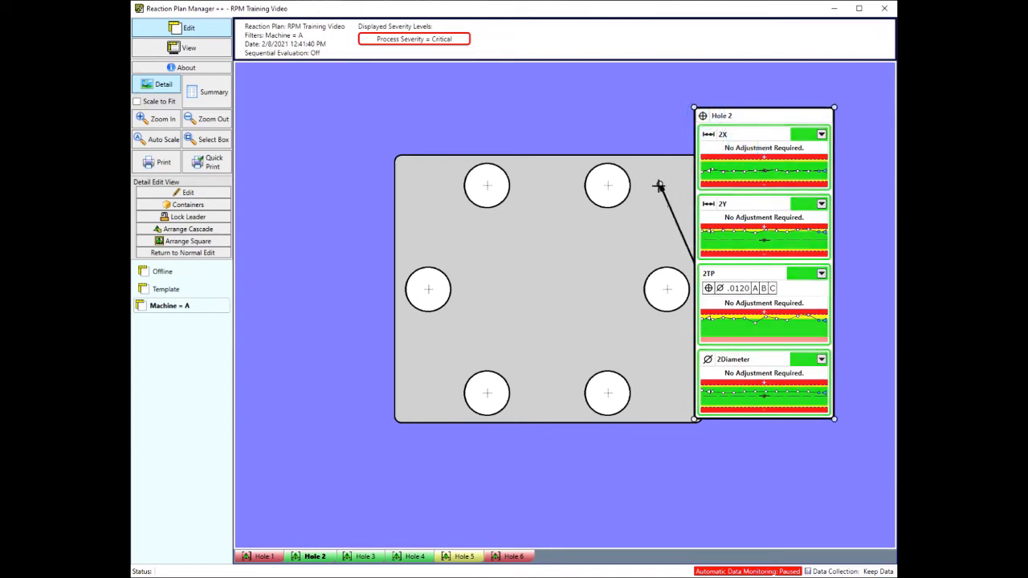
pyautogui.moveTo(727, 207); pyautogui.dragTo(756, 188)
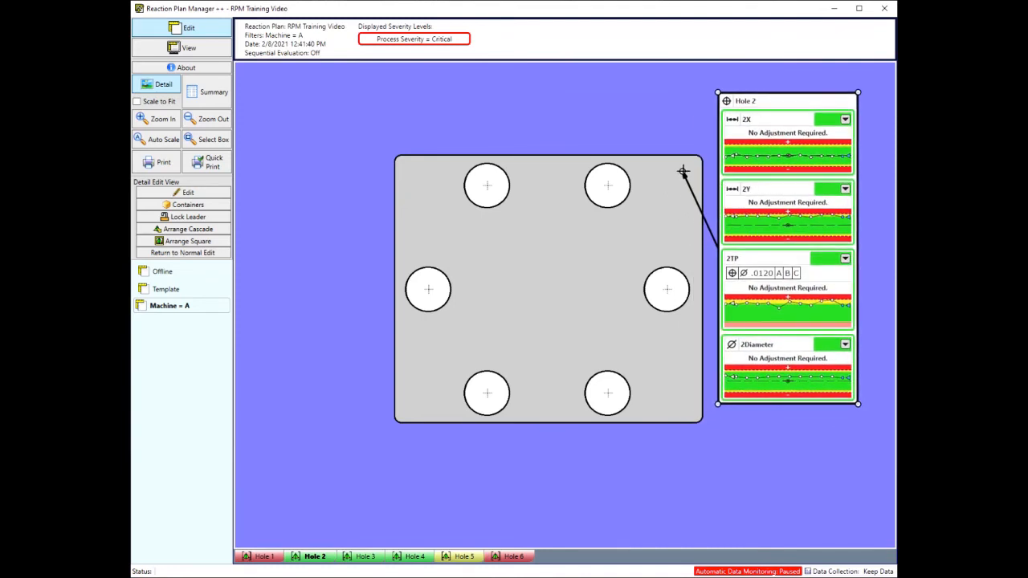
pyautogui.moveTo(683, 172); pyautogui.dragTo(630, 199)
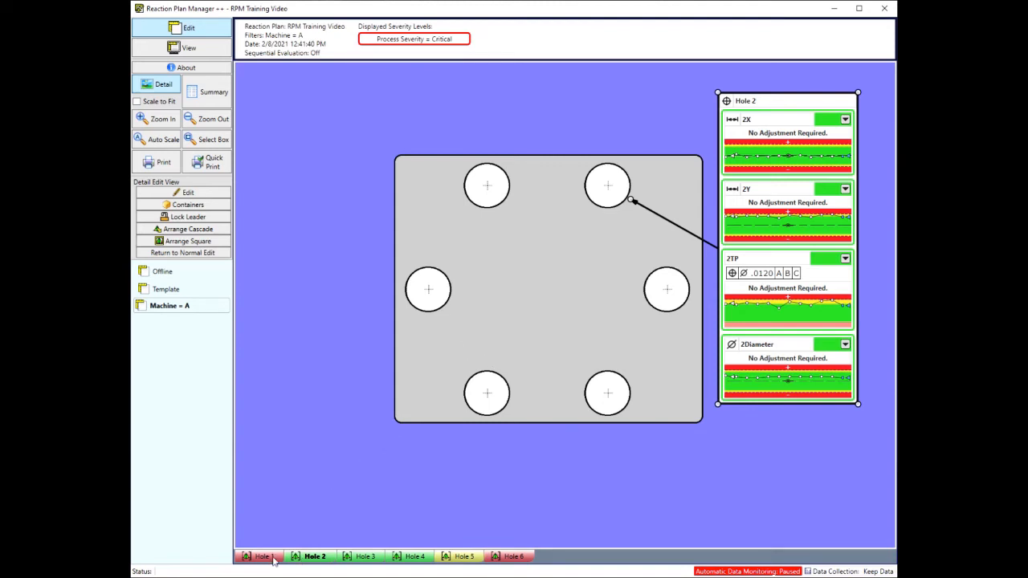
# Go to the Hole 3 group and move its plate picture to the middle of the canvas.
pyautogui.click(367, 558)
pyautogui.click(330, 328)
pyautogui.moveTo(622, 401); pyautogui.dragTo(767, 491)
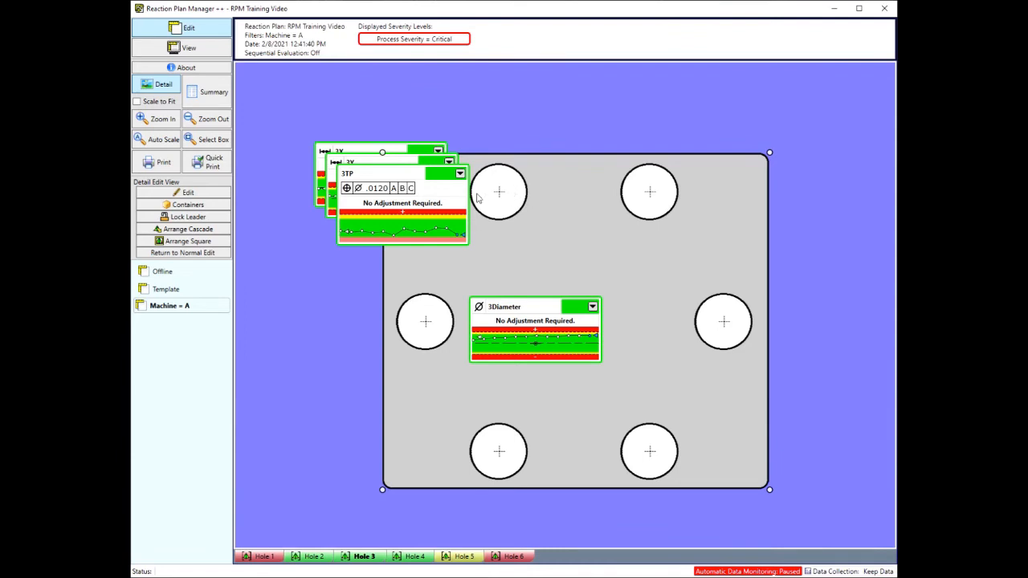
# Insert a new container holding 3X, 3Y, 3TP and 3Diameter and name it Hole 3.
pyautogui.click(181, 205)
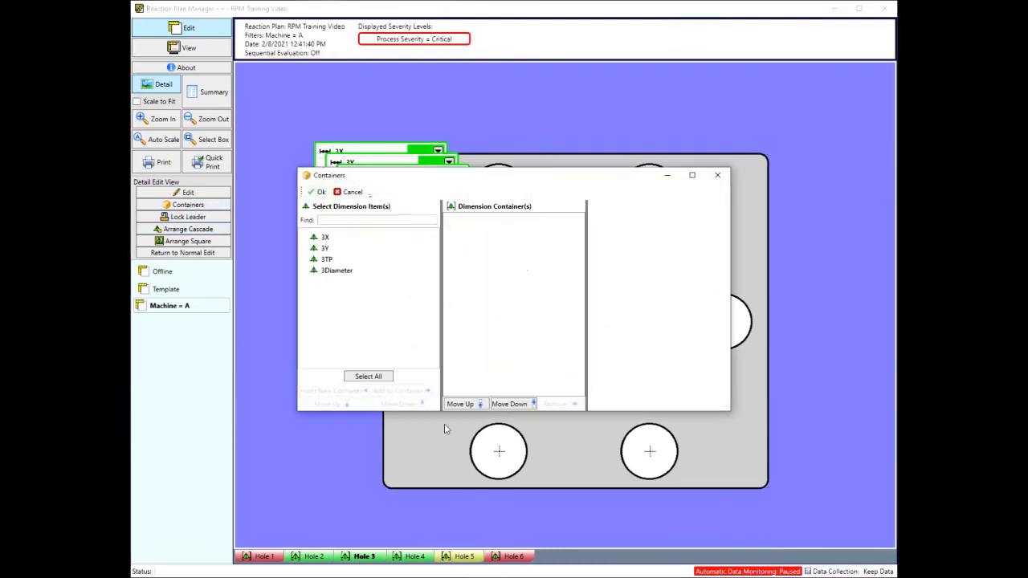
pyautogui.click(354, 376)
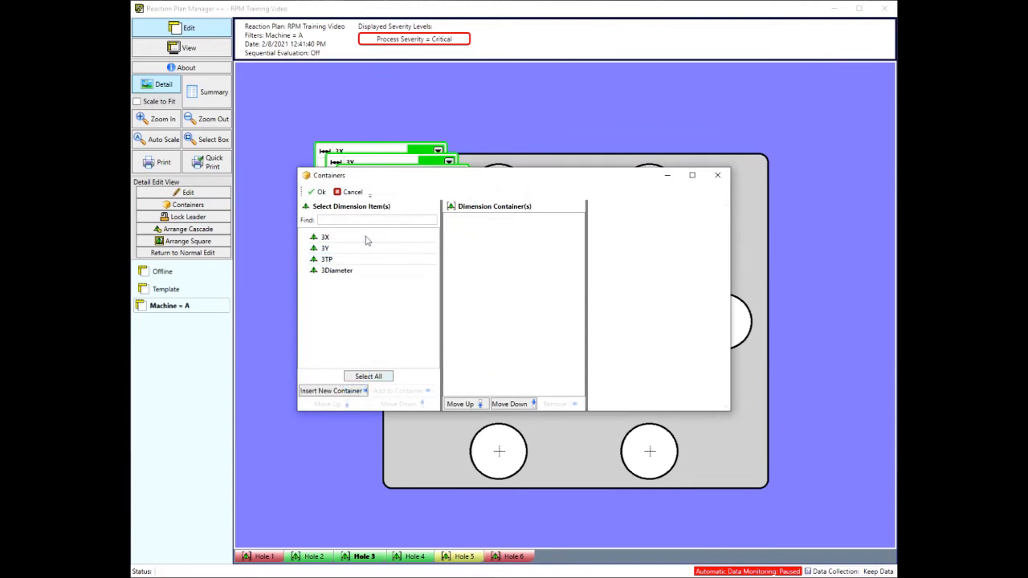
pyautogui.click(324, 392)
pyautogui.click(480, 223)
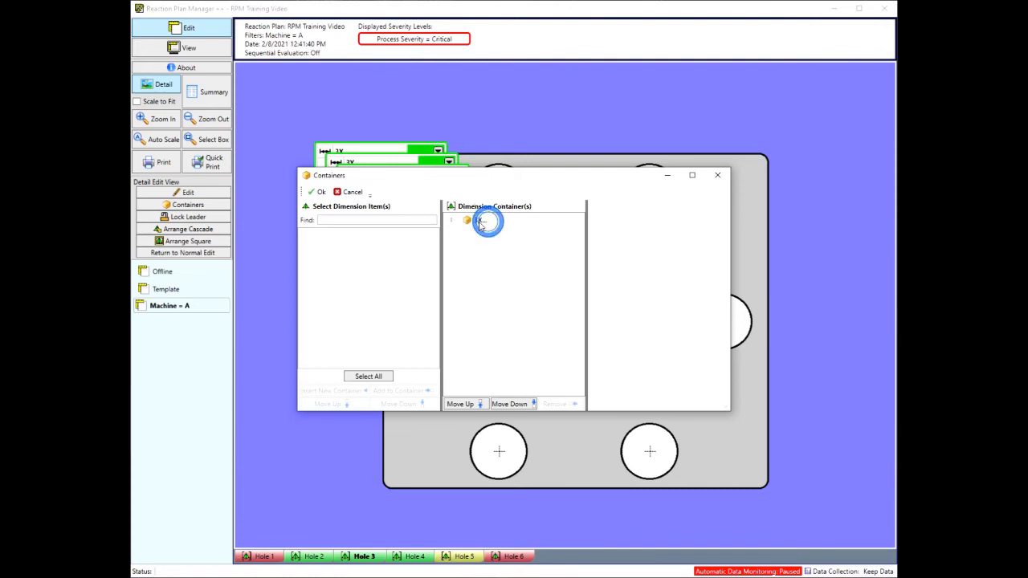
pyautogui.doubleClick(683, 229)
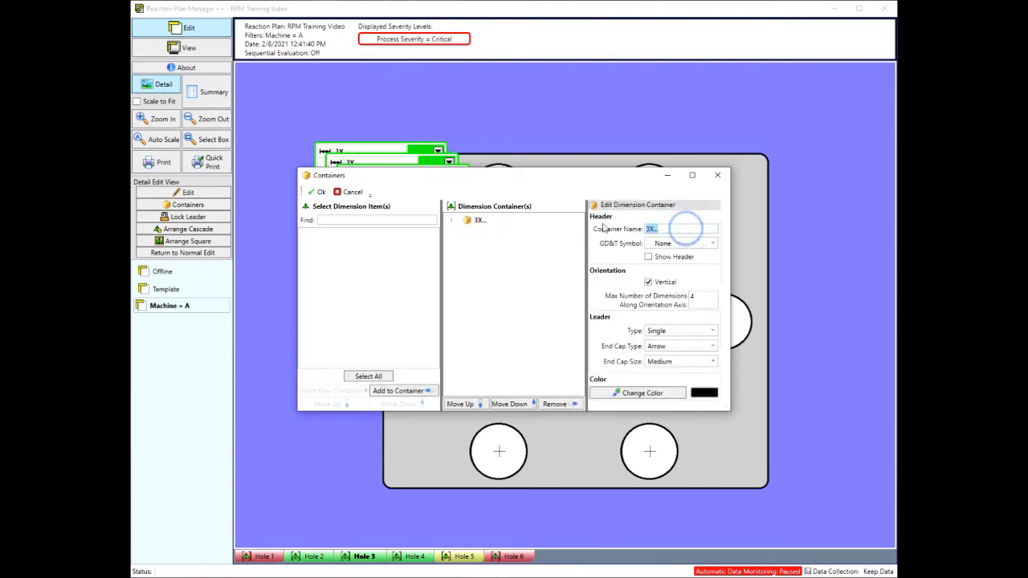
pyautogui.write('Hole 3')
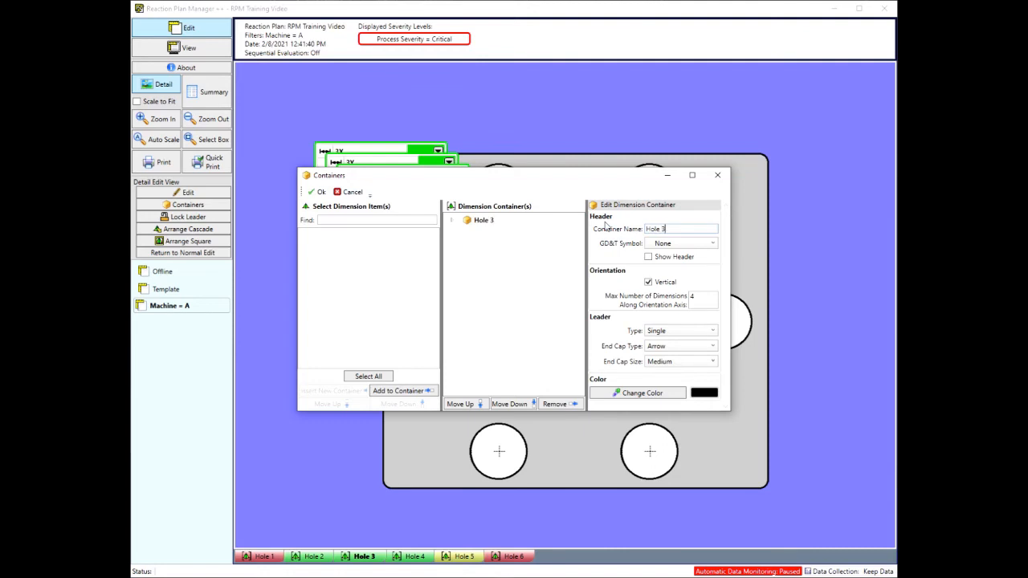
# Give the Hole 3 container the Position GD&T symbol, a visible header and a non-vertical orientation, and apply the settings.
pyautogui.click(670, 244)
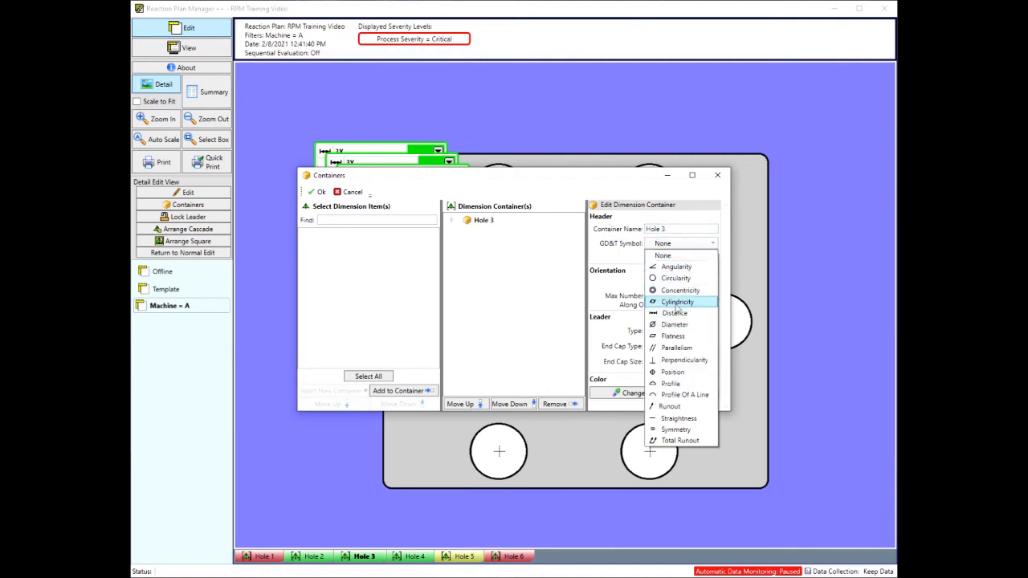
pyautogui.click(682, 372)
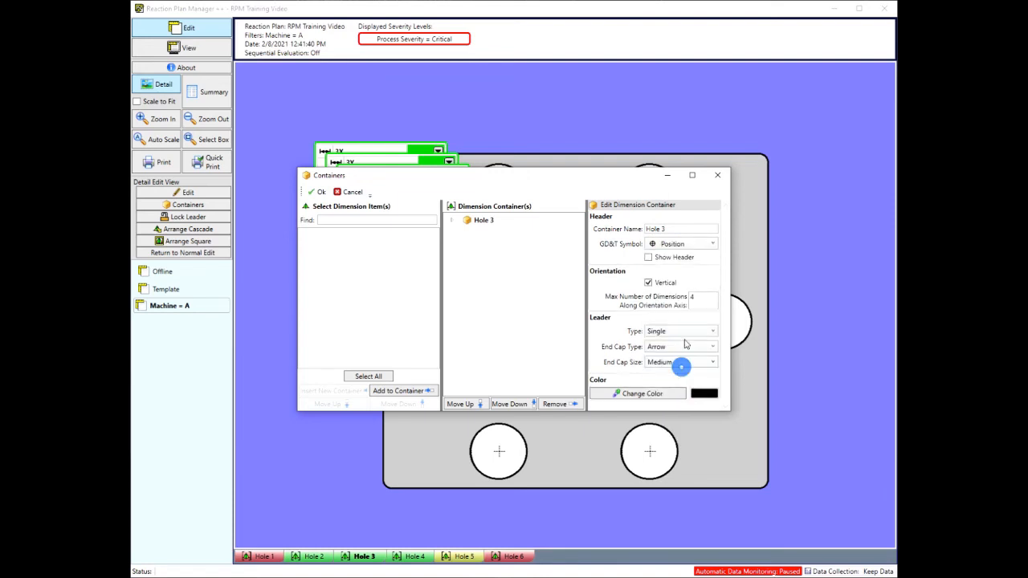
pyautogui.click(650, 258)
pyautogui.moveTo(726, 411); pyautogui.dragTo(756, 428)
pyautogui.click(671, 283)
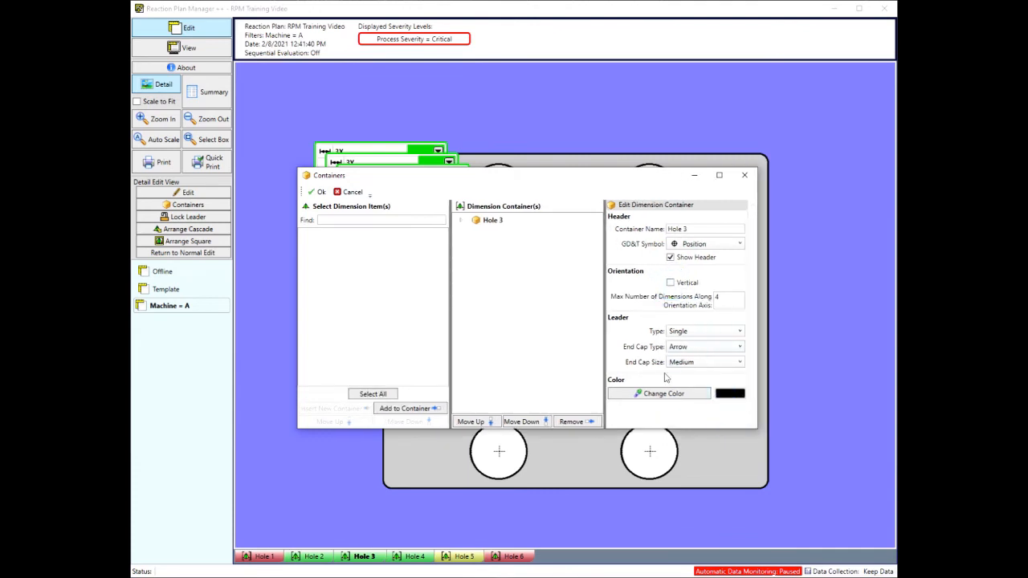
pyautogui.click(319, 196)
# Place the Hole 3 container above the plate, shift the plate picture down beneath it, and point the leader to the upper-left hole.
pyautogui.click(516, 211)
pyautogui.moveTo(537, 197); pyautogui.dragTo(530, 145)
pyautogui.click(535, 258)
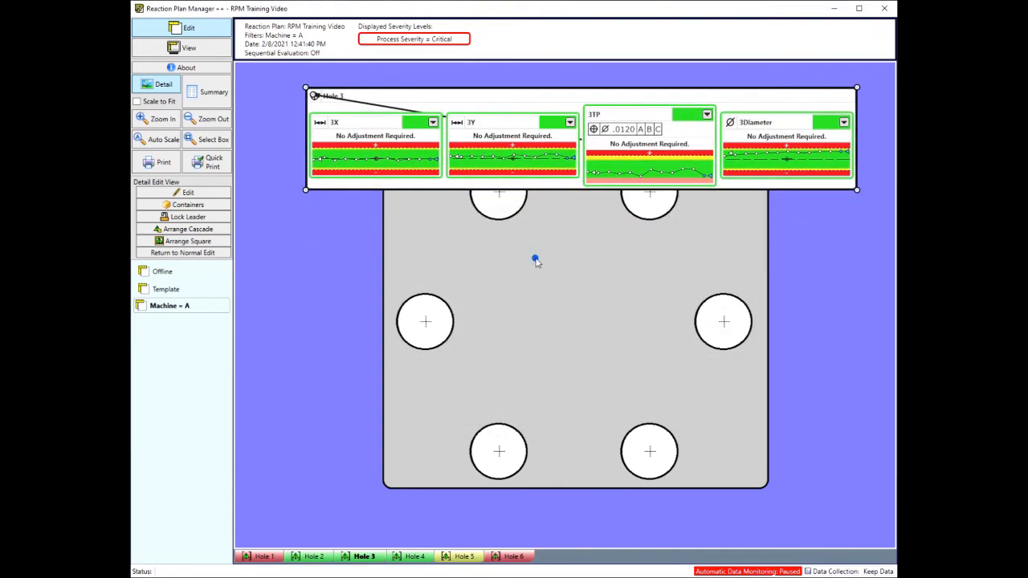
pyautogui.moveTo(770, 488); pyautogui.dragTo(768, 520)
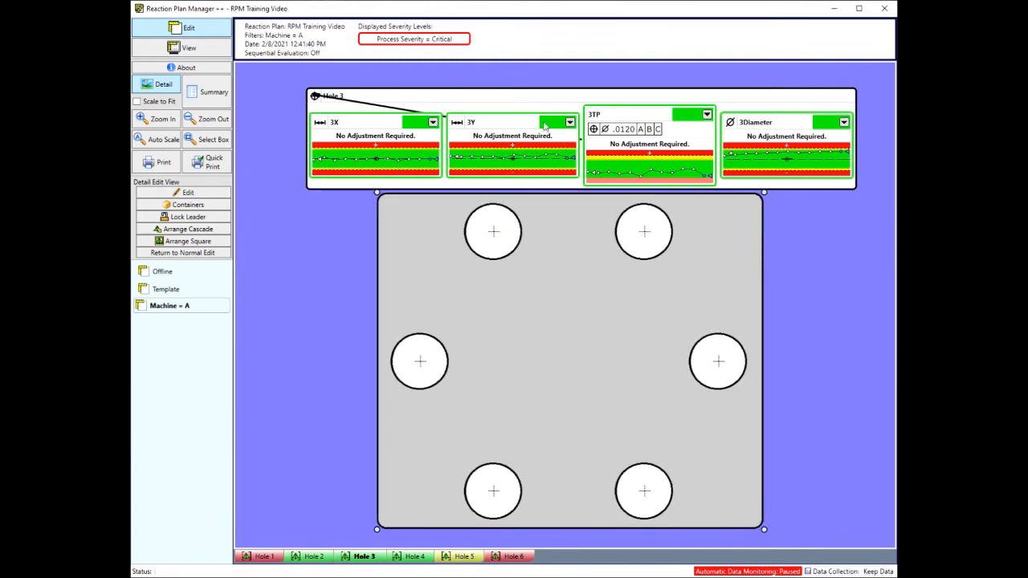
pyautogui.moveTo(525, 97); pyautogui.dragTo(522, 87)
pyautogui.moveTo(305, 86); pyautogui.dragTo(522, 215)
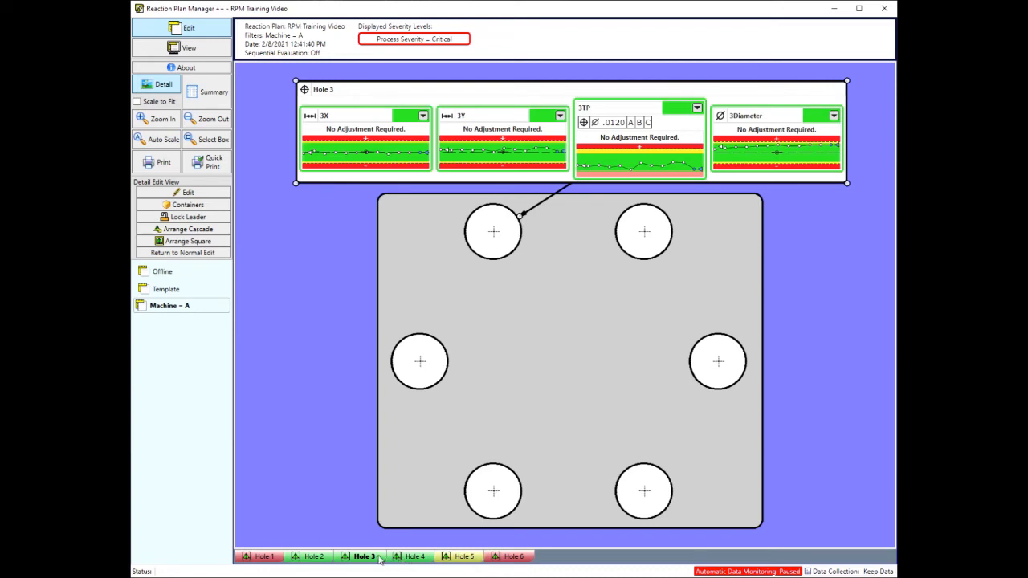
# Go to the Hole 4 group and move its plate picture to the middle of the canvas.
pyautogui.click(410, 556)
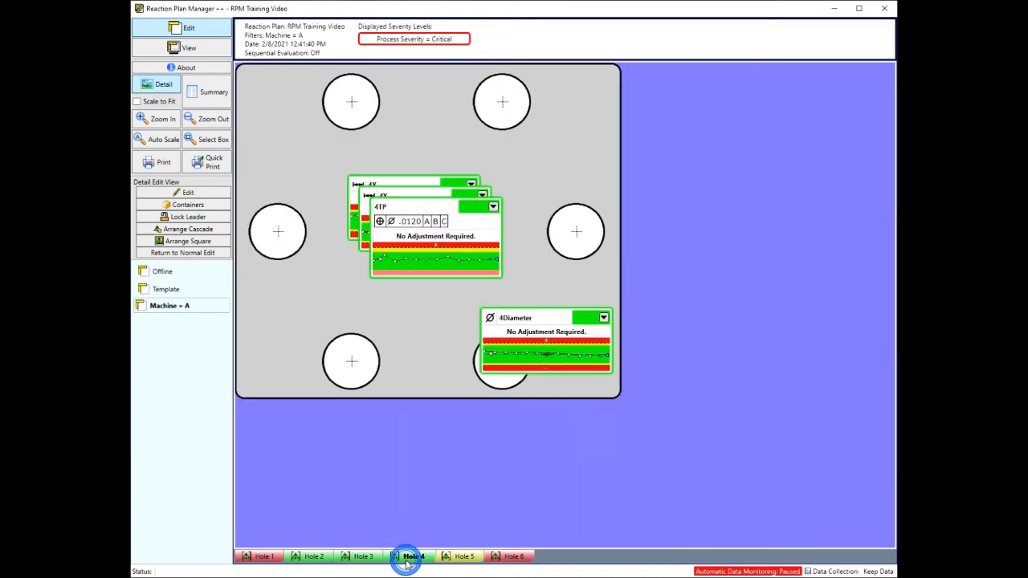
pyautogui.click(434, 308)
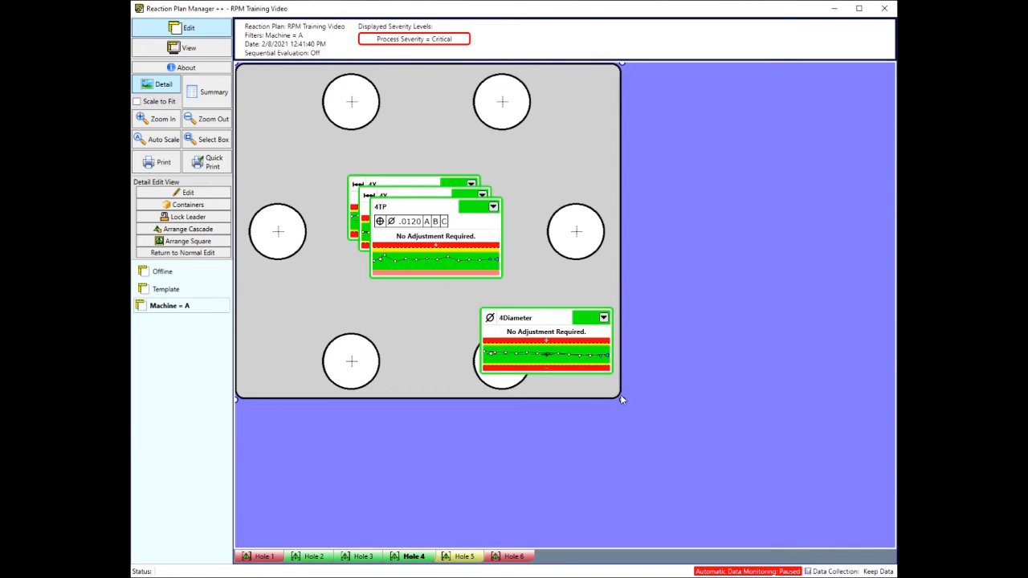
pyautogui.moveTo(623, 399); pyautogui.dragTo(787, 483)
# Insert a new container holding 4X, 4Y, 4TP and 4Diameter and name it Hole 4.
pyautogui.click(173, 207)
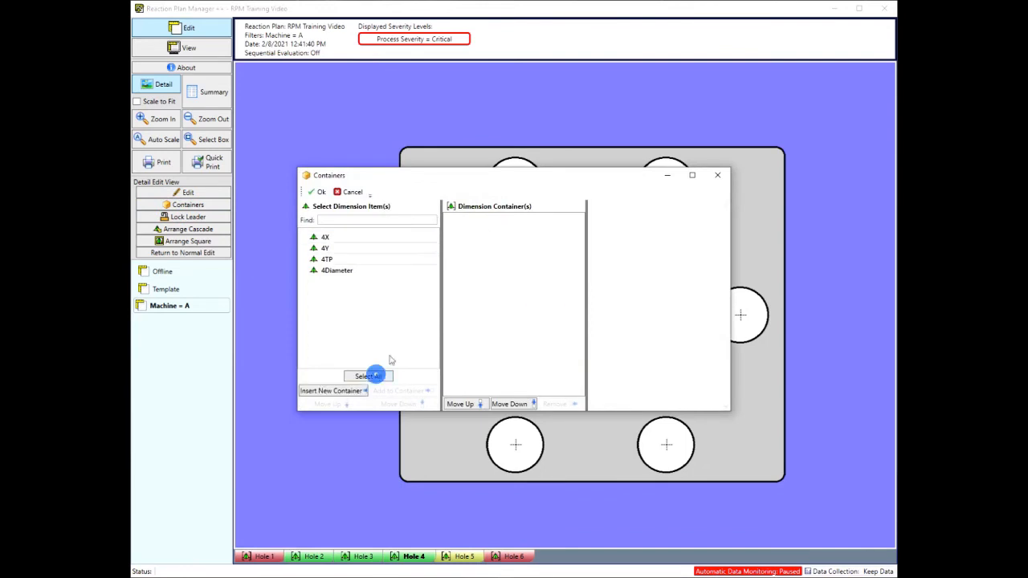
pyautogui.click(339, 391)
pyautogui.click(482, 221)
pyautogui.doubleClick(674, 228)
pyautogui.write('Hole 3')
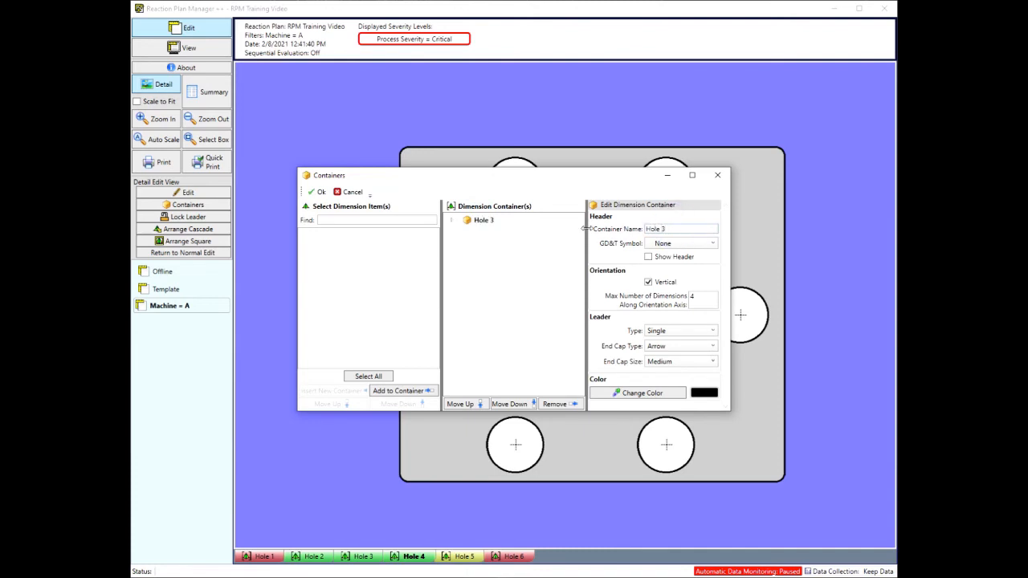
pyautogui.doubleClick(659, 229)
pyautogui.write('4')
# Give the Hole 4 container the Position GD&T symbol, a non-vertical orientation and a maximum of 2 dimensions along the axis, and apply the settings.
pyautogui.click(670, 244)
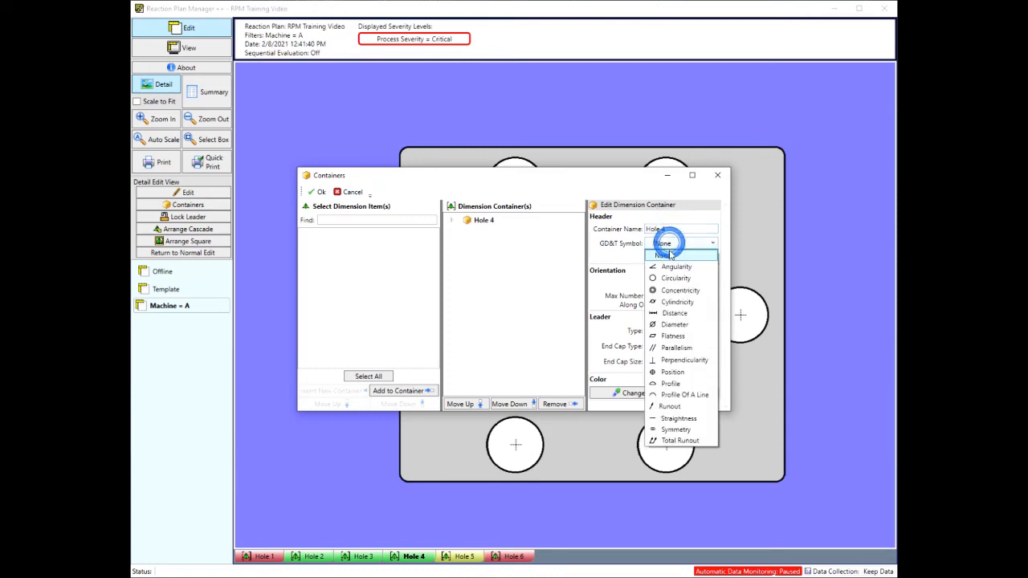
pyautogui.click(679, 371)
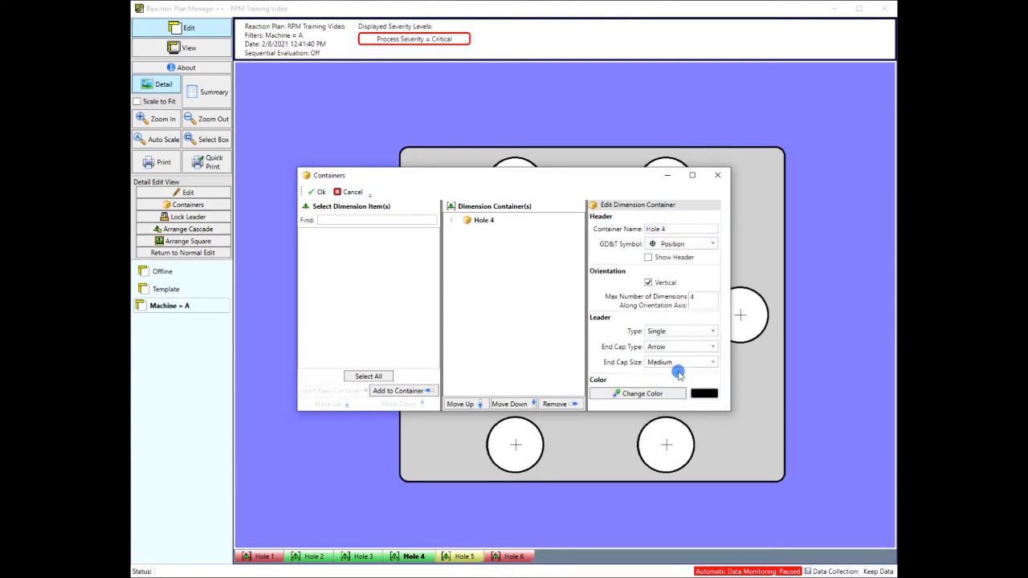
pyautogui.click(648, 282)
pyautogui.doubleClick(695, 297)
pyautogui.write('2')
pyautogui.click(450, 222)
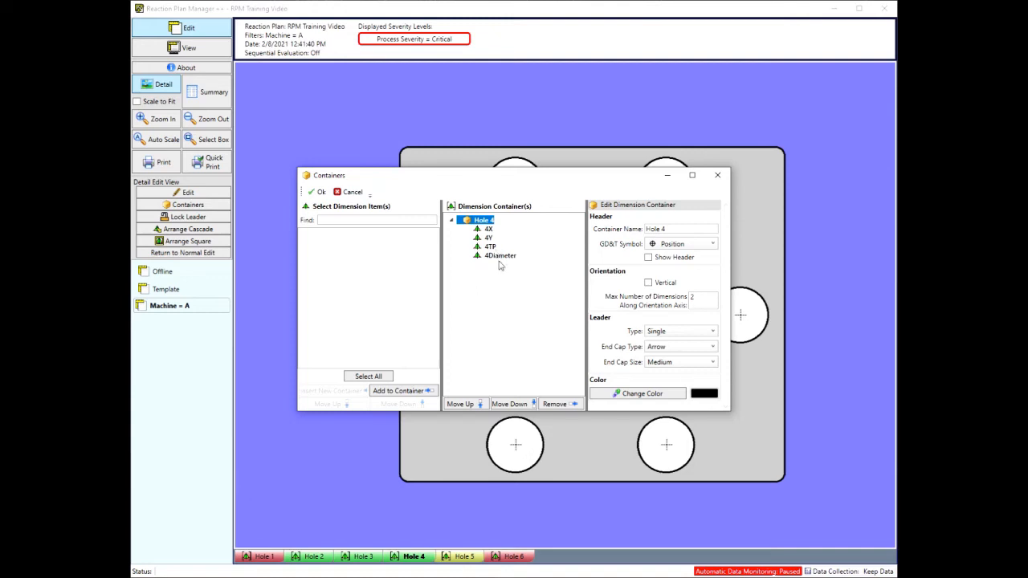
pyautogui.click(316, 193)
# Move the Hole 4 container to the left side of the plate and shift the plate picture up and to the right.
pyautogui.click(560, 255)
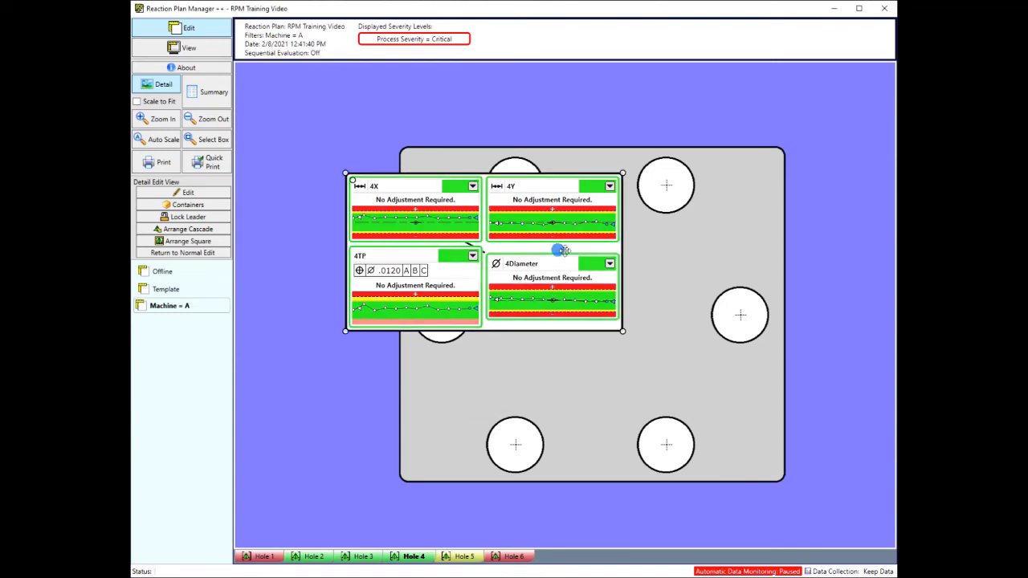
pyautogui.click(689, 332)
pyautogui.moveTo(784, 482); pyautogui.dragTo(837, 480)
pyautogui.moveTo(572, 270); pyautogui.dragTo(479, 408)
pyautogui.click(573, 222)
pyautogui.moveTo(453, 144); pyautogui.dragTo(486, 137)
pyautogui.moveTo(378, 371); pyautogui.dragTo(391, 321)
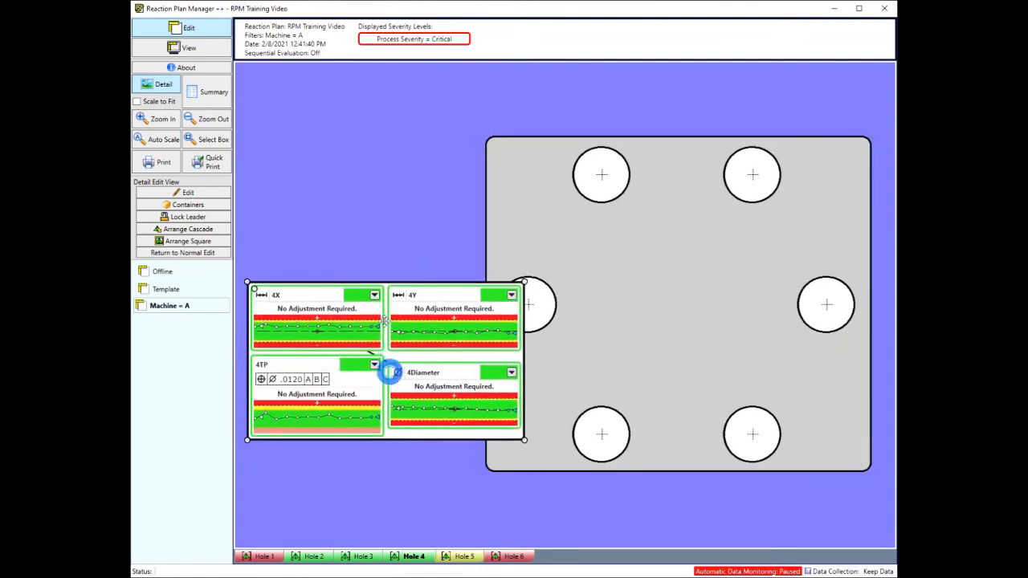
# Resize the Hole 4 plate picture with a scale factor of 0.8 and apply the edit.
pyautogui.click(199, 195)
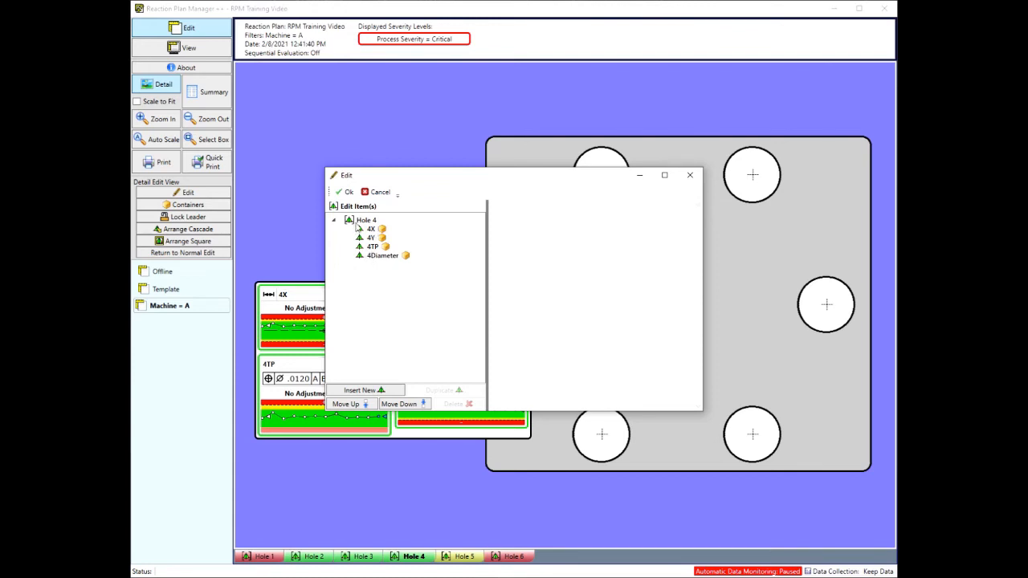
pyautogui.click(358, 223)
pyautogui.moveTo(701, 414); pyautogui.dragTo(745, 472)
pyautogui.moveTo(743, 337); pyautogui.dragTo(749, 469)
pyautogui.click(679, 452)
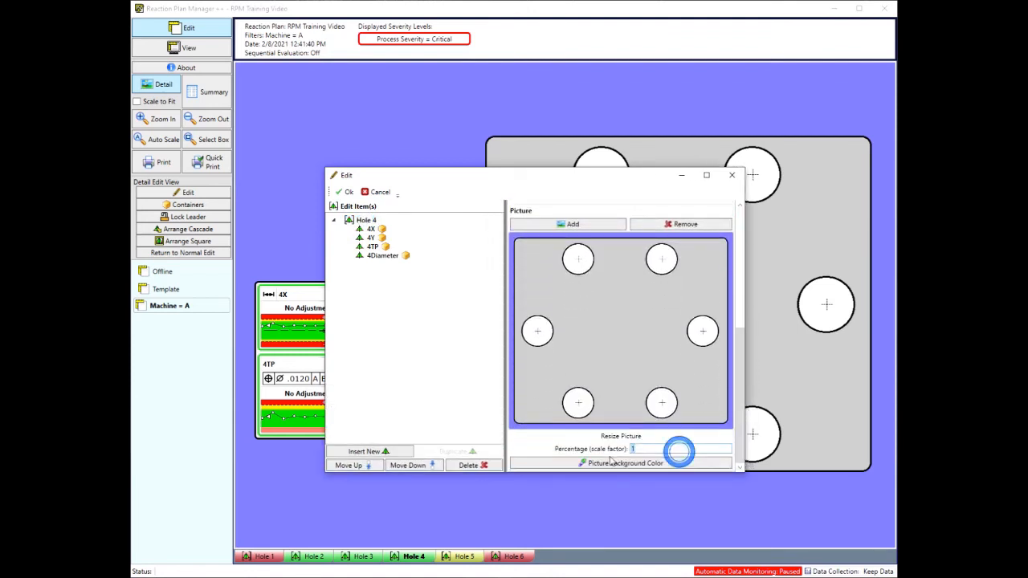
pyautogui.write('0.8')
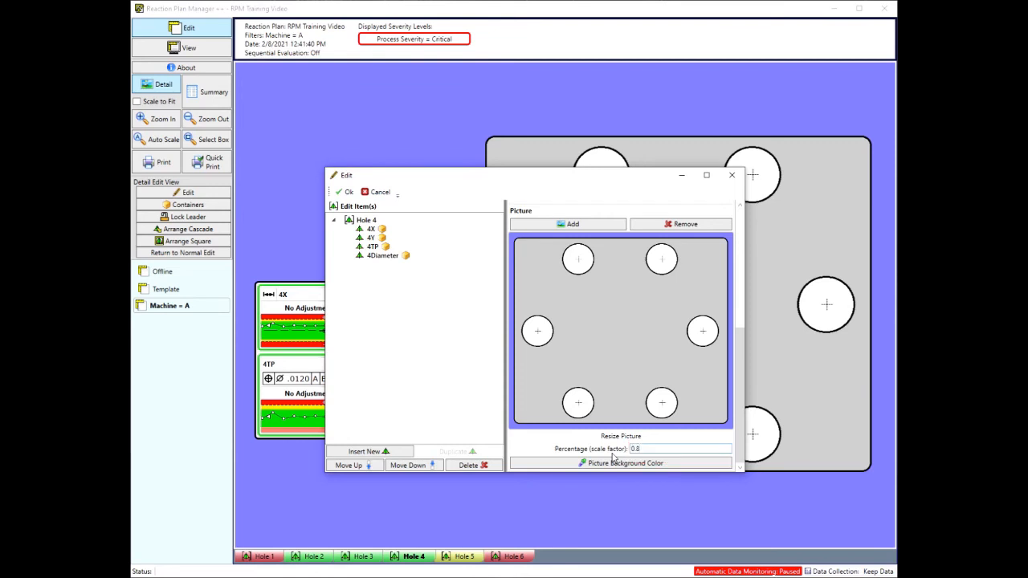
pyautogui.click(346, 192)
# Shift the resized plate clear of the Hole 4 container, raise the container, and point its leader to the plate's middle-left hole.
pyautogui.click(602, 296)
pyautogui.moveTo(791, 405); pyautogui.dragTo(858, 451)
pyautogui.click(391, 325)
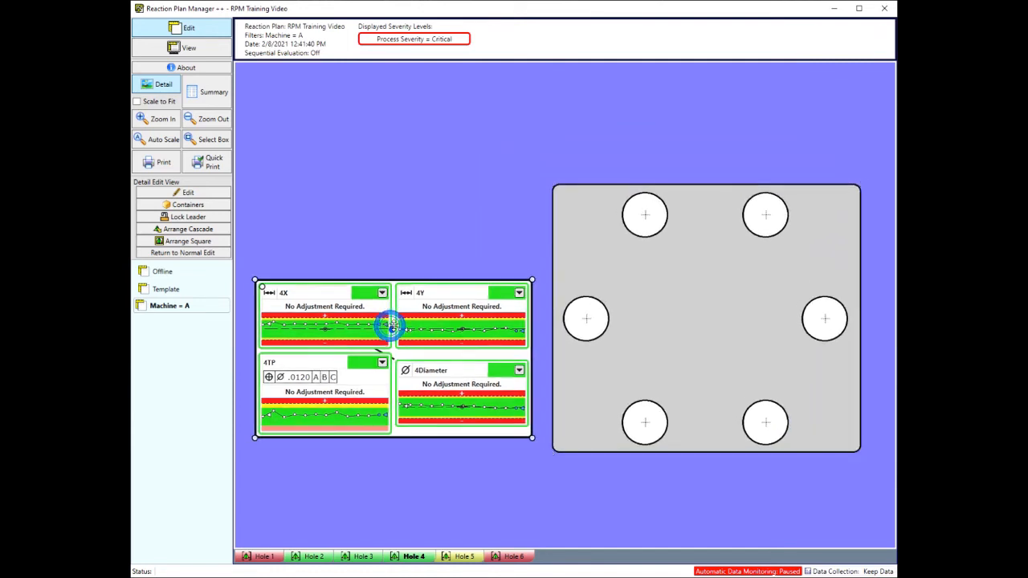
pyautogui.moveTo(391, 325); pyautogui.dragTo(390, 282)
pyautogui.moveTo(262, 241); pyautogui.dragTo(561, 319)
pyautogui.moveTo(470, 320); pyautogui.dragTo(470, 288)
pyautogui.moveTo(564, 286); pyautogui.dragTo(565, 300)
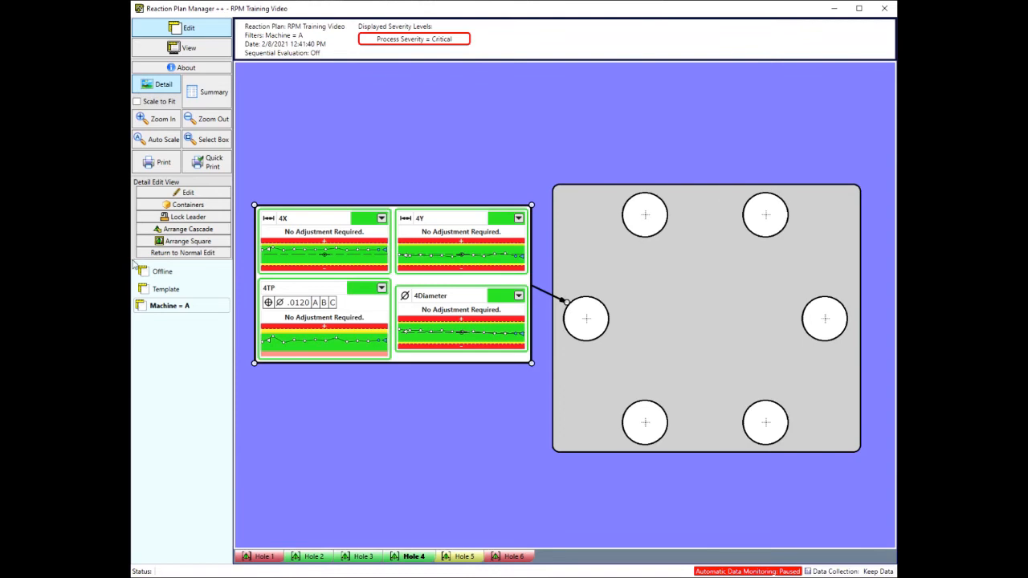
# In the Hole 5 group, insert a new container holding 5X, 5Y, 5TP and 5Diameter and name it Hole 5.
pyautogui.click(464, 556)
pyautogui.scroll(-2, 454, 358)
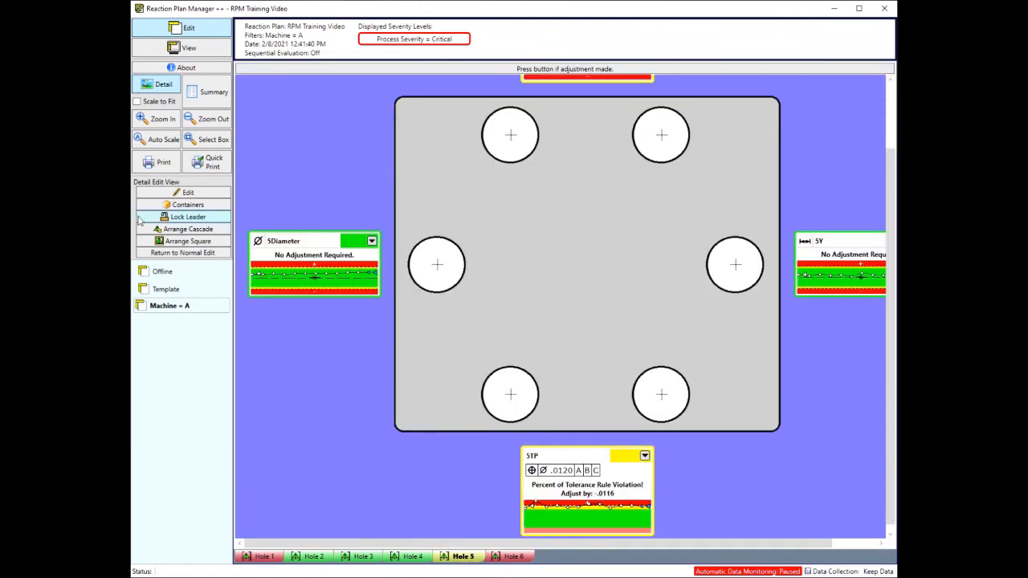
pyautogui.click(165, 208)
pyautogui.click(508, 399)
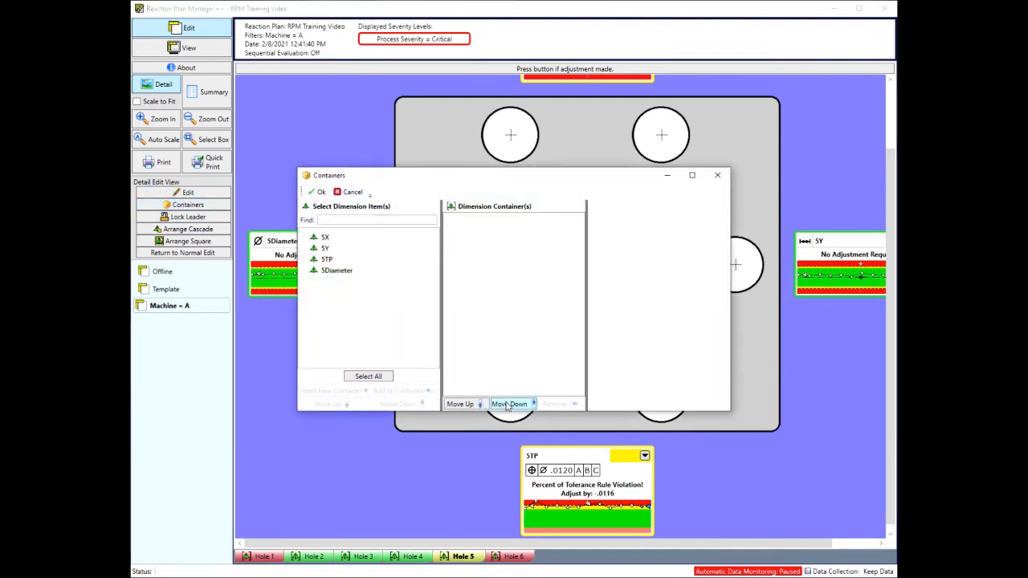
pyautogui.click(361, 376)
pyautogui.click(345, 391)
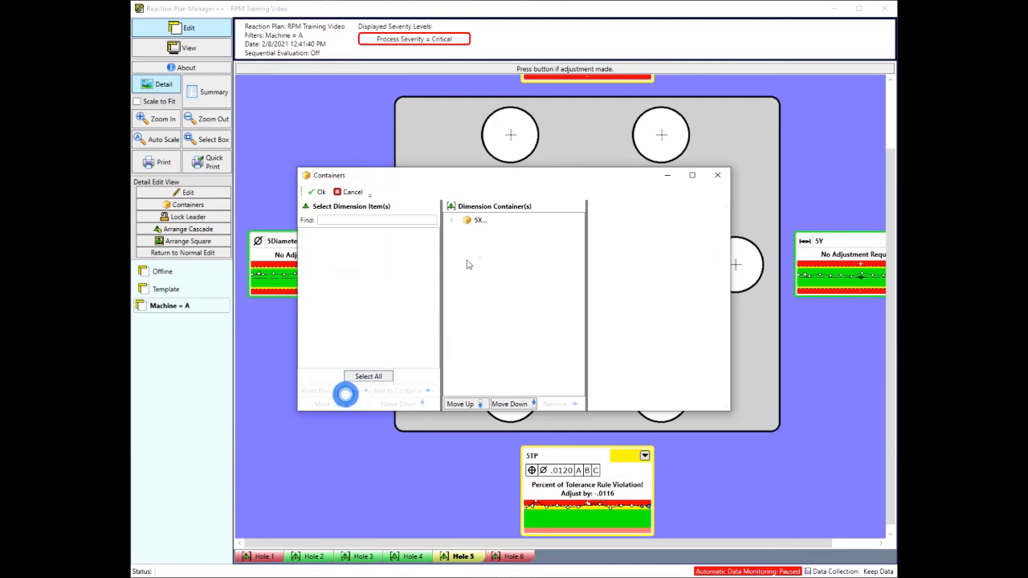
pyautogui.click(480, 221)
pyautogui.click(669, 227)
pyautogui.moveTo(671, 225); pyautogui.dragTo(625, 222)
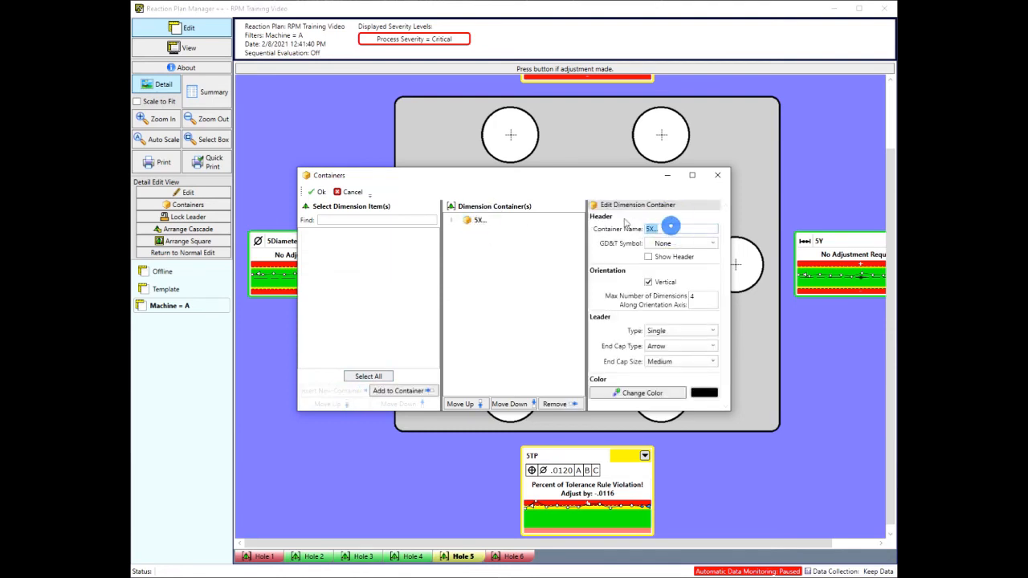
pyautogui.write('Hole 5')
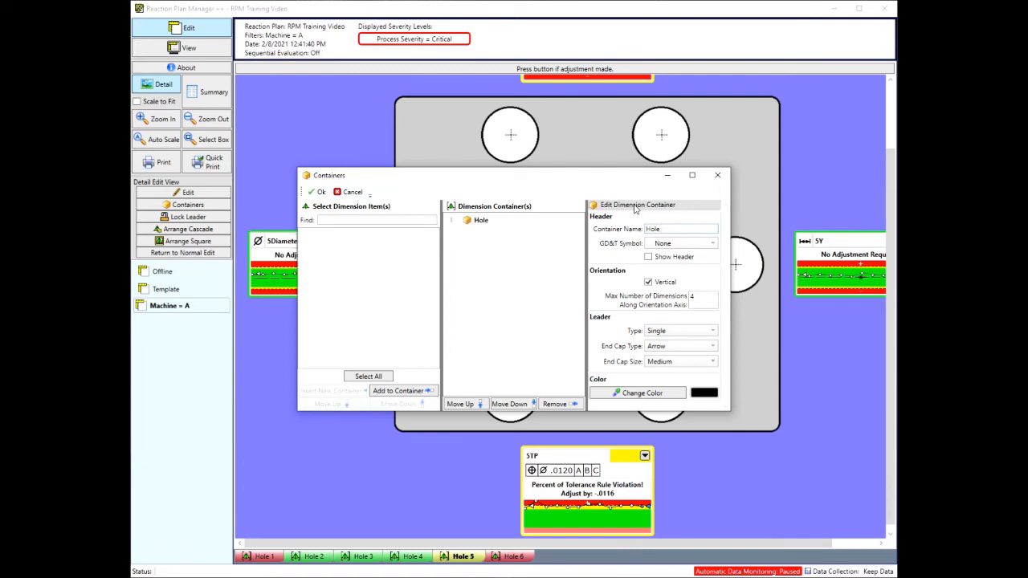
# Give the Hole 5 container the Position GD&T symbol, a visible header and a non-vertical orientation, and apply the settings.
pyautogui.click(707, 244)
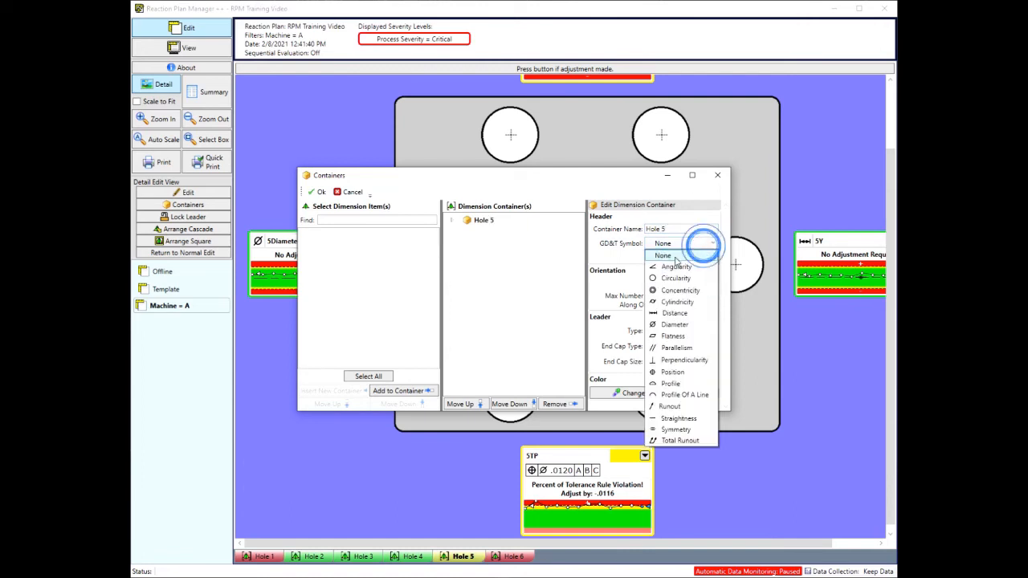
pyautogui.click(666, 371)
pyautogui.click(648, 257)
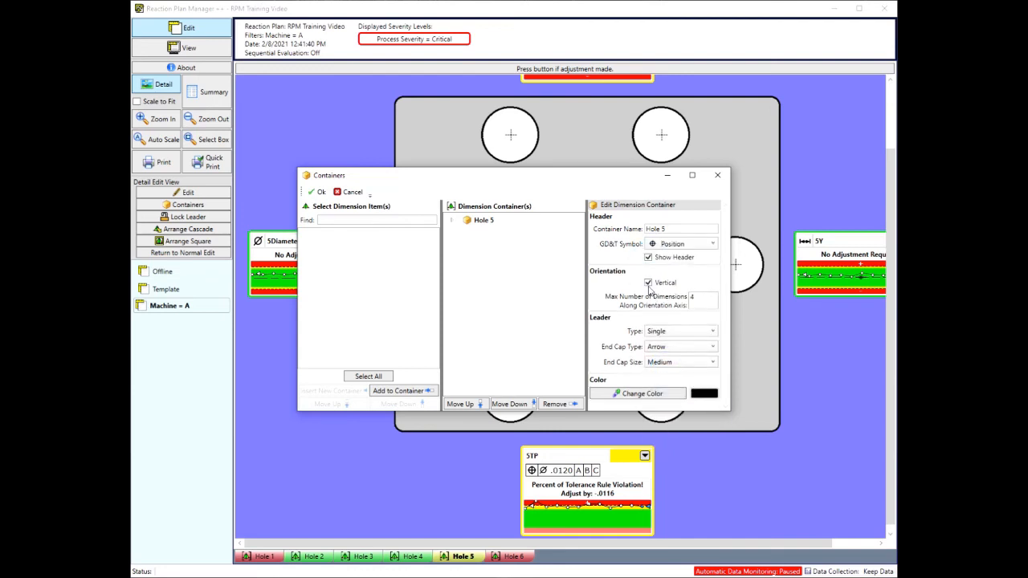
pyautogui.click(648, 284)
pyautogui.click(316, 192)
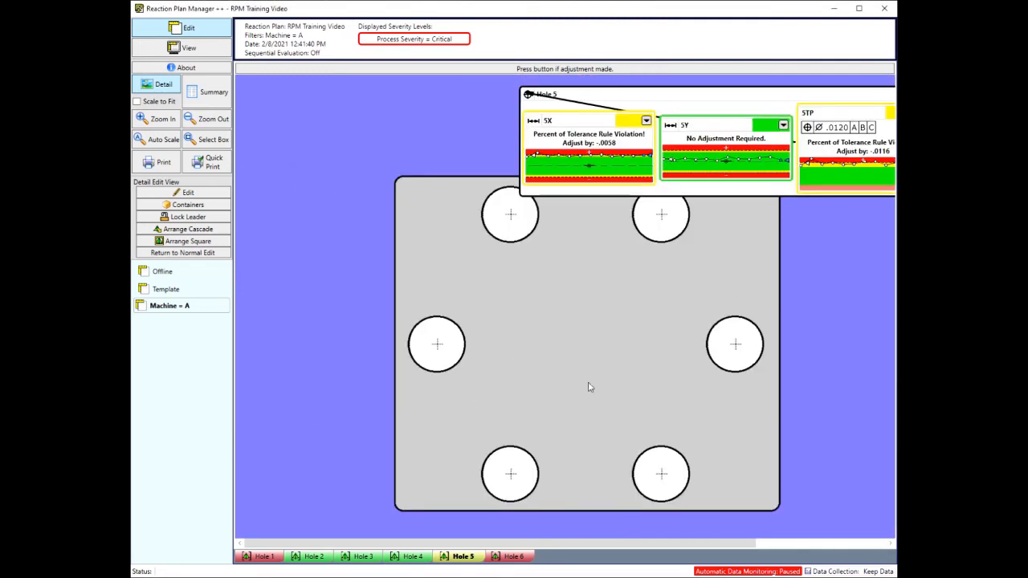
# Move the plate picture up, place the Hole 5 container beneath it, and point the leader to the lower-left hole.
pyautogui.click(640, 148)
pyautogui.click(681, 135)
pyautogui.click(425, 330)
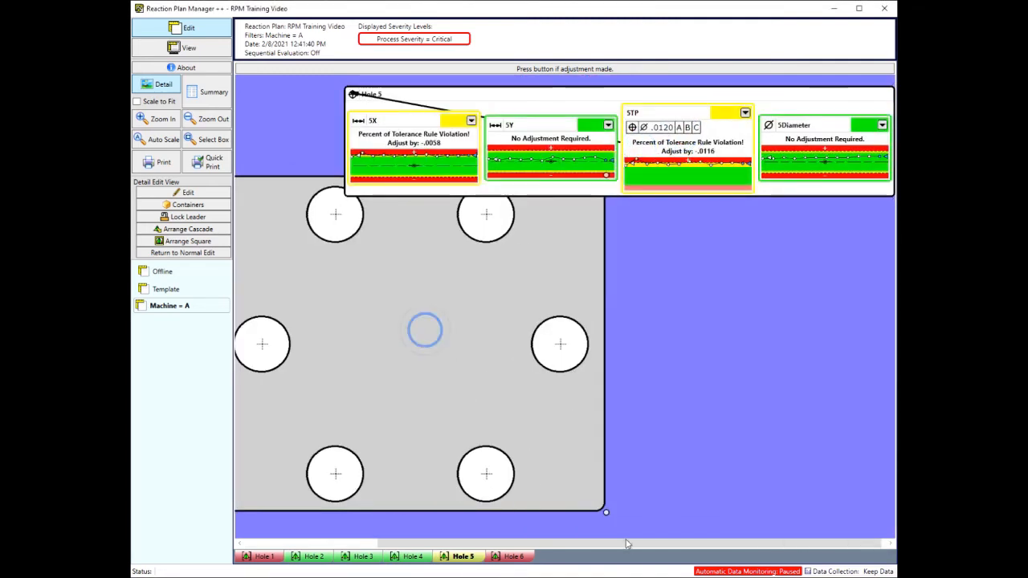
pyautogui.moveTo(613, 518); pyautogui.dragTo(669, 433)
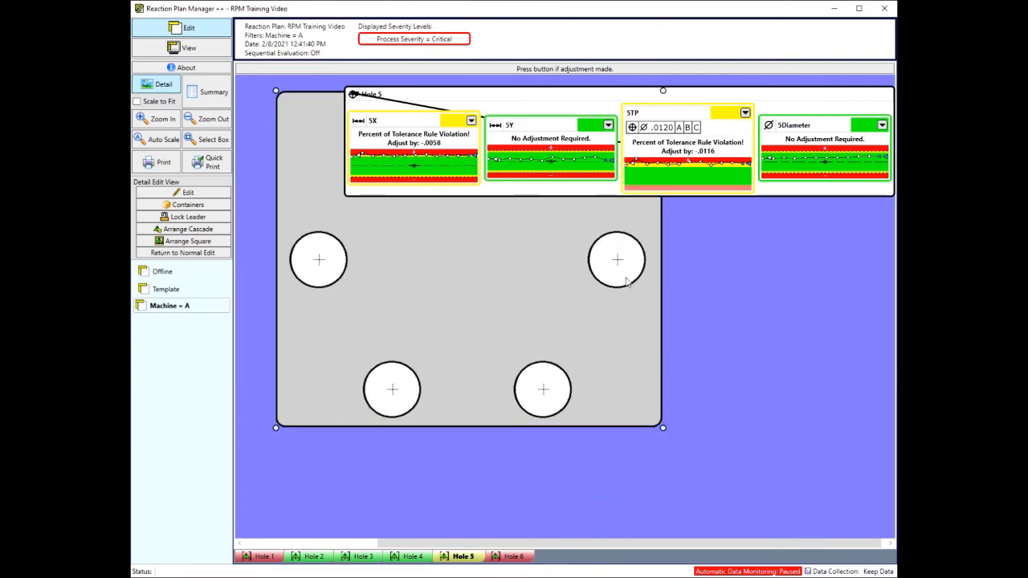
pyautogui.click(593, 162)
pyautogui.moveTo(587, 130); pyautogui.dragTo(526, 472)
pyautogui.moveTo(599, 440); pyautogui.dragTo(586, 452)
pyautogui.moveTo(338, 428); pyautogui.dragTo(473, 379)
pyautogui.moveTo(496, 443)
pyautogui.mouseDown()
pyautogui.moveTo(482, 444)
pyautogui.moveTo(494, 443)
pyautogui.mouseUp()
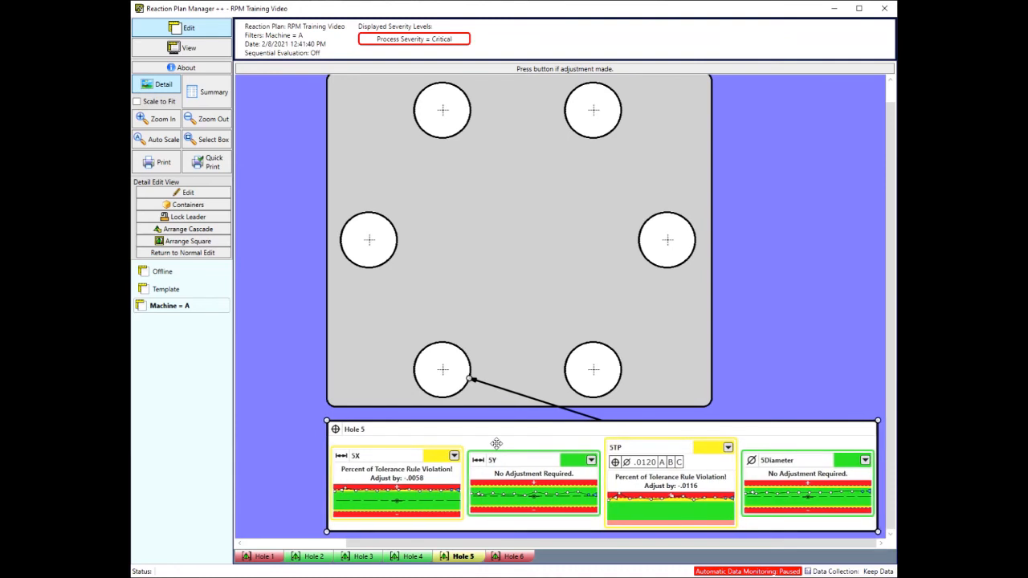
# Lock the leader to the plate picture and shift the picture to the right above the Hole 5 container.
pyautogui.click(181, 221)
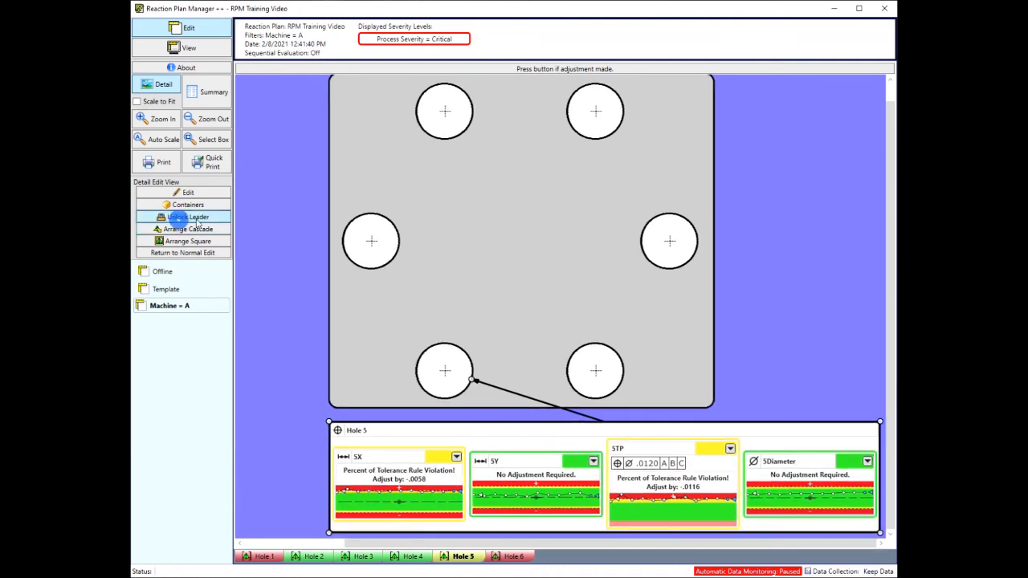
pyautogui.moveTo(474, 438); pyautogui.dragTo(413, 439)
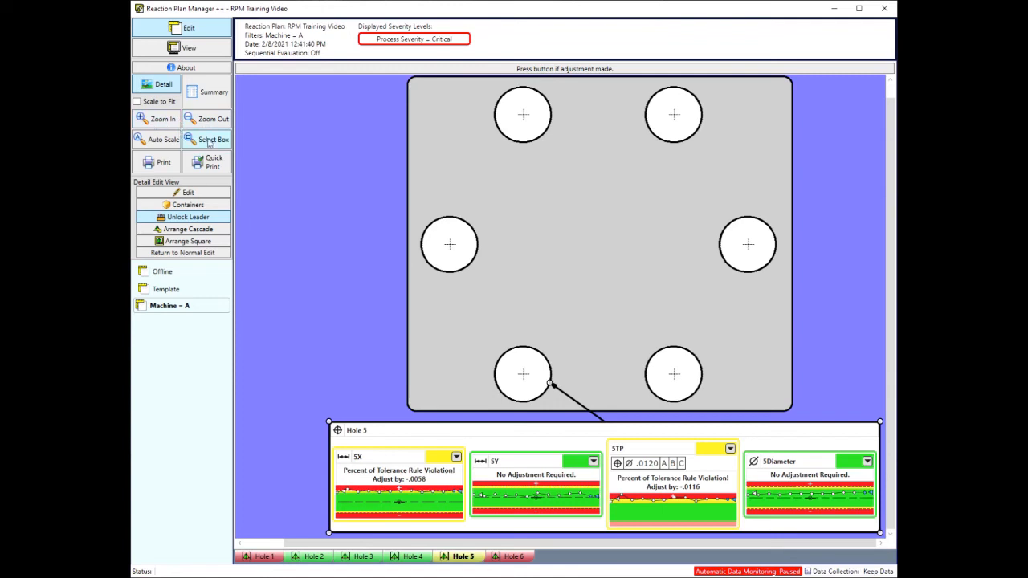
pyautogui.scroll(1, 551, 321)
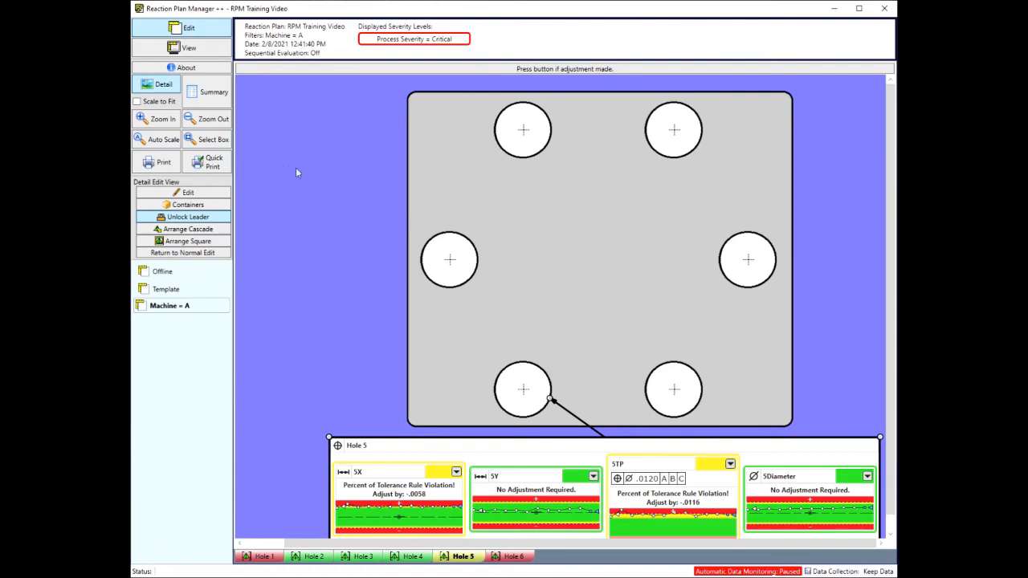
# Zoom in and out on the Hole 5 layout, and auto-scale the view to fit.
pyautogui.click(164, 121)
pyautogui.click(164, 121)
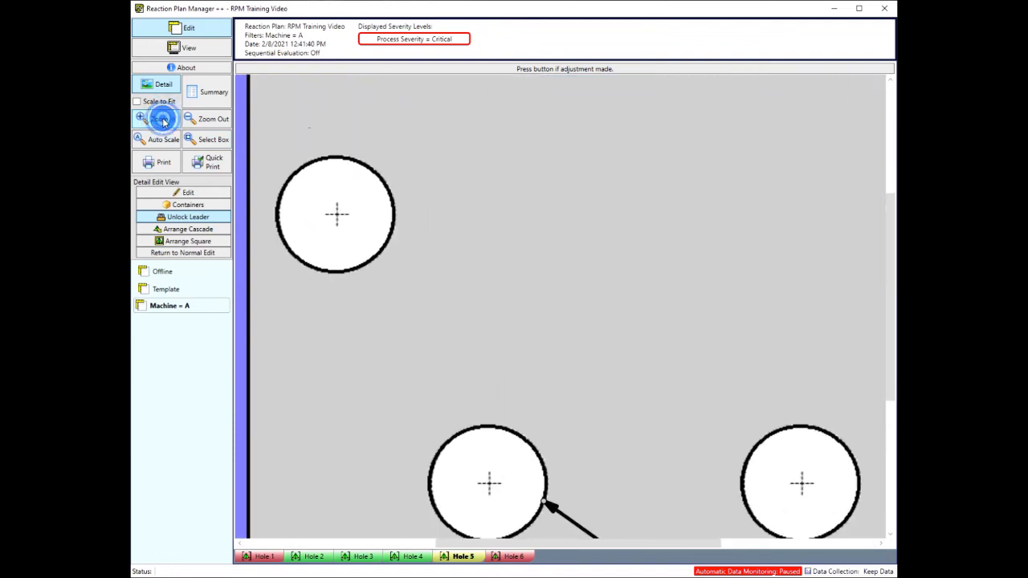
pyautogui.click(164, 121)
pyautogui.click(199, 120)
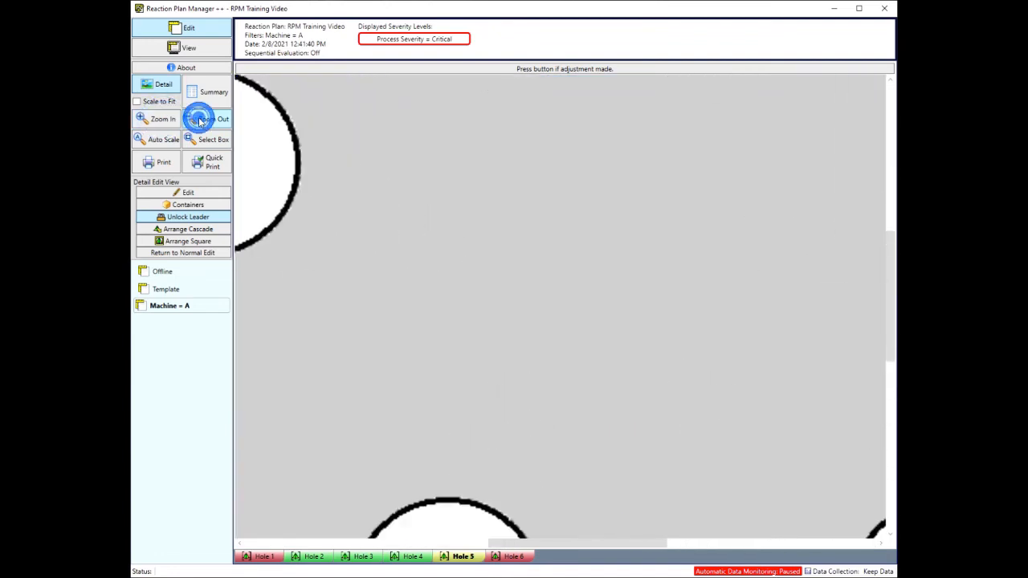
pyautogui.click(199, 120)
pyautogui.click(199, 121)
pyautogui.click(199, 121)
pyautogui.click(199, 120)
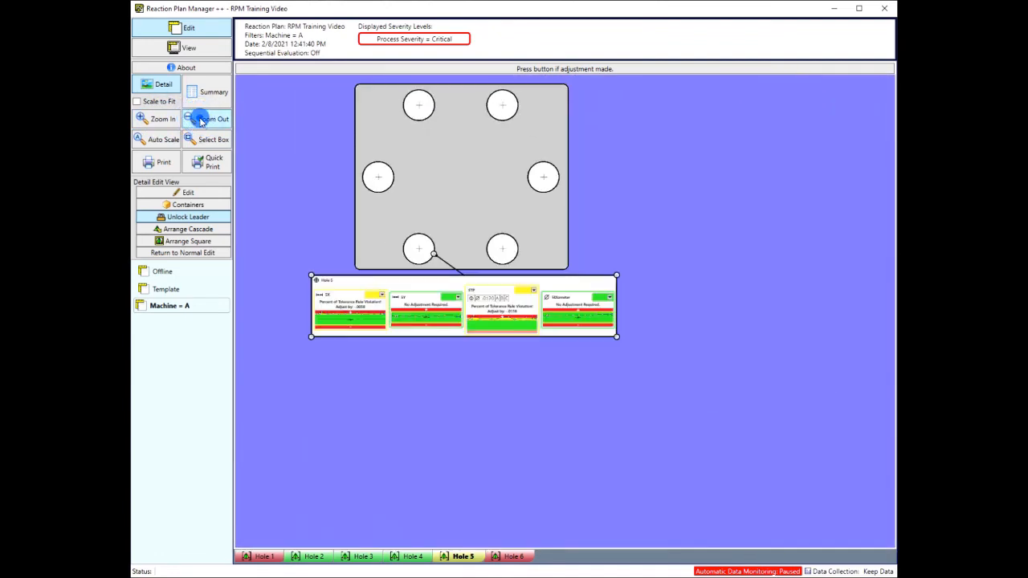
pyautogui.click(199, 120)
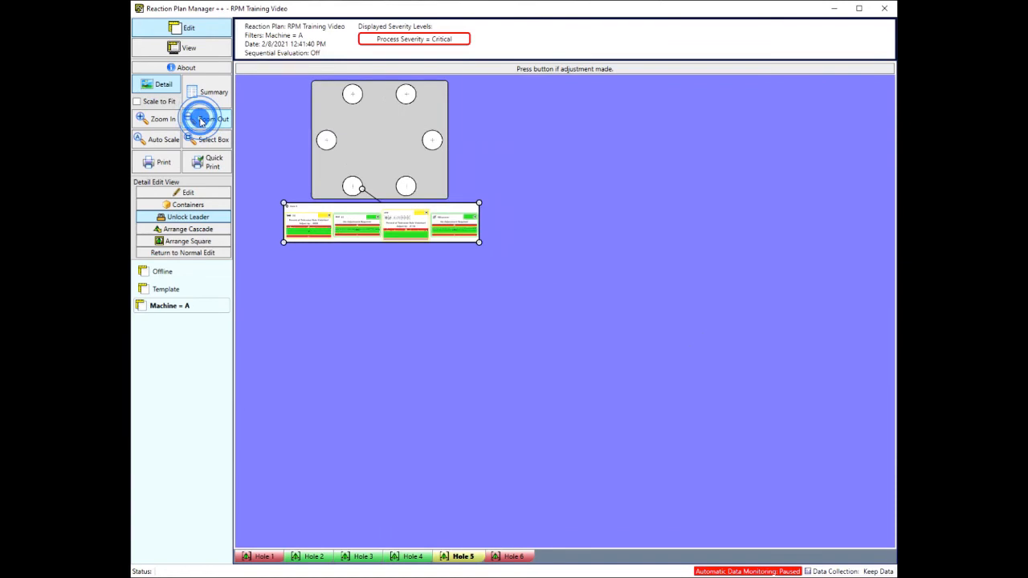
pyautogui.click(165, 141)
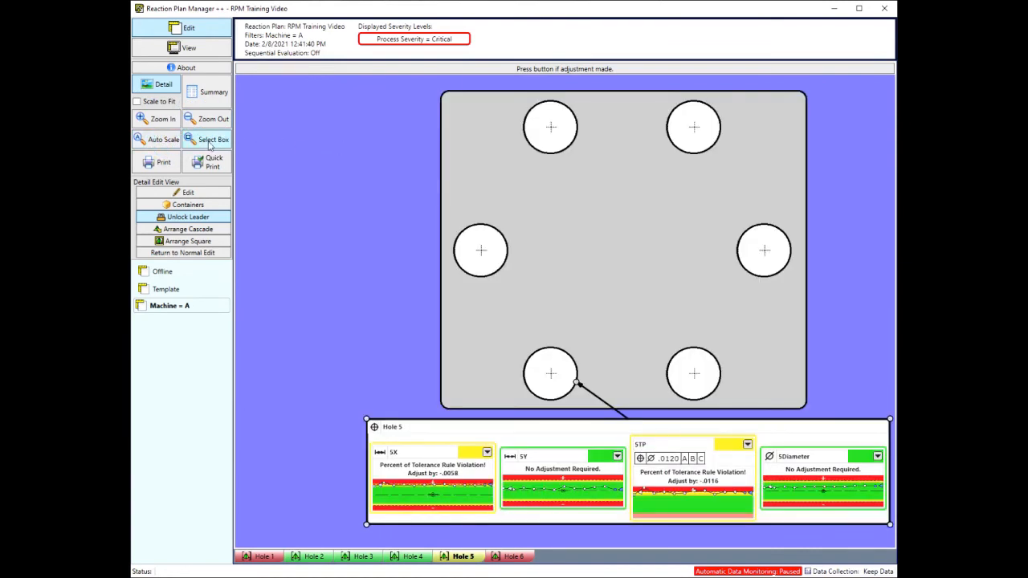
# Magnify the left part of the Hole 5 container with a selection box, and auto-scale back to the whole layout.
pyautogui.click(211, 142)
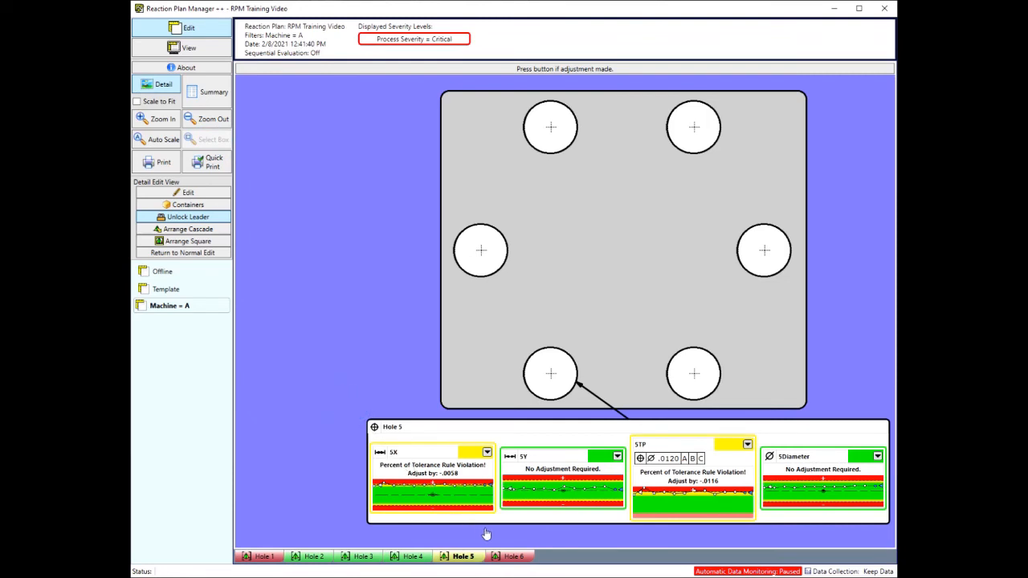
pyautogui.moveTo(352, 413); pyautogui.dragTo(614, 556)
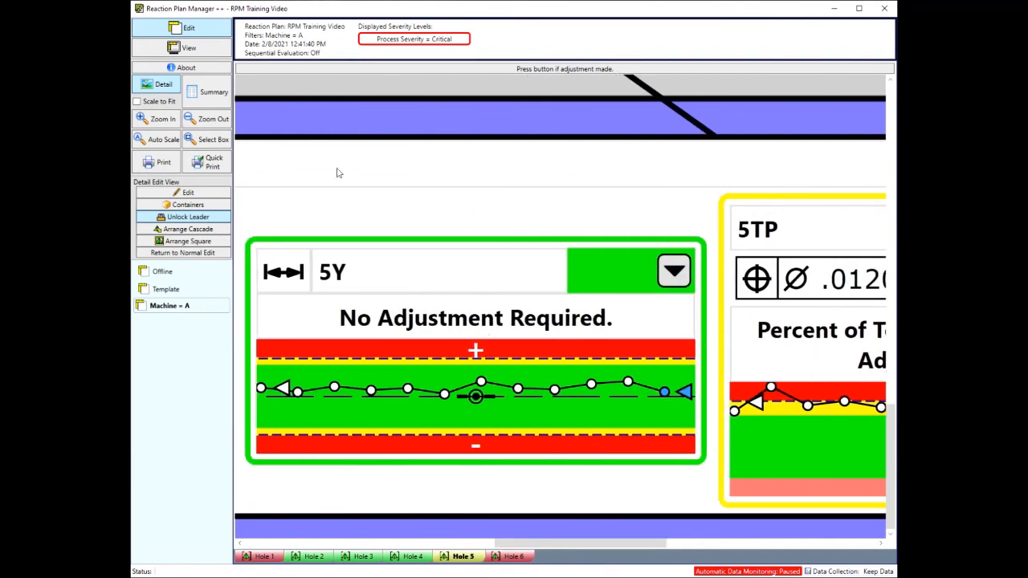
pyautogui.click(165, 143)
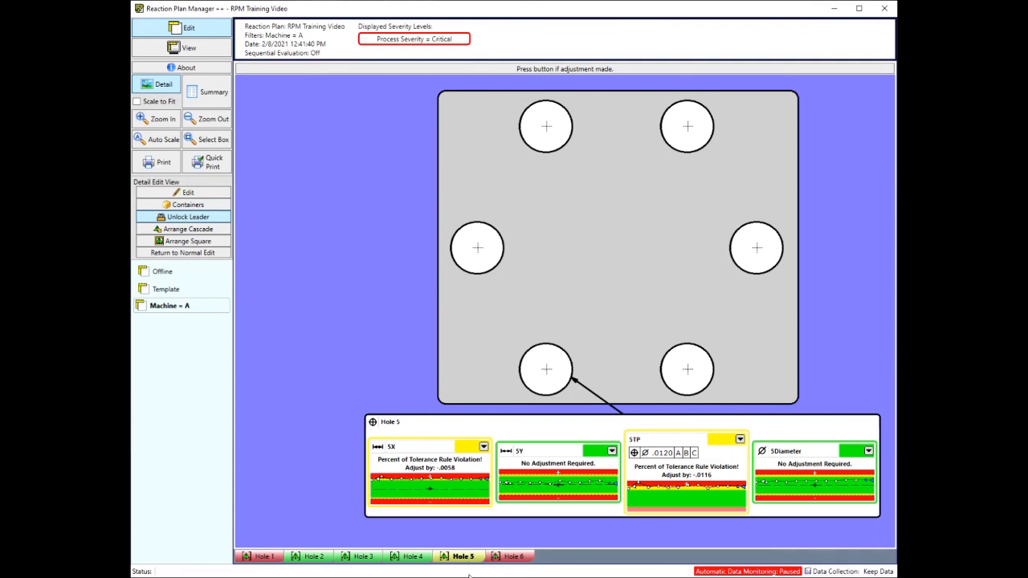
# Open the Hole 6 group and shift its plate picture to the right and slightly down.
pyautogui.click(514, 558)
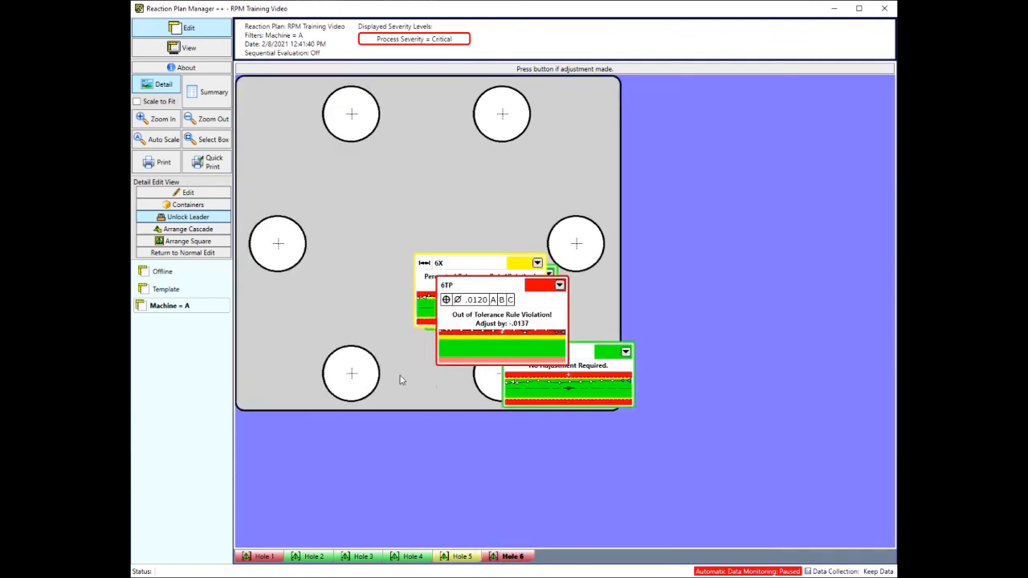
pyautogui.click(436, 388)
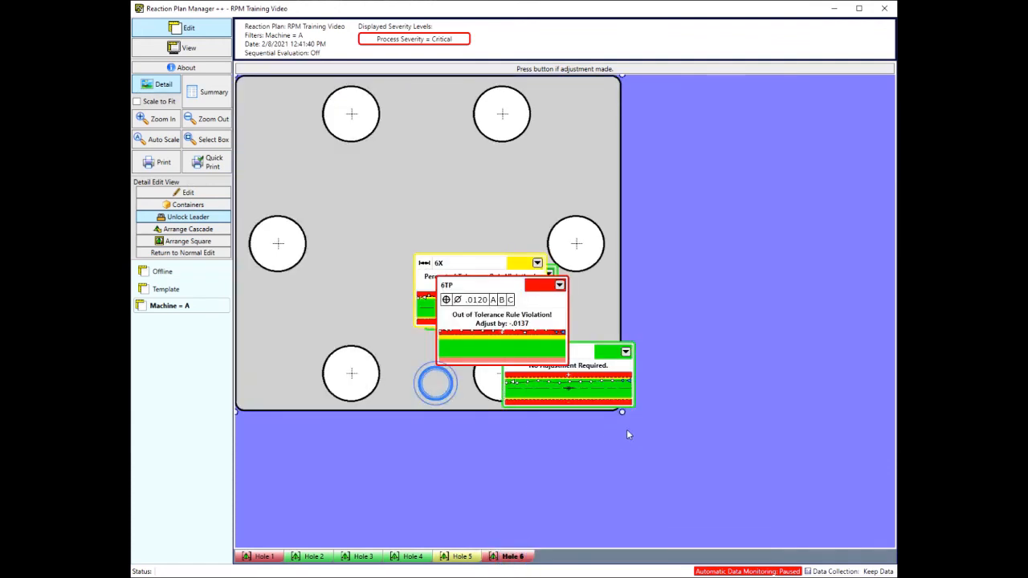
pyautogui.moveTo(621, 416)
pyautogui.mouseDown()
pyautogui.moveTo(708, 455)
pyautogui.moveTo(676, 447)
pyautogui.moveTo(668, 430)
pyautogui.mouseUp()
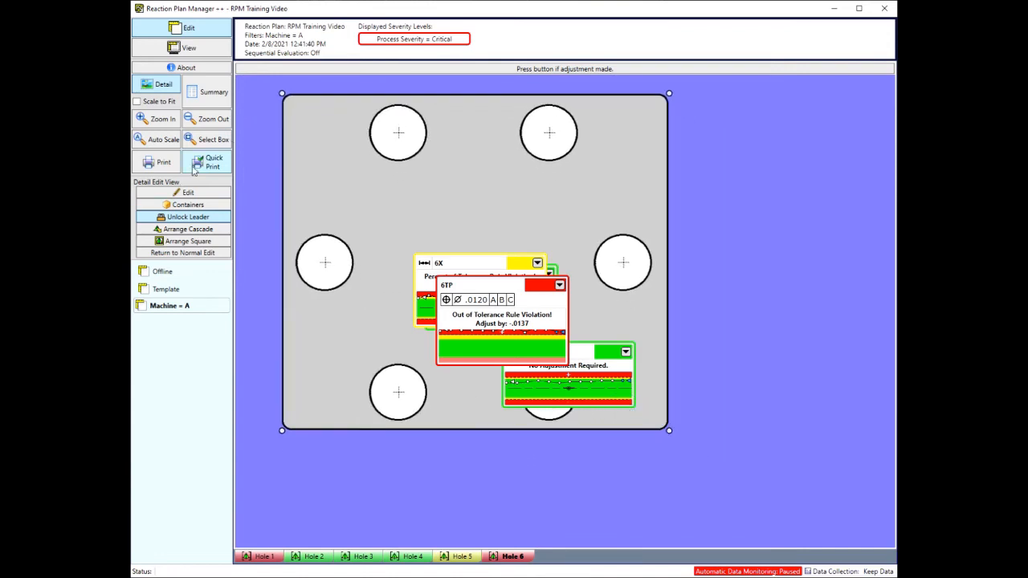
# Combine all four Hole 6 dimensions into a new container and name it Hole 6.
pyautogui.click(195, 204)
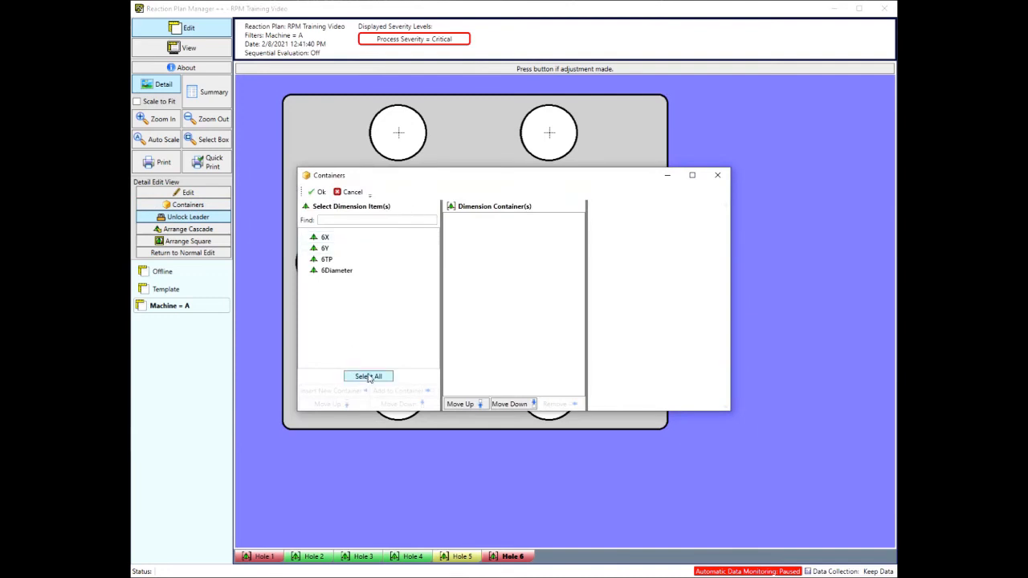
pyautogui.click(368, 376)
pyautogui.click(340, 391)
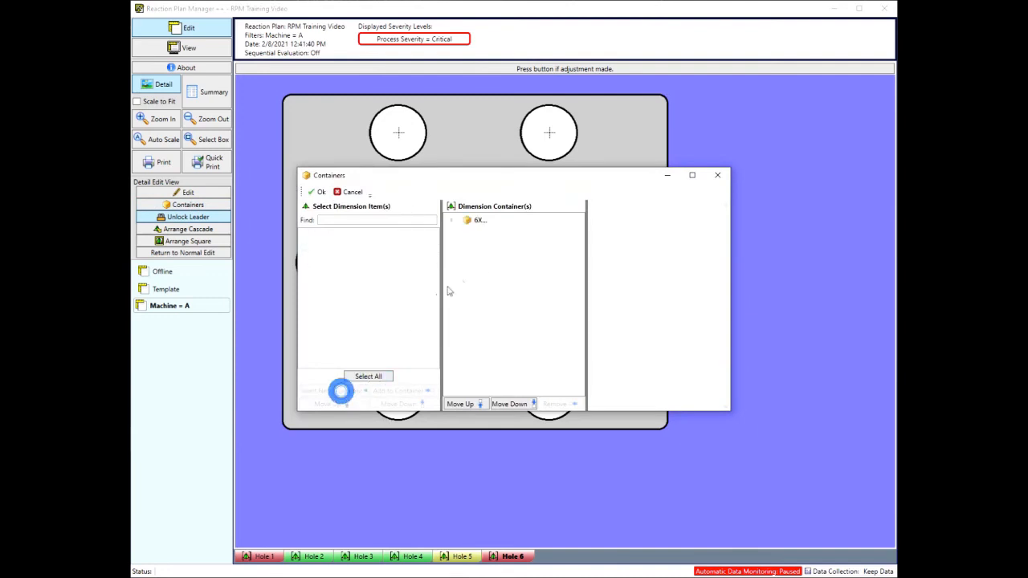
pyautogui.click(472, 220)
pyautogui.click(679, 228)
pyautogui.doubleClick(680, 228)
pyautogui.write('Hole 6')
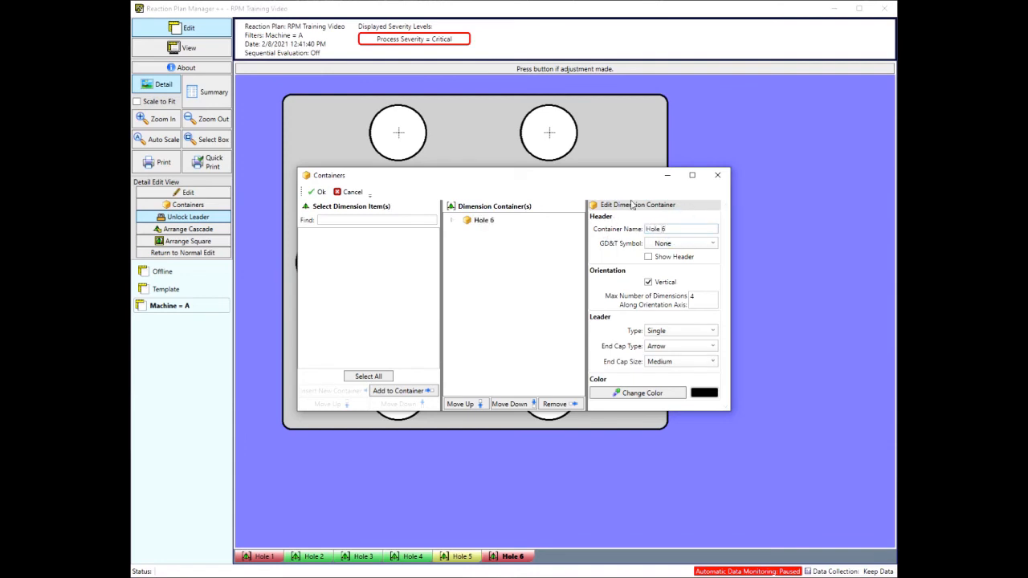
# Give the Hole 6 container the Position GD&T symbol, show its header, turn off vertical orientation, and apply.
pyautogui.click(669, 243)
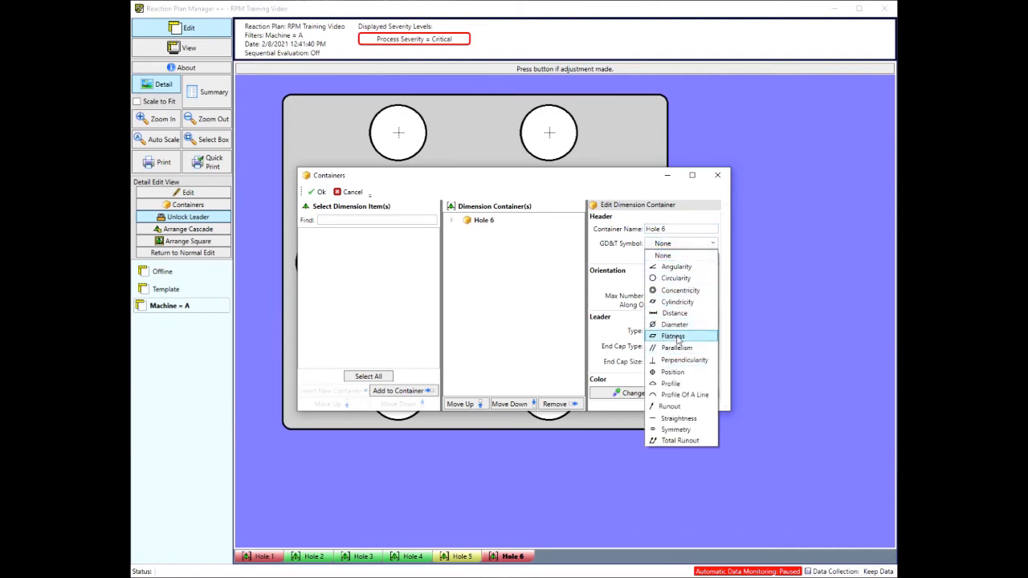
pyautogui.click(673, 372)
pyautogui.click(651, 258)
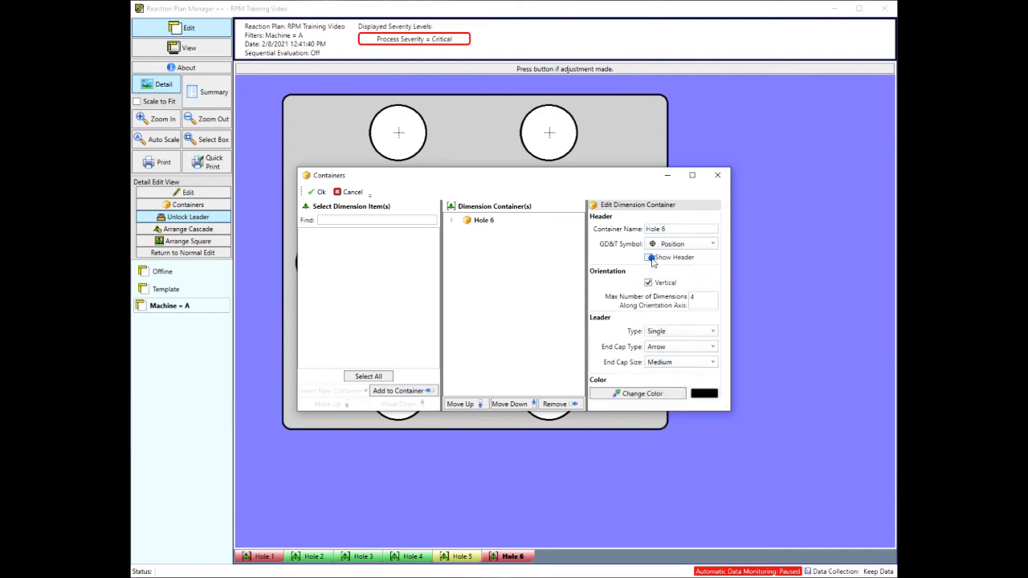
pyautogui.click(648, 283)
pyautogui.click(314, 192)
# Place the Hole 6 container beneath the plate picture and point its leader to the lower-right hole.
pyautogui.moveTo(594, 281); pyautogui.dragTo(544, 434)
pyautogui.click(542, 211)
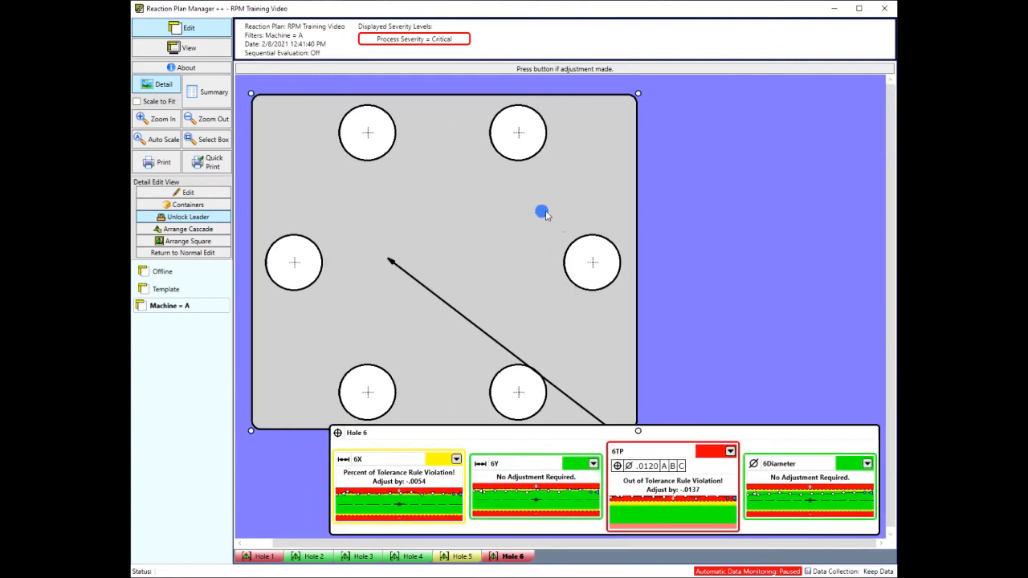
pyautogui.click(688, 484)
pyautogui.moveTo(706, 453); pyautogui.dragTo(687, 479)
pyautogui.scroll(-1, 705, 300)
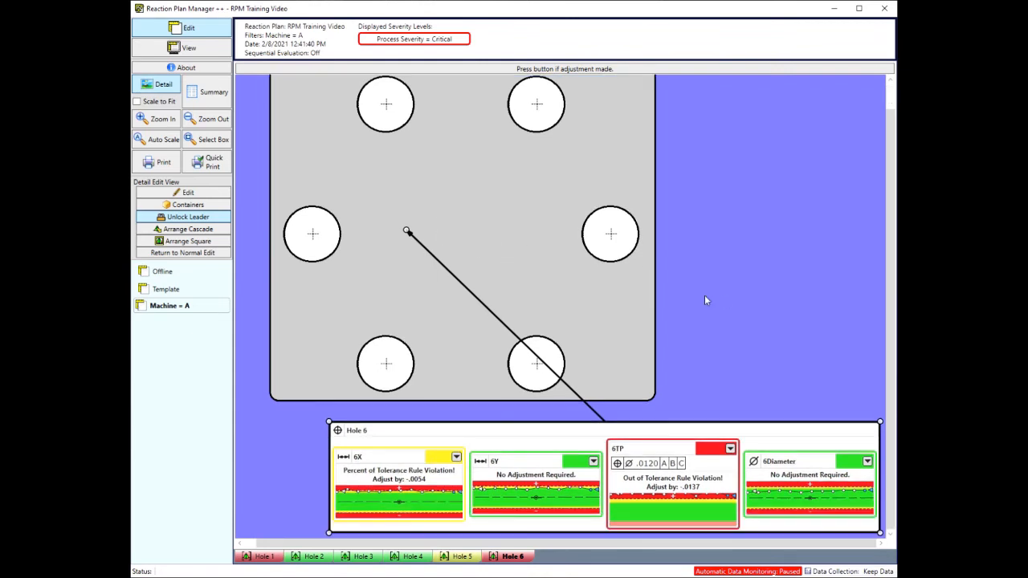
pyautogui.moveTo(406, 230); pyautogui.dragTo(564, 380)
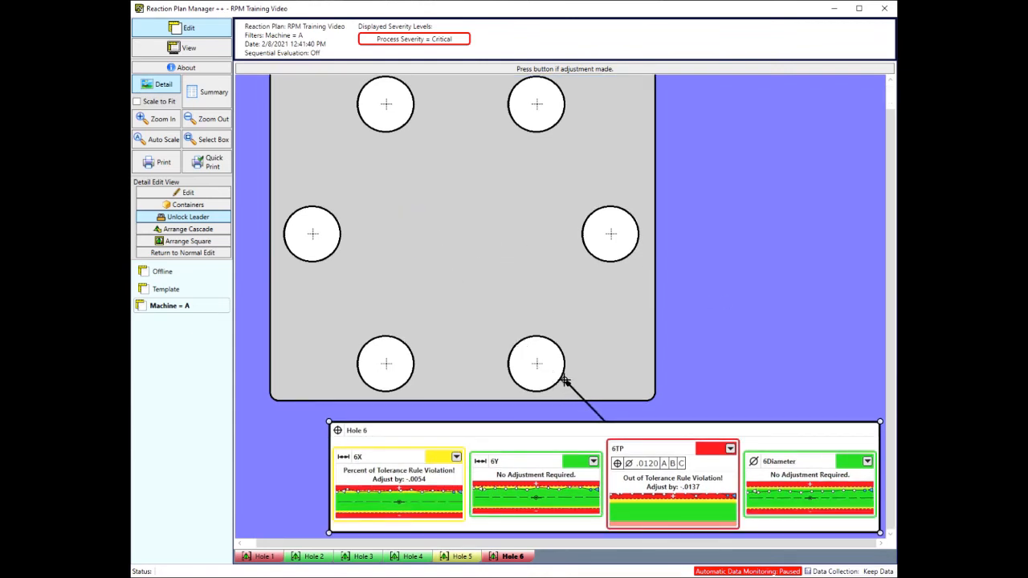
# Return to normal edit and examine the Hole 6 group settings and its dimension container settings.
pyautogui.click(183, 253)
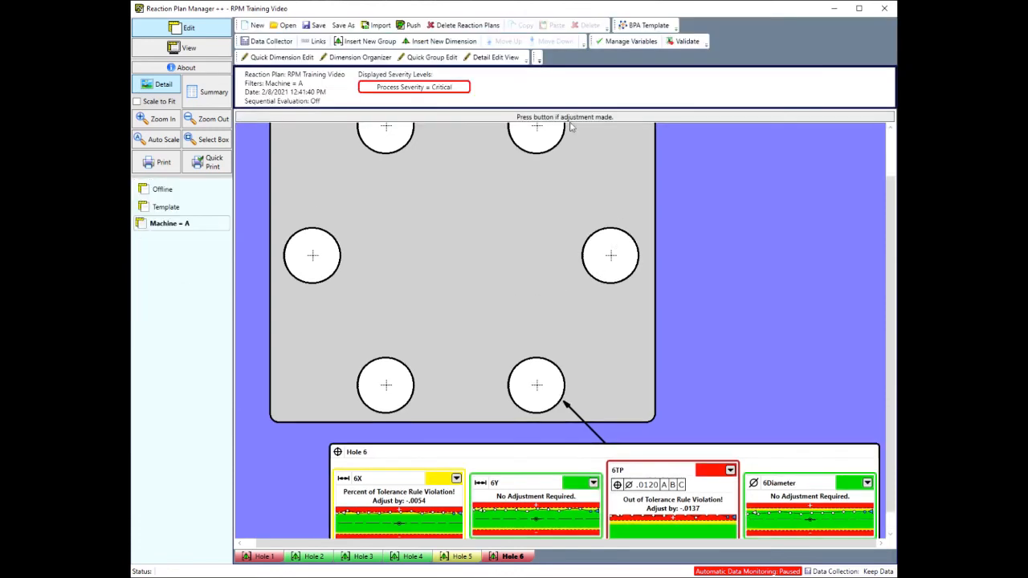
pyautogui.click(426, 219)
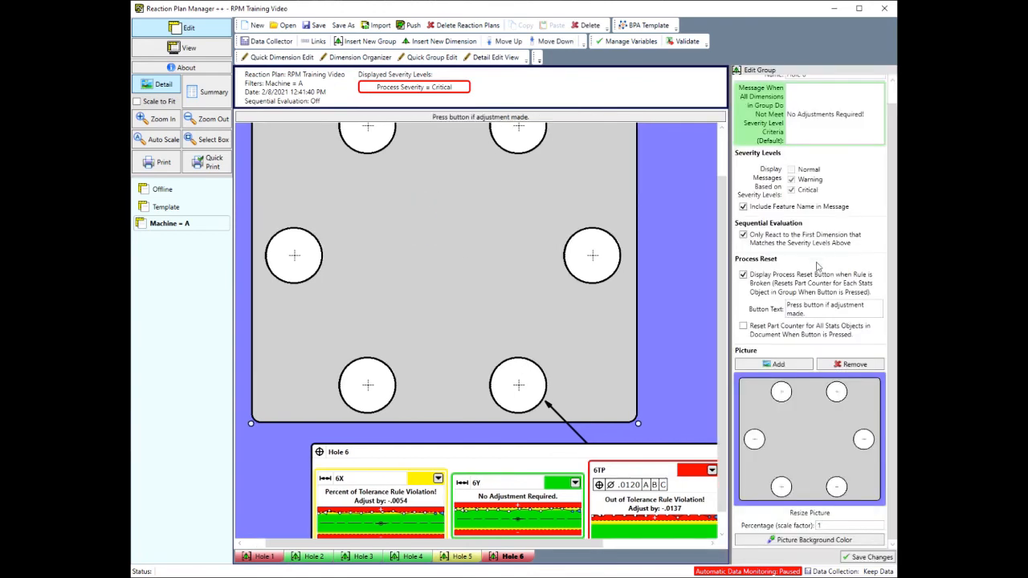
pyautogui.scroll(-1, 552, 311)
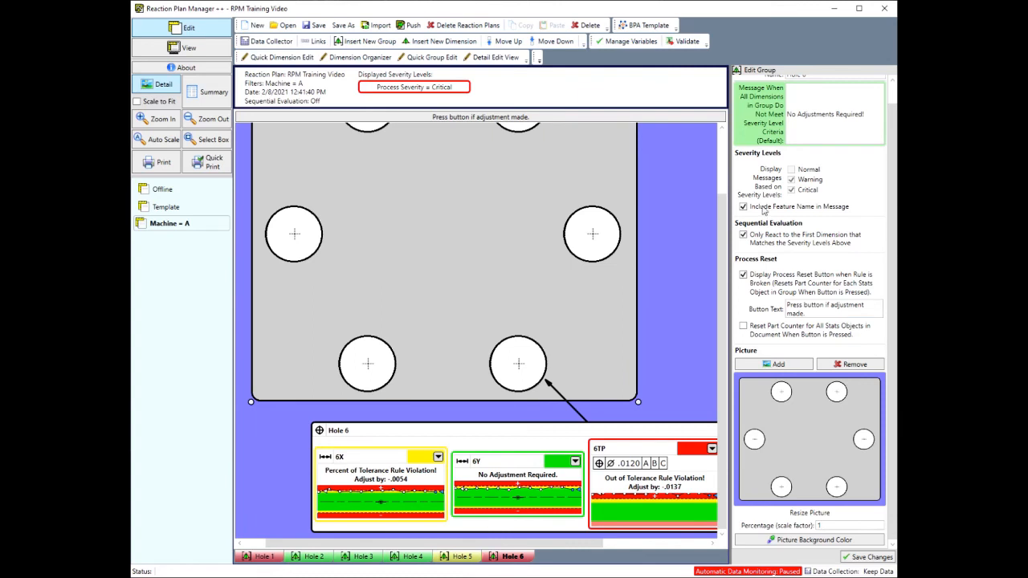
pyautogui.click(377, 456)
pyautogui.scroll(2, 644, 331)
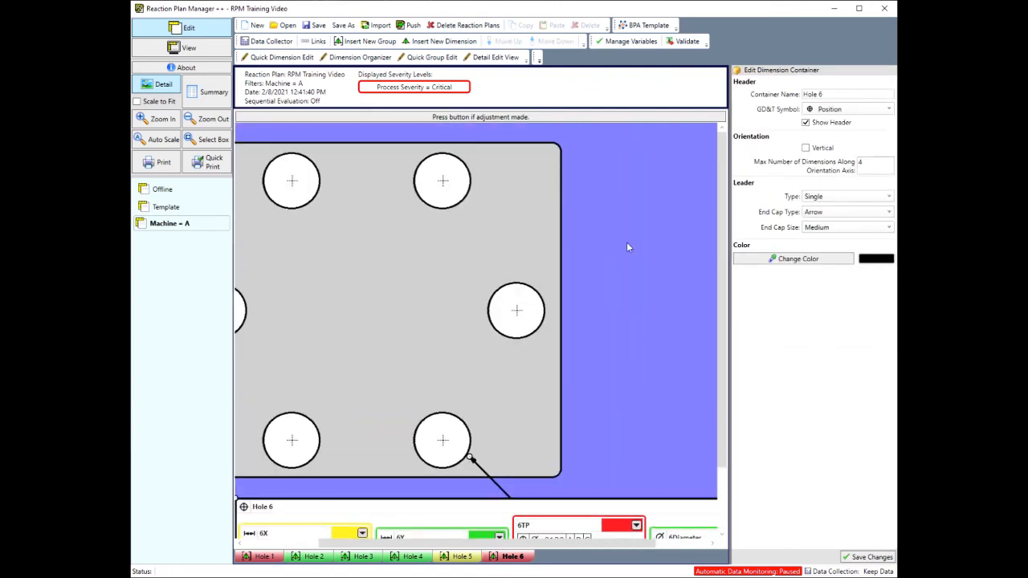
pyautogui.scroll(-3, 675, 289)
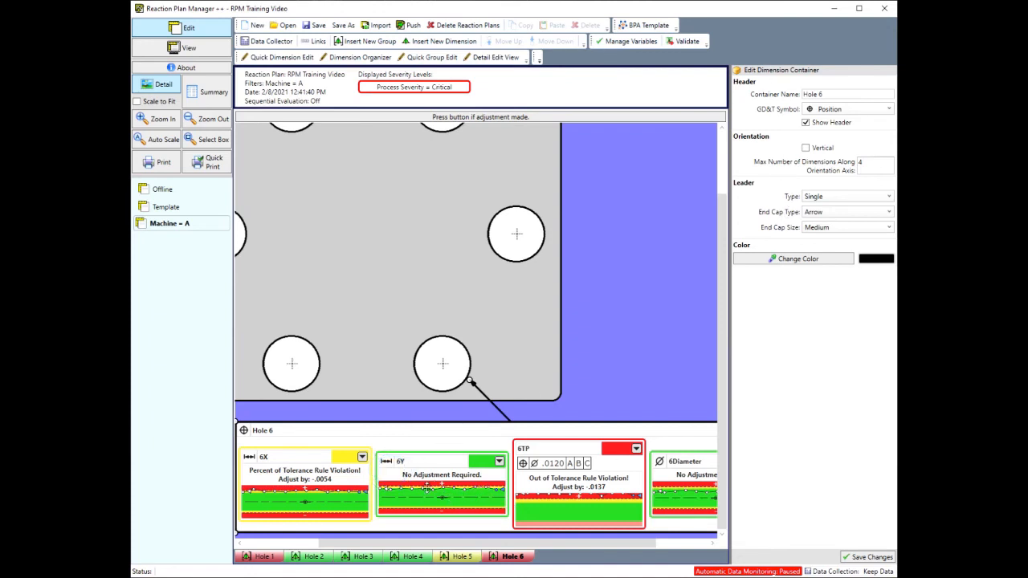
# Examine the list of editable Hole 6 items in the detail edit view, and close it.
pyautogui.click(491, 57)
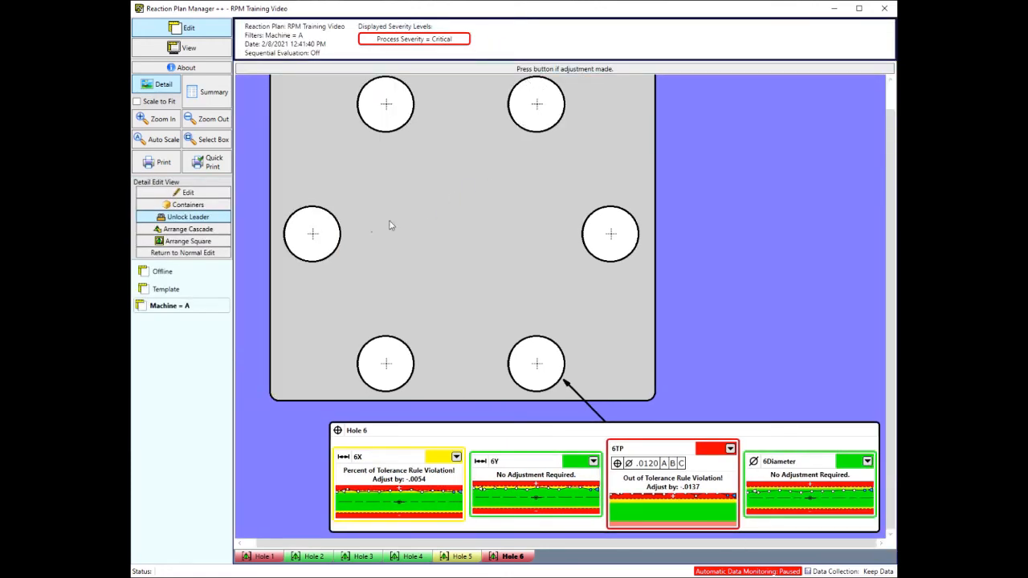
pyautogui.click(194, 193)
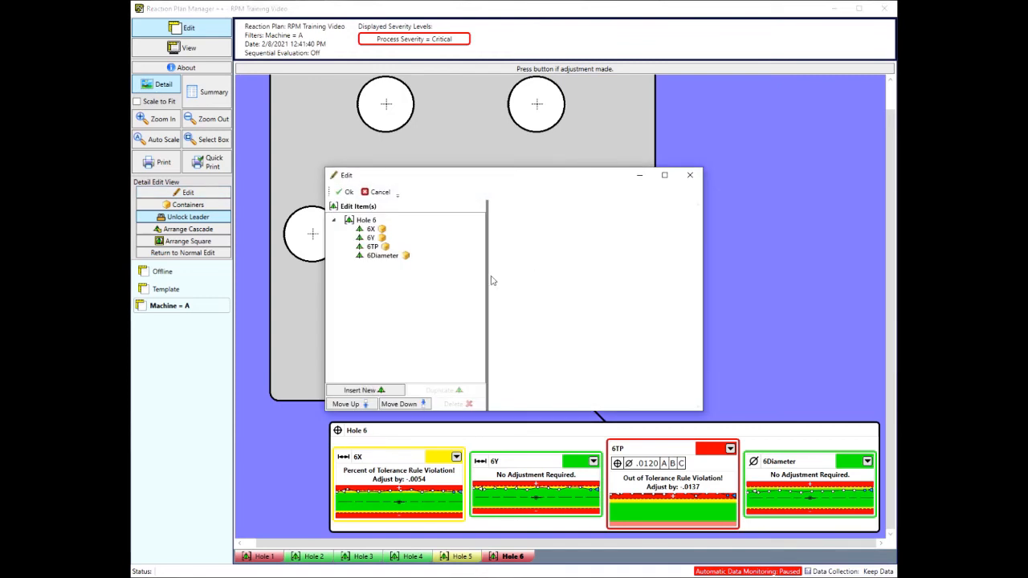
pyautogui.click(690, 174)
# Return to normal edit and save the reaction plan.
pyautogui.click(199, 254)
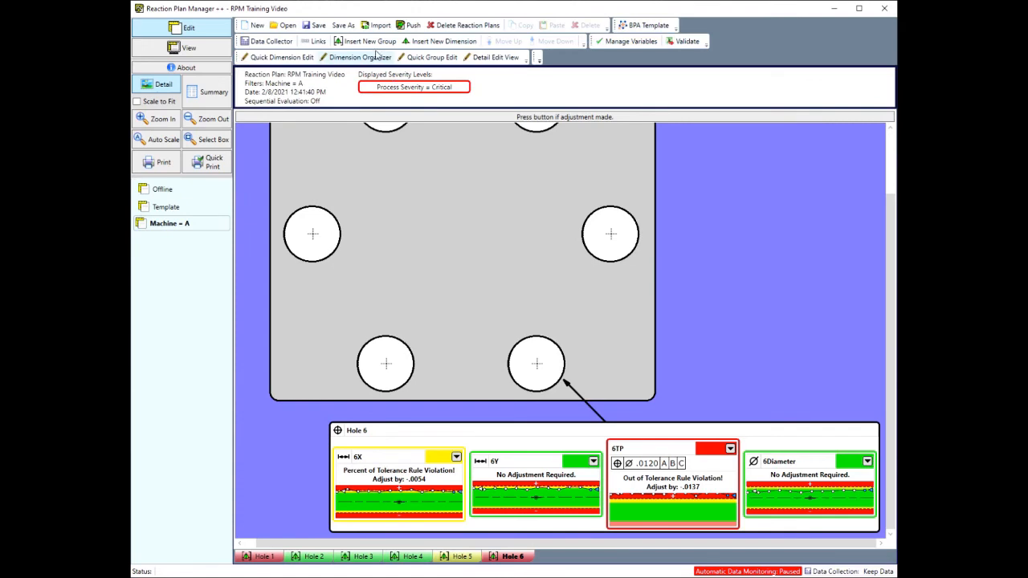
pyautogui.click(314, 26)
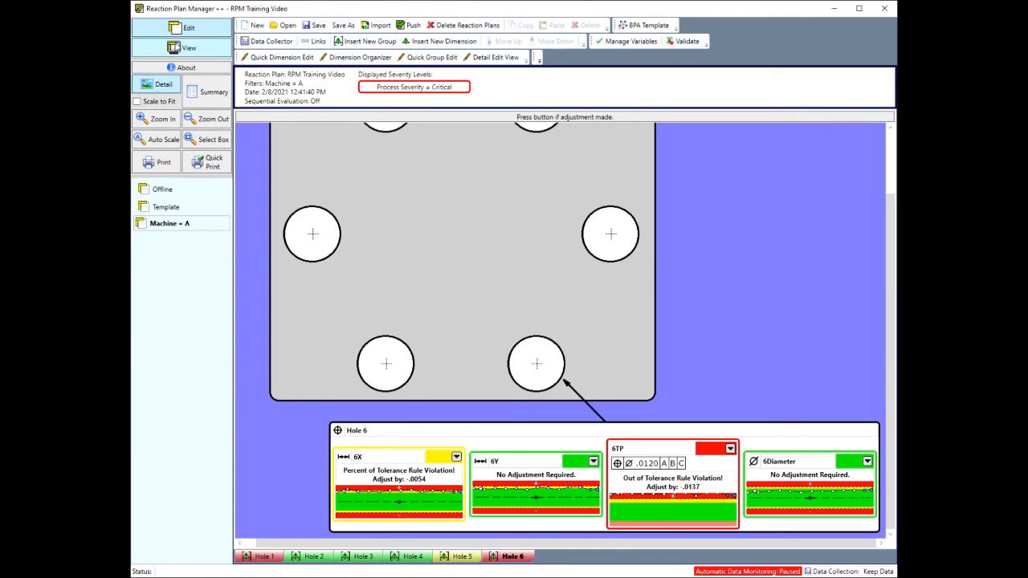
# Review the finished layouts in view mode, going through the groups from Hole 1 to Hole 6 and back.
pyautogui.click(439, 338)
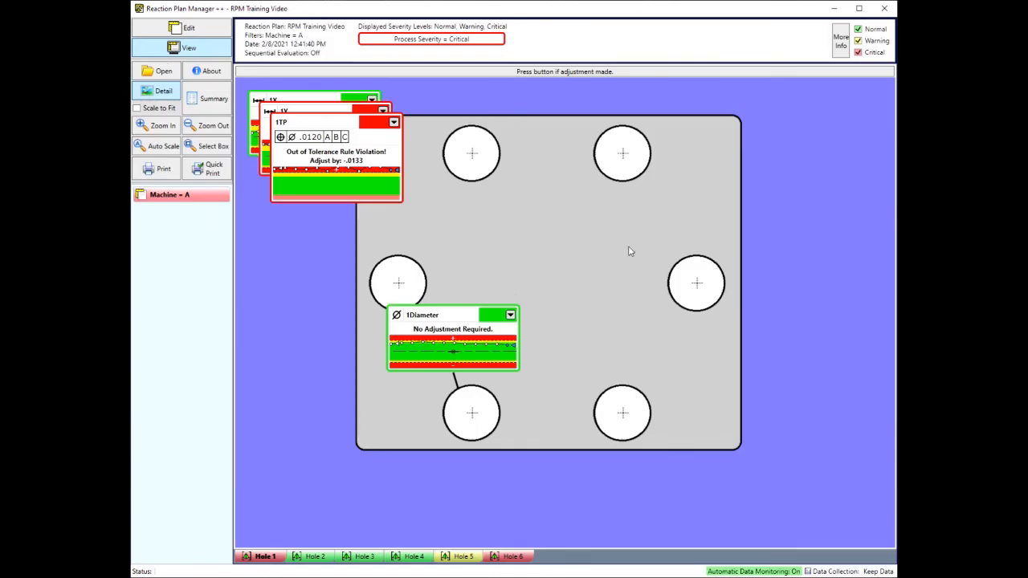
pyautogui.click(320, 556)
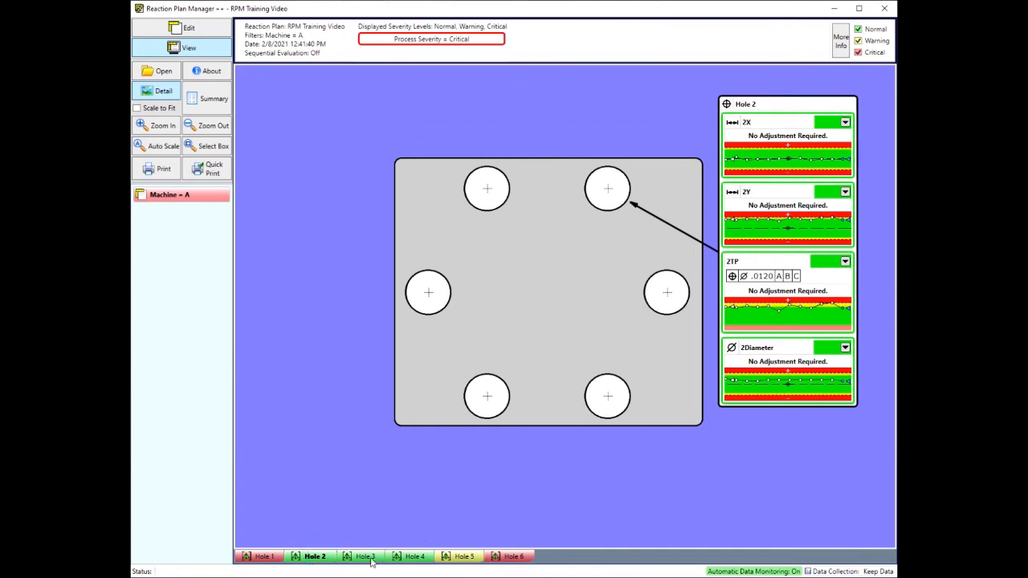
pyautogui.click(371, 560)
pyautogui.click(415, 560)
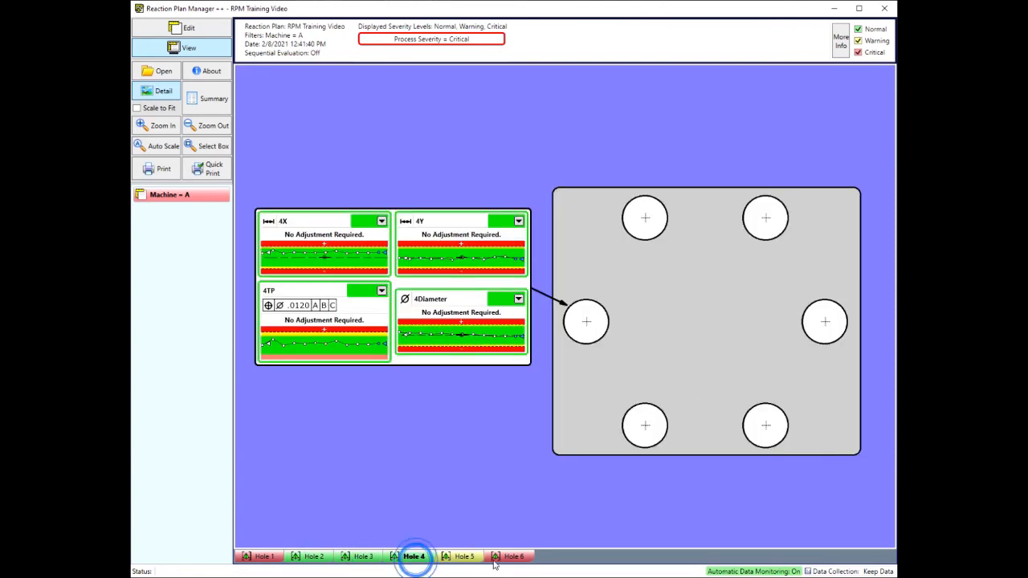
pyautogui.click(464, 558)
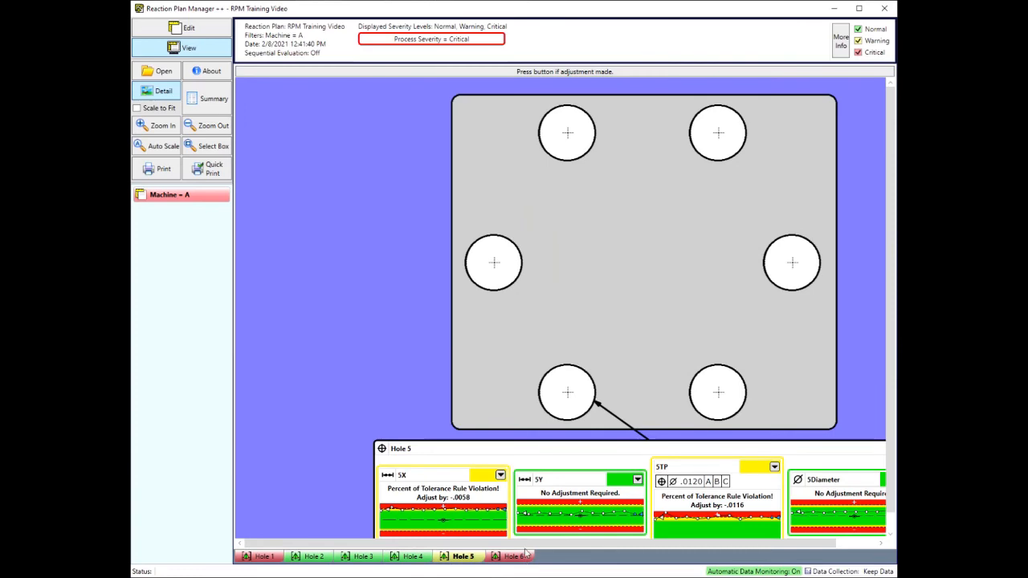
pyautogui.click(504, 562)
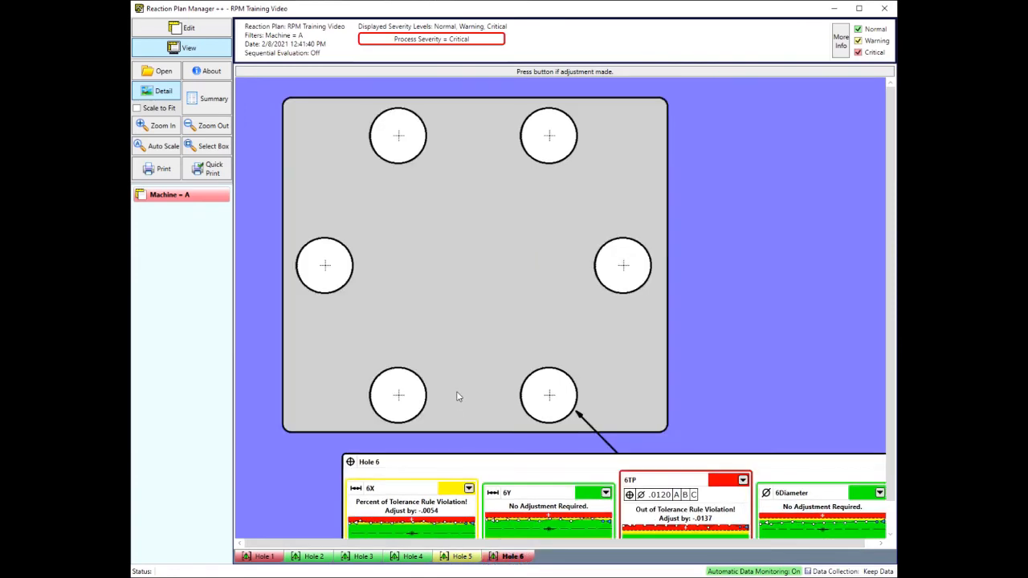
pyautogui.scroll(-1, 432, 502)
pyautogui.click(459, 558)
pyautogui.click(413, 557)
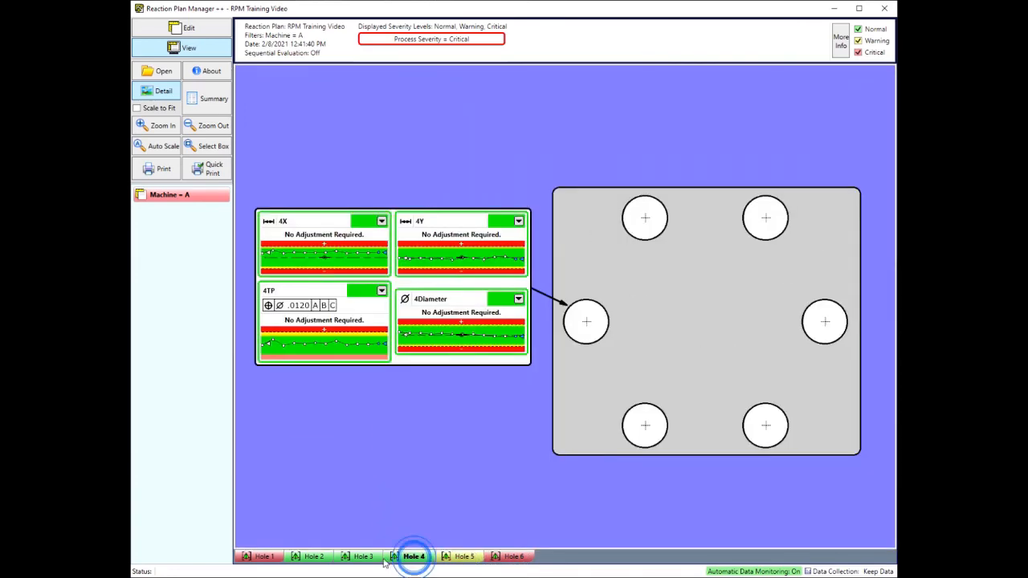
pyautogui.click(367, 557)
pyautogui.click(329, 559)
pyautogui.click(267, 558)
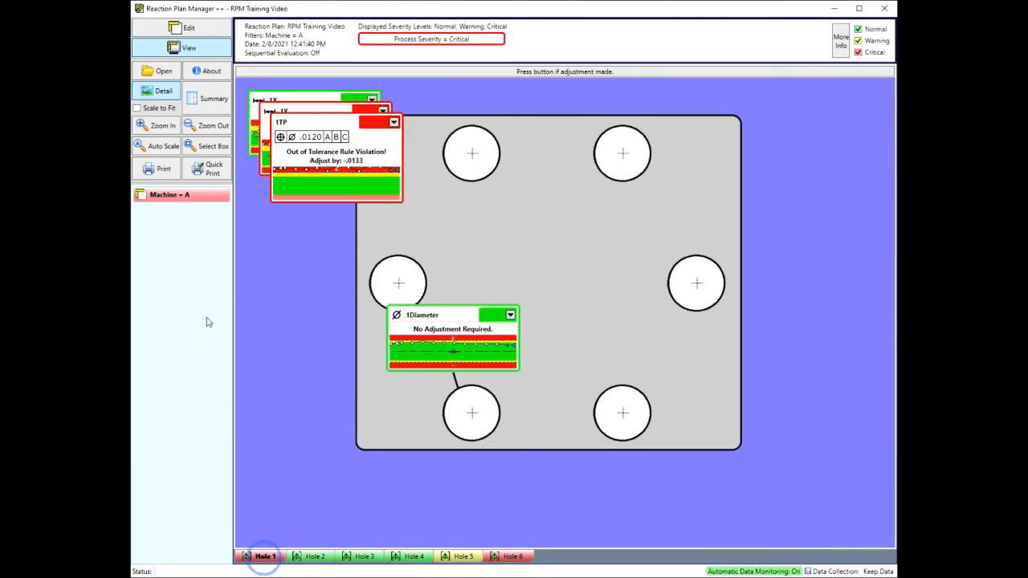
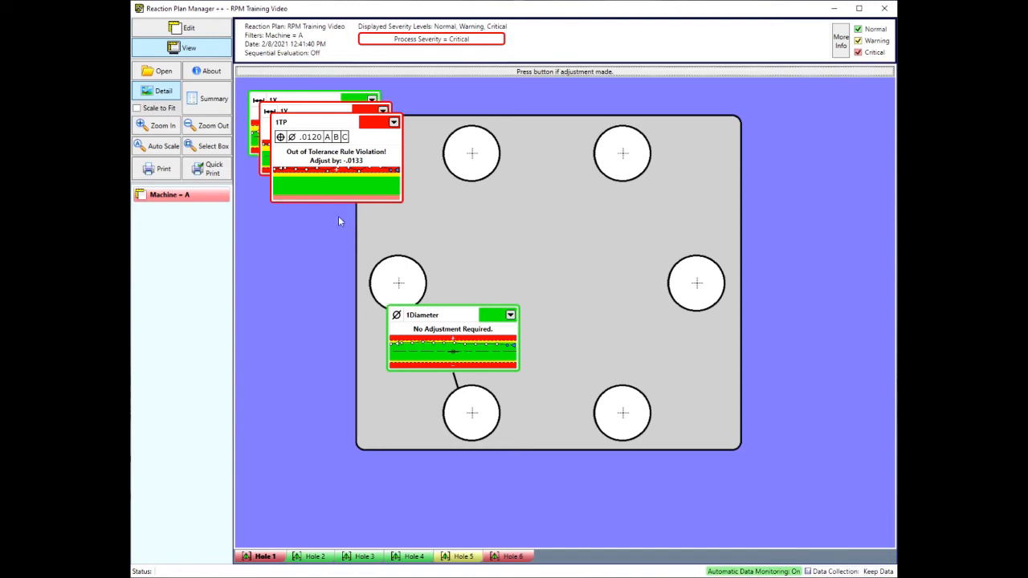
# Switch the reaction plan to edit mode in the detail layout and open the Dimension Organizer.
pyautogui.click(202, 31)
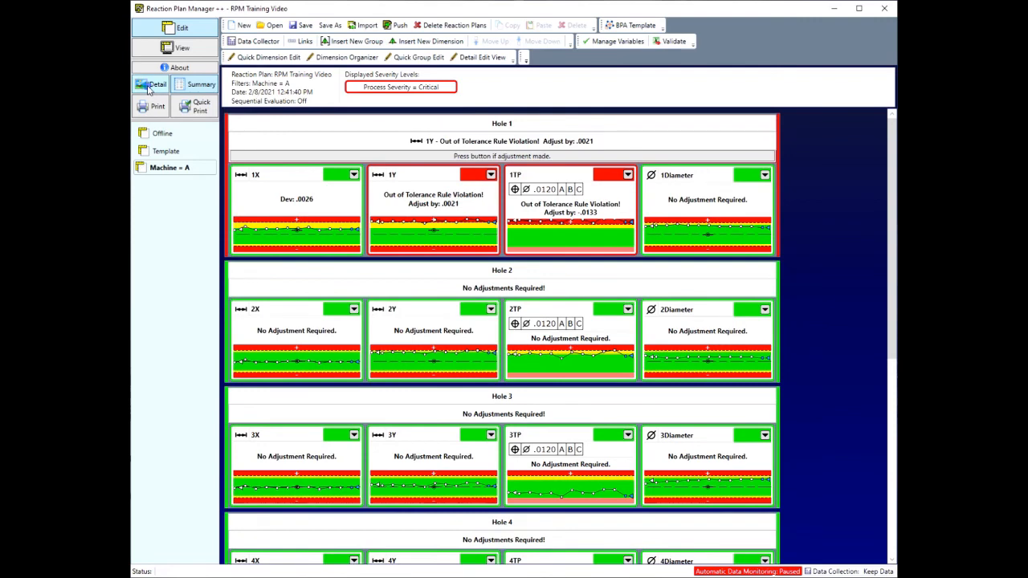
pyautogui.click(152, 86)
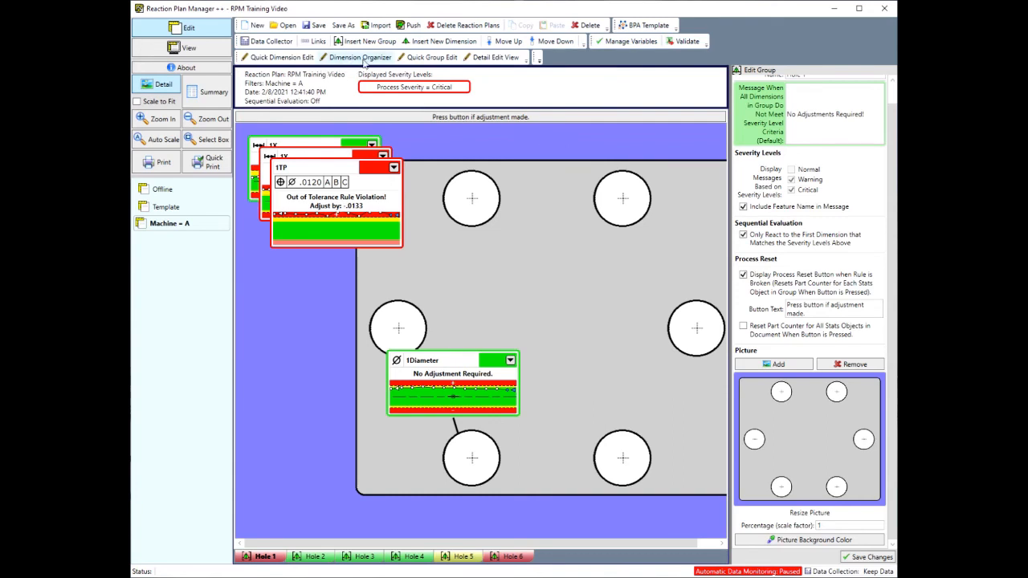
pyautogui.click(359, 60)
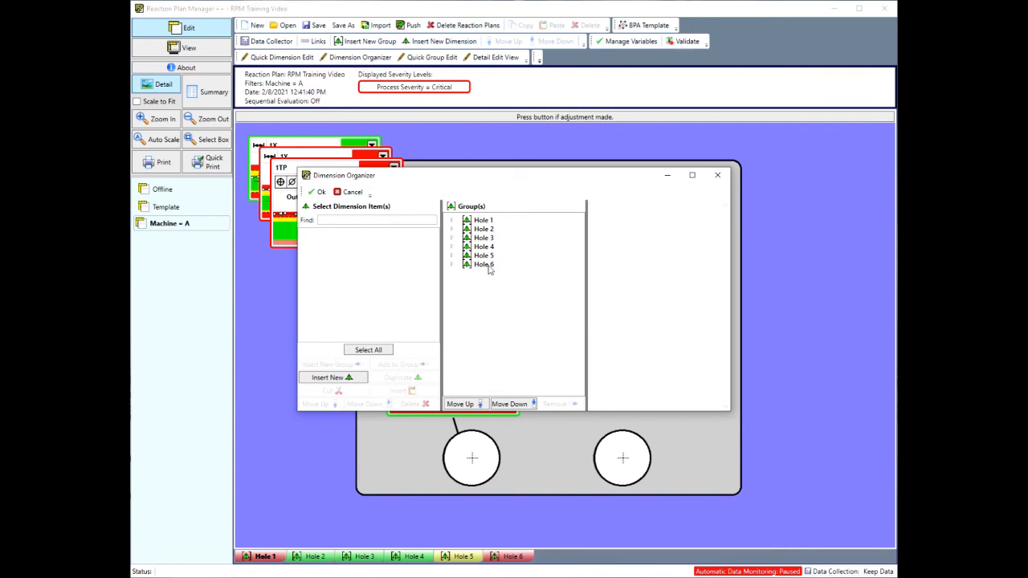
# Remove the groups Hole 6, Hole 5, Hole 4, Hole 3 and Hole 2 from the group list.
pyautogui.click(485, 265)
pyautogui.click(555, 404)
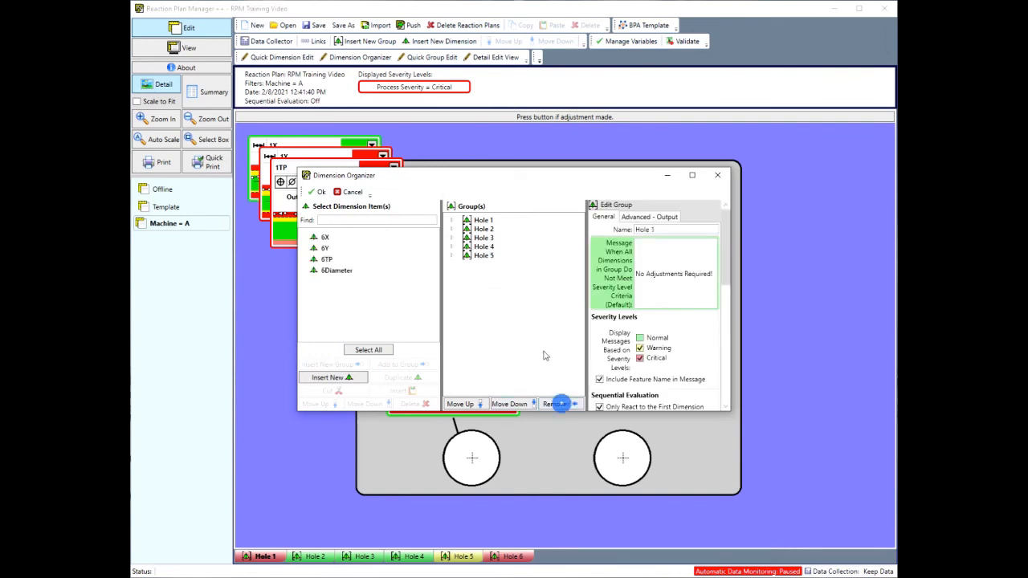
pyautogui.click(555, 404)
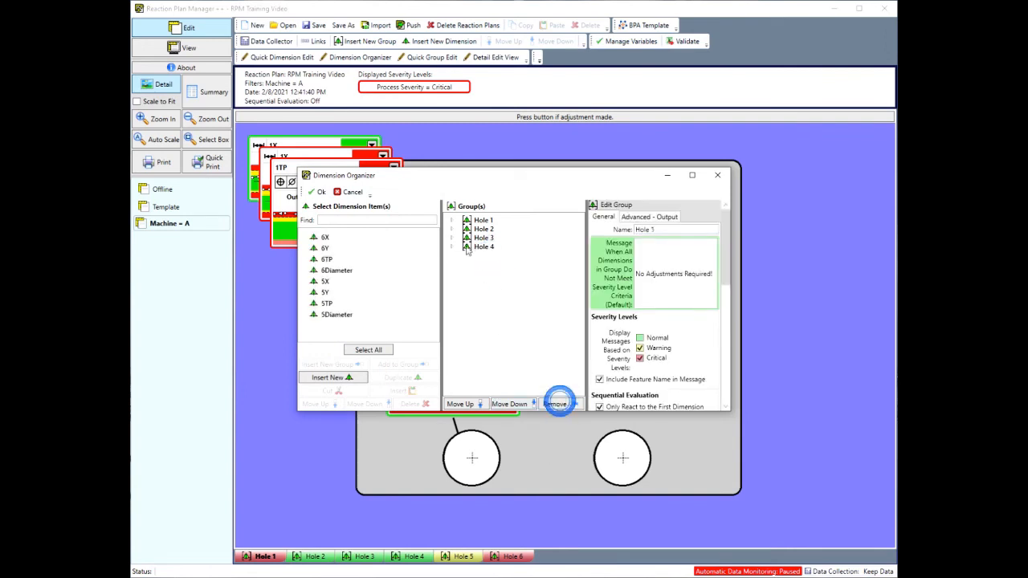
pyautogui.click(555, 404)
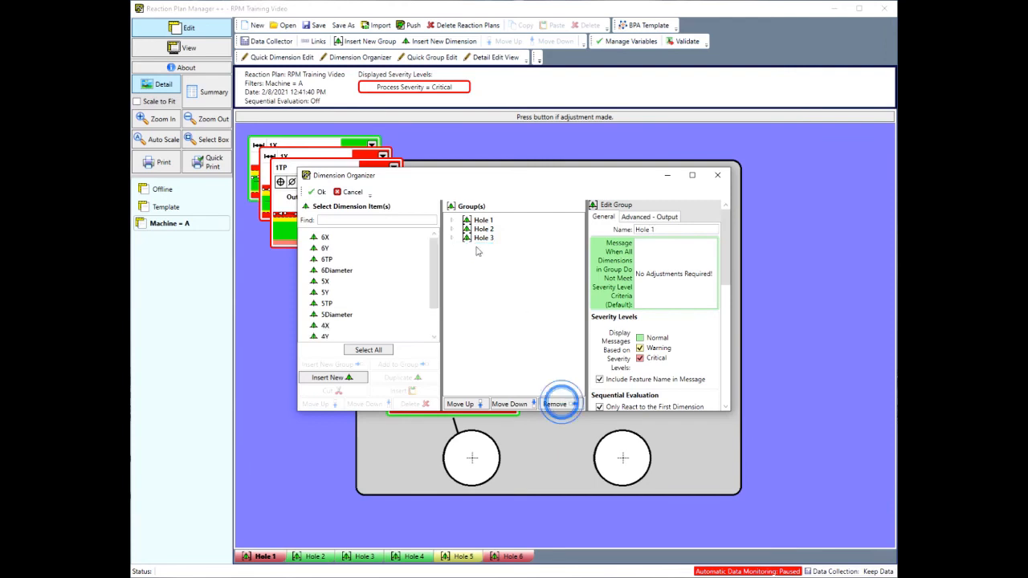
pyautogui.click(555, 403)
pyautogui.click(482, 230)
pyautogui.click(555, 404)
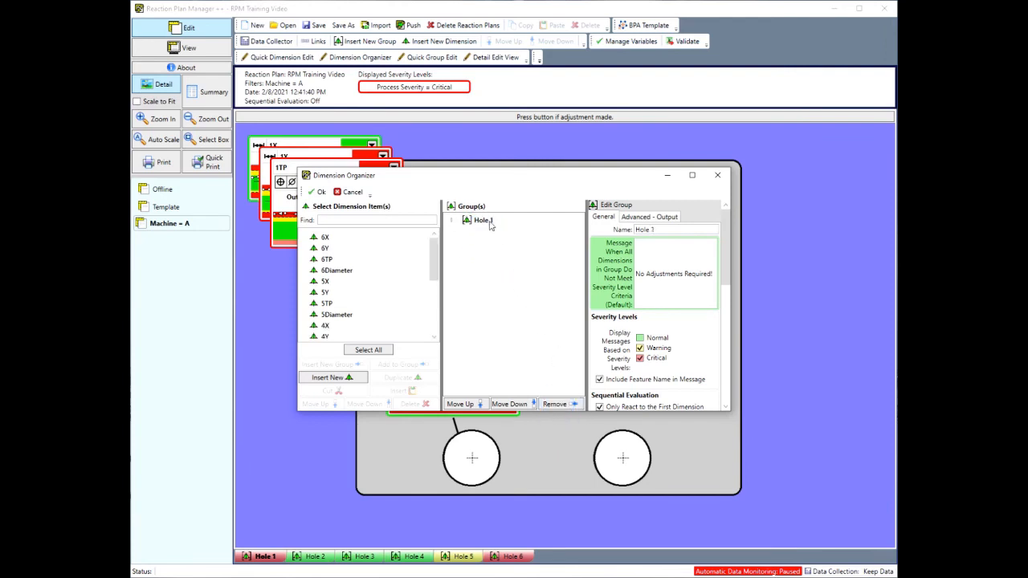
# Expand the remaining Hole 1 group and rename it "Hole Pattern".
pyautogui.click(451, 219)
pyautogui.click(651, 229)
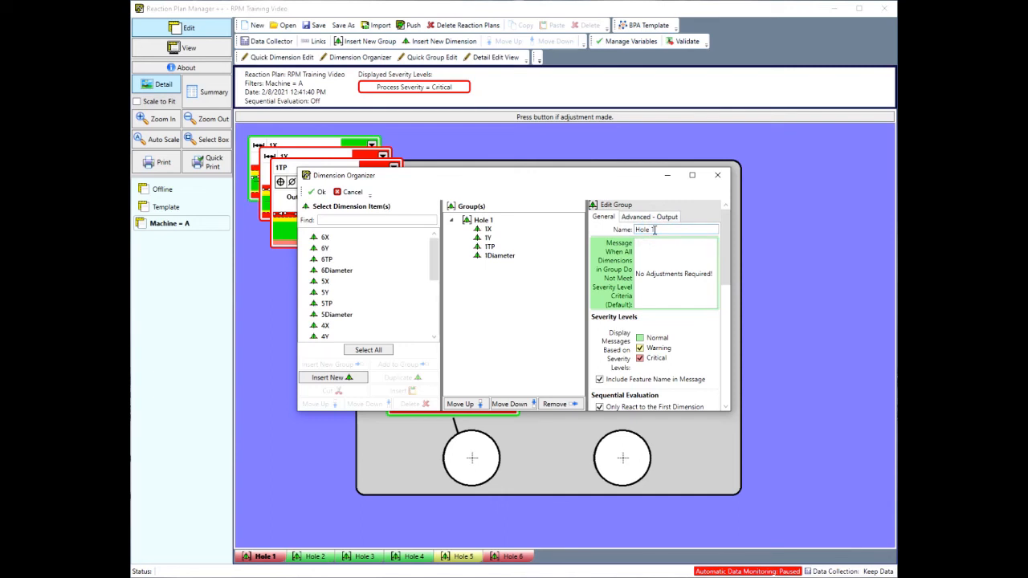
pyautogui.moveTo(654, 229); pyautogui.dragTo(617, 240)
pyautogui.write('6')
pyautogui.press('BackSpace')
pyautogui.press('BackSpace')
pyautogui.press('BackSpace')
pyautogui.press('BackSpace')
pyautogui.press('BackSpace')
pyautogui.press('BackSpace')
pyautogui.press('BackSpace')
pyautogui.press('BackSpace')
pyautogui.press('BackSpace')
pyautogui.press('BackSpace')
pyautogui.press('BackSpace')
pyautogui.write('Hole Pattern')
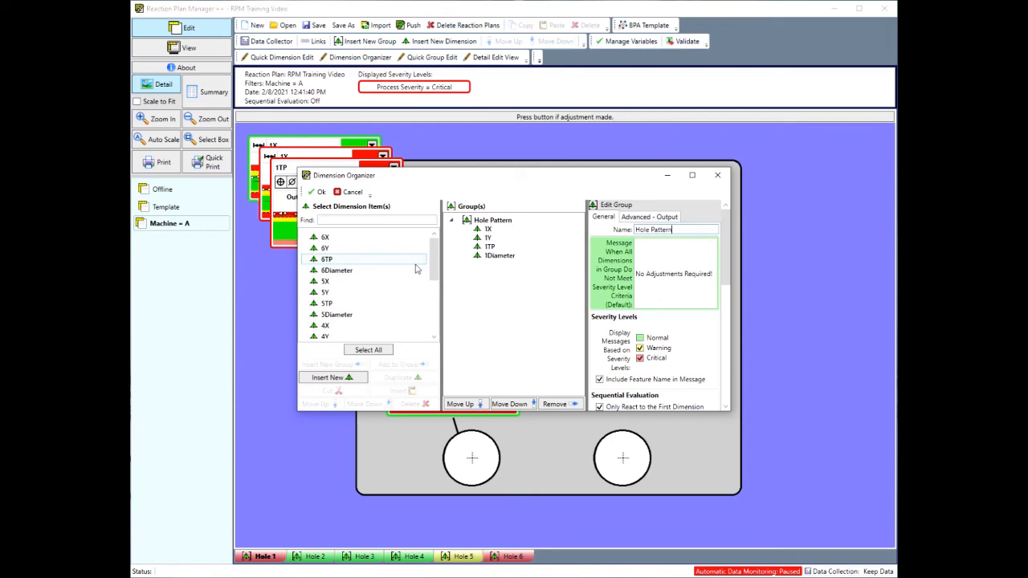
# Filter the ungrouped dimensions by "2" and add 2X, 2Y, 2TP and 2Diameter to the Hole Pattern group.
pyautogui.moveTo(433, 270)
pyautogui.mouseDown()
pyautogui.moveTo(431, 328)
pyautogui.moveTo(427, 254)
pyautogui.mouseUp()
pyautogui.click(374, 218)
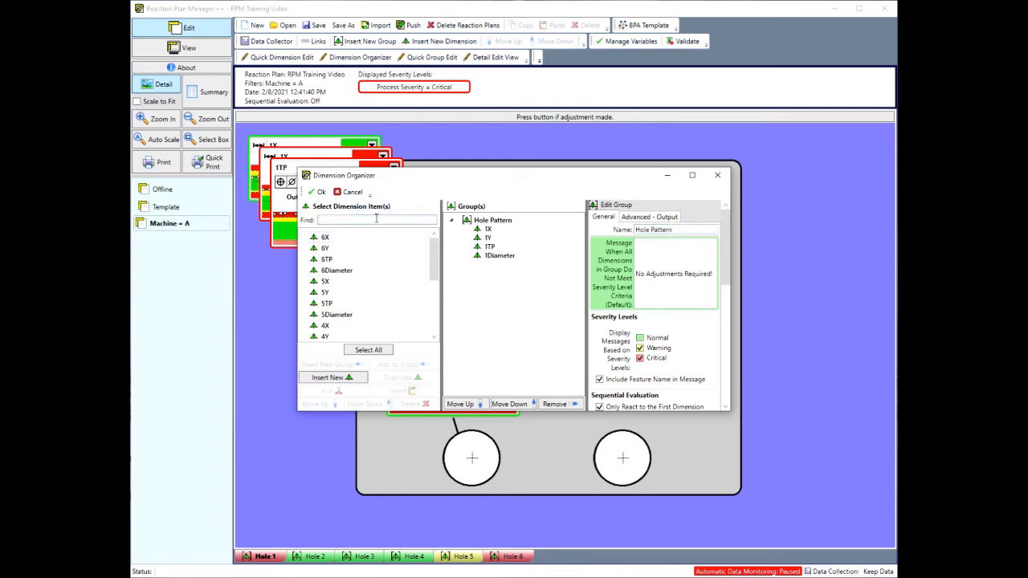
pyautogui.write('3')
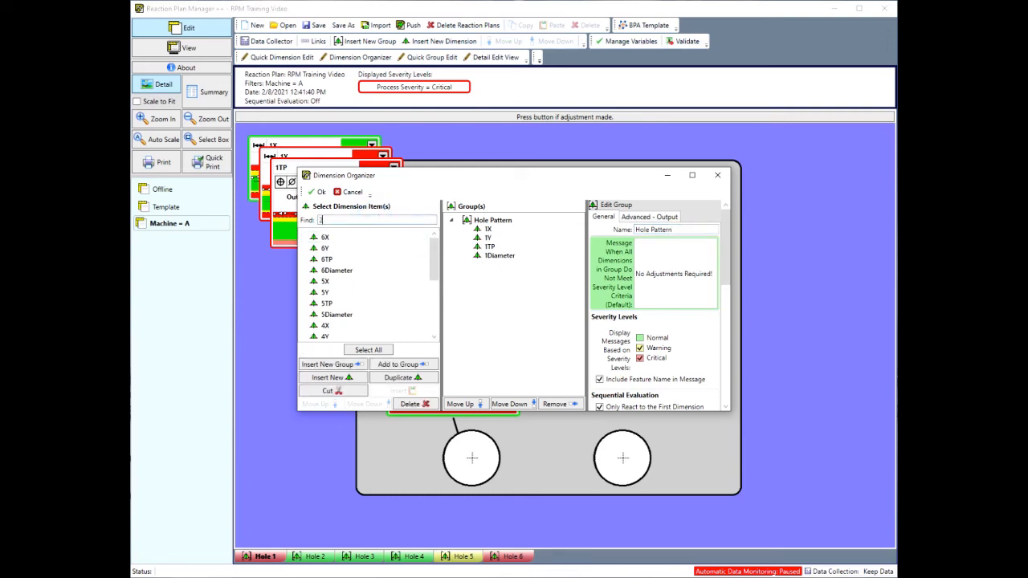
pyautogui.moveTo(431, 271); pyautogui.dragTo(432, 329)
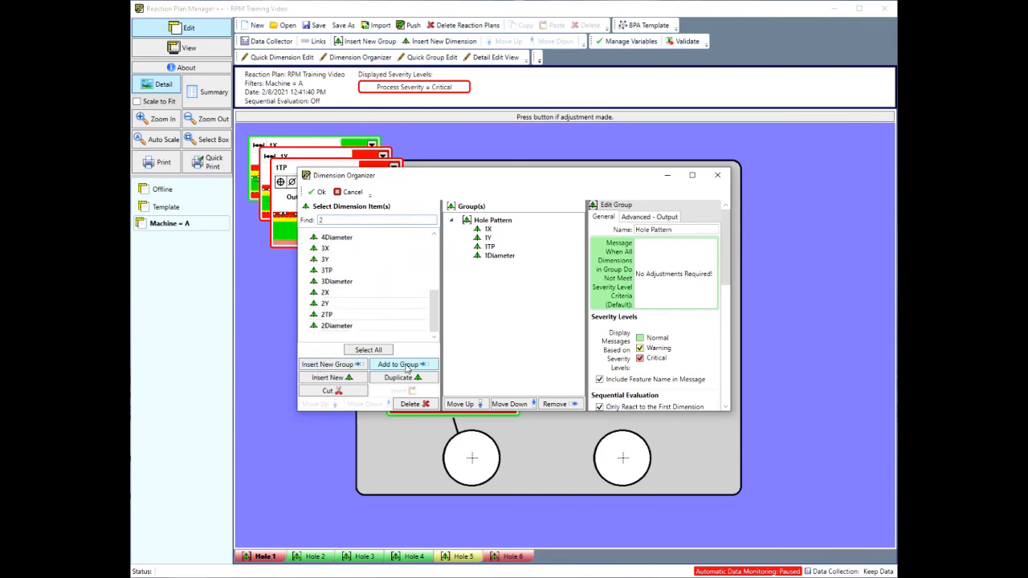
pyautogui.click(418, 365)
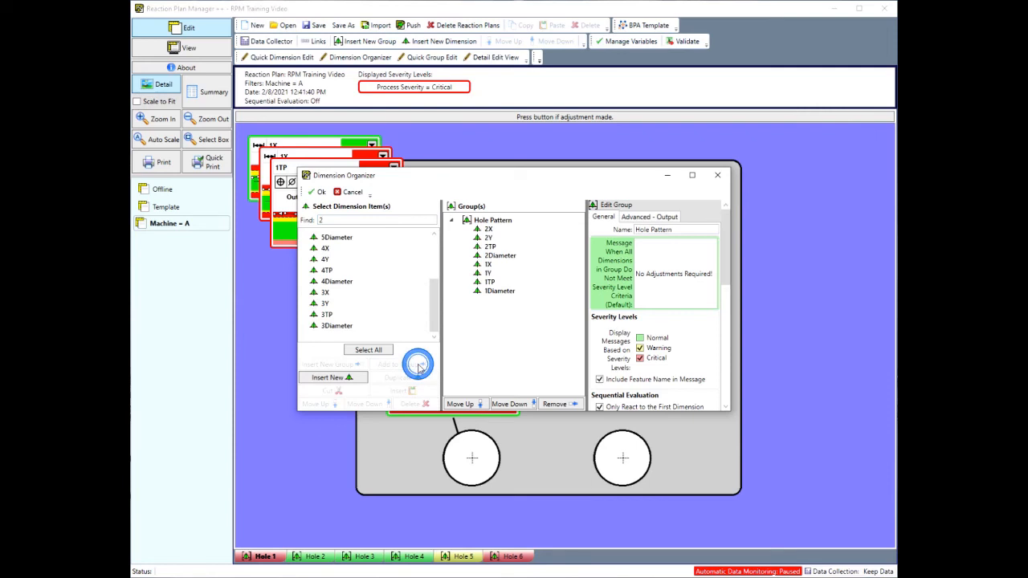
# Add all X, Y, TP and Diameter dimensions of holes 3 and 4 to the Hole Pattern group.
pyautogui.doubleClick(337, 220)
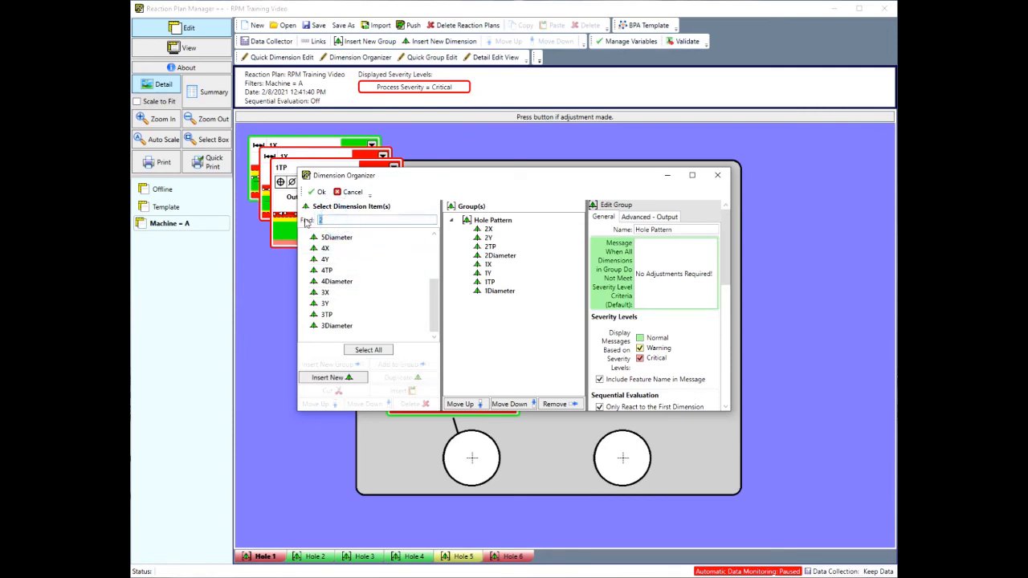
pyautogui.write('3')
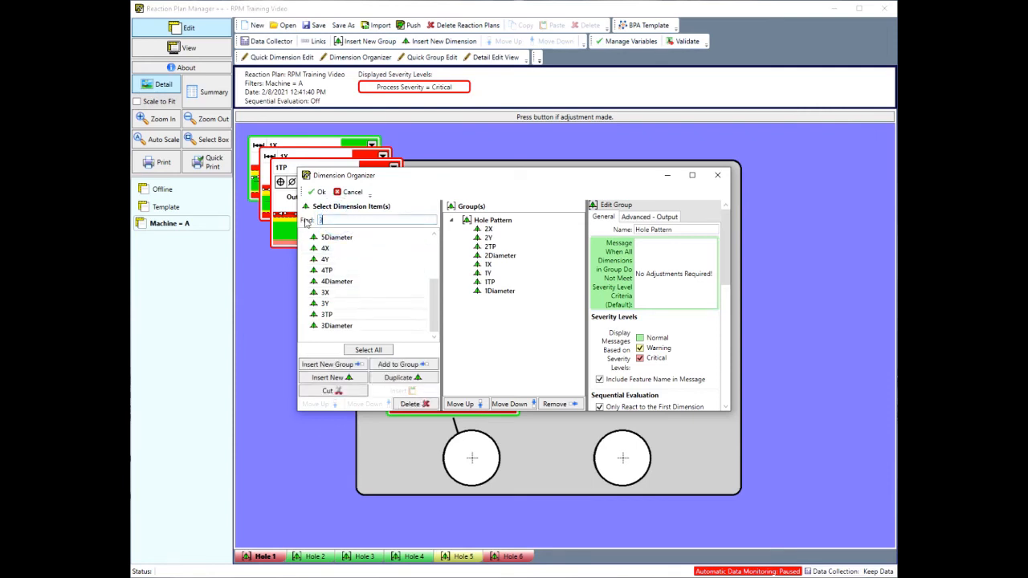
pyautogui.click(399, 364)
pyautogui.doubleClick(333, 220)
pyautogui.write('4')
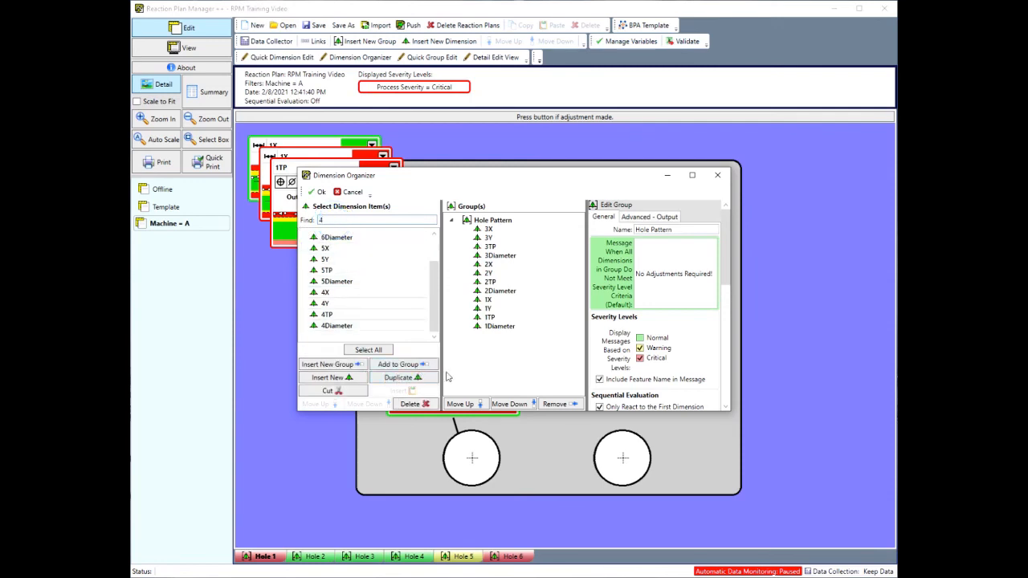
pyautogui.click(412, 366)
# Add all dimensions of holes 5 and 6 to the Hole Pattern group and accept the Dimension Organizer changes.
pyautogui.doubleClick(327, 219)
pyautogui.write('5')
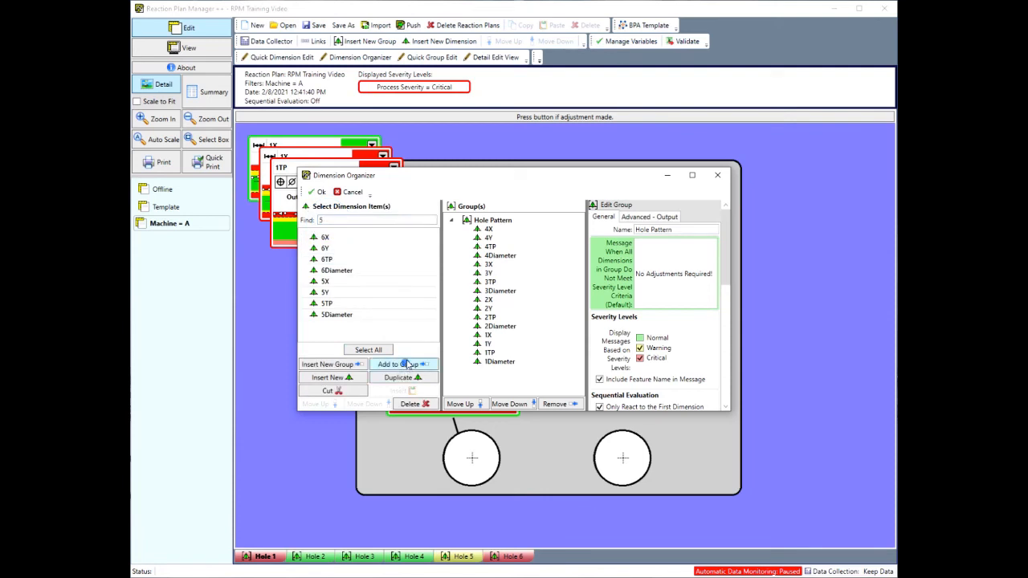
pyautogui.click(405, 363)
pyautogui.doubleClick(327, 219)
pyautogui.write('6')
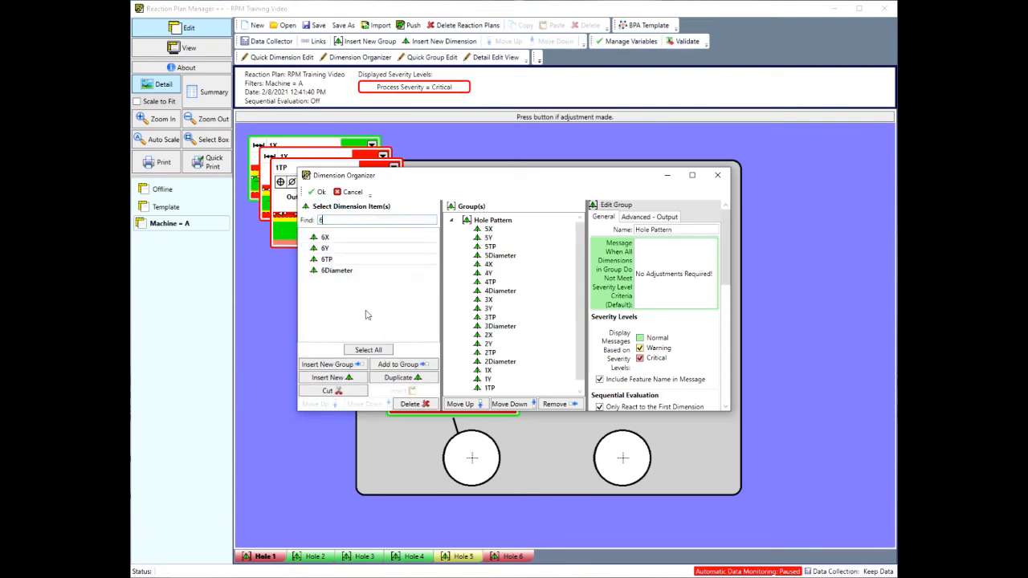
pyautogui.click(404, 365)
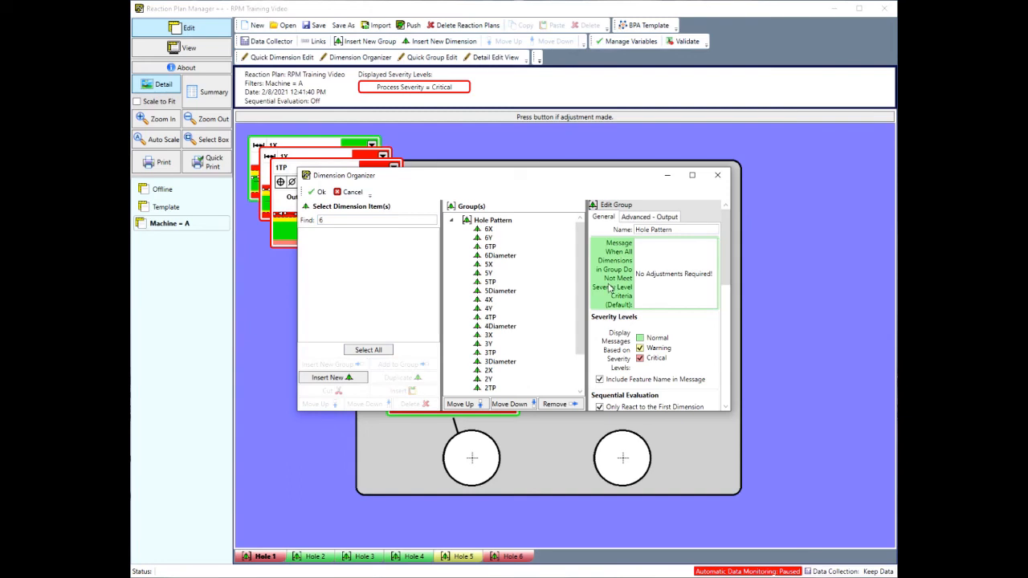
pyautogui.moveTo(584, 295); pyautogui.dragTo(577, 244)
pyautogui.moveTo(577, 248)
pyautogui.mouseDown()
pyautogui.moveTo(578, 278)
pyautogui.moveTo(576, 242)
pyautogui.mouseUp()
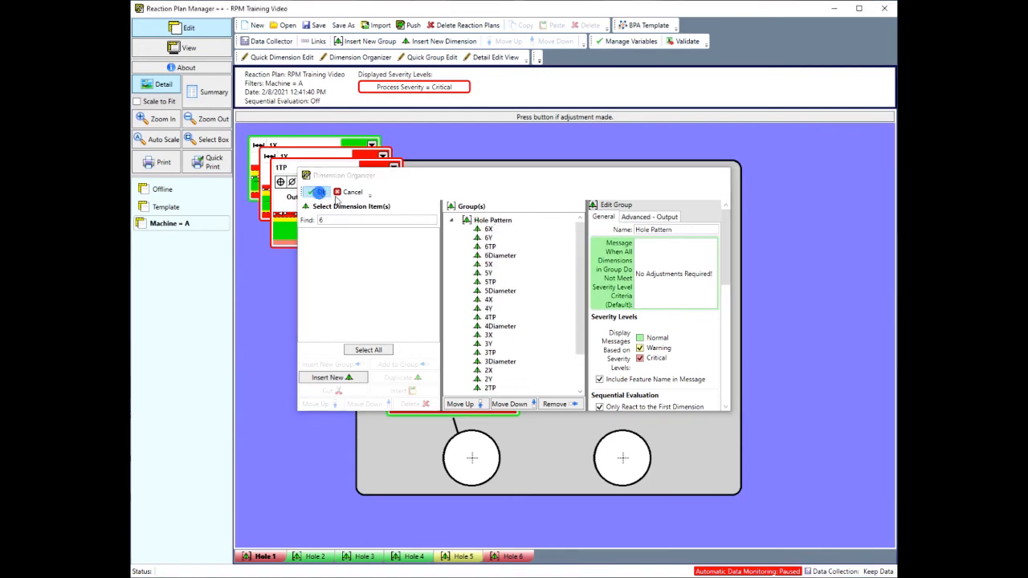
pyautogui.click(317, 191)
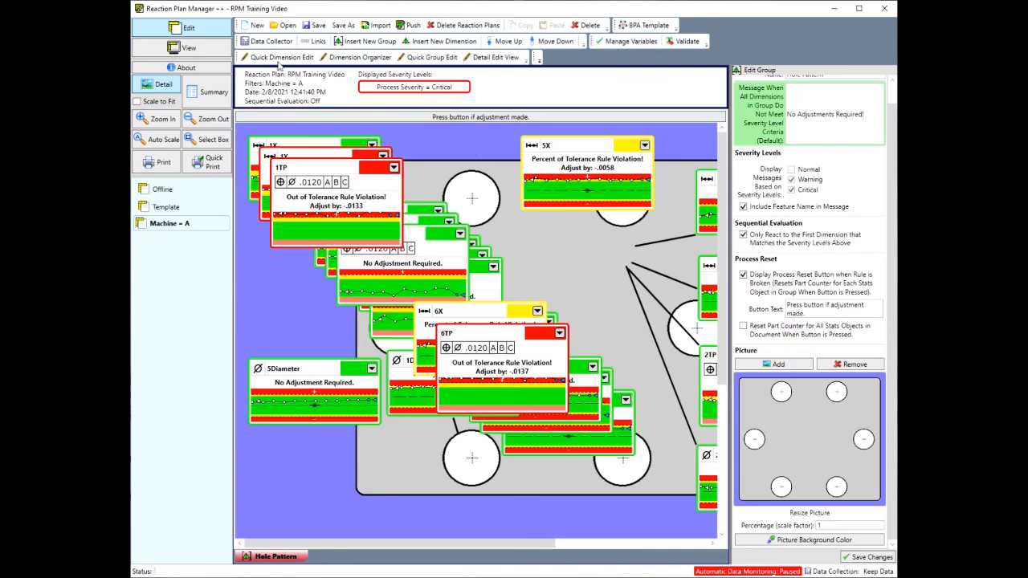
# Using Quick Dimension Edit, set the startup graphics view of all X dimensions to None and apply it.
pyautogui.click(264, 61)
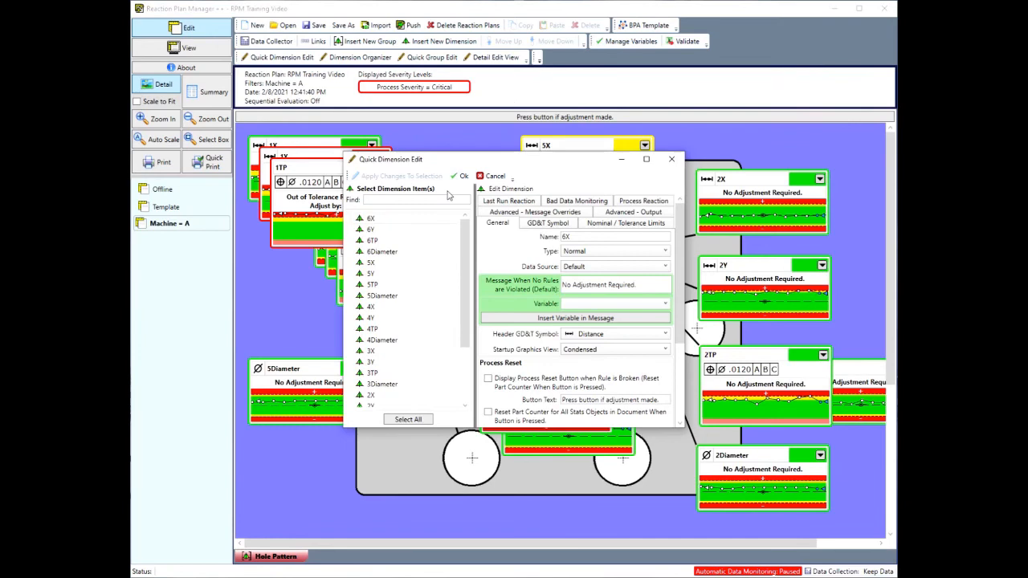
pyautogui.moveTo(472, 161); pyautogui.dragTo(477, 102)
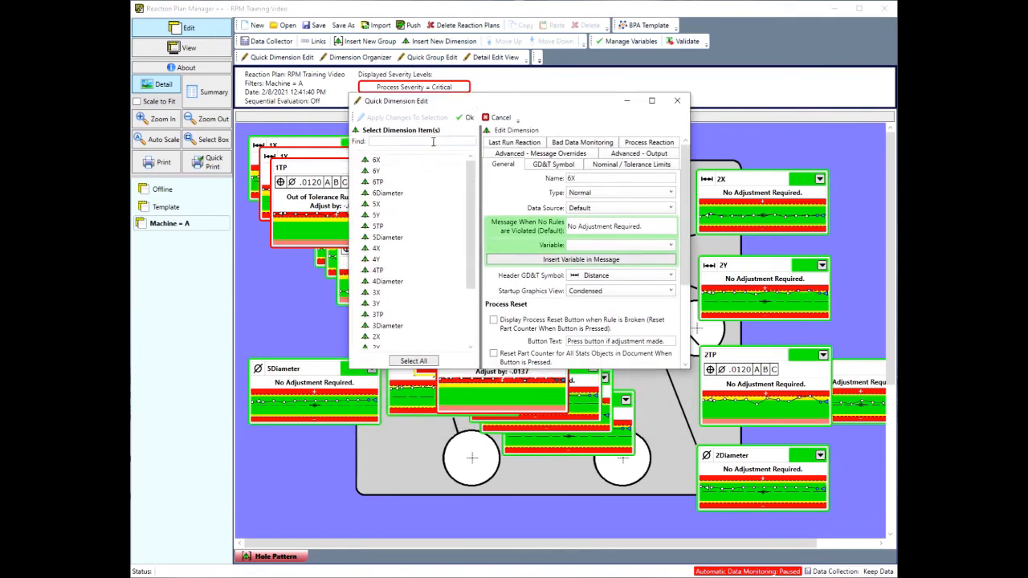
pyautogui.click(399, 140)
pyautogui.write('x')
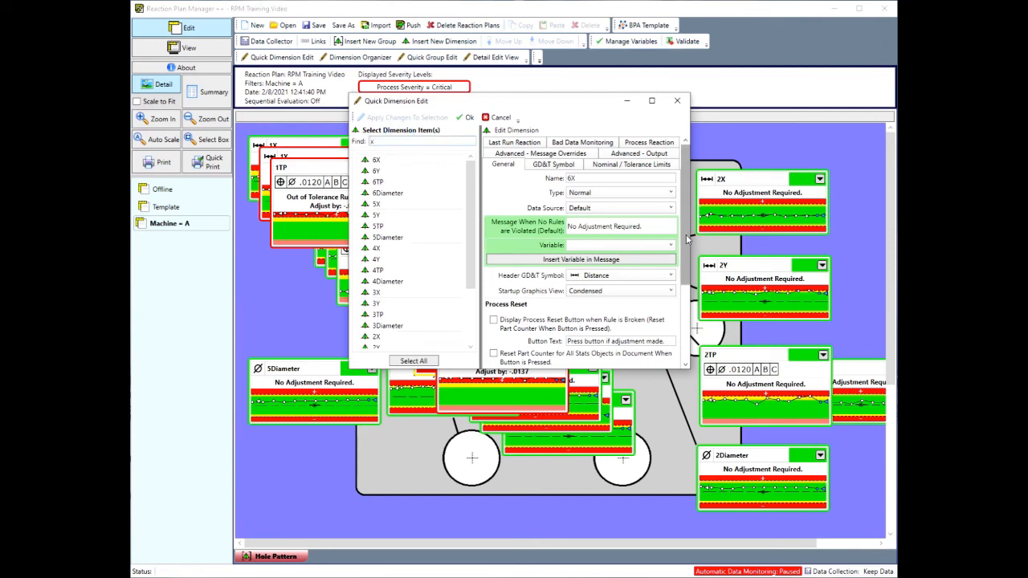
pyautogui.click(604, 294)
pyautogui.click(587, 330)
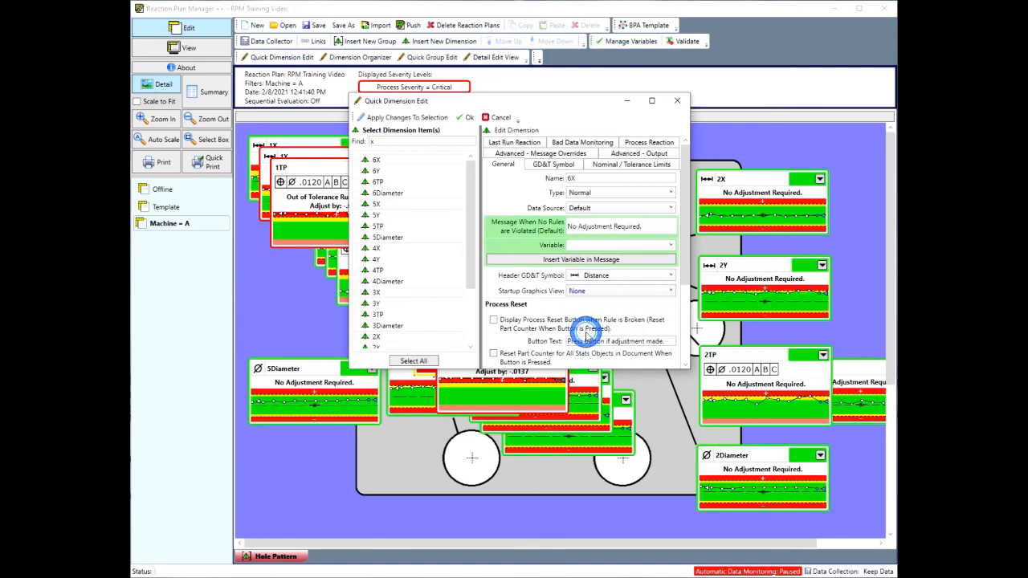
pyautogui.click(397, 117)
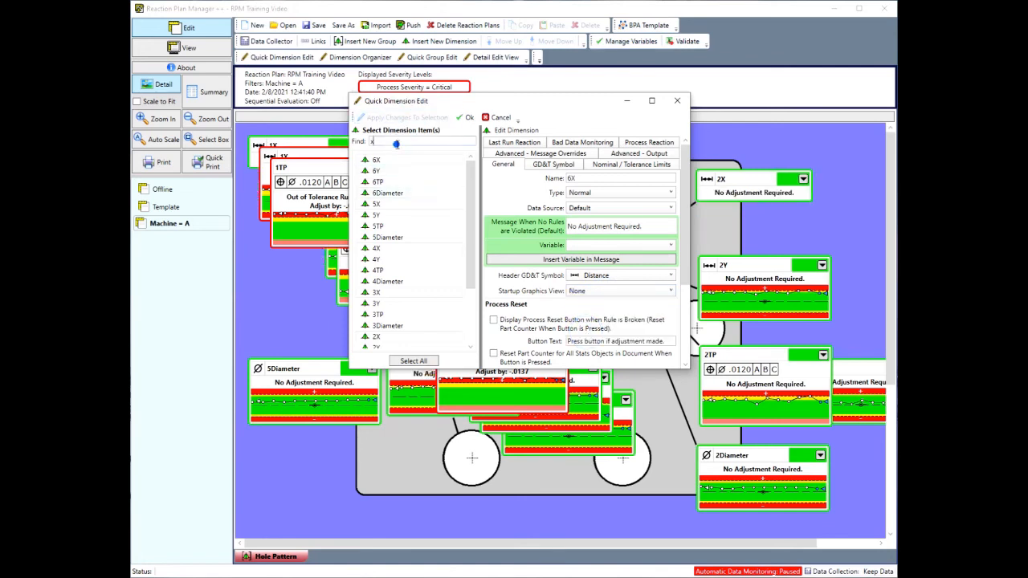
# For all Y dimensions, set the startup graphics view to None and the default message to "Dev:", choose the LastRunDevFromNom variable, and apply.
pyautogui.write('y')
pyautogui.click(614, 290)
pyautogui.click(593, 336)
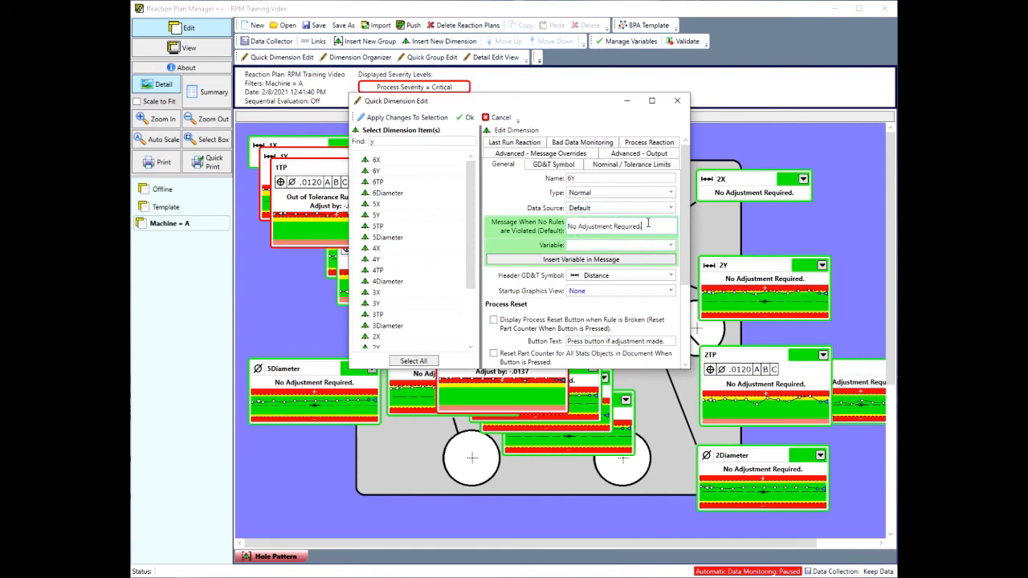
pyautogui.moveTo(647, 224); pyautogui.dragTo(530, 228)
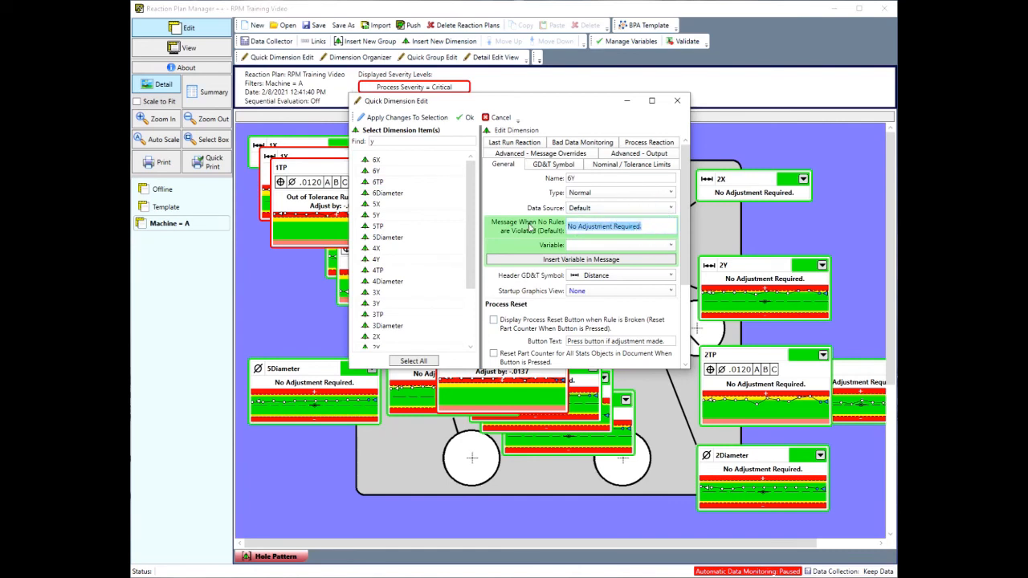
pyautogui.write('Dev:')
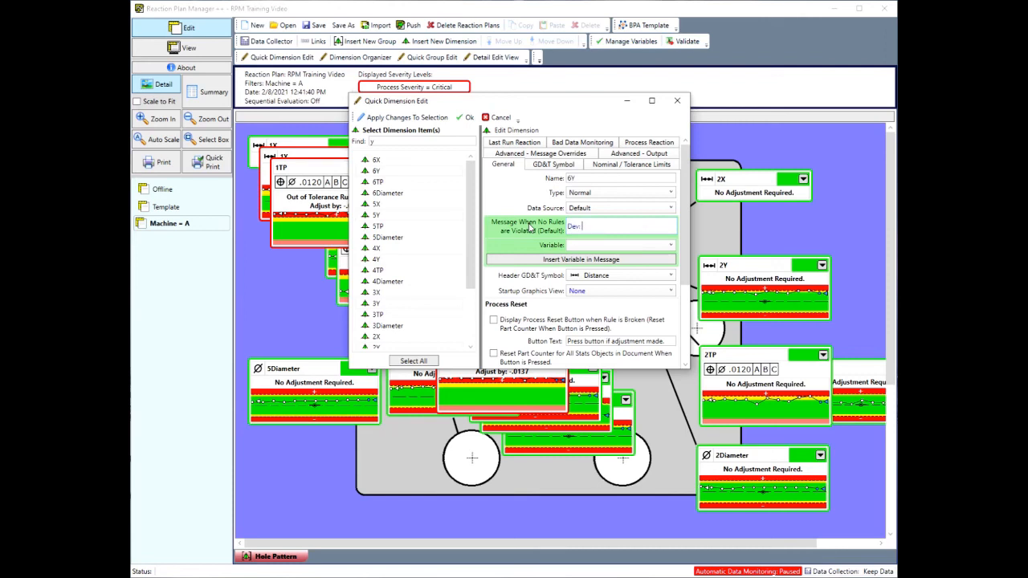
pyautogui.click(603, 244)
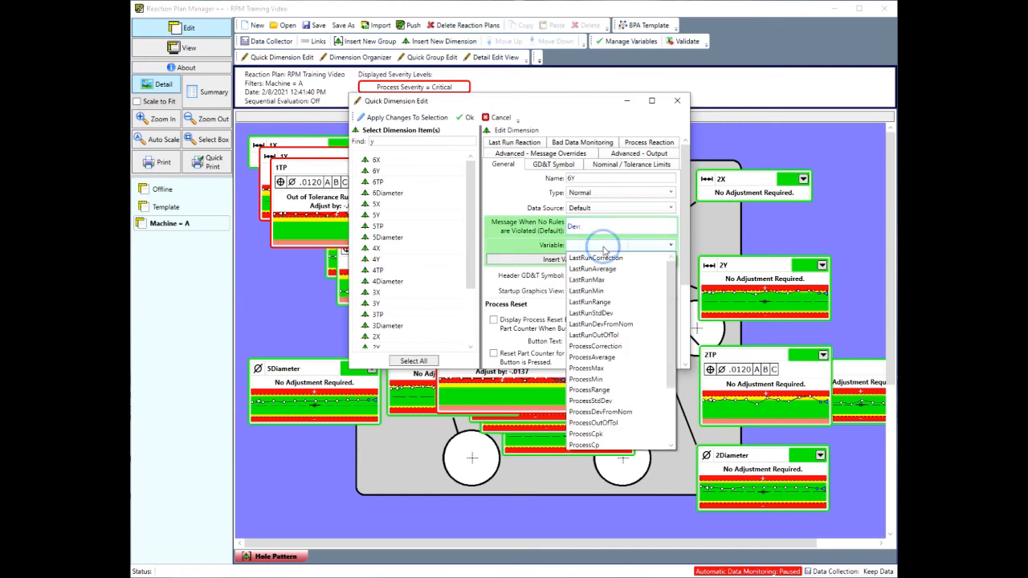
pyautogui.click(620, 324)
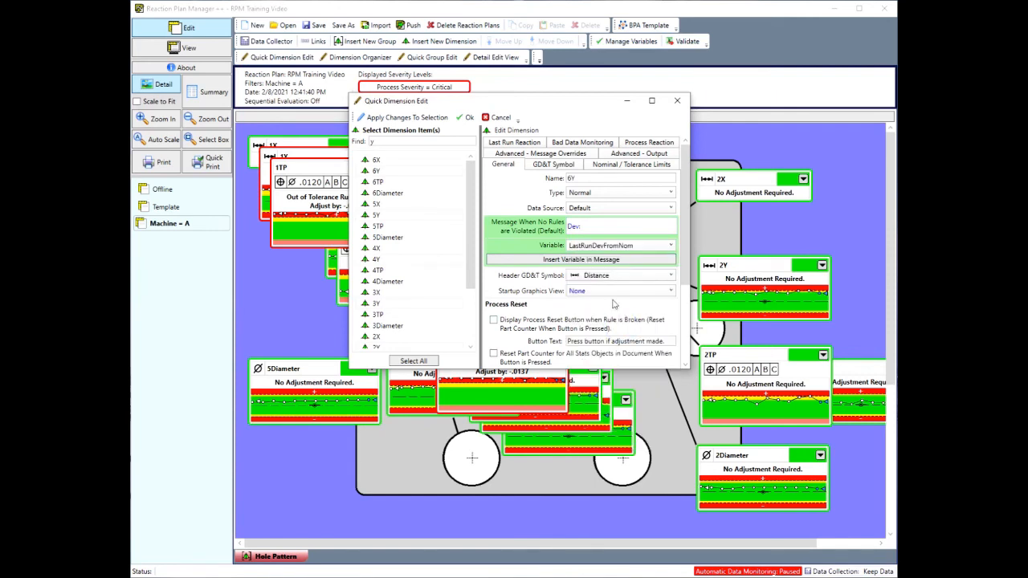
pyautogui.click(419, 118)
# Give all X dimensions the default message "Dev:" followed by the LastRunDevFromNom variable, and accept the Quick Dimension Edit changes.
pyautogui.doubleClick(371, 141)
pyautogui.write('x')
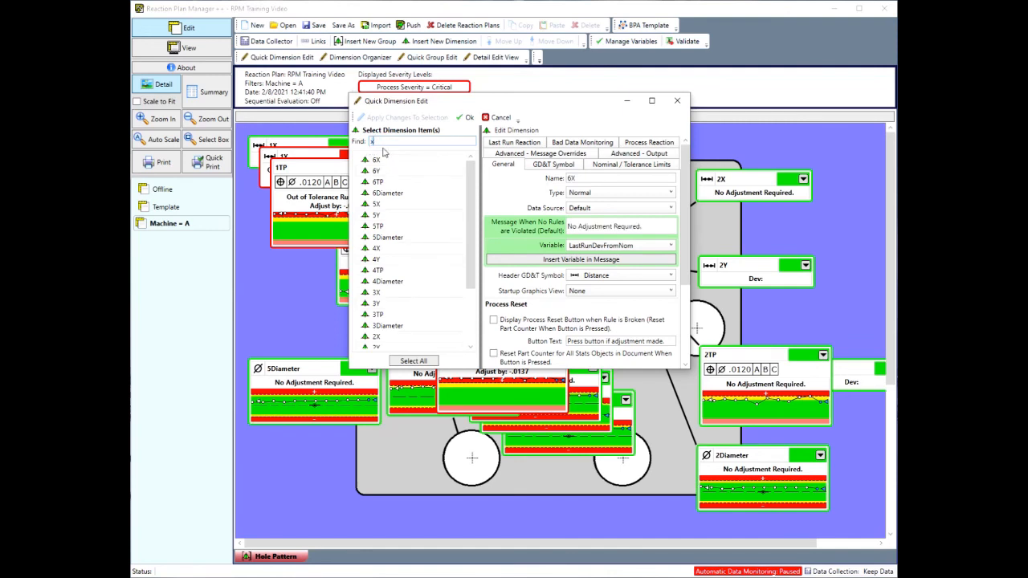
pyautogui.tripleClick(644, 227)
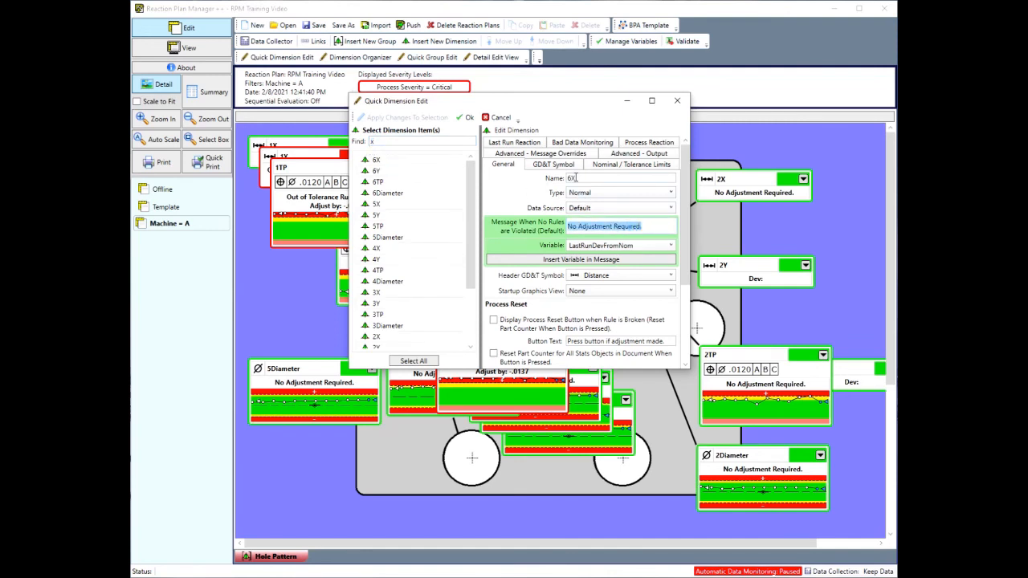
pyautogui.write('Dev:')
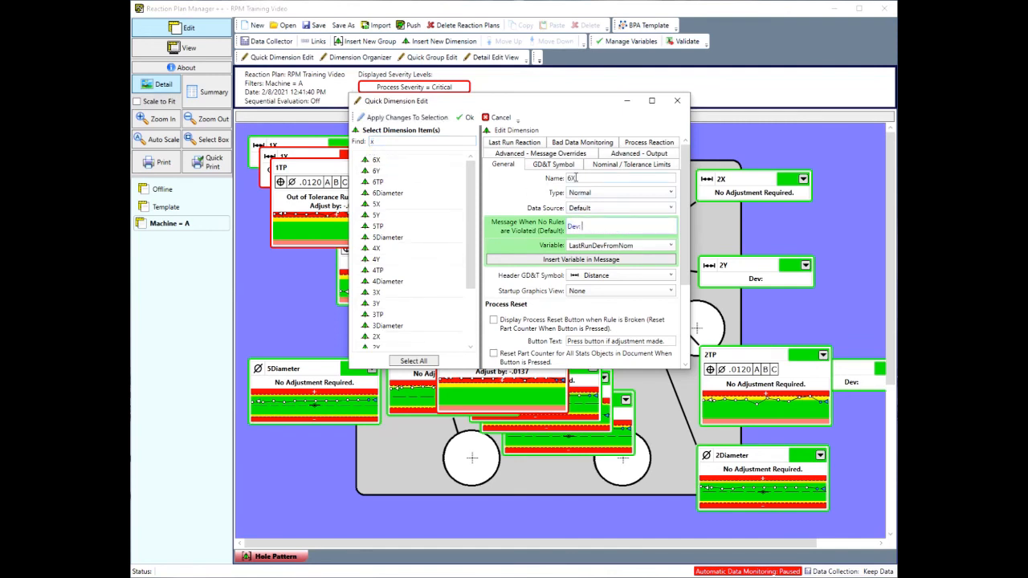
pyautogui.click(612, 259)
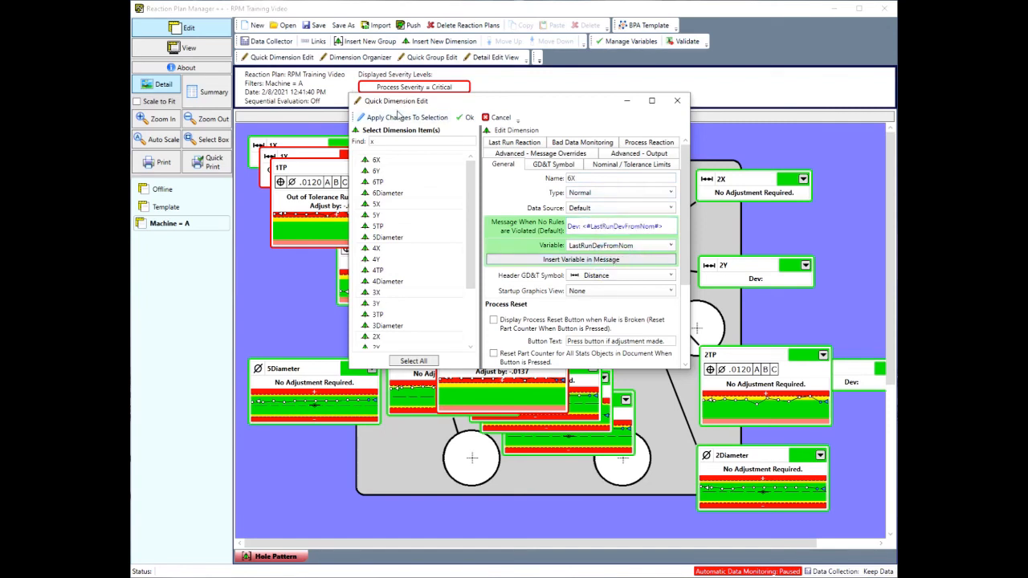
pyautogui.click(466, 117)
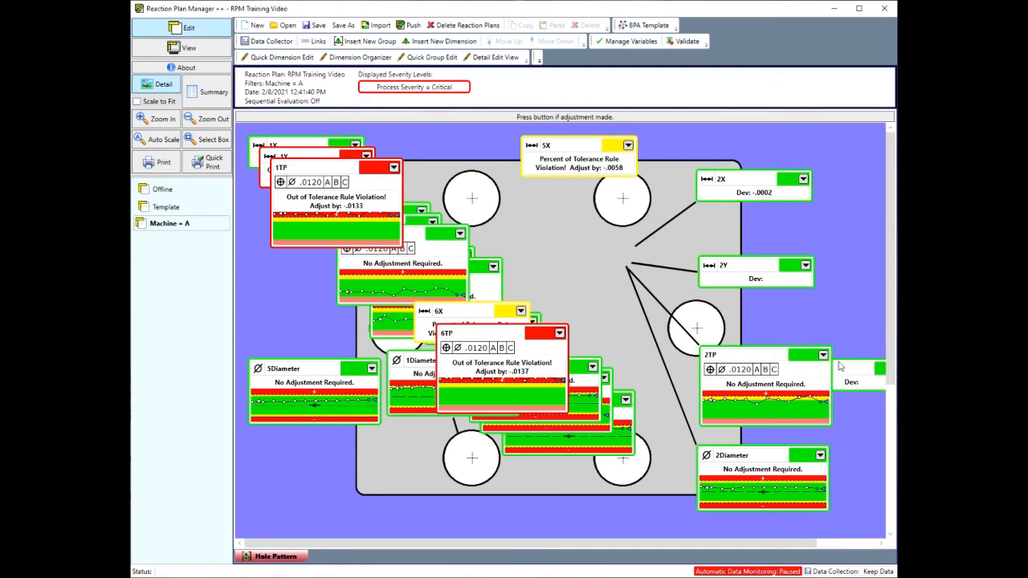
# Enter Detail Edit View, open the container setup and insert a new container holding all hole 1 dimensions.
pyautogui.click(765, 292)
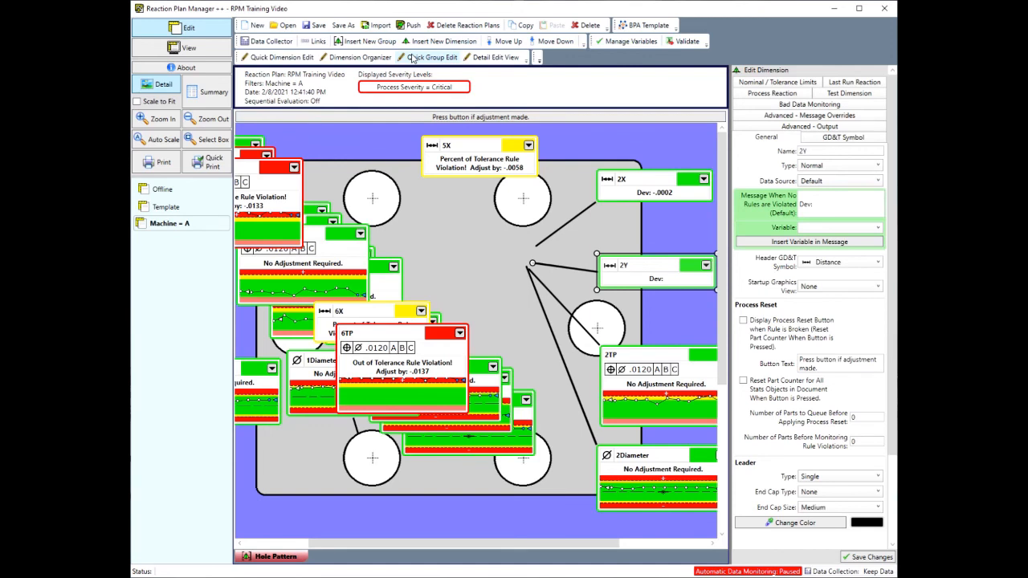
pyautogui.click(493, 57)
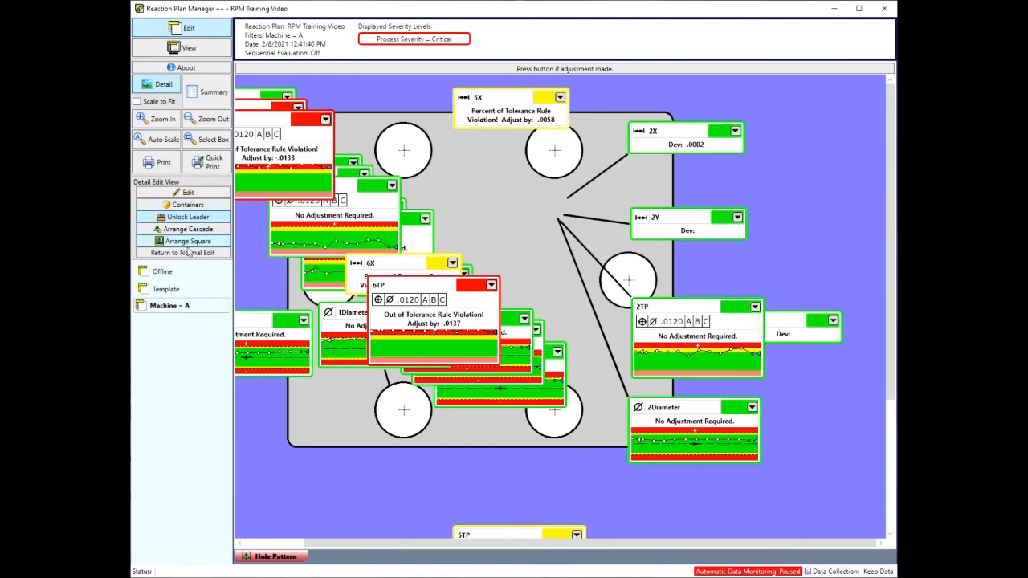
pyautogui.click(186, 204)
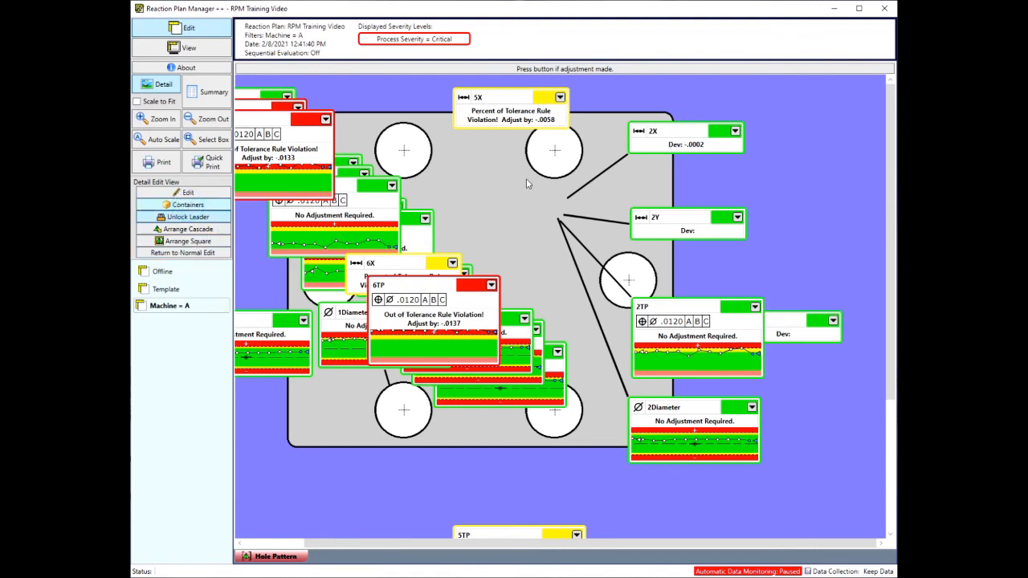
pyautogui.moveTo(435, 262); pyautogui.dragTo(434, 226)
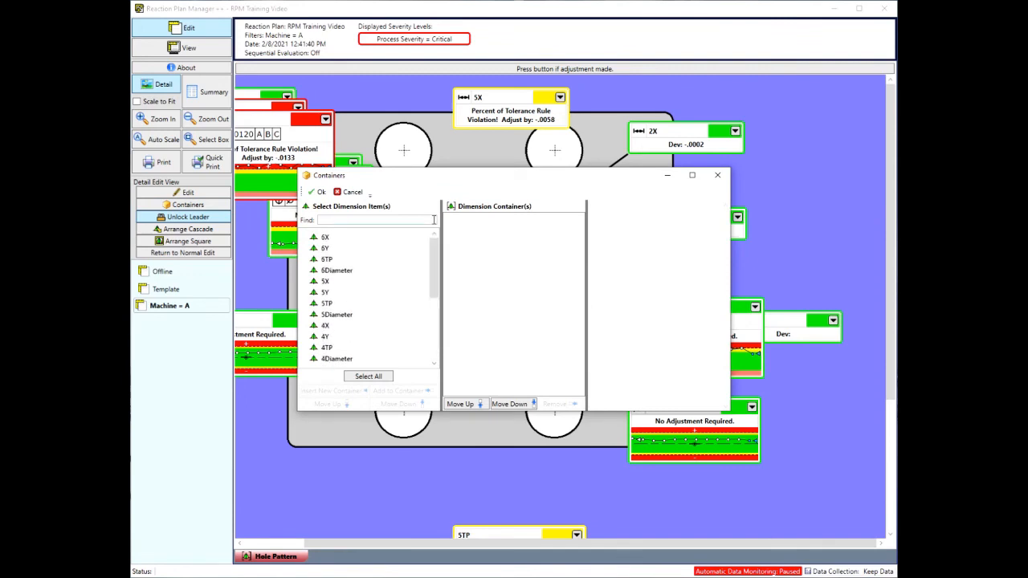
pyautogui.moveTo(453, 176); pyautogui.dragTo(456, 165)
pyautogui.moveTo(437, 245); pyautogui.dragTo(428, 314)
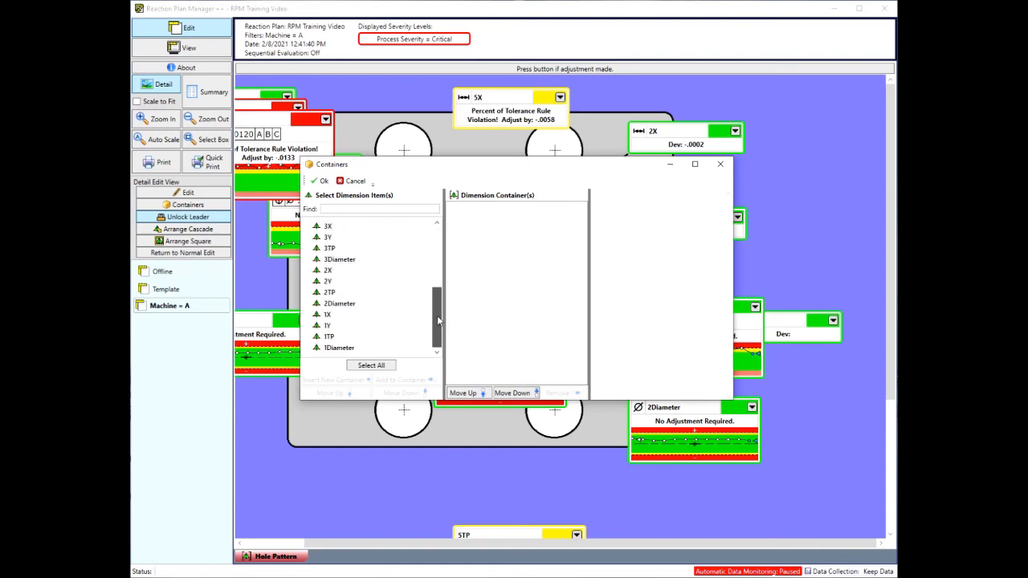
pyautogui.click(367, 211)
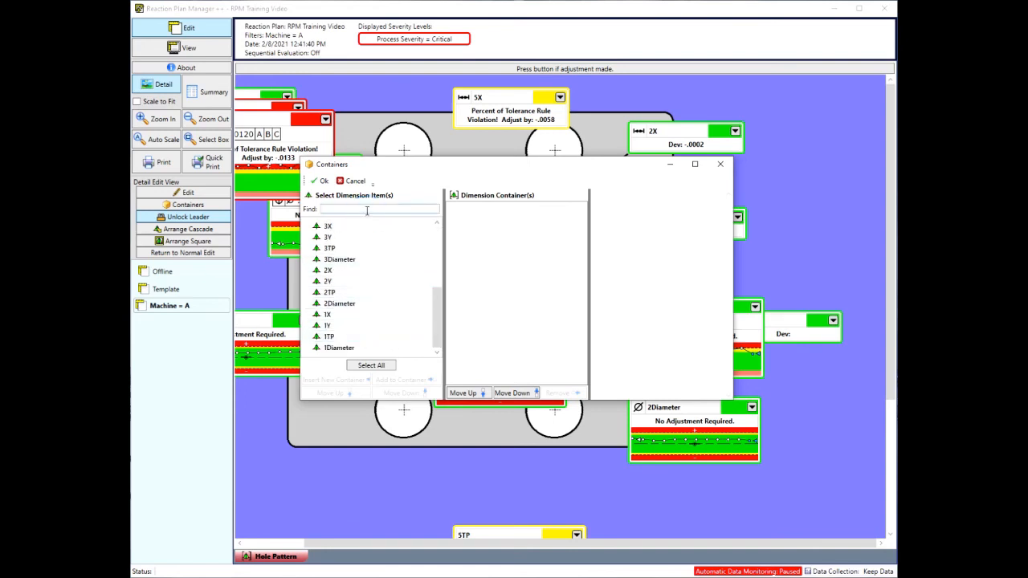
pyautogui.click(415, 307)
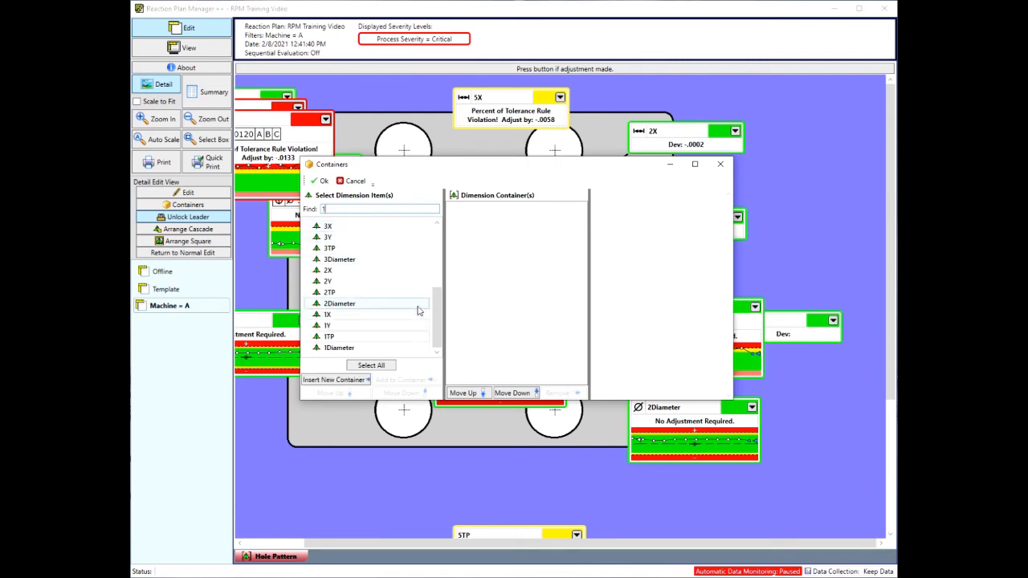
pyautogui.click(345, 385)
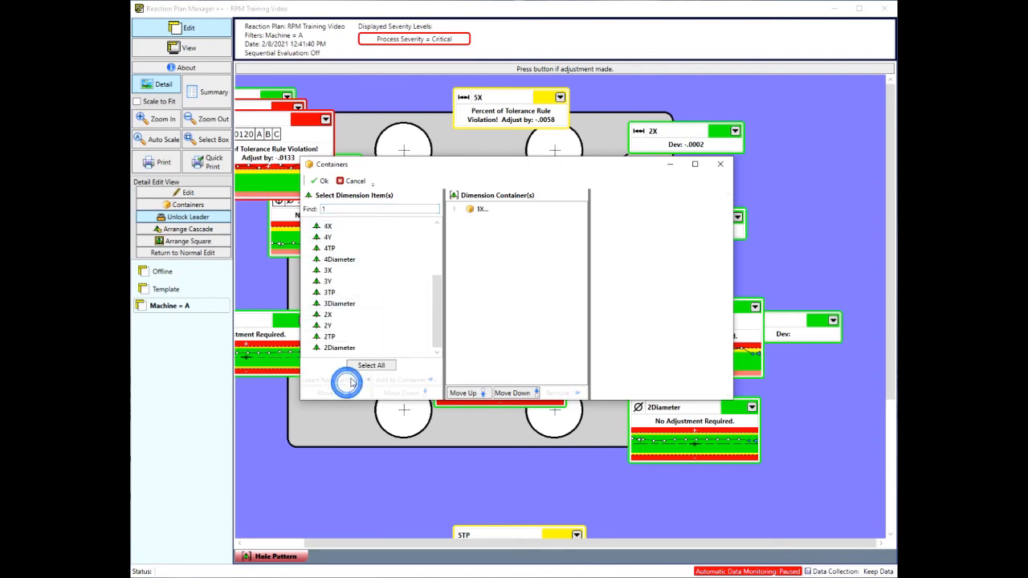
# Insert separate new containers for the dimensions of holes 2, 3 and 4.
pyautogui.click(341, 209)
pyautogui.write('2')
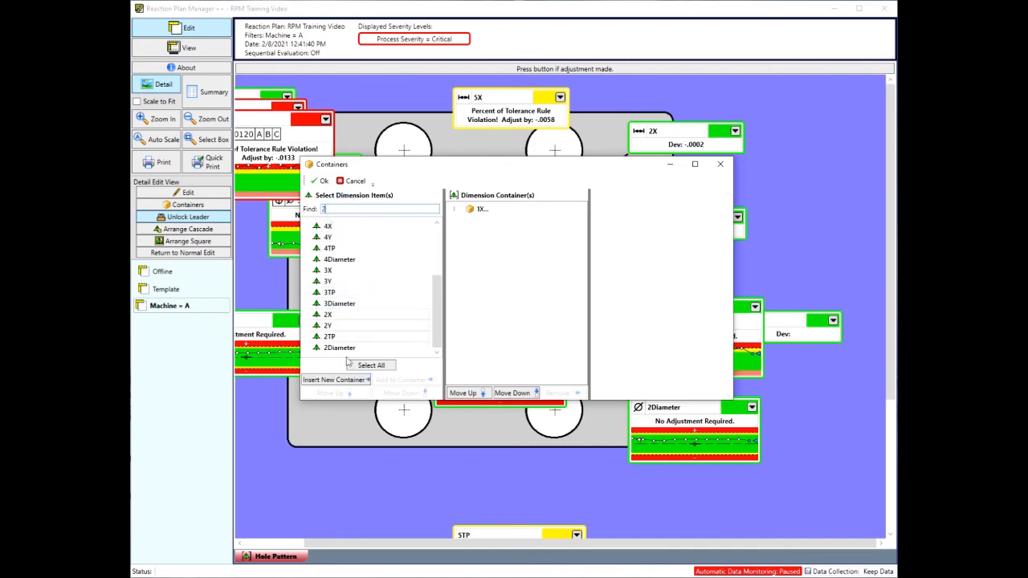
pyautogui.click(340, 385)
pyautogui.click(341, 209)
pyautogui.write('3')
pyautogui.click(342, 380)
pyautogui.click(341, 209)
pyautogui.write('4')
pyautogui.click(342, 380)
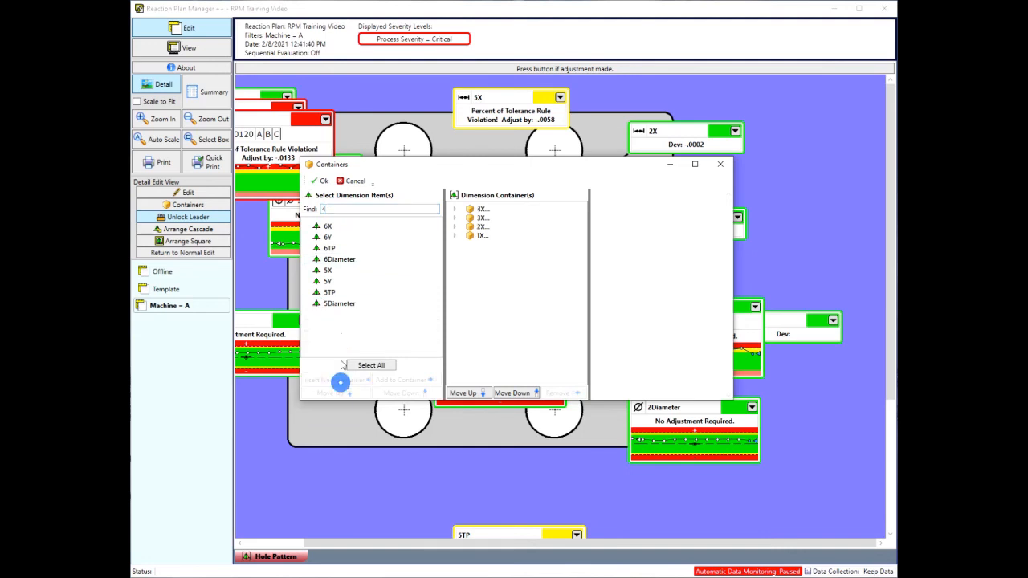
# Insert separate new containers for the dimensions of holes 5 and 6.
pyautogui.click(333, 209)
pyautogui.write('5')
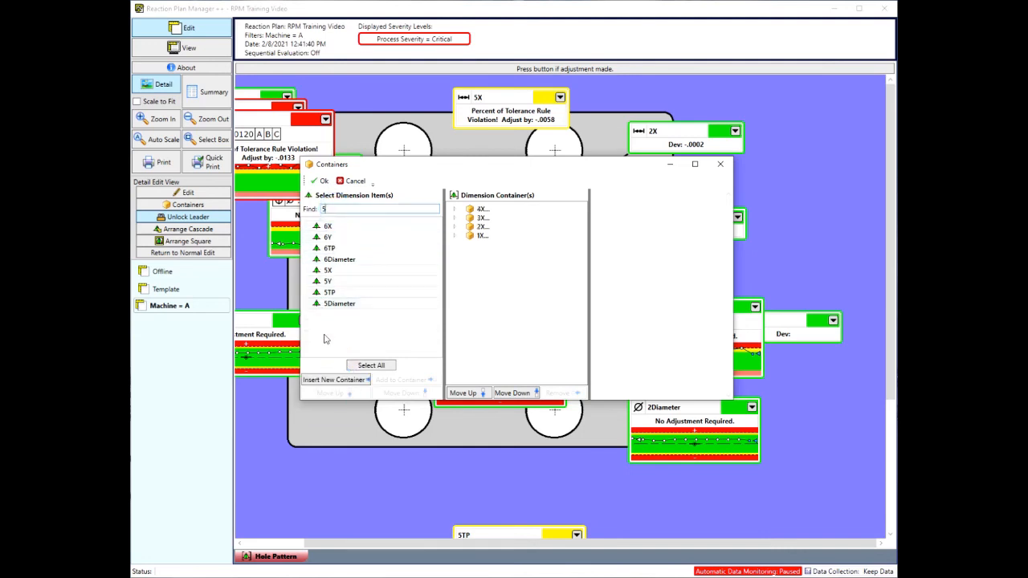
pyautogui.click(333, 377)
pyautogui.click(335, 209)
pyautogui.write('6')
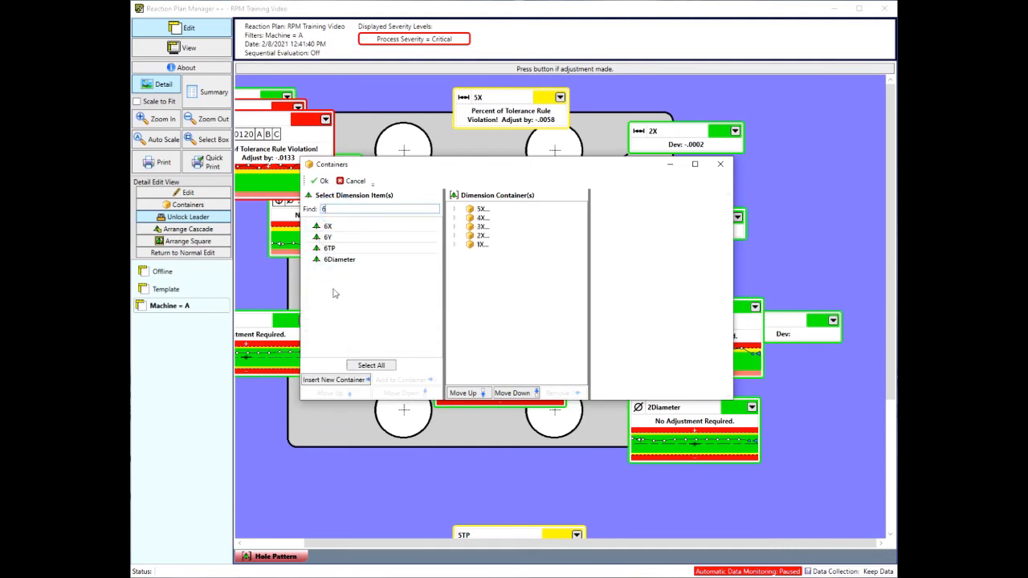
pyautogui.click(335, 381)
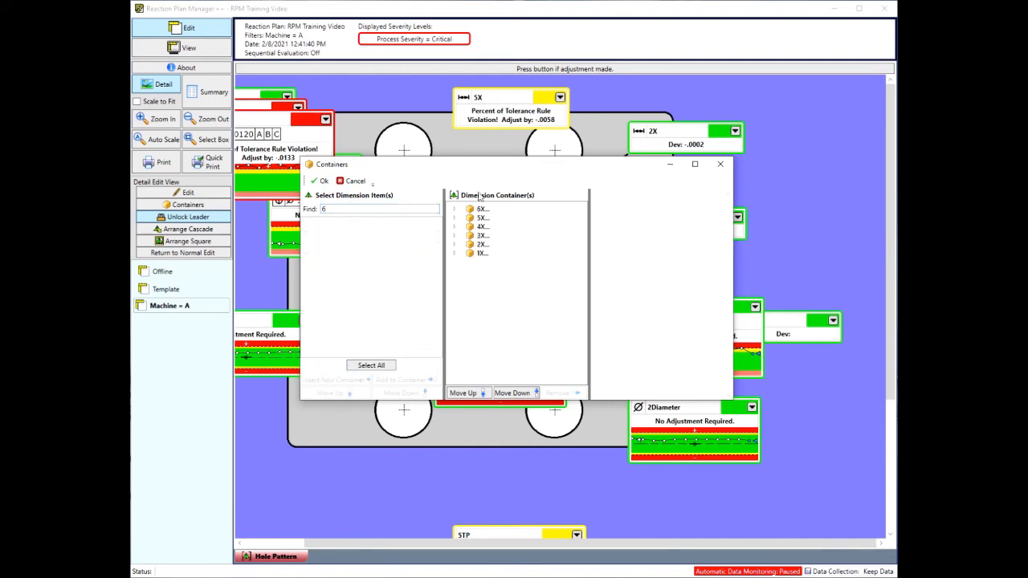
# For the hole 6 container, turn off vertical orientation and set the maximum number of dimensions along the orientation axis to 2.
pyautogui.click(455, 209)
pyautogui.click(456, 209)
pyautogui.click(473, 209)
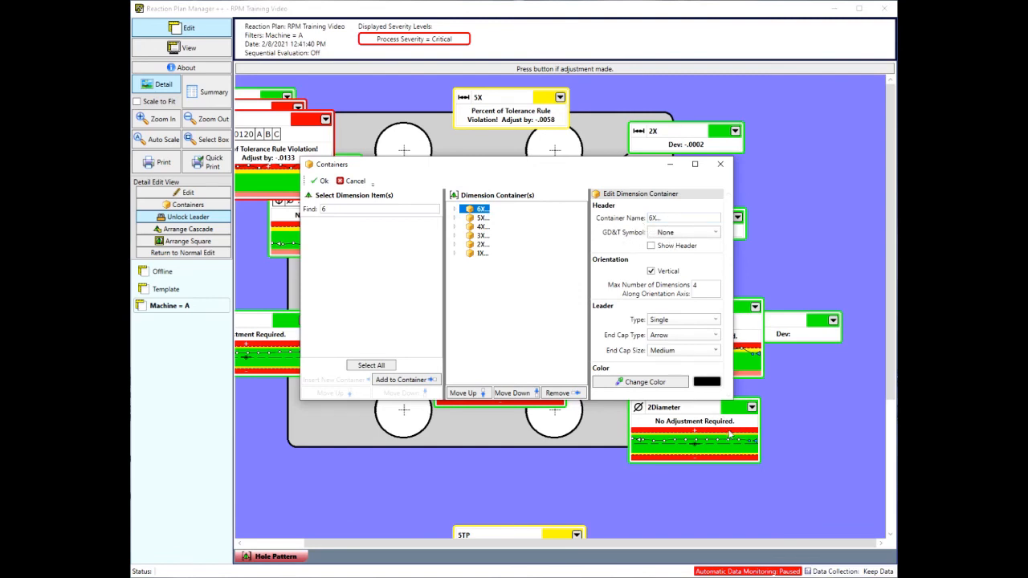
pyautogui.moveTo(728, 400); pyautogui.dragTo(799, 487)
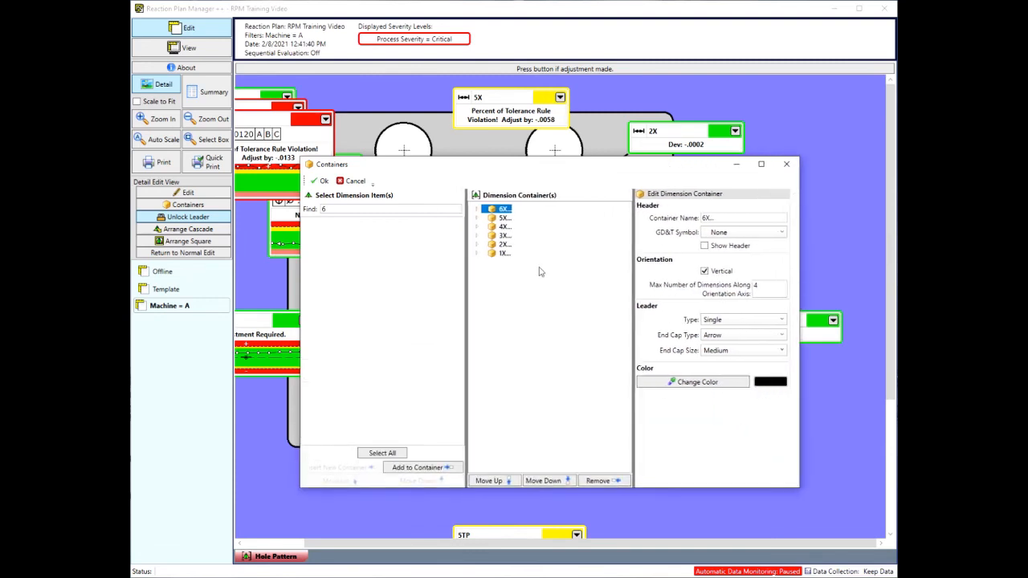
pyautogui.doubleClick(756, 285)
pyautogui.click(704, 271)
pyautogui.doubleClick(758, 286)
# Turn off vertical orientation for the hole 5 container and limit it to 2 dimensions along the orientation axis.
pyautogui.click(504, 218)
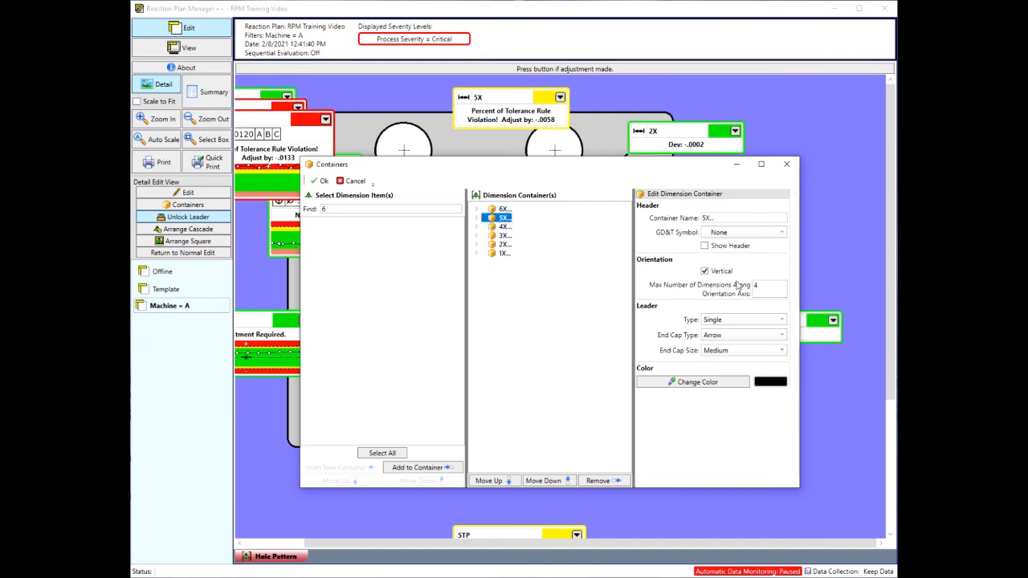
pyautogui.click(704, 271)
pyautogui.click(768, 285)
pyautogui.write('2')
pyautogui.click(745, 218)
pyautogui.click(504, 209)
# Make the hole 4 container non-vertical with a maximum of 2 dimensions along the orientation axis.
pyautogui.click(503, 227)
pyautogui.click(717, 273)
pyautogui.click(756, 286)
pyautogui.doubleClick(756, 286)
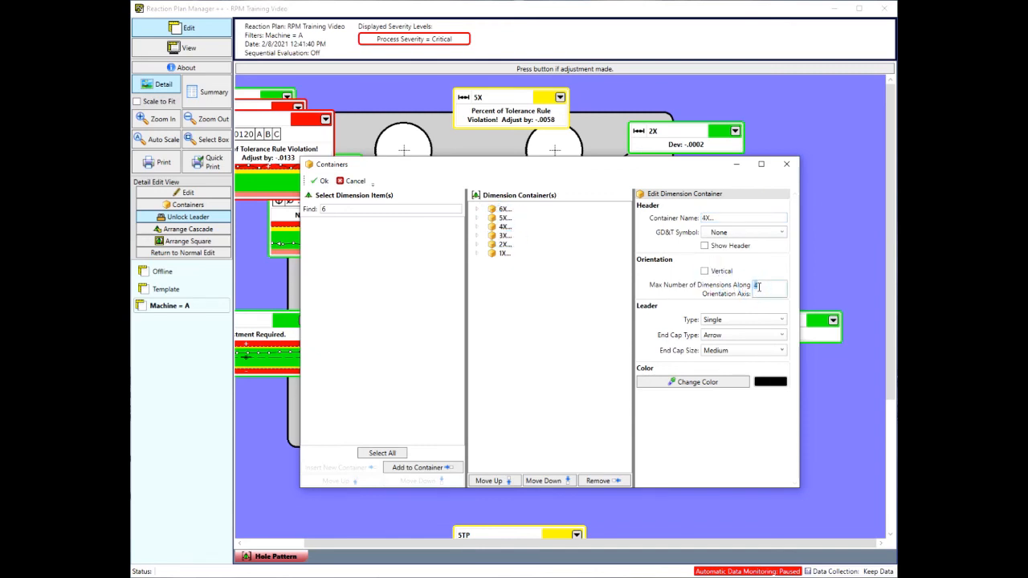
pyautogui.write('2')
pyautogui.click(504, 227)
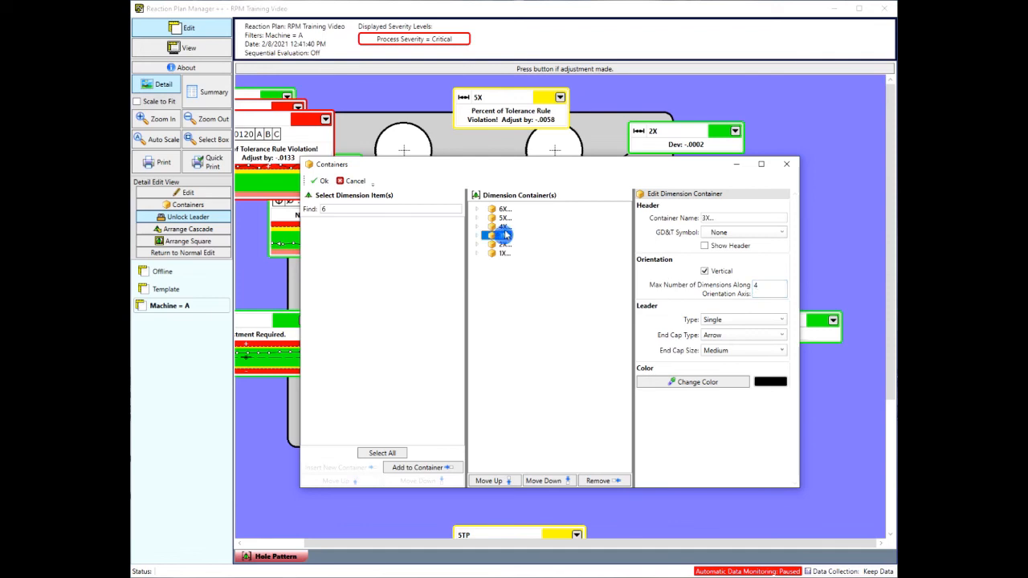
# Make the hole 3 container non-vertical with a maximum of 2 dimensions along the orientation axis.
pyautogui.click(505, 244)
pyautogui.click(504, 236)
pyautogui.click(704, 271)
pyautogui.doubleClick(758, 285)
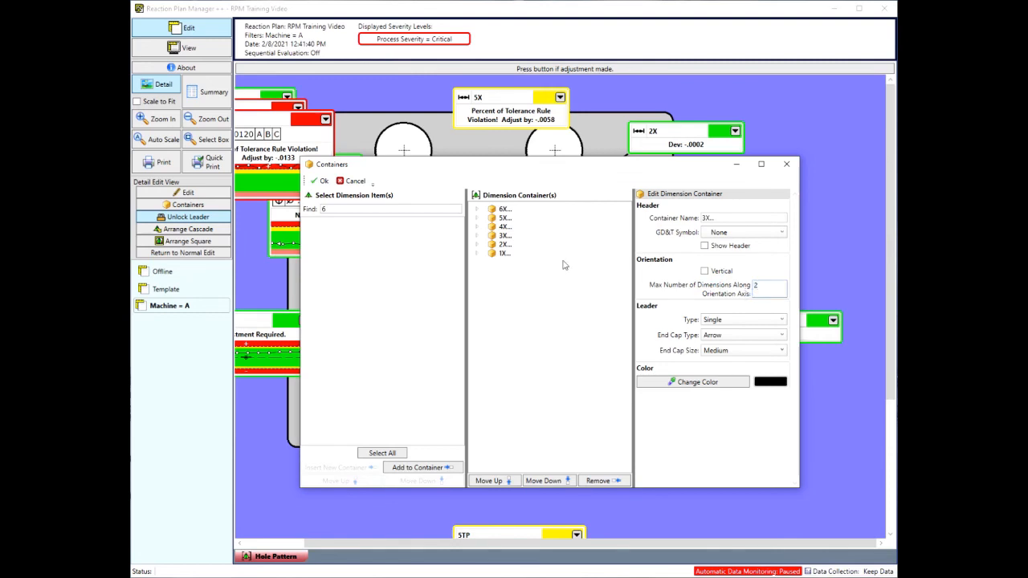
# Set the hole 2 container to at most 2 dimensions along the orientation axis and turn off its vertical orientation.
pyautogui.click(505, 244)
pyautogui.click(753, 285)
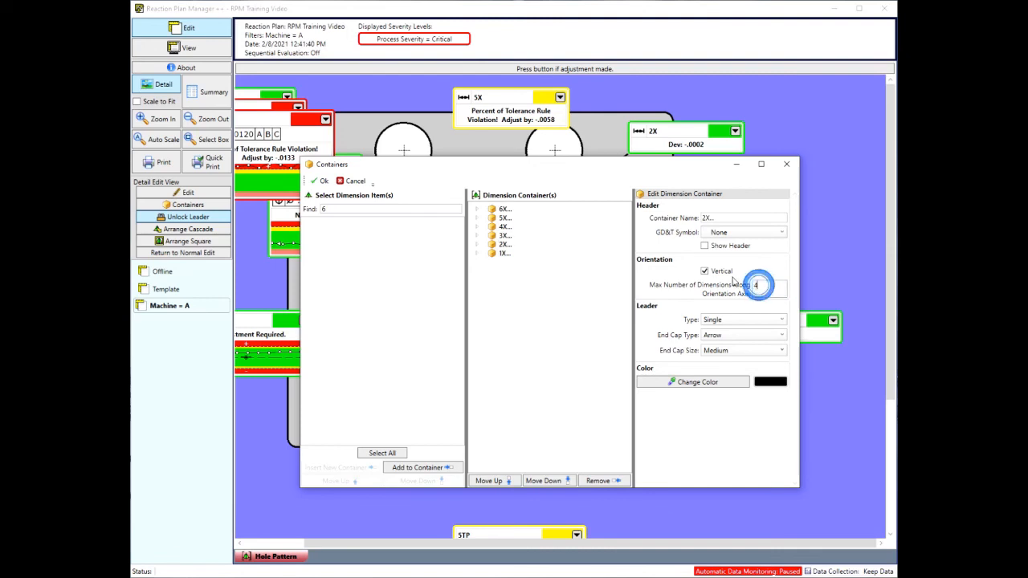
pyautogui.write('2')
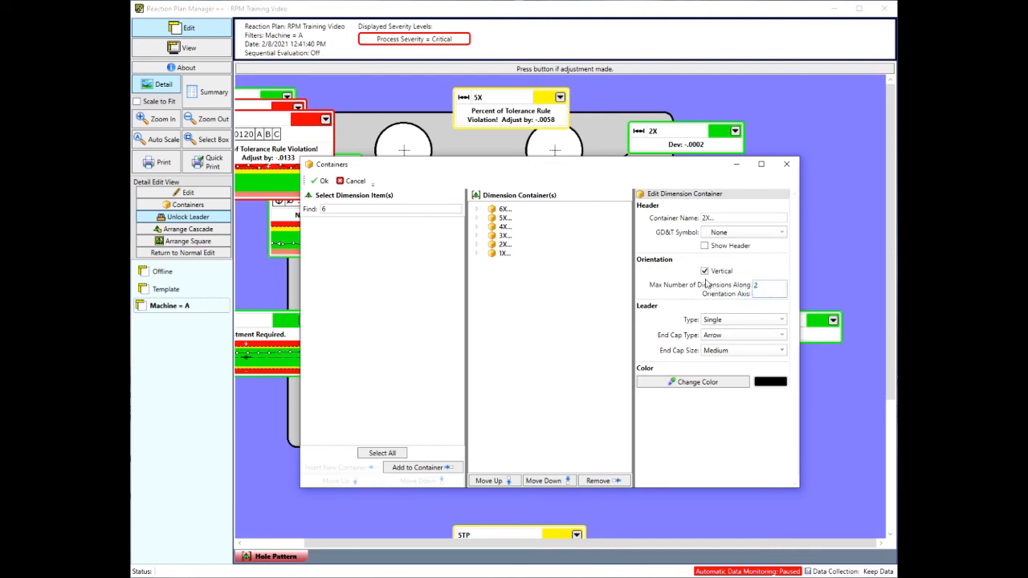
pyautogui.click(704, 271)
# Set the hole 1 container to at most 2 dimensions per axis without vertical orientation, and accept the container changes.
pyautogui.click(503, 252)
pyautogui.click(755, 285)
pyautogui.write('2')
pyautogui.click(704, 272)
pyautogui.click(504, 235)
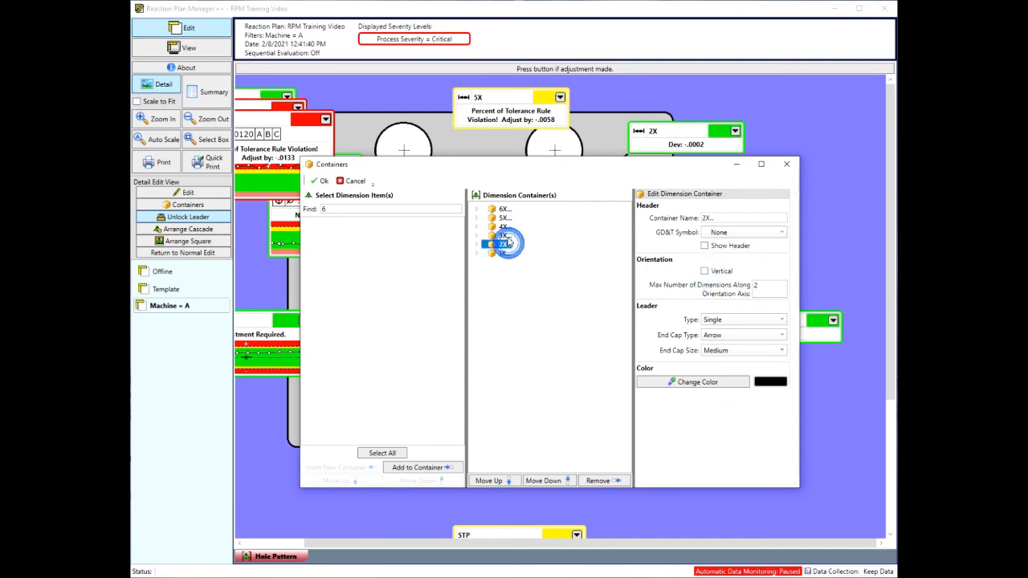
pyautogui.click(493, 210)
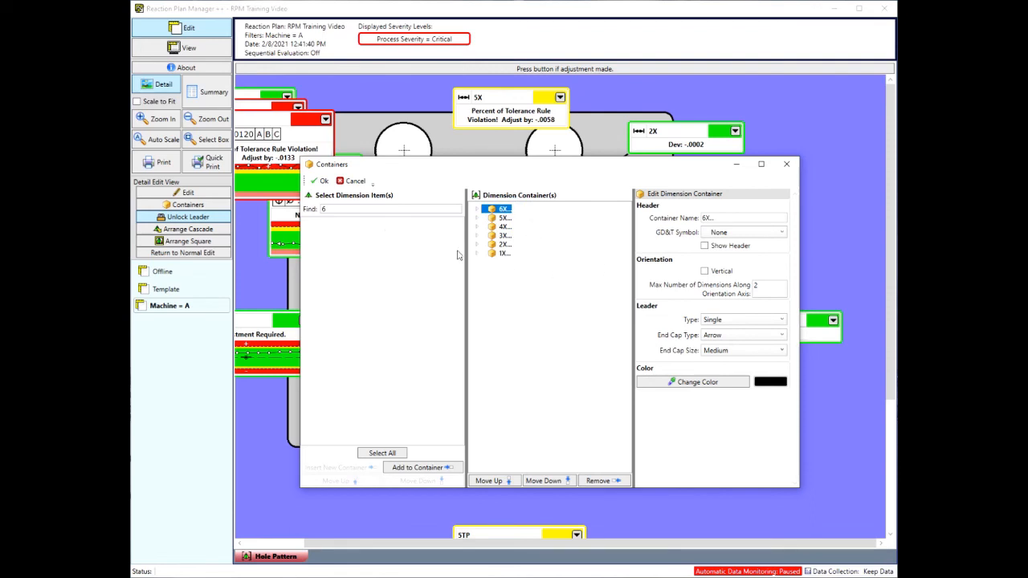
pyautogui.click(322, 185)
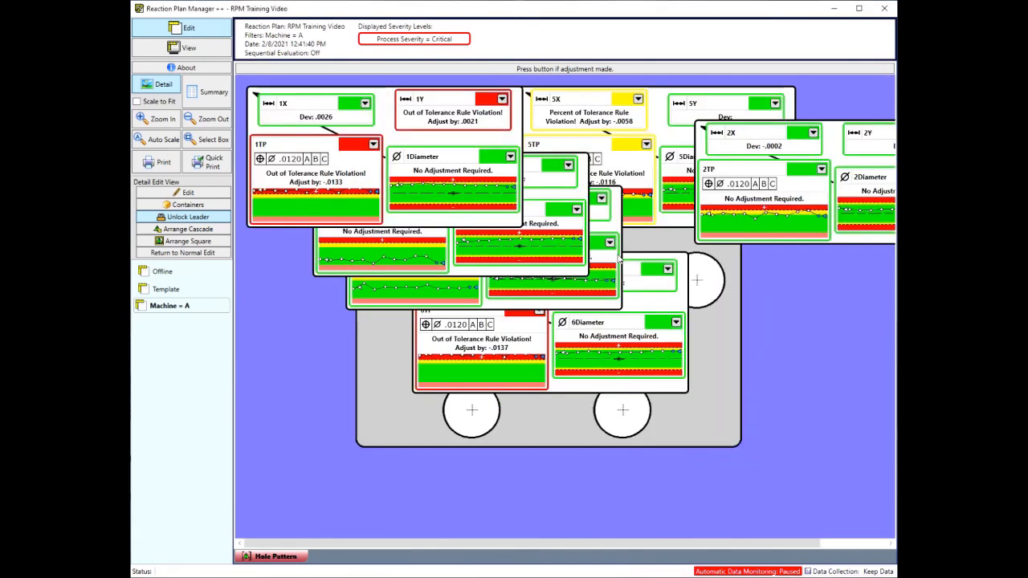
# Move the hole 2 container down beside the plate and reposition the end of its leader arrow near the hole 5 container.
pyautogui.click(794, 141)
pyautogui.moveTo(778, 178); pyautogui.dragTo(775, 290)
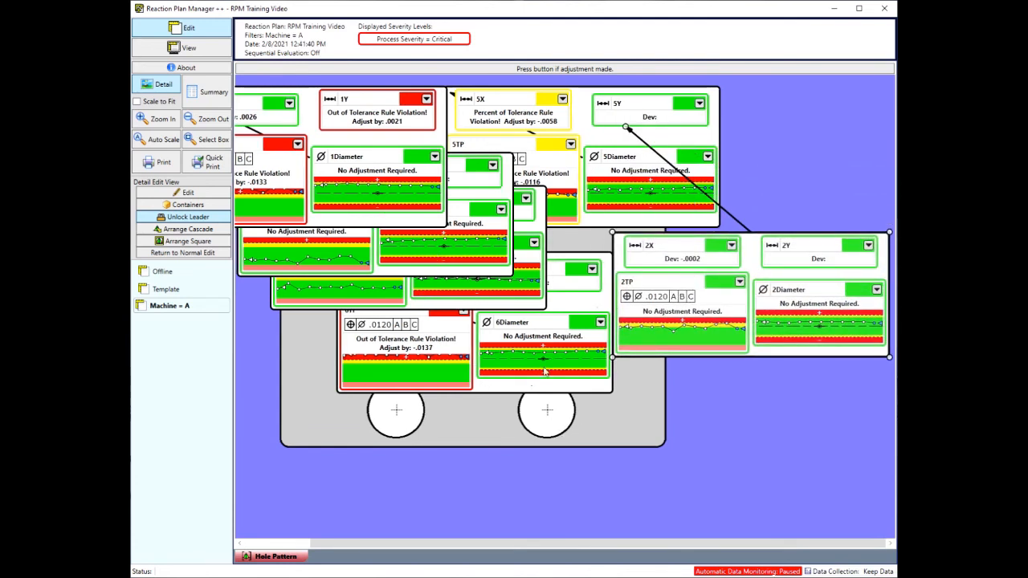
pyautogui.moveTo(625, 125); pyautogui.dragTo(678, 183)
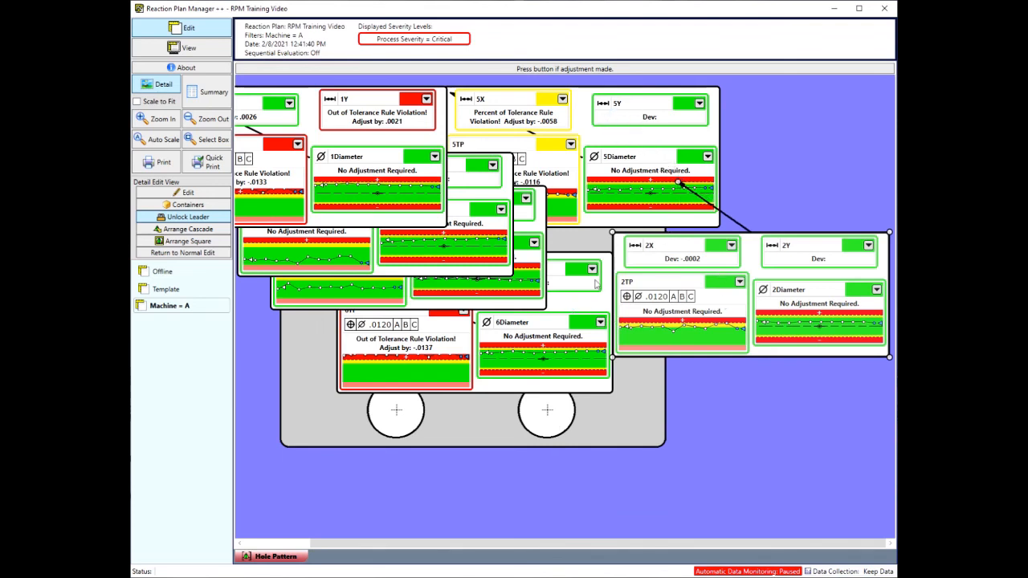
# Arrange all containers in a square around the part image, confirm the repositioning and auto-scale the view to show the whole layout.
pyautogui.click(191, 242)
pyautogui.click(424, 335)
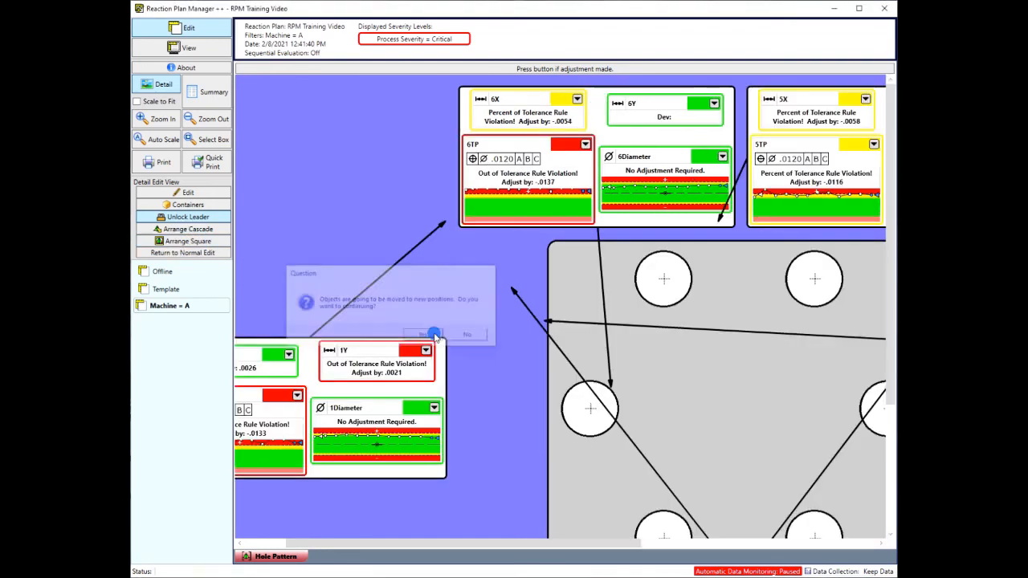
pyautogui.scroll(-1, 332, 285)
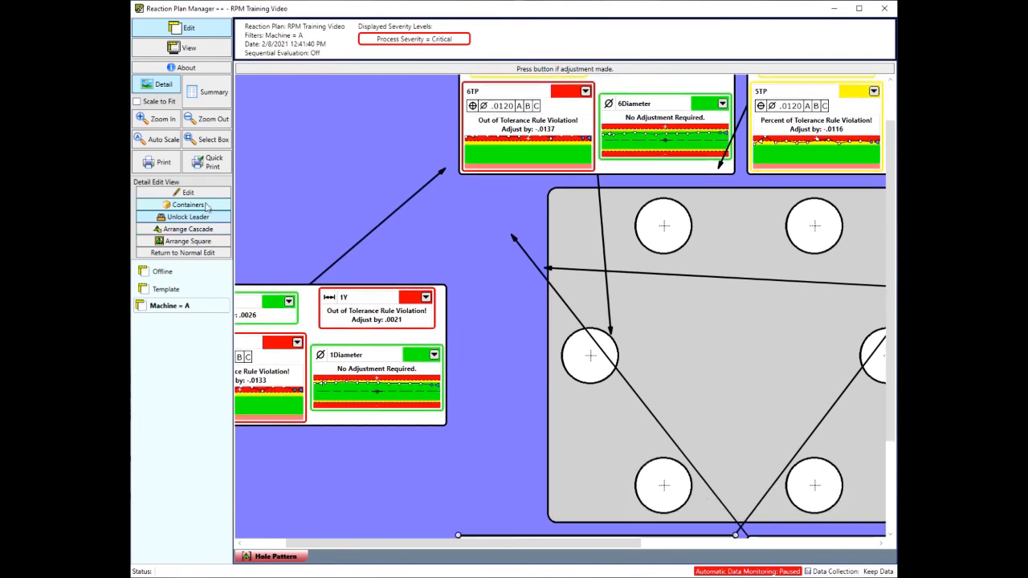
pyautogui.click(164, 138)
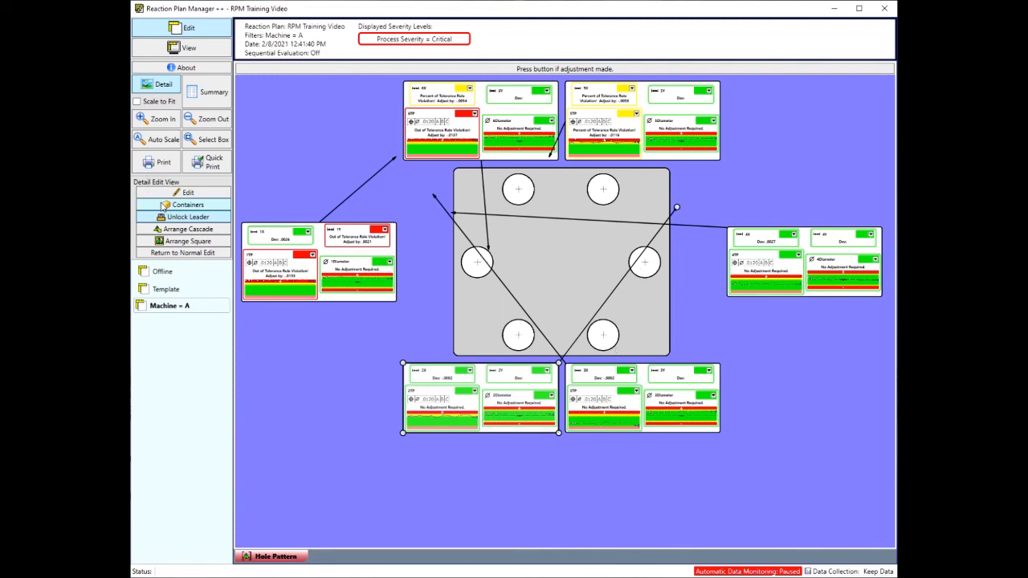
# Move the hole 3 dimension container (3X...) to the first place in the container order.
pyautogui.click(177, 205)
pyautogui.moveTo(514, 180); pyautogui.dragTo(627, 297)
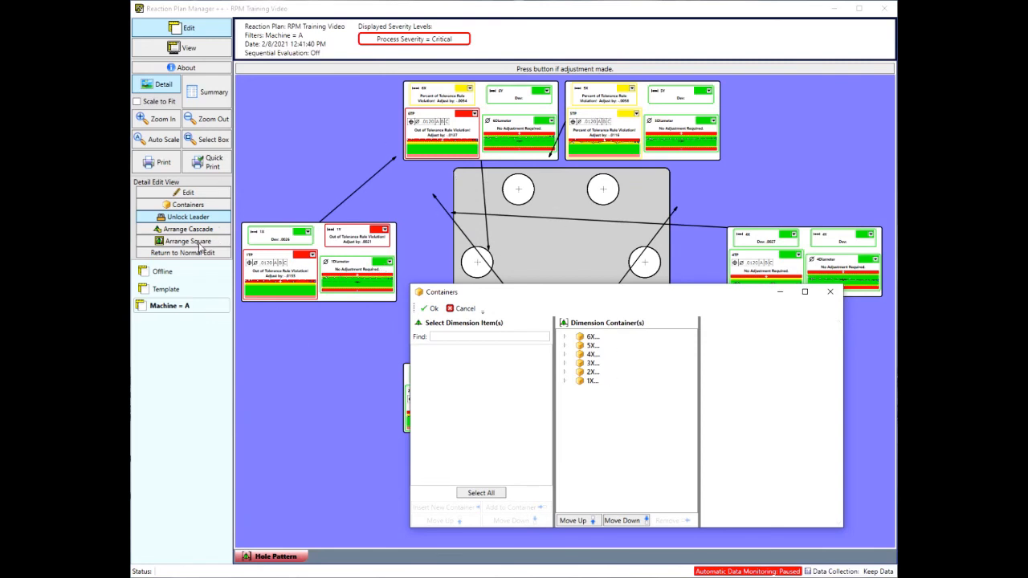
pyautogui.moveTo(561, 298)
pyautogui.mouseDown()
pyautogui.moveTo(544, 284)
pyautogui.moveTo(548, 292)
pyautogui.mouseUp()
pyautogui.click(575, 350)
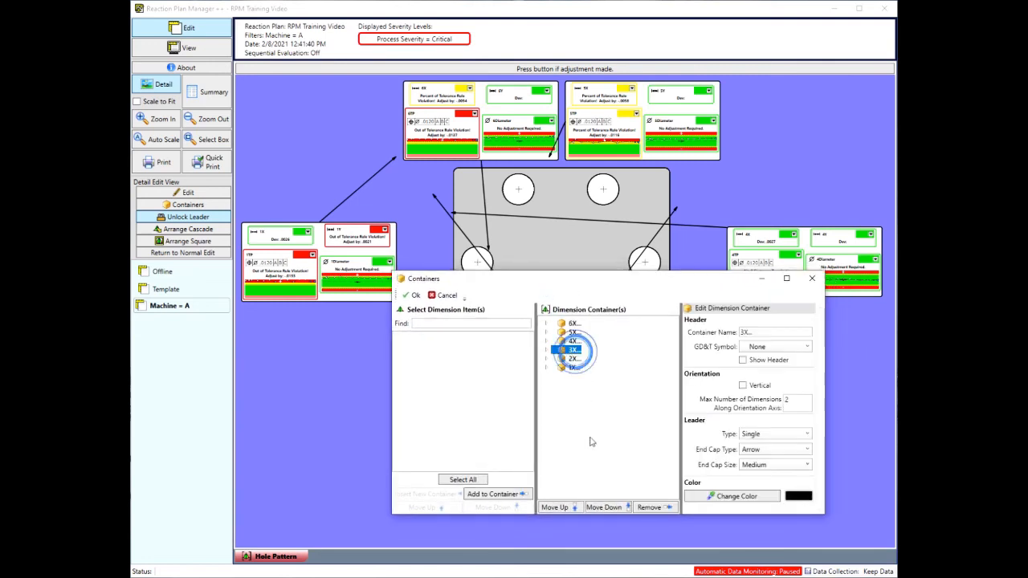
pyautogui.click(571, 507)
pyautogui.click(572, 507)
pyautogui.click(572, 507)
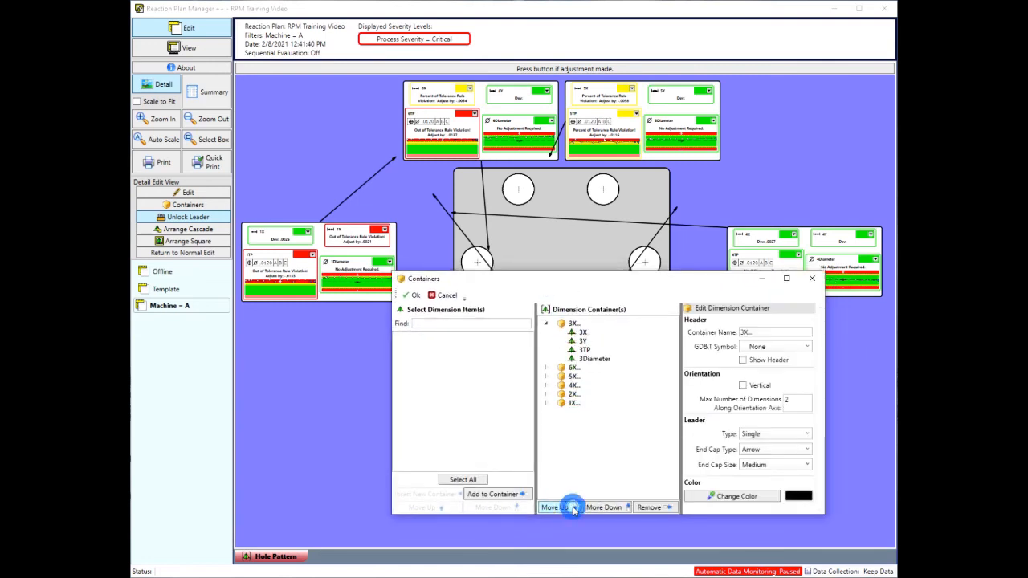
# Place the hole 2 and hole 1 containers second and third in the container order and accept the changes.
pyautogui.click(574, 394)
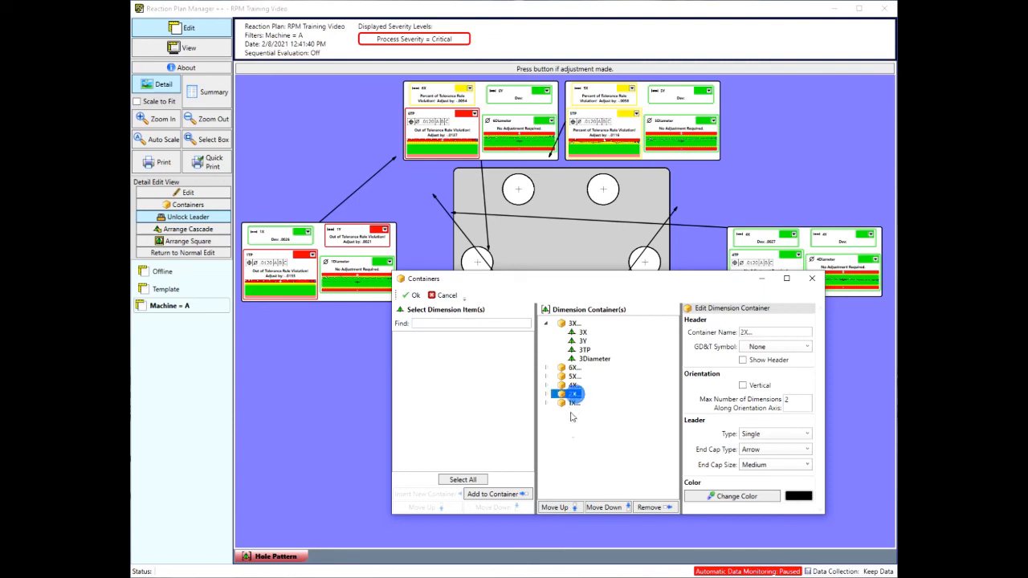
pyautogui.click(564, 507)
pyautogui.click(564, 507)
pyautogui.click(564, 507)
pyautogui.click(573, 438)
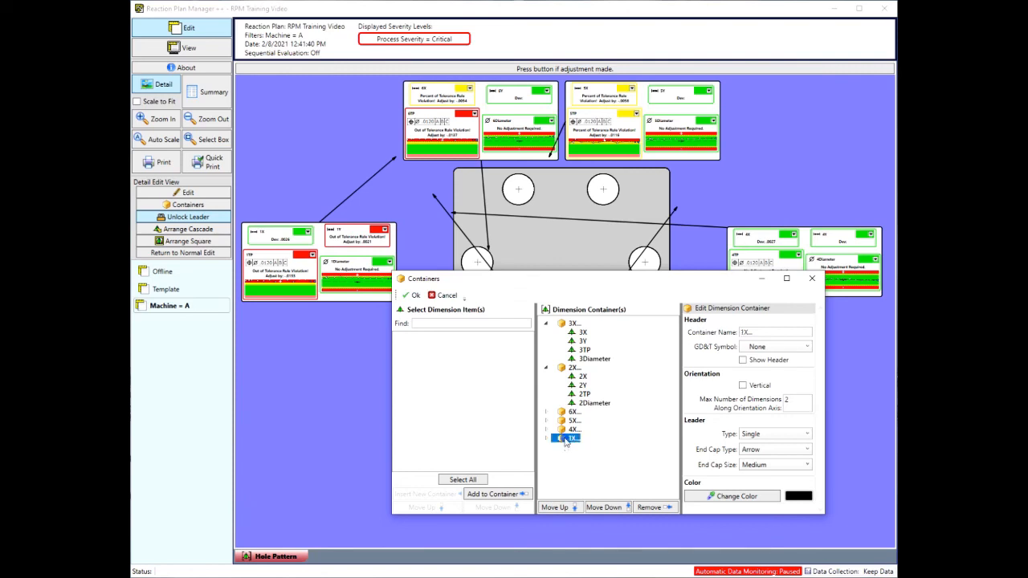
pyautogui.click(556, 508)
pyautogui.click(556, 508)
pyautogui.click(557, 507)
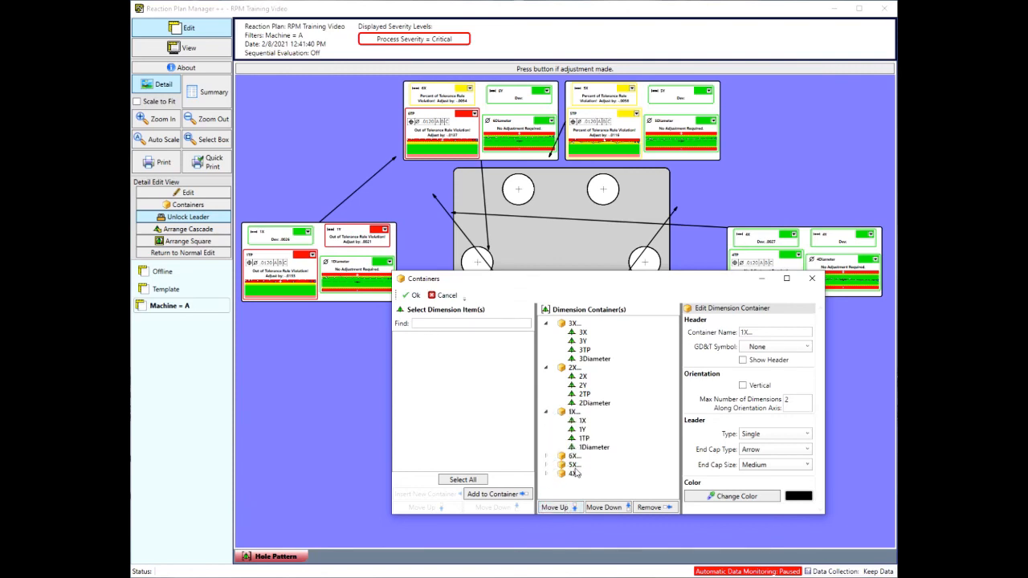
pyautogui.click(413, 296)
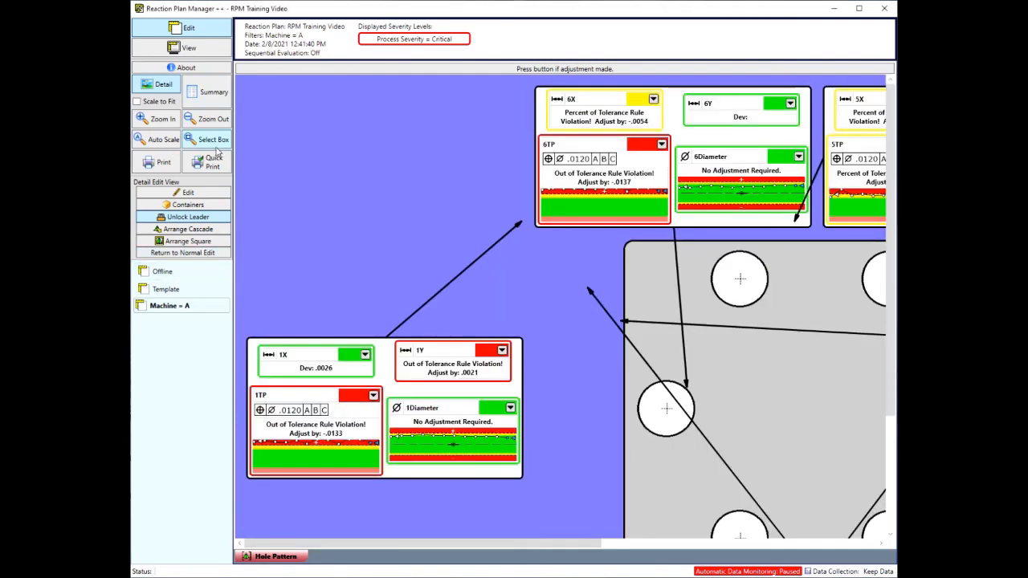
# Pull the leader arrow ends of the hole 4, hole 3 and hole 2 containers back onto their own containers.
pyautogui.click(165, 140)
pyautogui.click(786, 255)
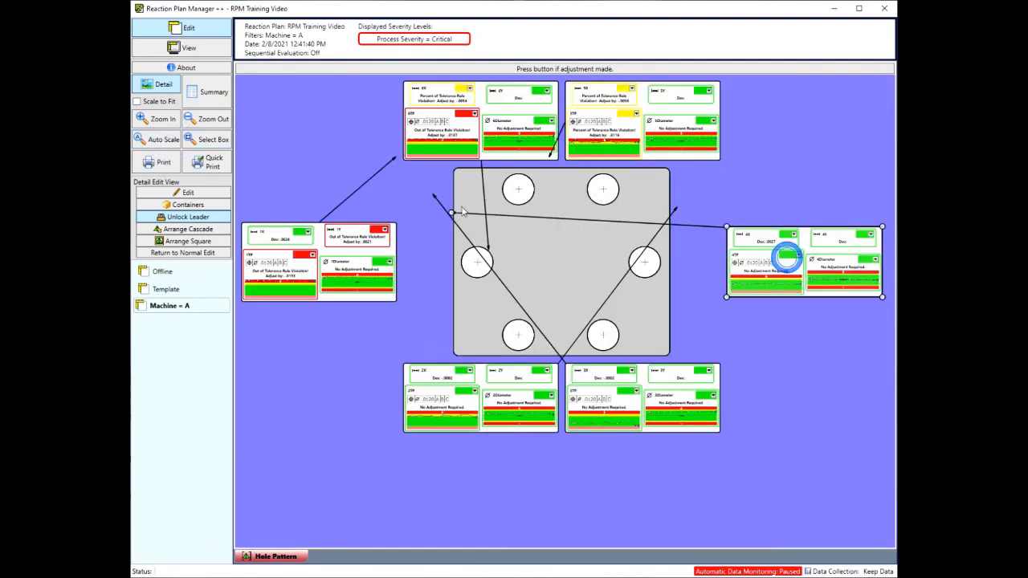
pyautogui.click(450, 212)
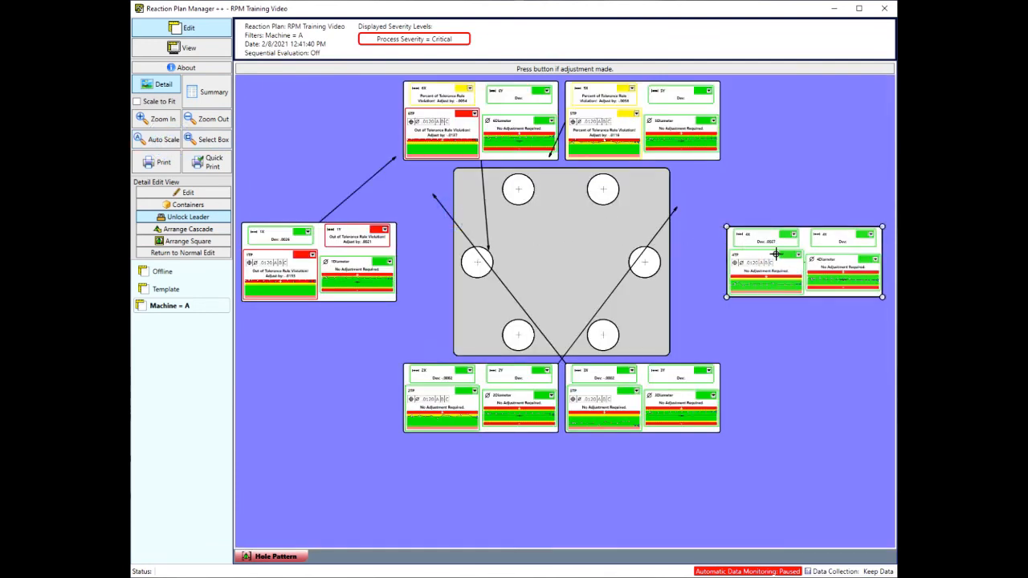
pyautogui.click(628, 391)
pyautogui.click(434, 193)
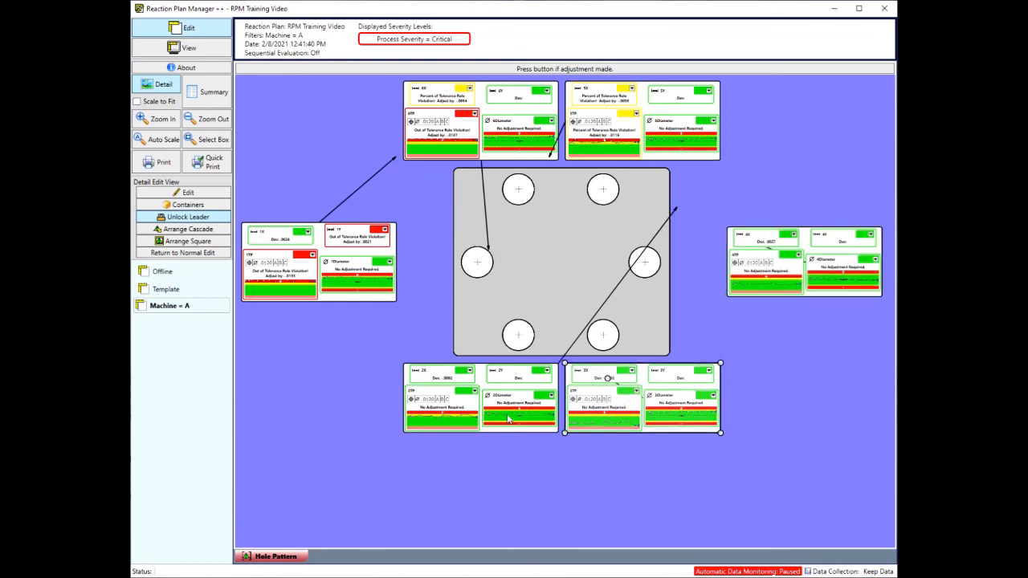
pyautogui.click(508, 418)
pyautogui.click(676, 207)
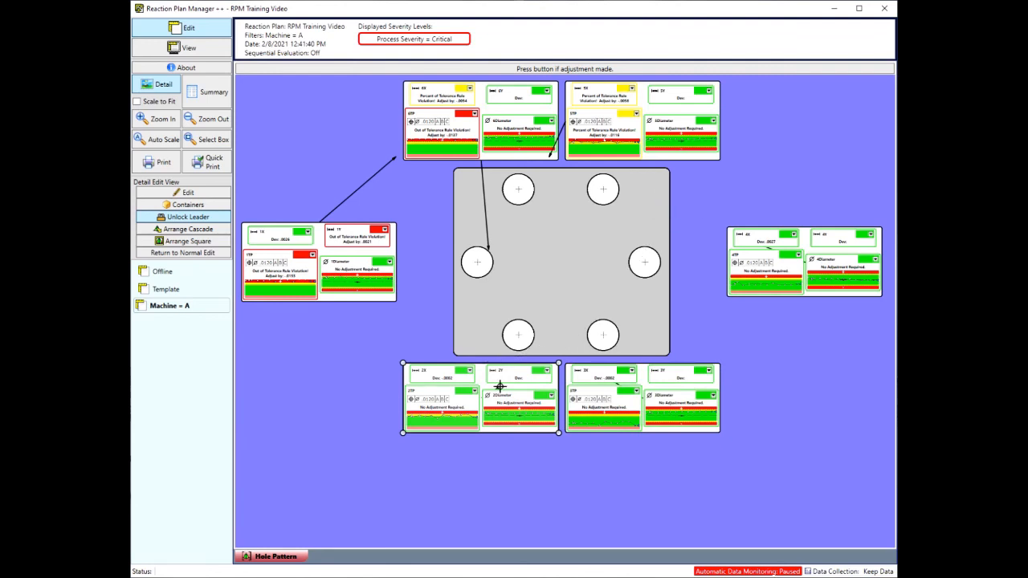
# Pull the leader arrow ends of the hole 6 and hole 1 containers back onto their own containers.
pyautogui.click(489, 128)
pyautogui.click(487, 245)
pyautogui.click(318, 263)
pyautogui.moveTo(396, 157); pyautogui.dragTo(340, 242)
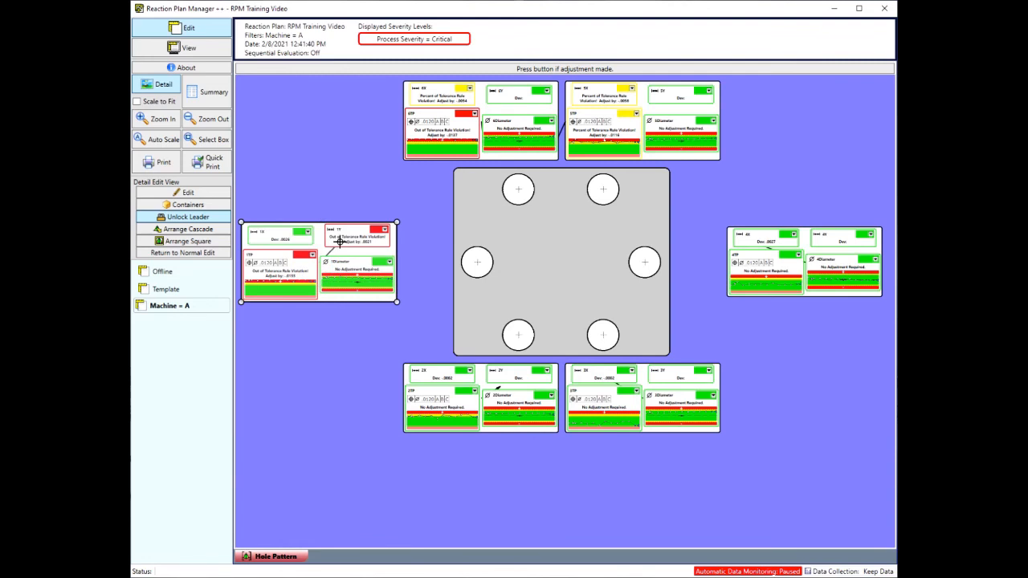
# Rearrange the containers in a square around the part and point the hole 1 and hole 2 leaders at the holes beside them.
pyautogui.click(188, 241)
pyautogui.click(418, 334)
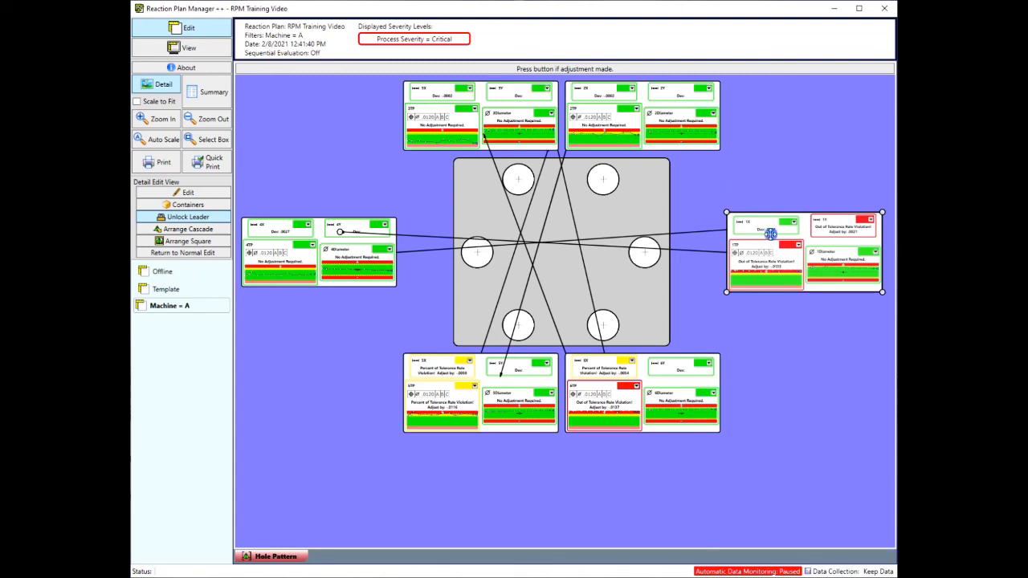
pyautogui.moveTo(345, 233)
pyautogui.mouseDown()
pyautogui.moveTo(562, 236)
pyautogui.moveTo(663, 250)
pyautogui.mouseUp()
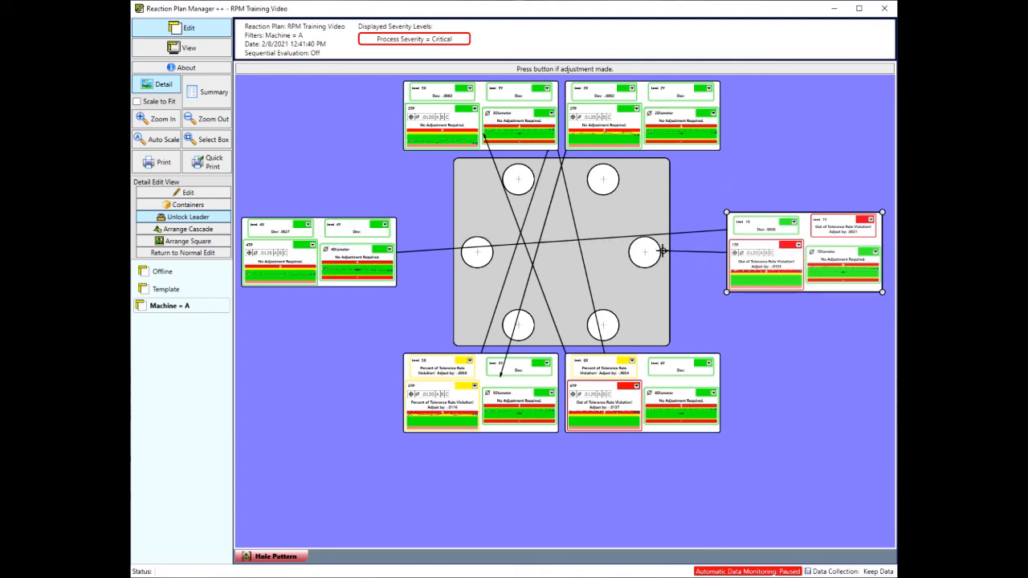
pyautogui.click(649, 130)
pyautogui.moveTo(500, 376); pyautogui.dragTo(617, 167)
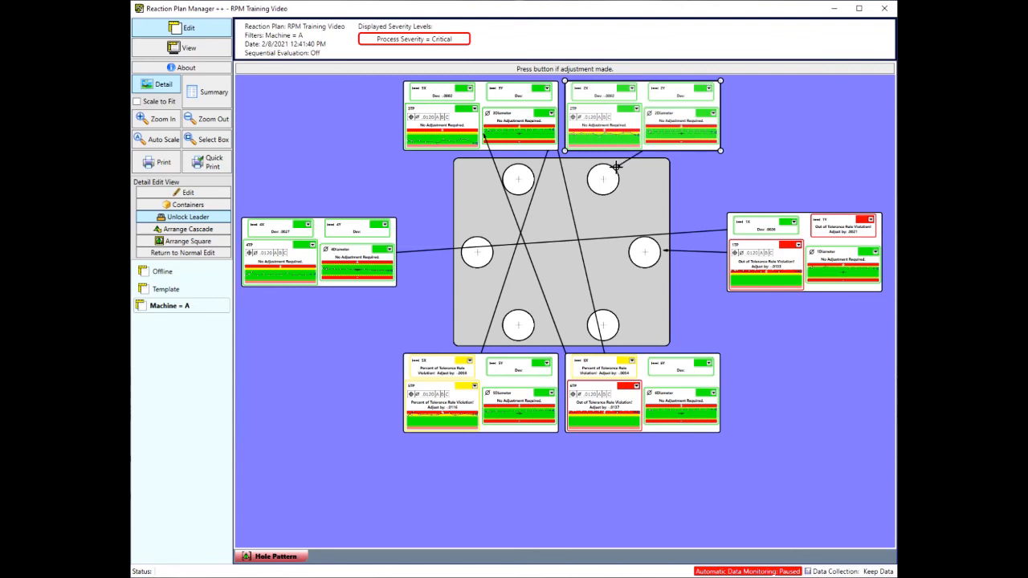
# Point the leader arrows of the hole 3, 4, 5 and 6 containers at the nearest holes on the plate.
pyautogui.click(472, 113)
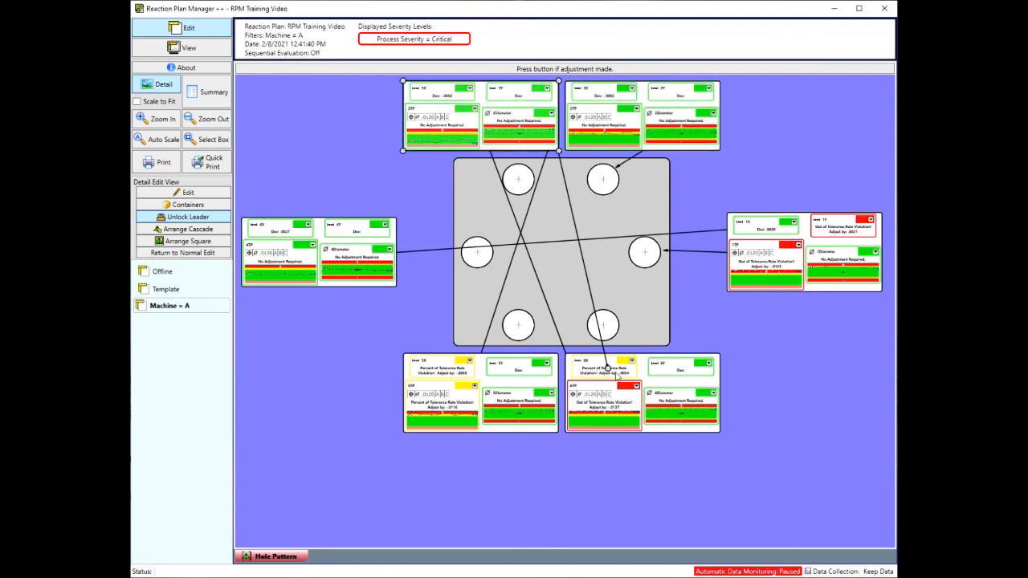
pyautogui.moveTo(612, 377); pyautogui.dragTo(508, 166)
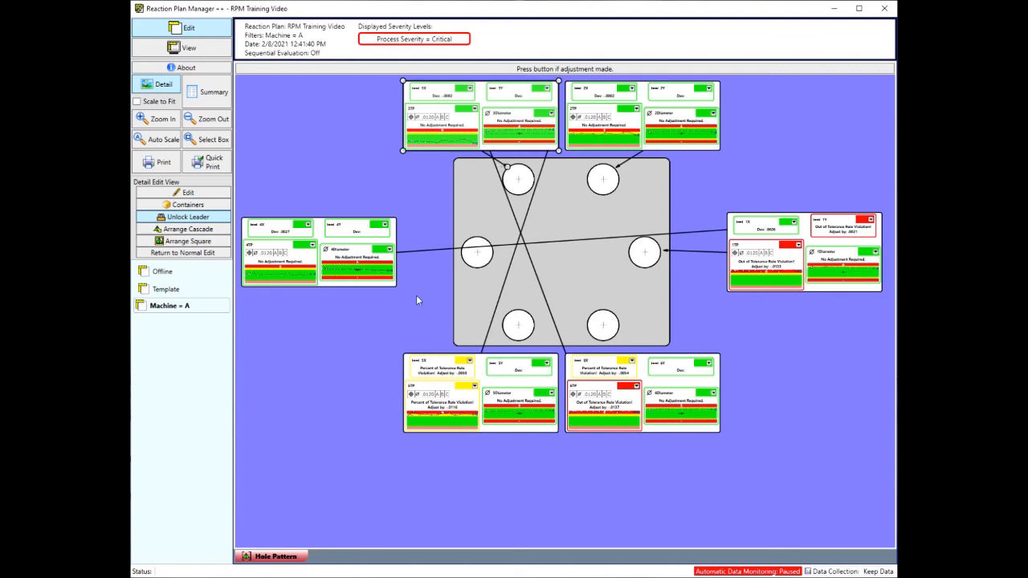
pyautogui.click(359, 262)
pyautogui.moveTo(745, 229); pyautogui.dragTo(462, 252)
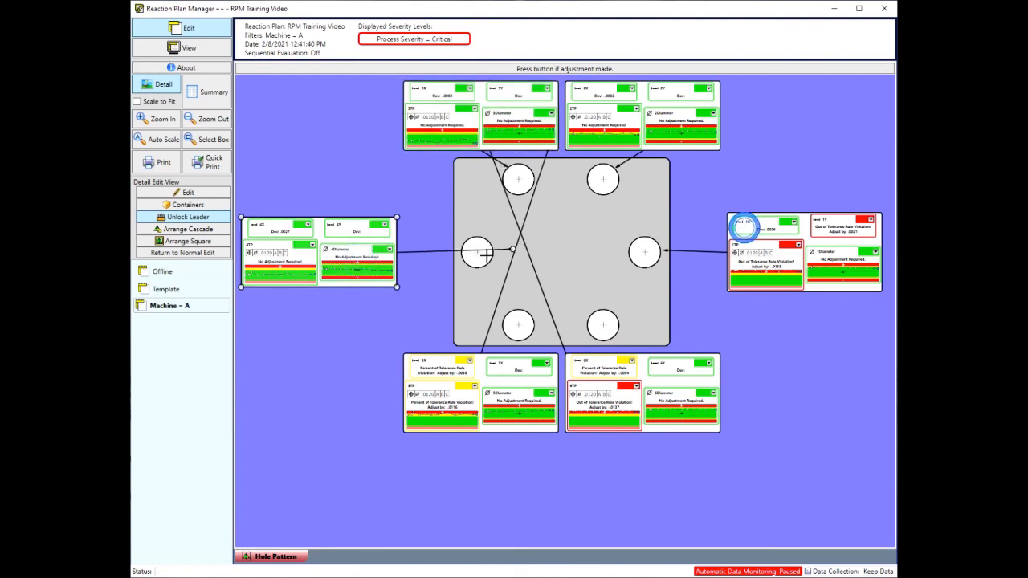
pyautogui.click(439, 390)
pyautogui.moveTo(549, 147); pyautogui.dragTo(501, 335)
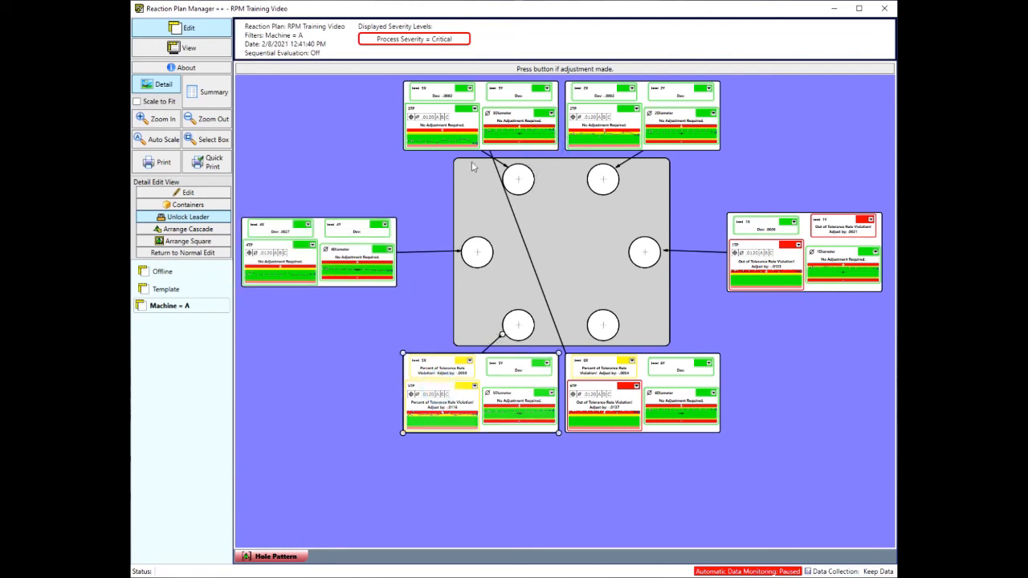
pyautogui.click(615, 383)
pyautogui.moveTo(484, 137); pyautogui.dragTo(619, 336)
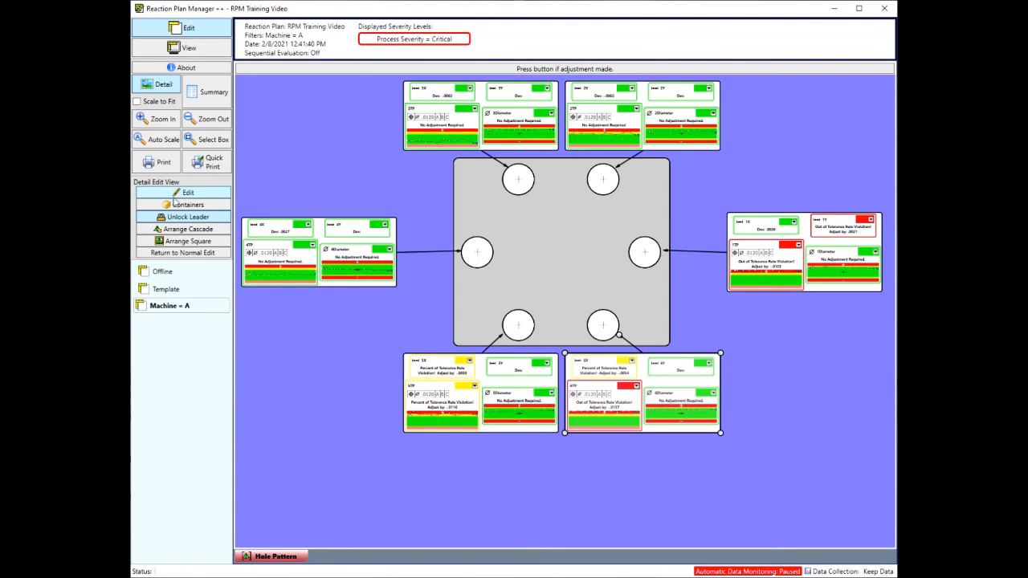
# Resize the Hole Pattern group's part picture to a scale factor of 0.7 and accept the edit.
pyautogui.doubleClick(461, 201)
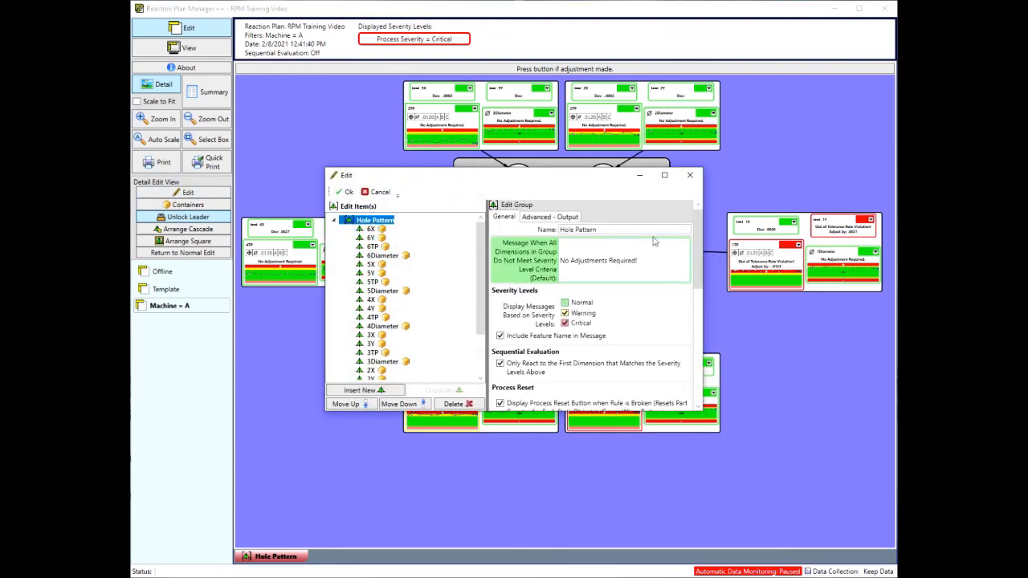
pyautogui.scroll(-10, 682, 271)
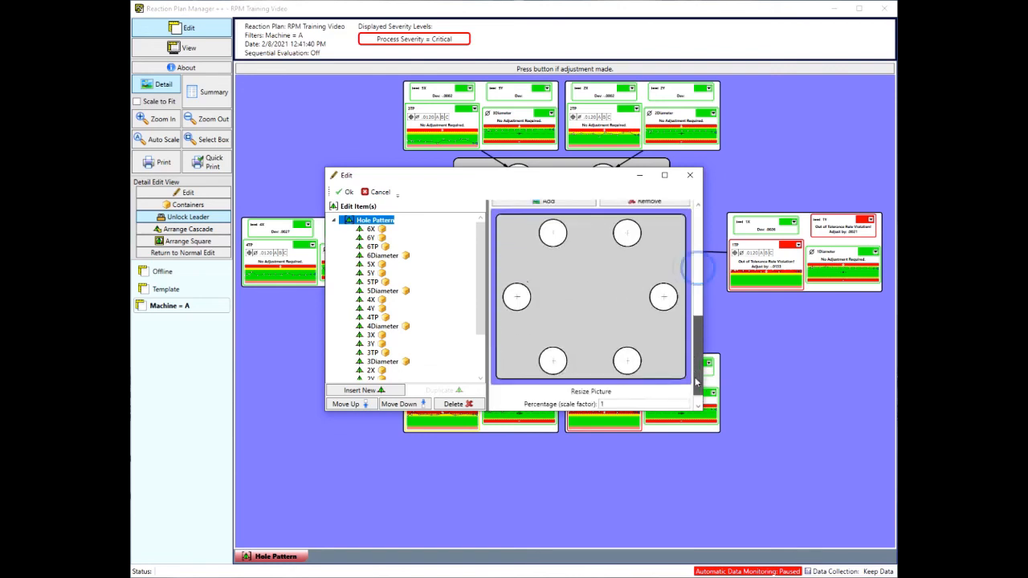
pyautogui.click(637, 390)
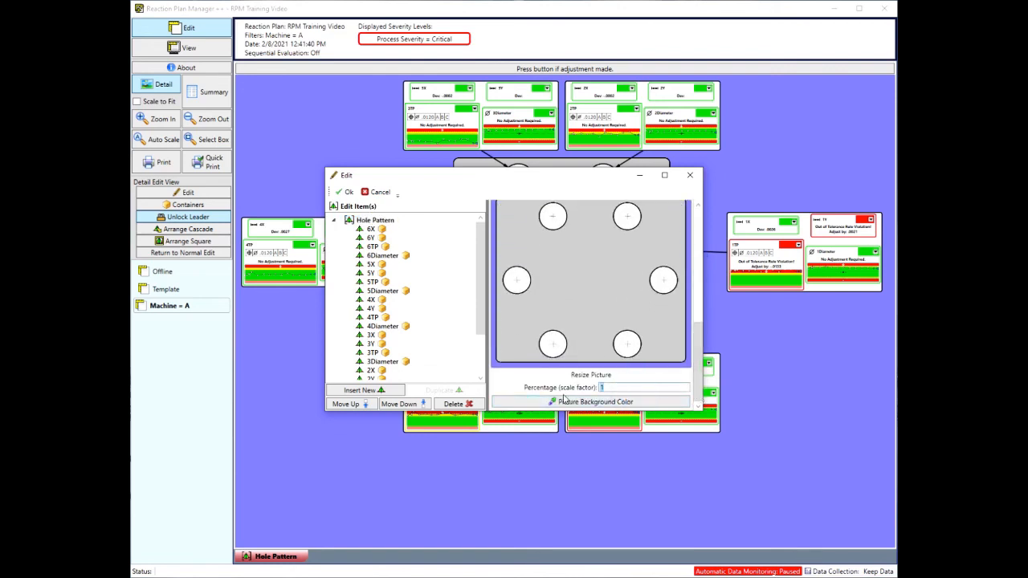
pyautogui.write('0.7')
pyautogui.click(347, 193)
pyautogui.scroll(3, 462, 260)
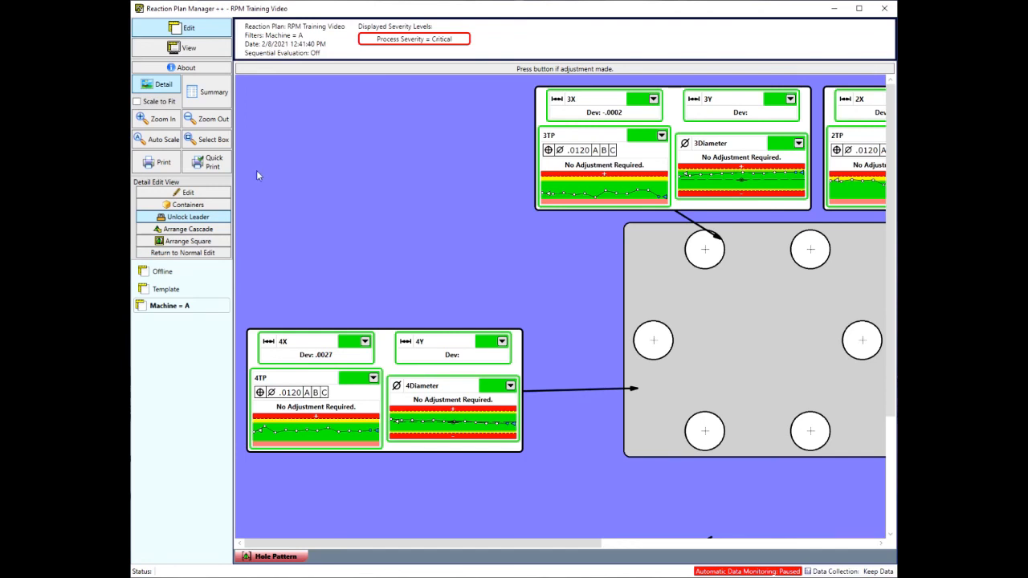
pyautogui.click(162, 138)
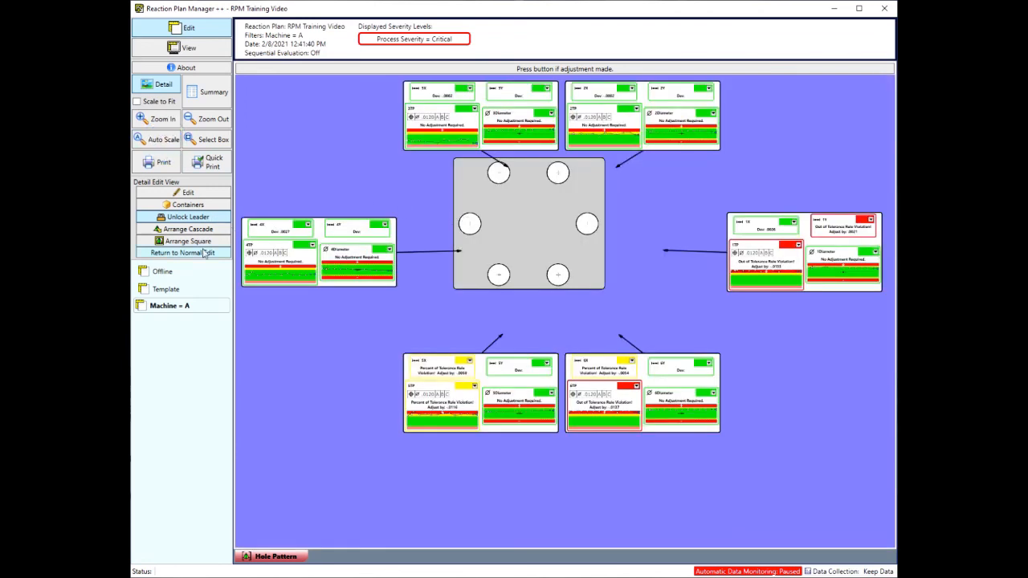
# Lock the leaders to their containers and rearrange the containers in a square around the resized part picture.
pyautogui.click(172, 219)
pyautogui.click(185, 243)
pyautogui.click(418, 334)
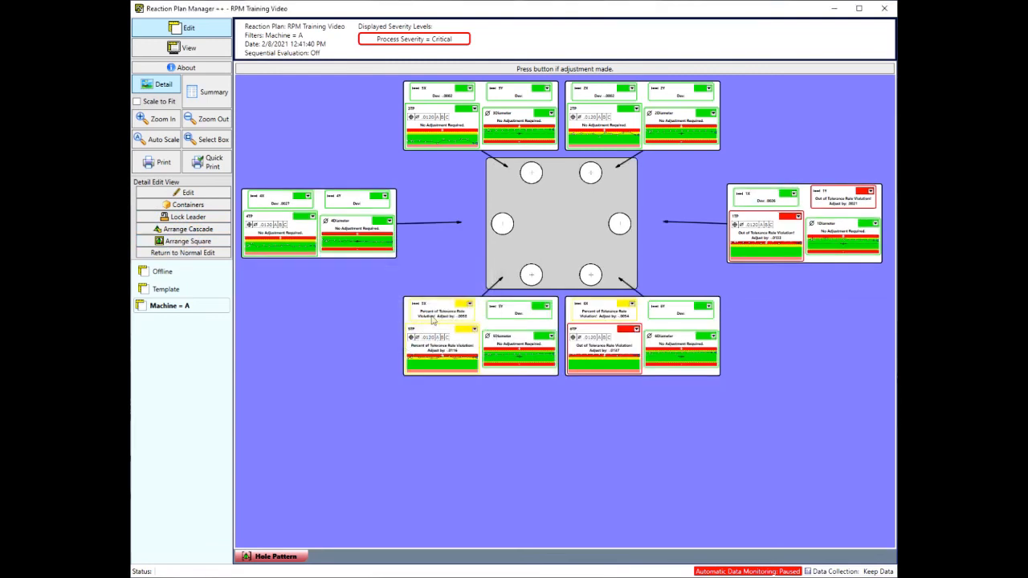
# Reposition the leader arrow ends of the hole 2, hole 1 and hole 3 containers onto their holes in the smaller picture.
pyautogui.click(625, 130)
pyautogui.moveTo(616, 166); pyautogui.dragTo(598, 164)
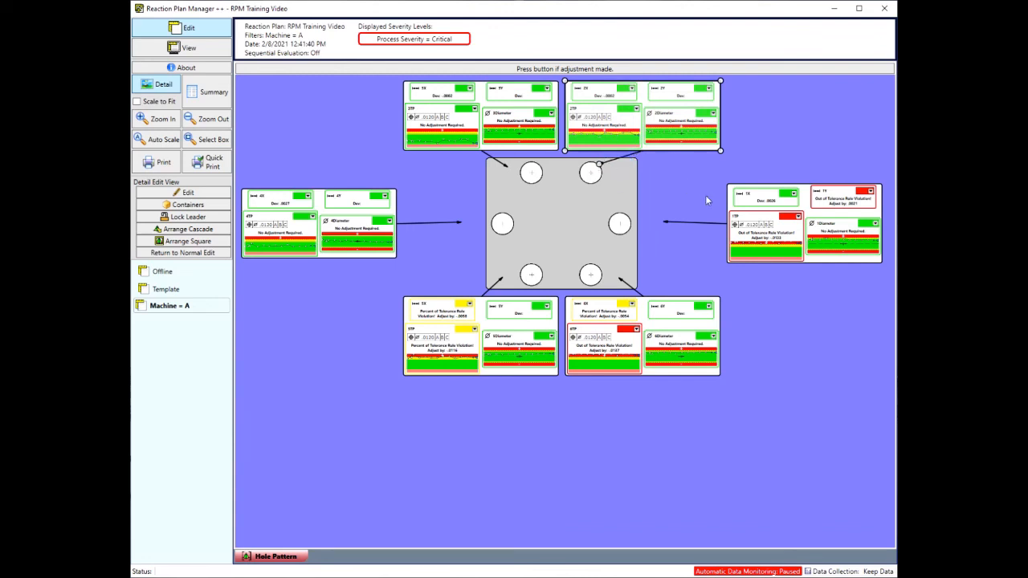
pyautogui.click(755, 203)
pyautogui.moveTo(663, 222); pyautogui.dragTo(632, 224)
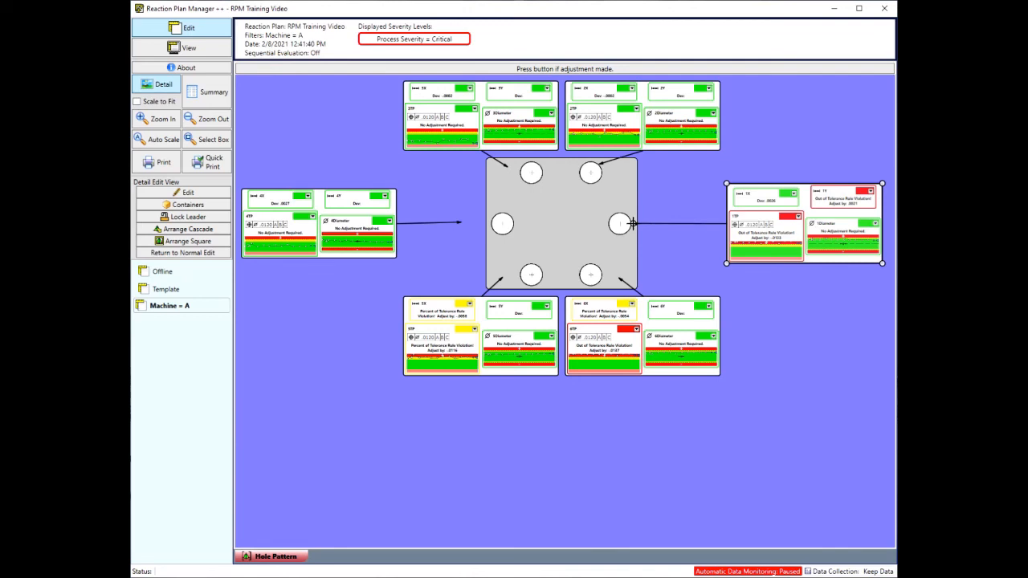
pyautogui.click(444, 120)
pyautogui.moveTo(505, 165); pyautogui.dragTo(518, 164)
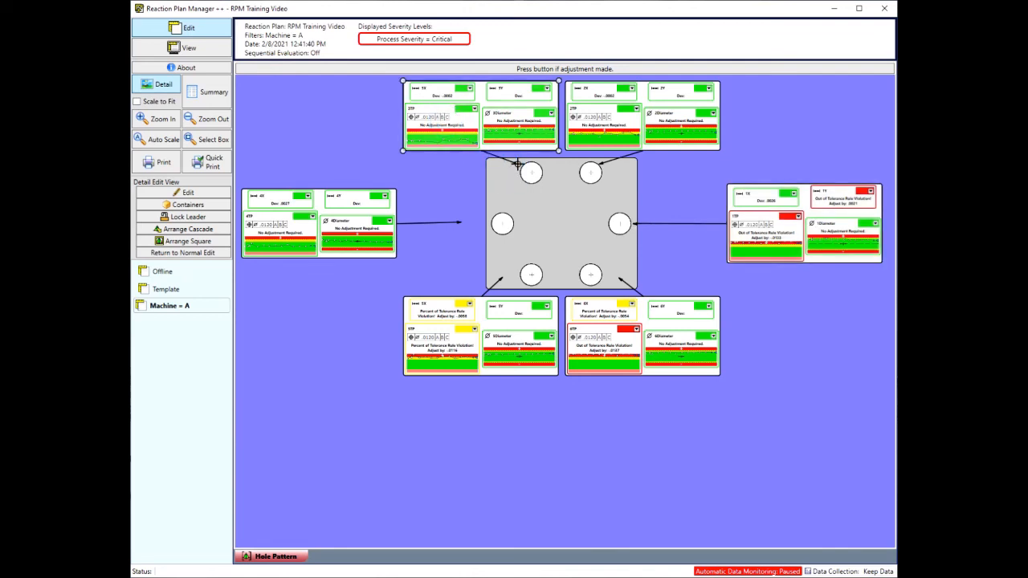
# Reposition the hole 4, 5 and 6 leader arrow ends onto their holes and return to normal editing.
pyautogui.click(316, 230)
pyautogui.moveTo(460, 222); pyautogui.dragTo(490, 223)
pyautogui.click(482, 337)
pyautogui.moveTo(501, 275); pyautogui.dragTo(521, 278)
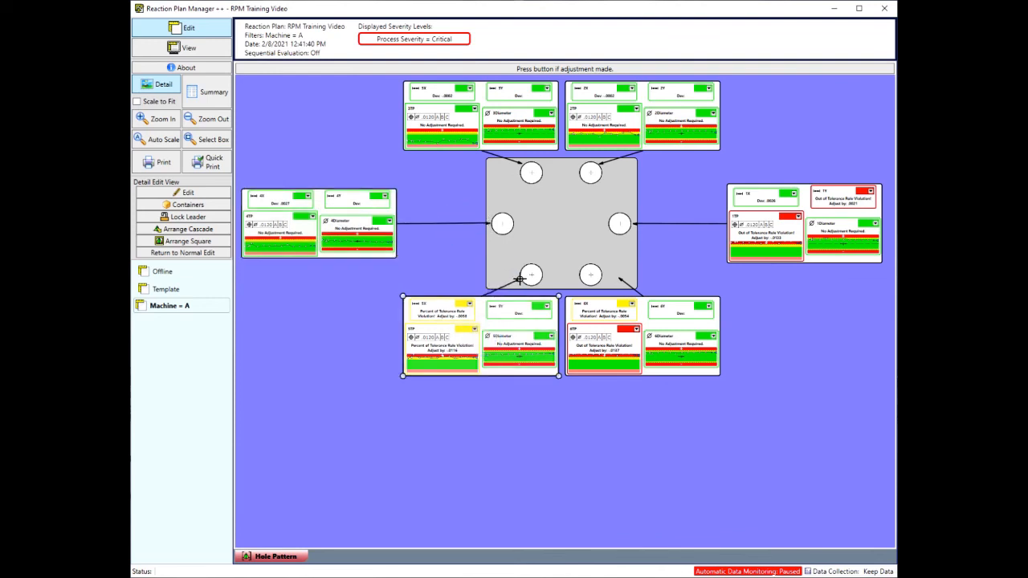
pyautogui.click(604, 319)
pyautogui.moveTo(616, 277); pyautogui.dragTo(602, 281)
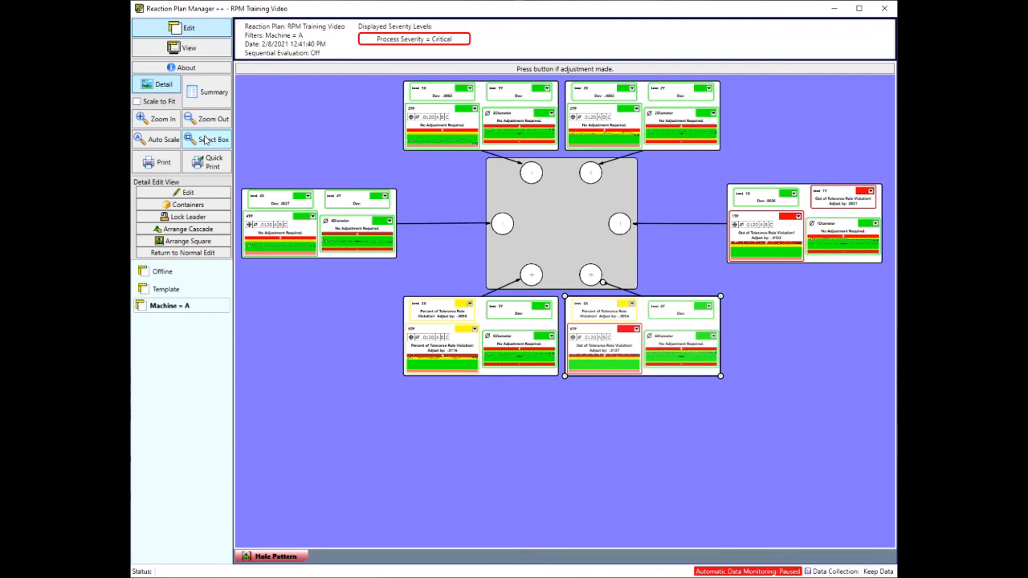
pyautogui.click(186, 253)
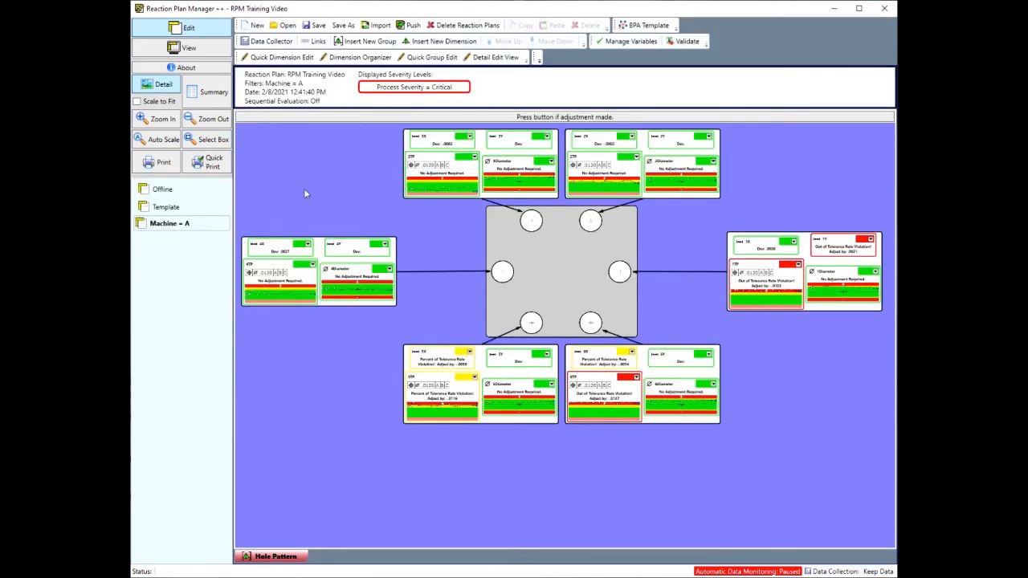
# Save the reaction plan and switch to View mode to check the whole Hole Pattern layout.
pyautogui.click(315, 28)
pyautogui.click(188, 48)
pyautogui.click(419, 334)
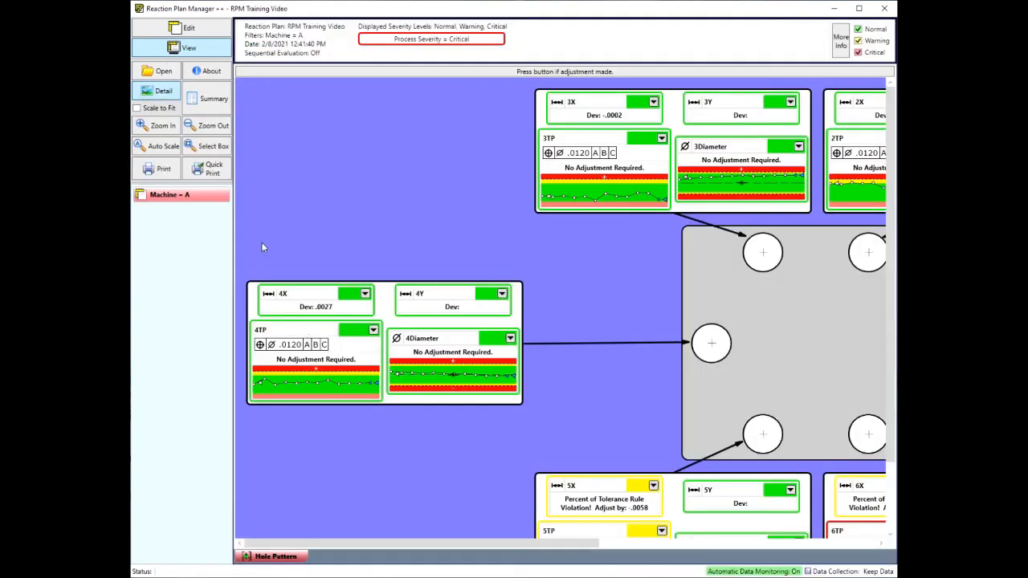
pyautogui.scroll(-2, 431, 261)
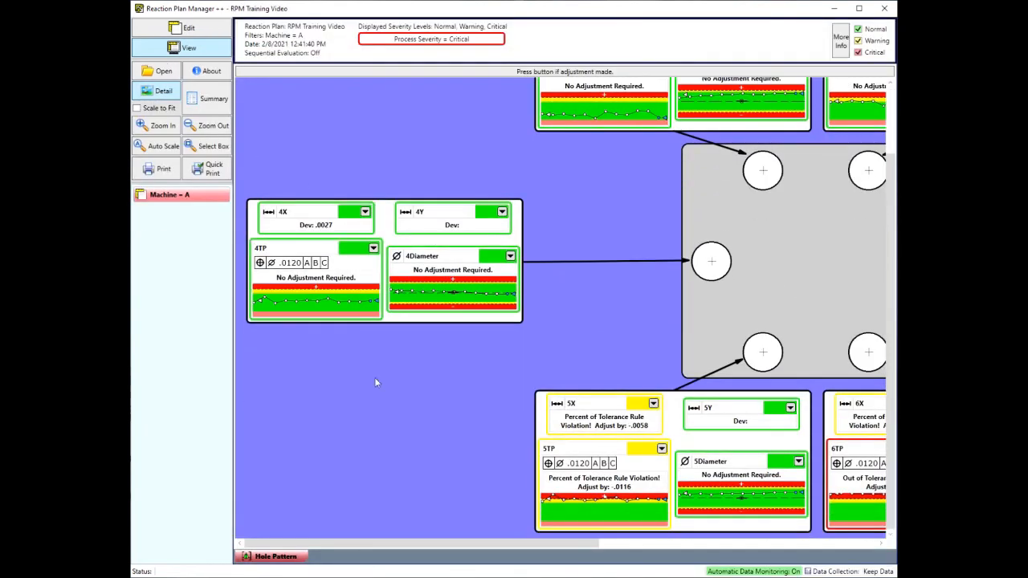
pyautogui.moveTo(297, 542)
pyautogui.mouseDown()
pyautogui.moveTo(442, 554)
pyautogui.moveTo(281, 534)
pyautogui.mouseUp()
pyautogui.click(166, 151)
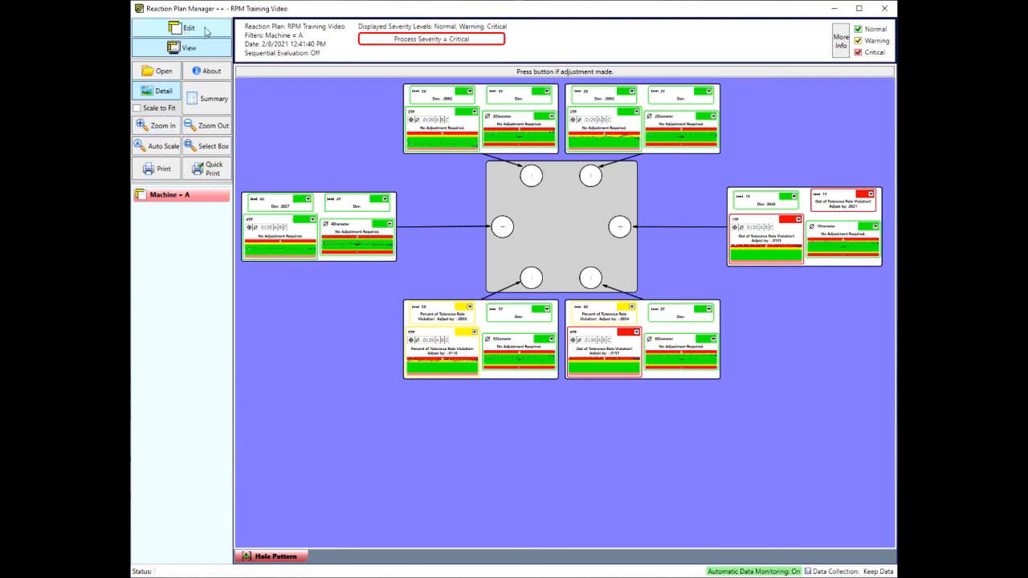
# Turn on Scale to Fit for the Hole Pattern detail layout in View mode.
pyautogui.click(145, 111)
pyautogui.click(138, 108)
pyautogui.click(138, 109)
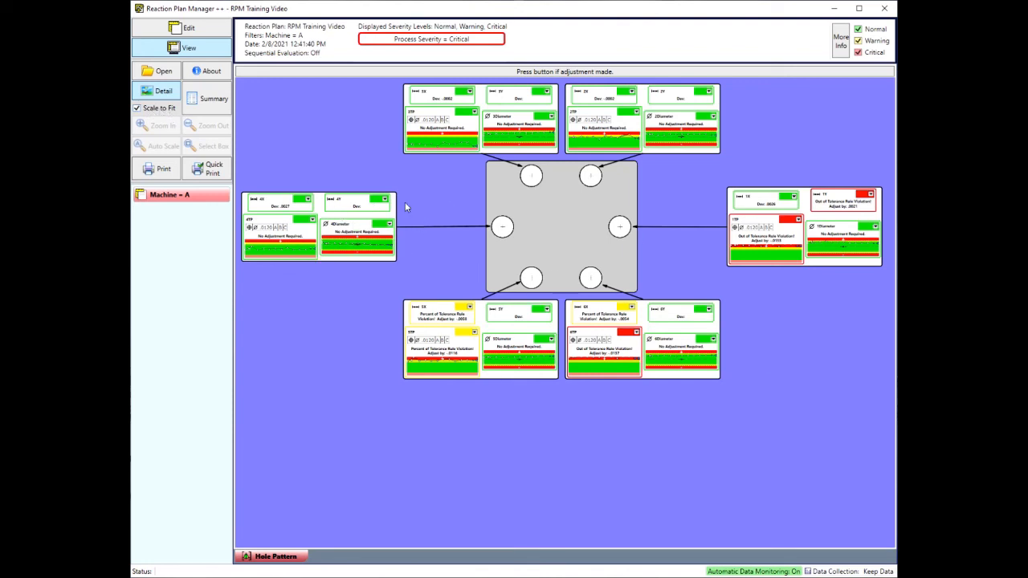
# Return to editing, show the Machine = A detail layout and turn on Scale to Fit there.
pyautogui.click(180, 31)
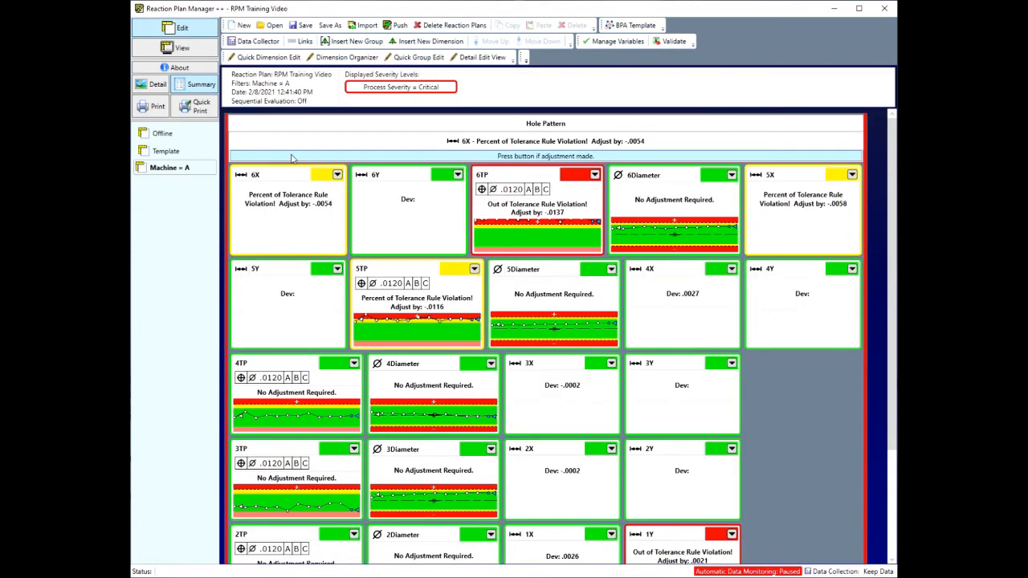
pyautogui.click(159, 87)
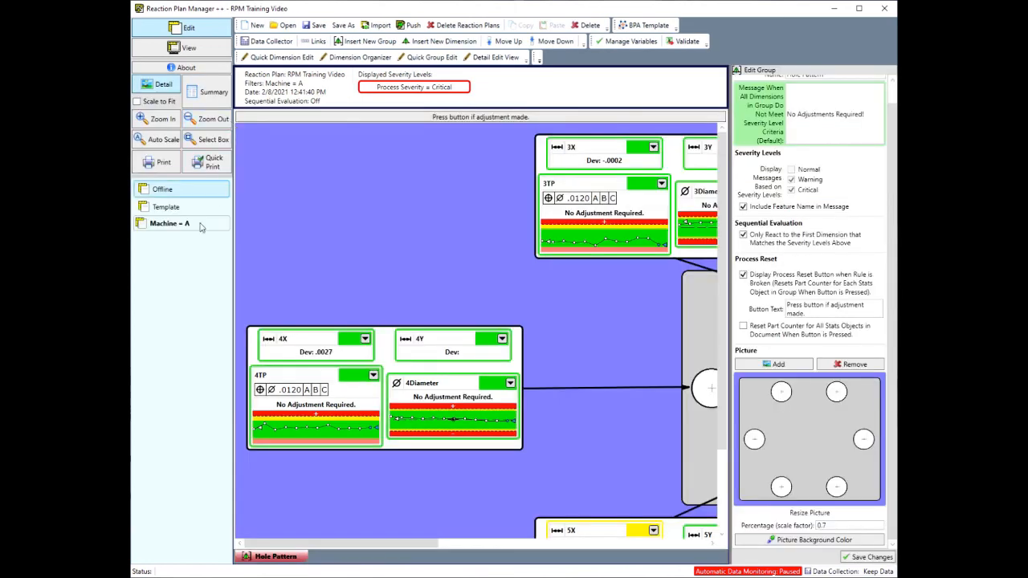
pyautogui.click(165, 225)
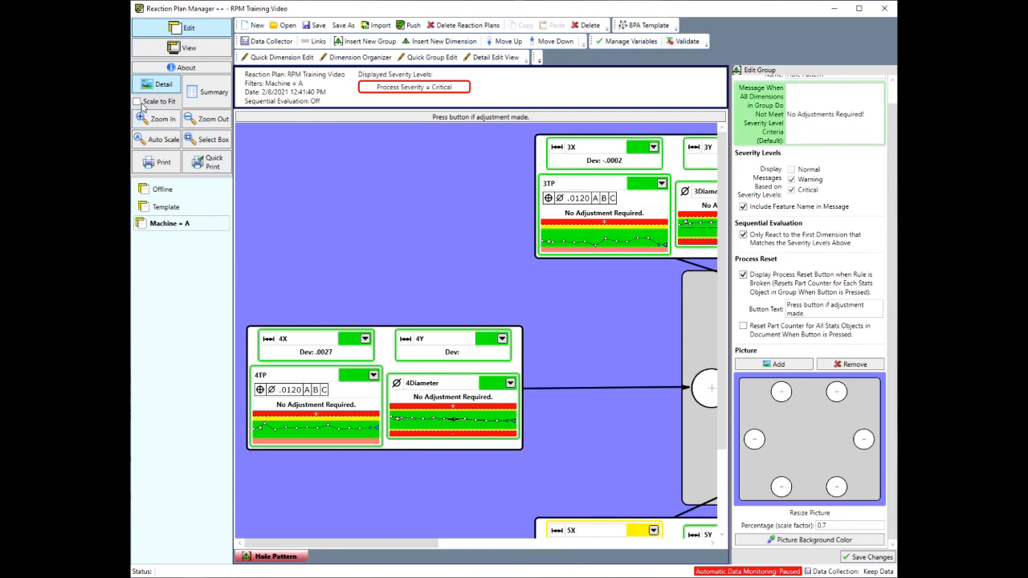
pyautogui.click(138, 101)
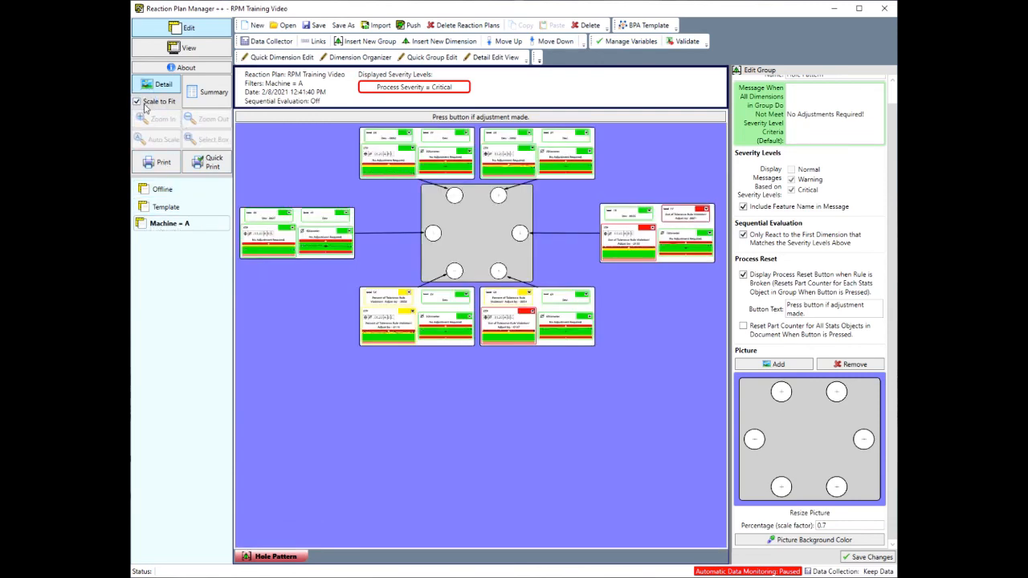
# Check the fitted layout for Offline and Template, and switch Machine = A to View mode, overwriting the existing solution files.
pyautogui.click(163, 191)
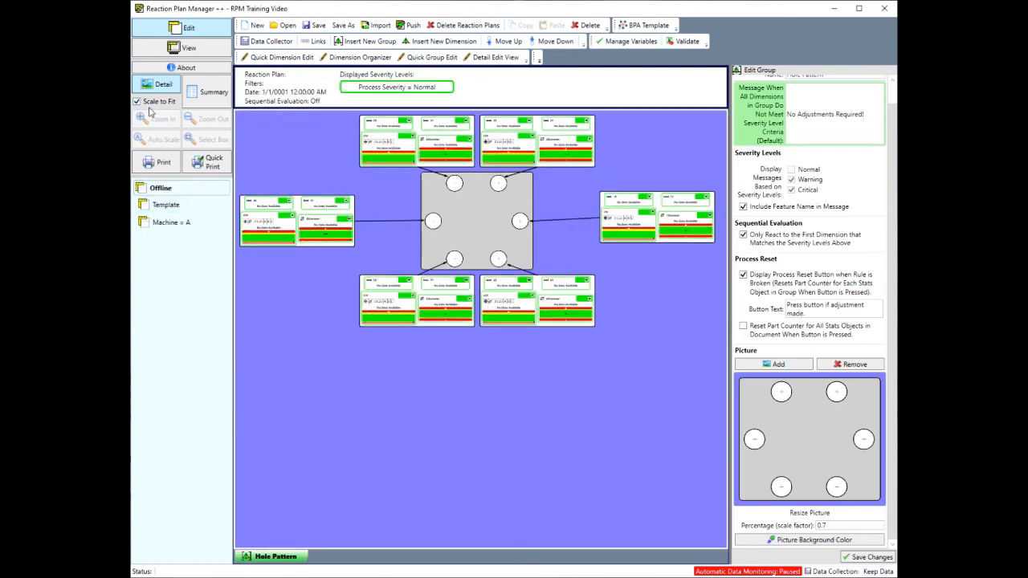
pyautogui.click(168, 209)
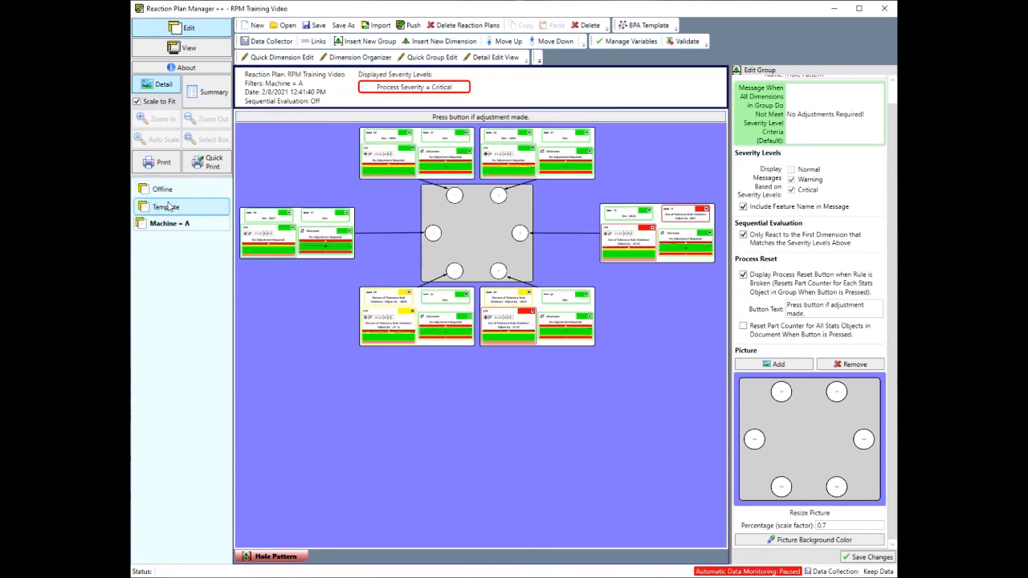
pyautogui.click(169, 223)
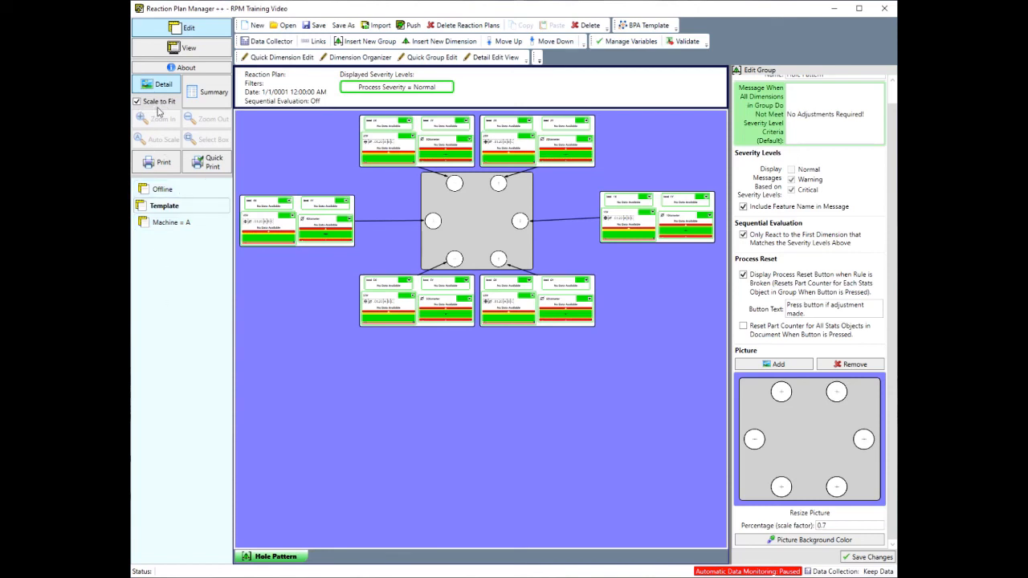
pyautogui.click(207, 49)
pyautogui.click(425, 336)
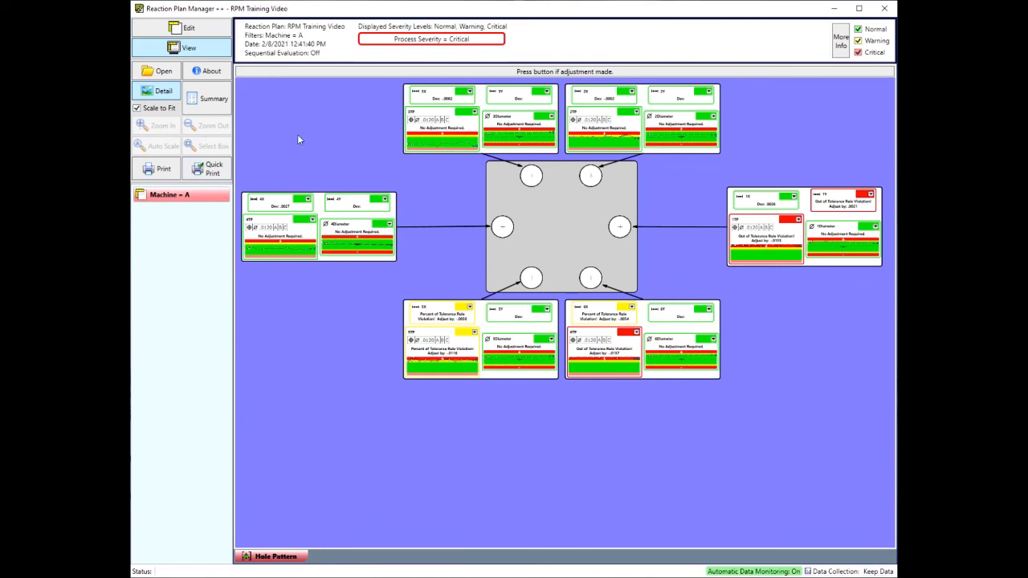
# Examine the layout without Scale to Fit, magnify the hole 6 container with a selection box, and auto scale back to the whole layout.
pyautogui.click(138, 108)
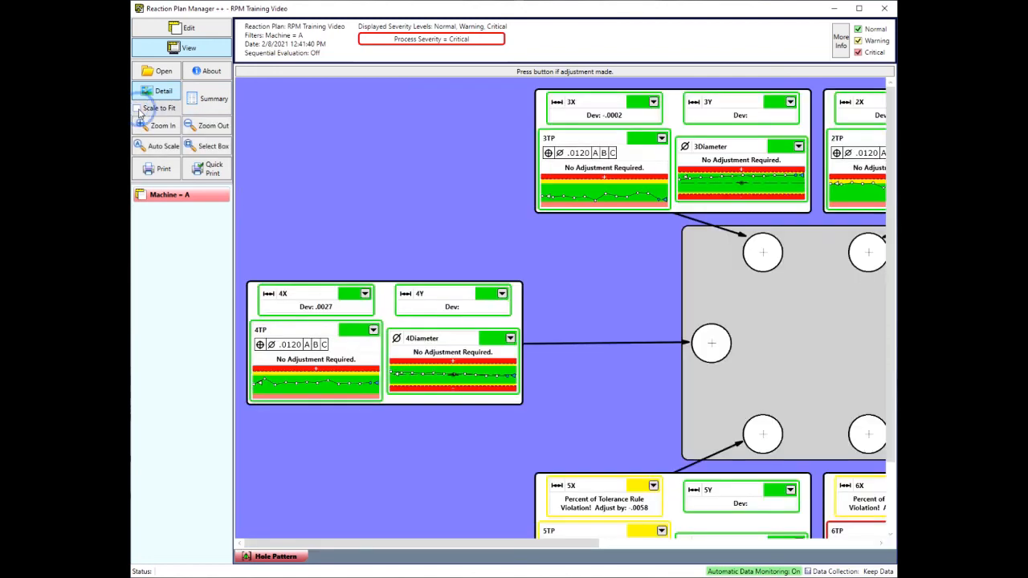
pyautogui.moveTo(381, 544); pyautogui.dragTo(604, 543)
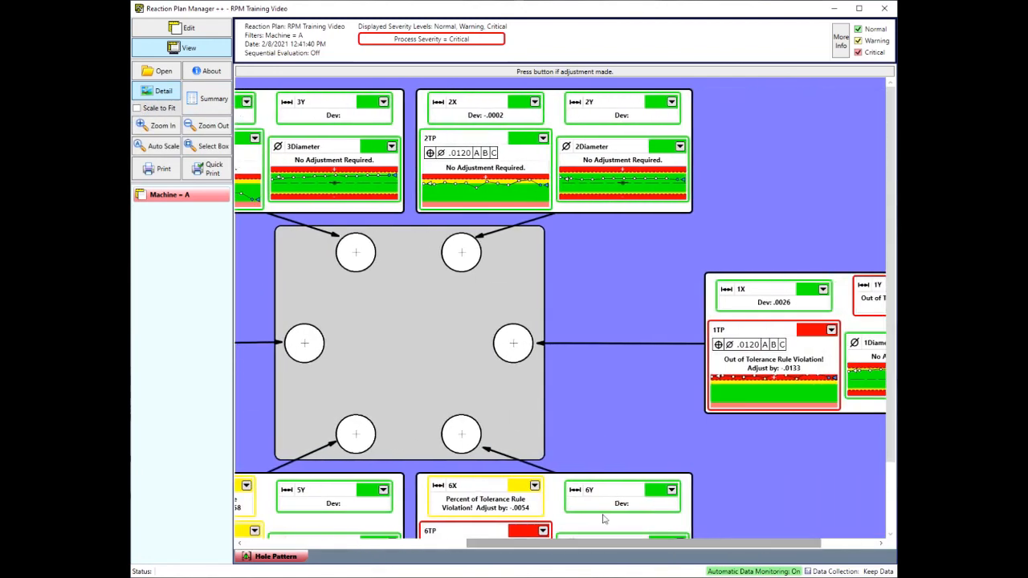
pyautogui.scroll(-3, 605, 466)
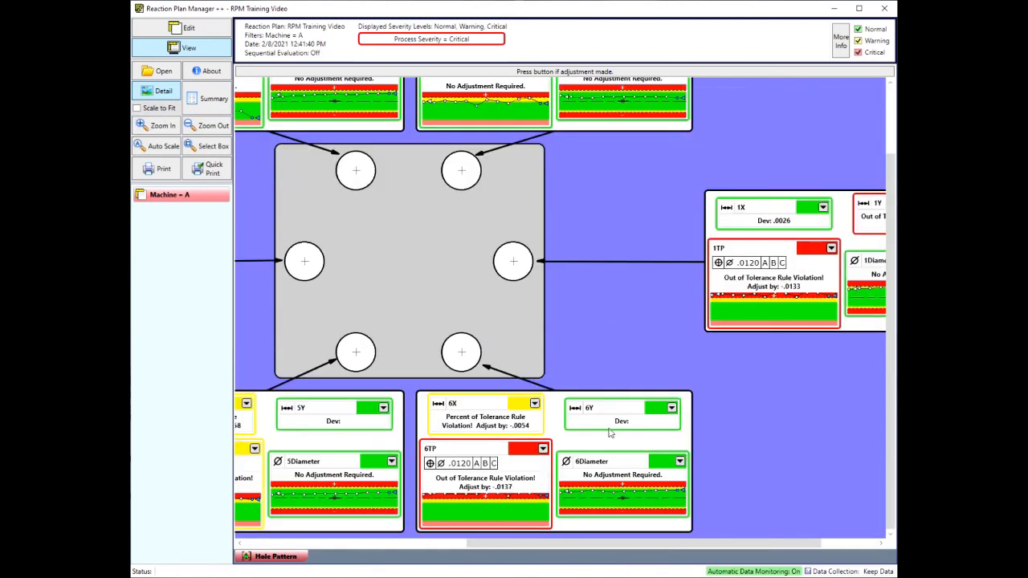
pyautogui.click(209, 146)
pyautogui.moveTo(405, 376); pyautogui.dragTo(695, 539)
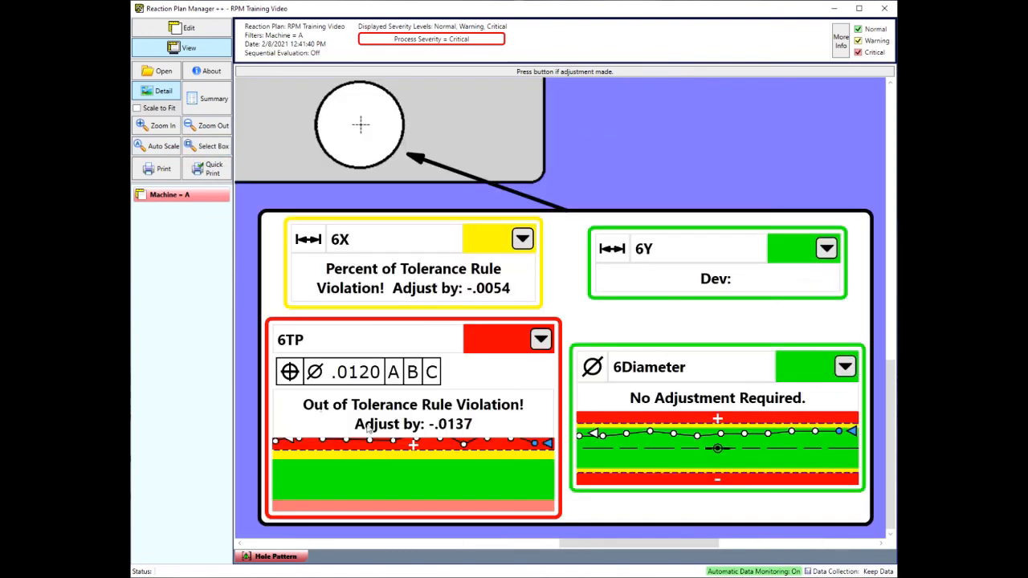
pyautogui.click(204, 127)
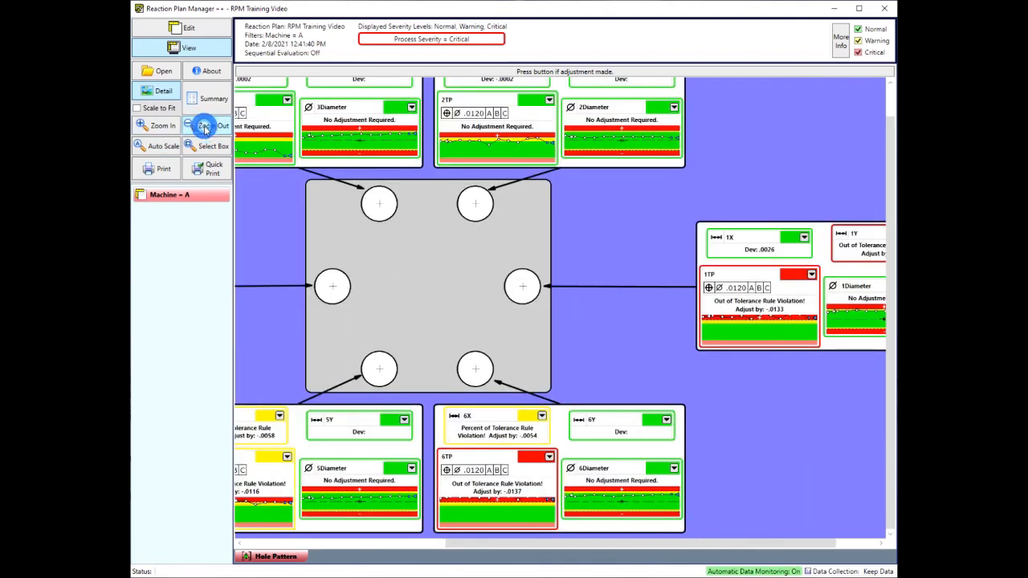
pyautogui.click(165, 148)
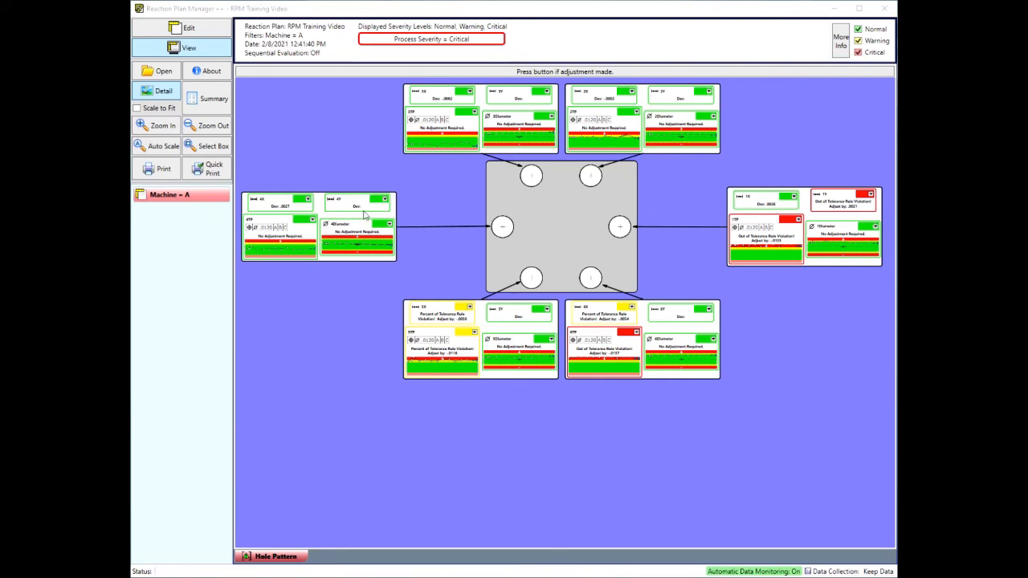
# Return to editing and select the Y dimensions in an enlarged Quick Dimension Edit dialog by finding "y".
pyautogui.click(179, 29)
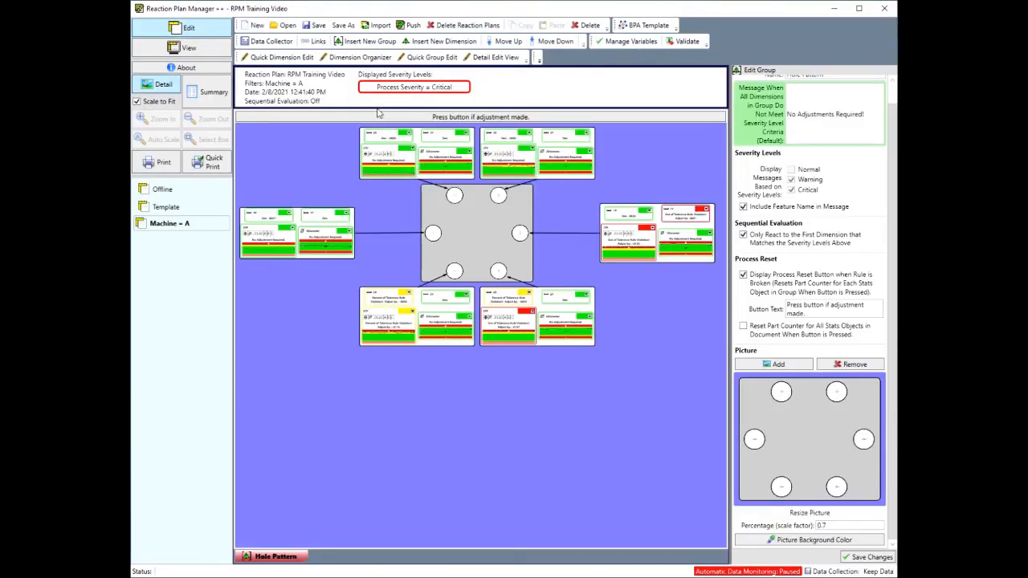
pyautogui.click(283, 62)
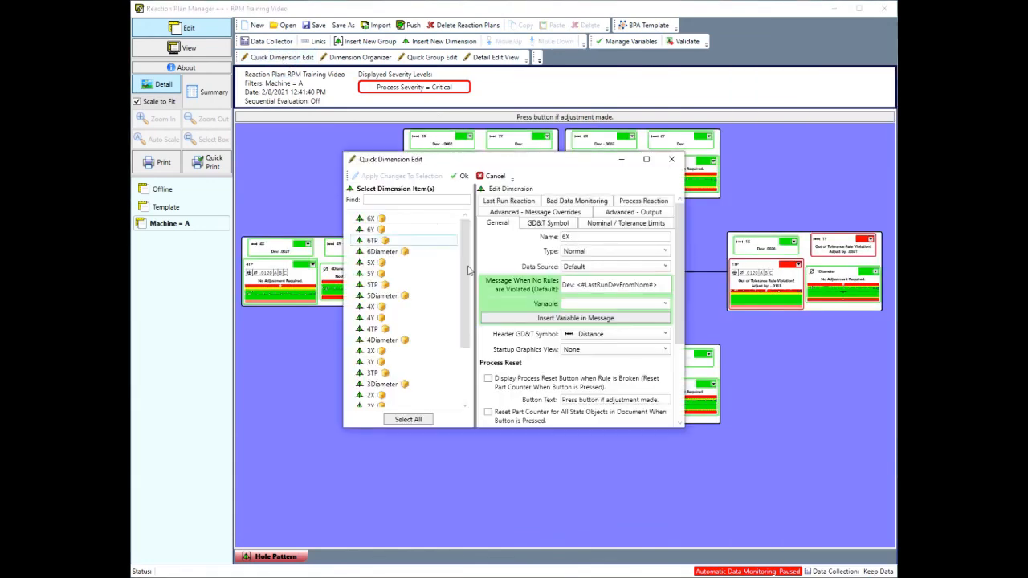
pyautogui.moveTo(684, 431); pyautogui.dragTo(768, 518)
pyautogui.click(405, 199)
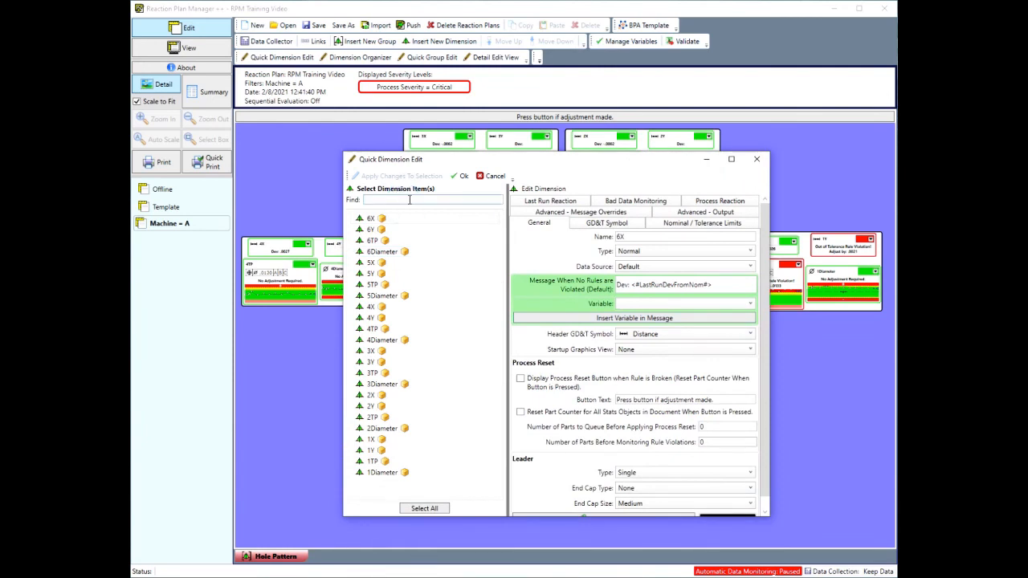
pyautogui.write('y')
# Insert the LastRunDevFromNom variable after "Dev:" in the default message of the selected Y dimensions and apply the change.
pyautogui.click(671, 287)
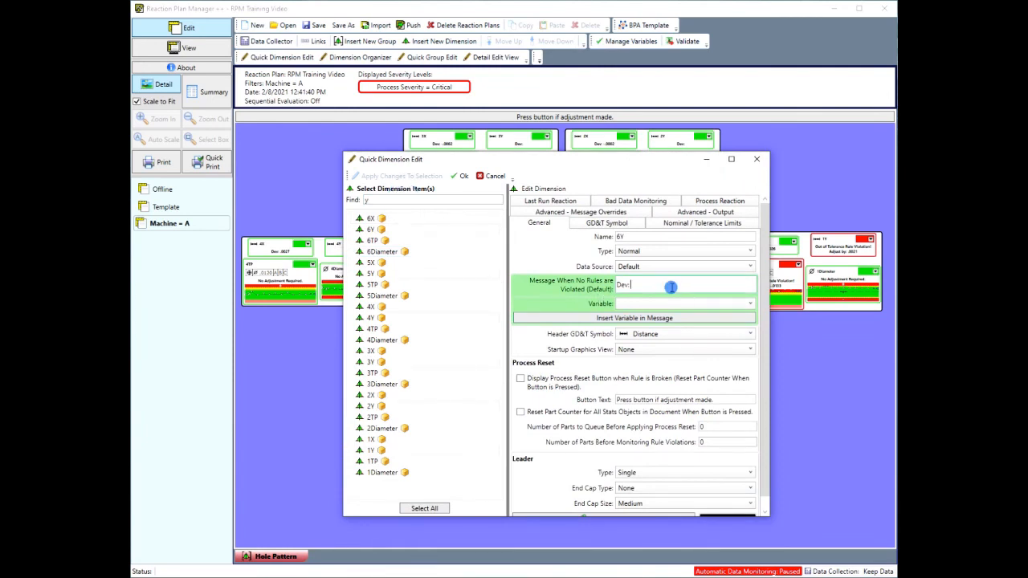
pyautogui.click(658, 304)
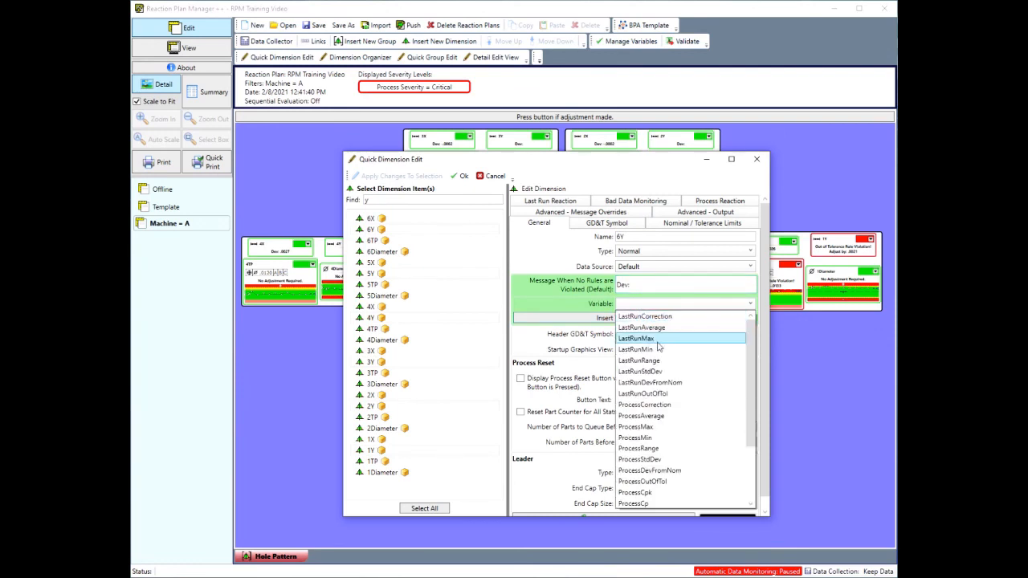
pyautogui.click(656, 382)
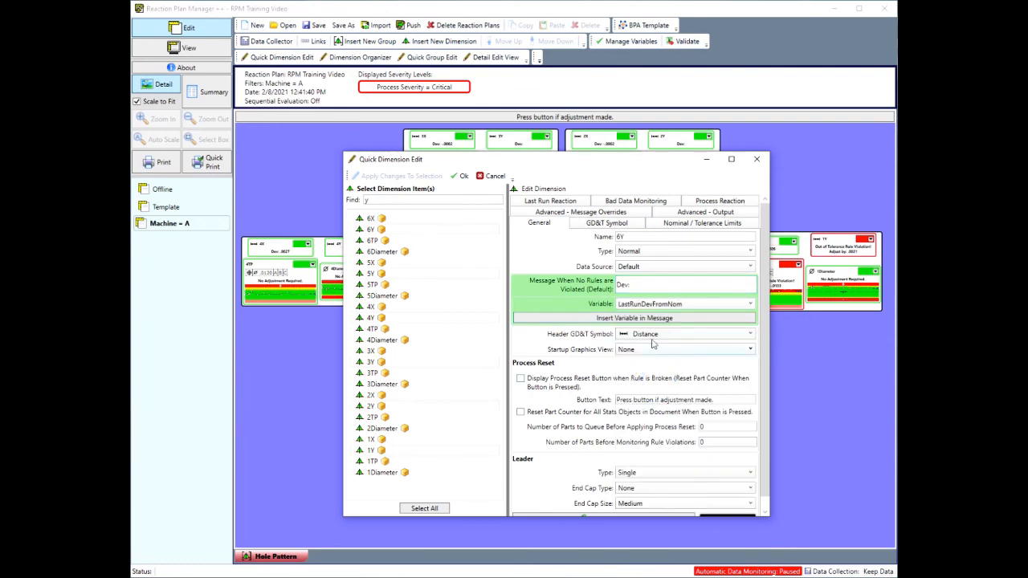
pyautogui.click(674, 318)
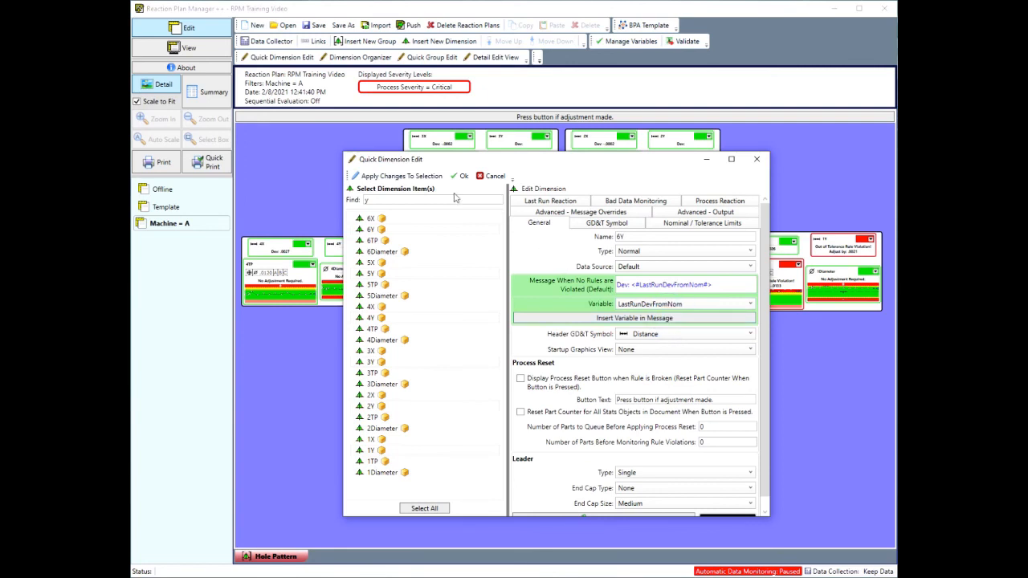
pyautogui.click(406, 175)
pyautogui.click(461, 175)
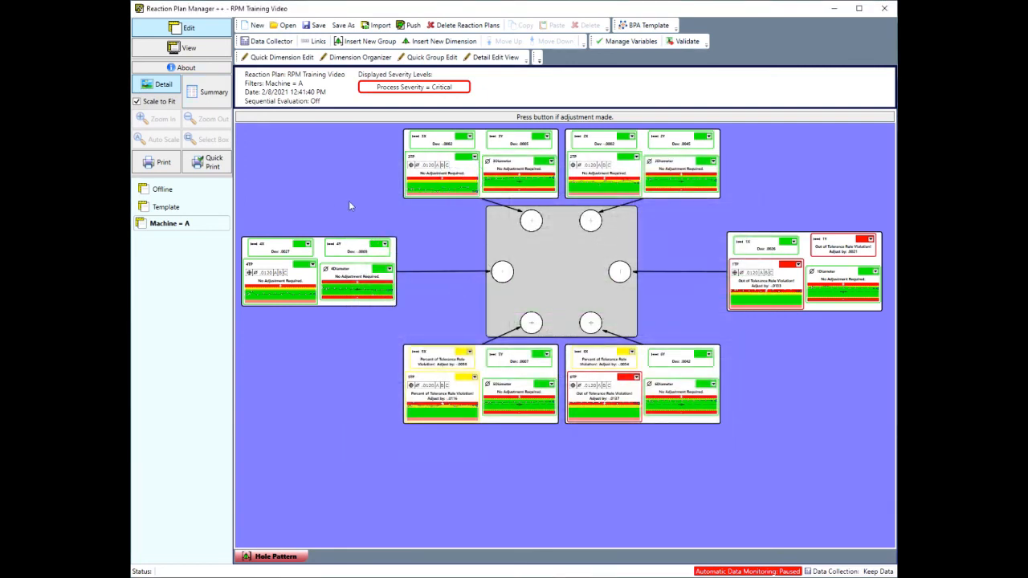
# Switch to View mode, overwriting the existing RPM Training Video solution, and turn off Scale to Fit to check the Y deviations.
pyautogui.click(211, 50)
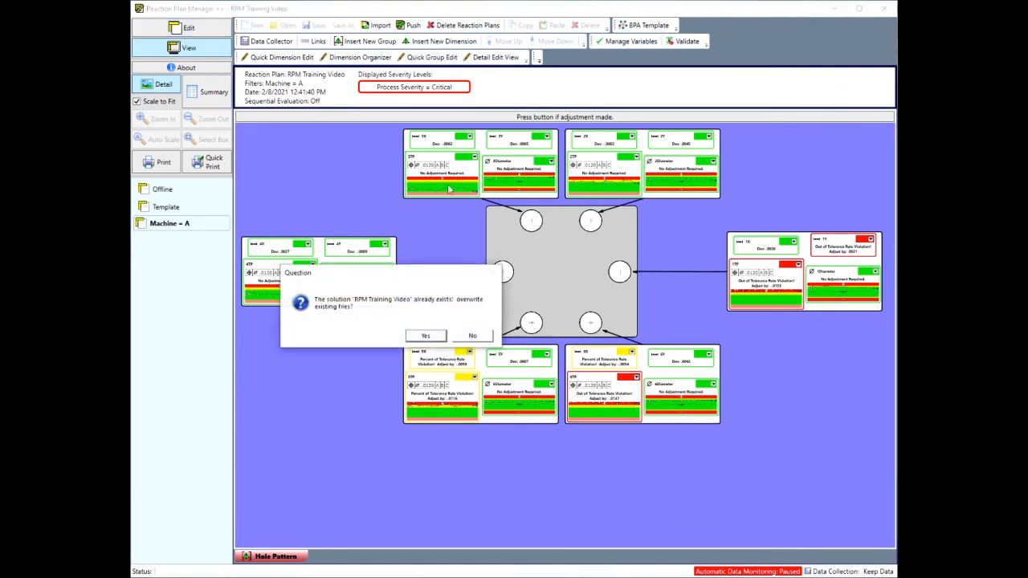
pyautogui.click(424, 335)
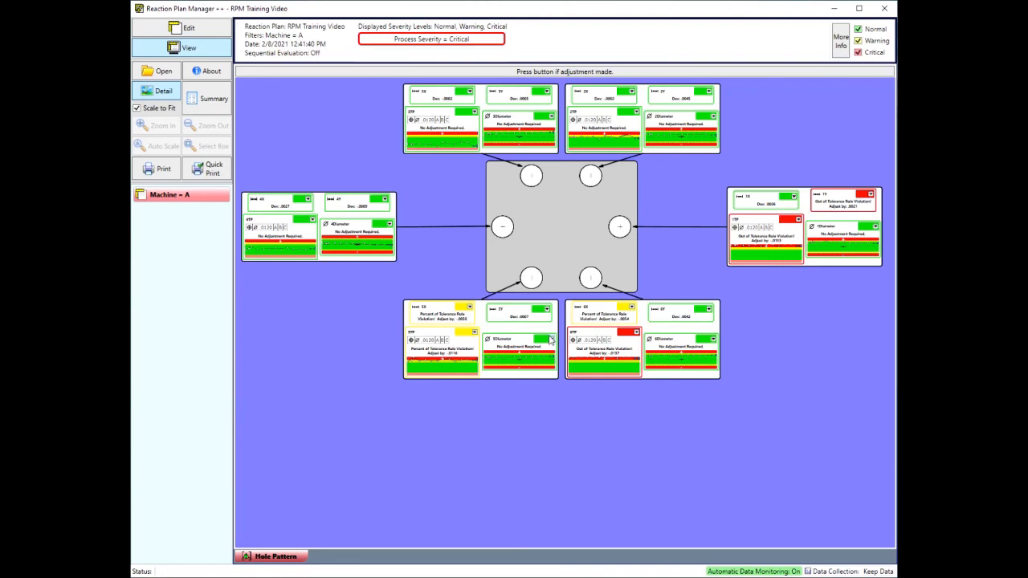
pyautogui.click(147, 113)
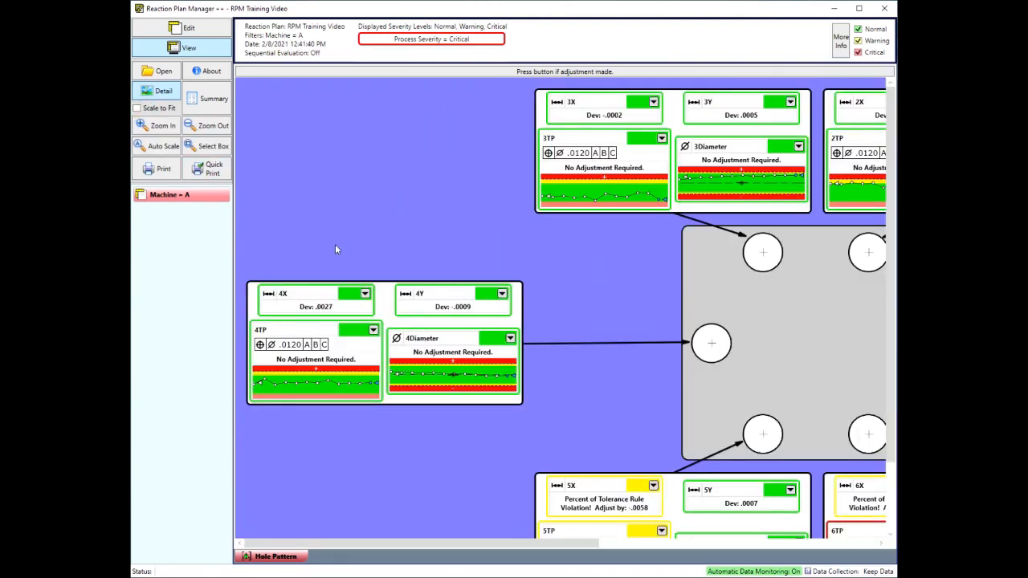